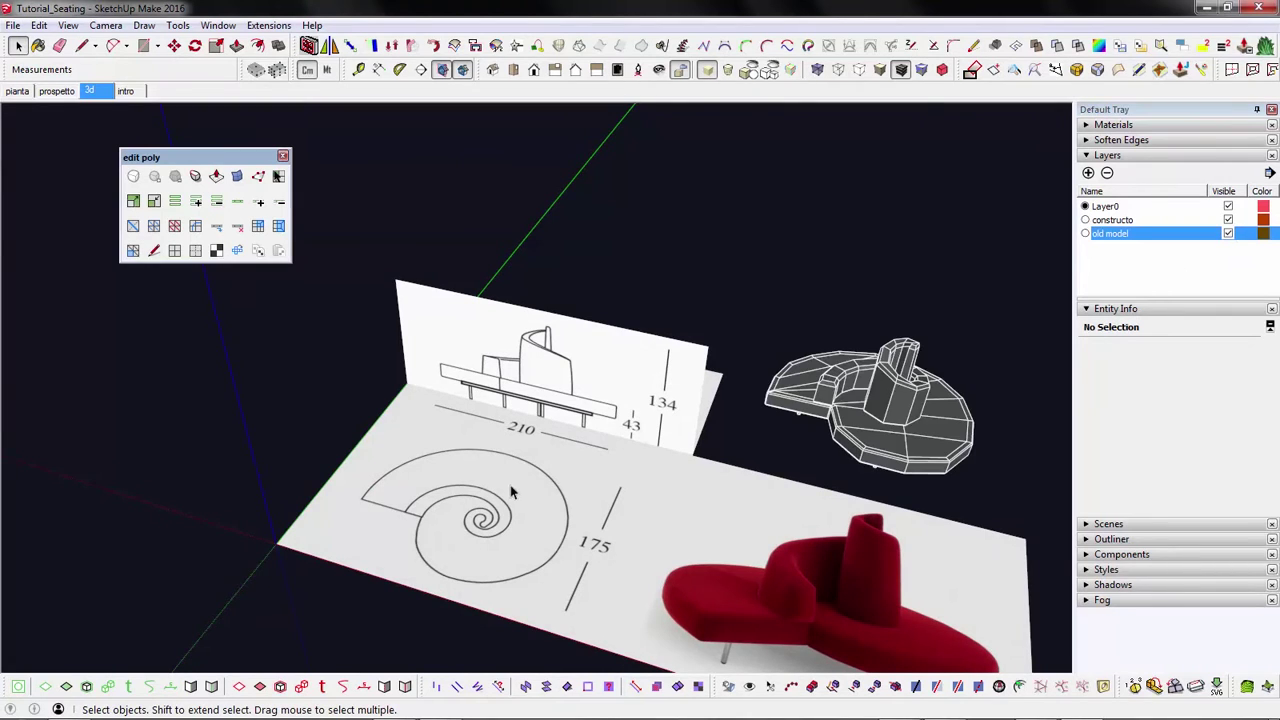
# - Hide the rest of the model so that only the old sofa group being edited is shown
pyautogui.scroll(-3, 400, 483)
pyautogui.scroll(10, 630, 433)
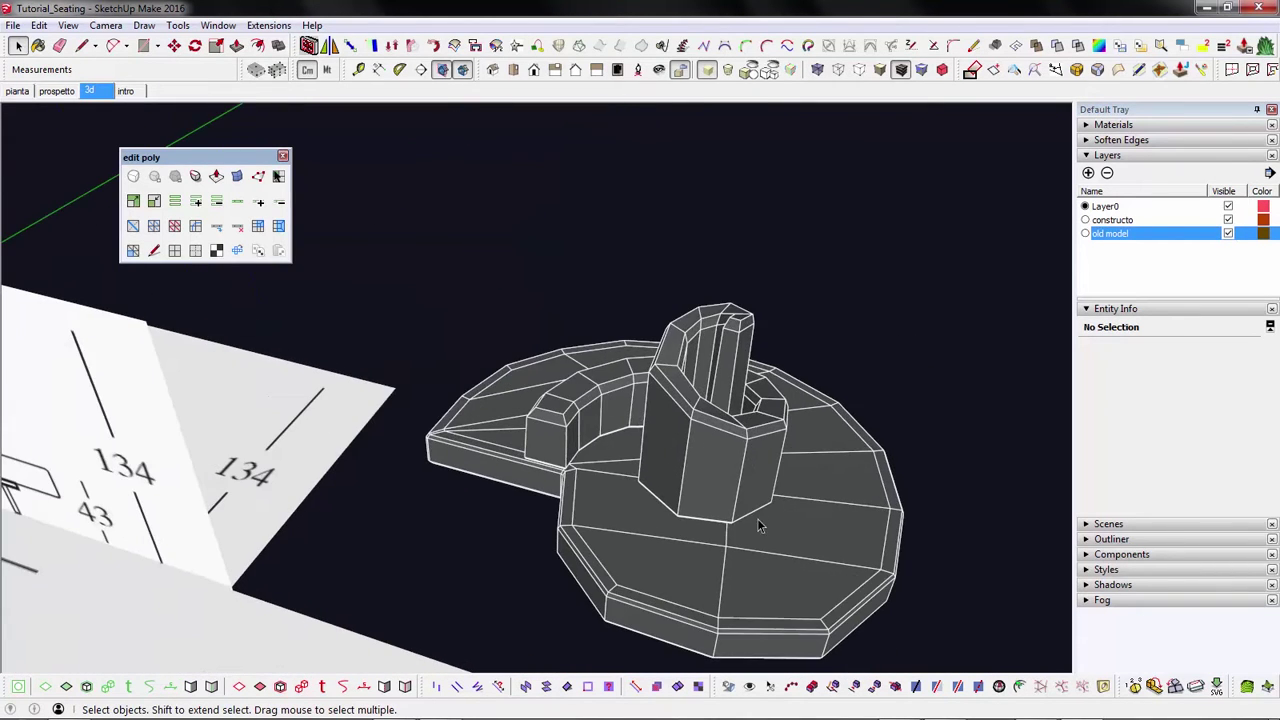
pyautogui.moveTo(630, 433); pyautogui.dragTo(628, 380, button='middle')
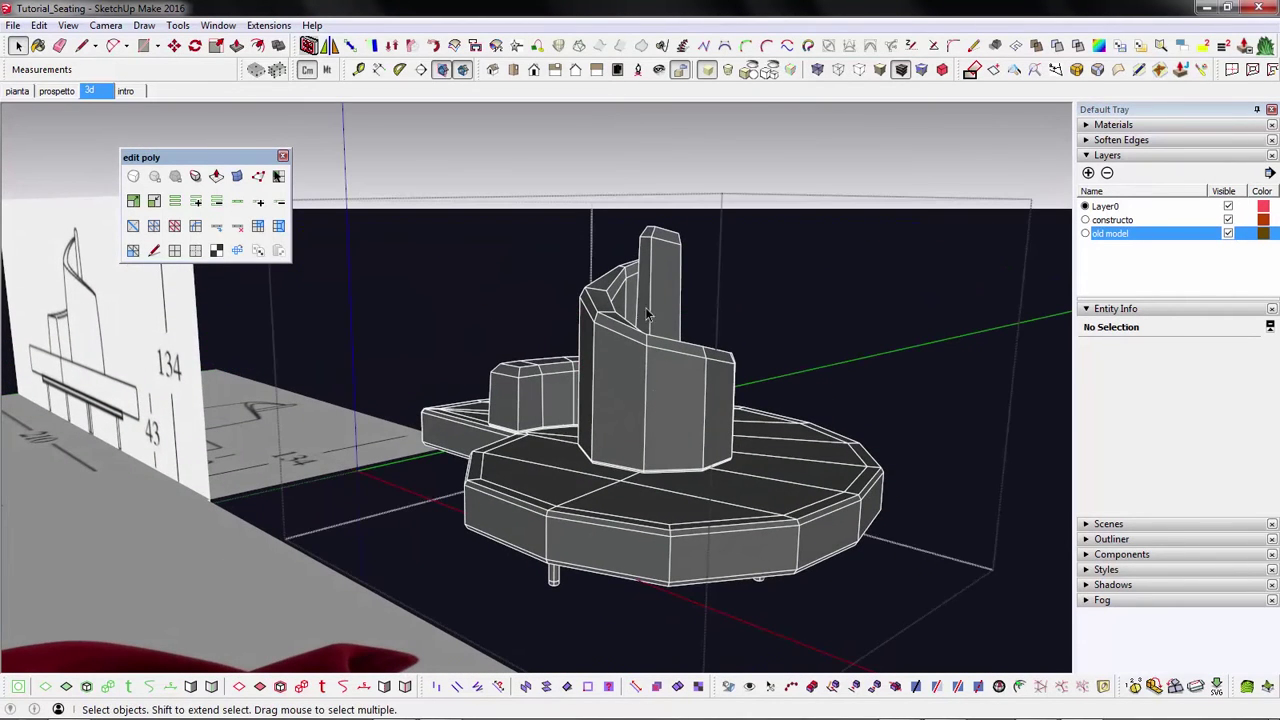
pyautogui.click(766, 71)
pyautogui.moveTo(705, 262); pyautogui.dragTo(710, 356, button='middle')
pyautogui.moveTo(683, 516); pyautogui.dragTo(720, 517, button='middle')
# - Examine the old sofa's backrest, seat, base and leg components by selecting them individually
pyautogui.click(684, 426)
pyautogui.click(684, 496)
pyautogui.click(648, 474)
pyautogui.click(741, 538)
pyautogui.click(685, 370)
pyautogui.moveTo(674, 441); pyautogui.dragTo(575, 405, button='middle')
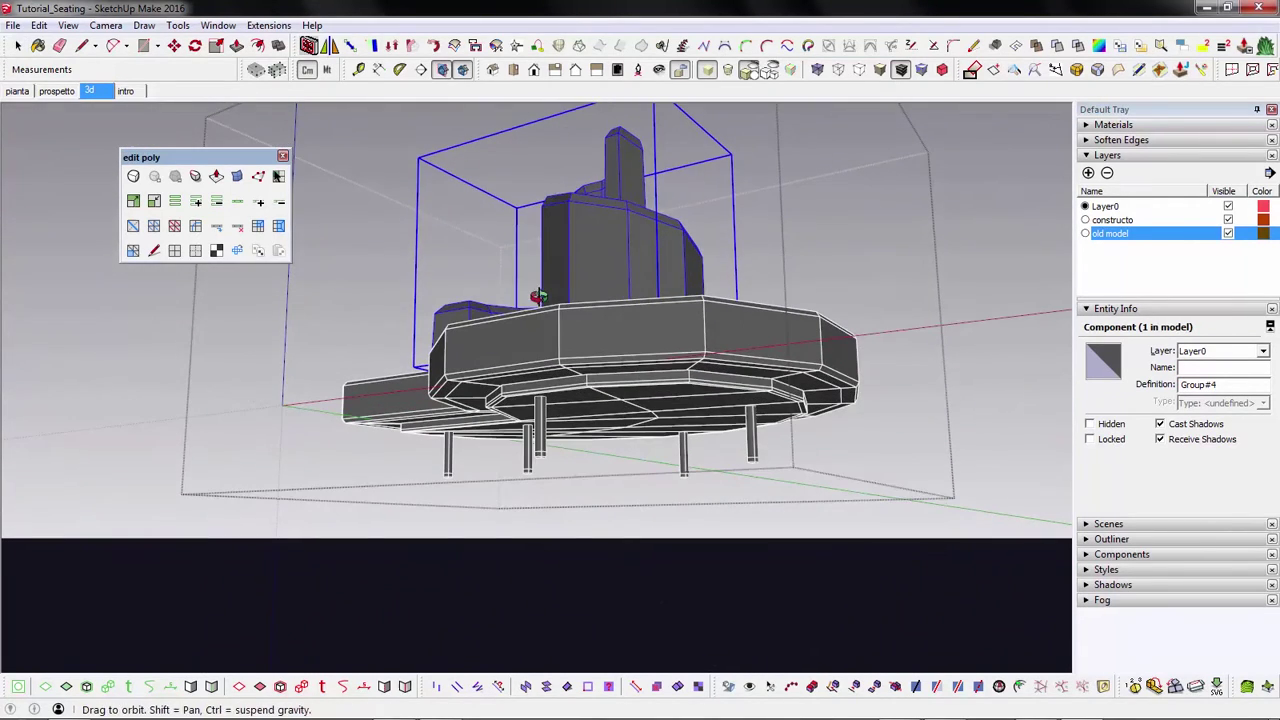
pyautogui.click(575, 405)
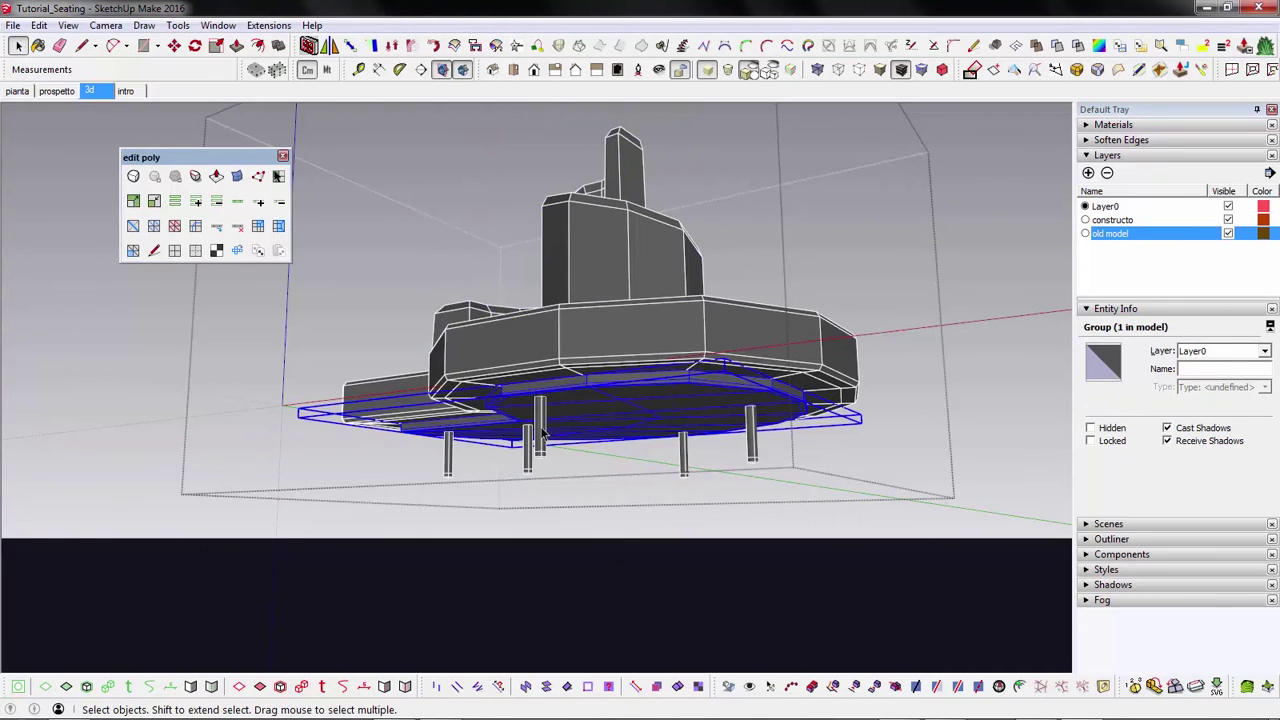
pyautogui.click(543, 432)
pyautogui.moveTo(543, 432); pyautogui.dragTo(1277, 366, button='middle')
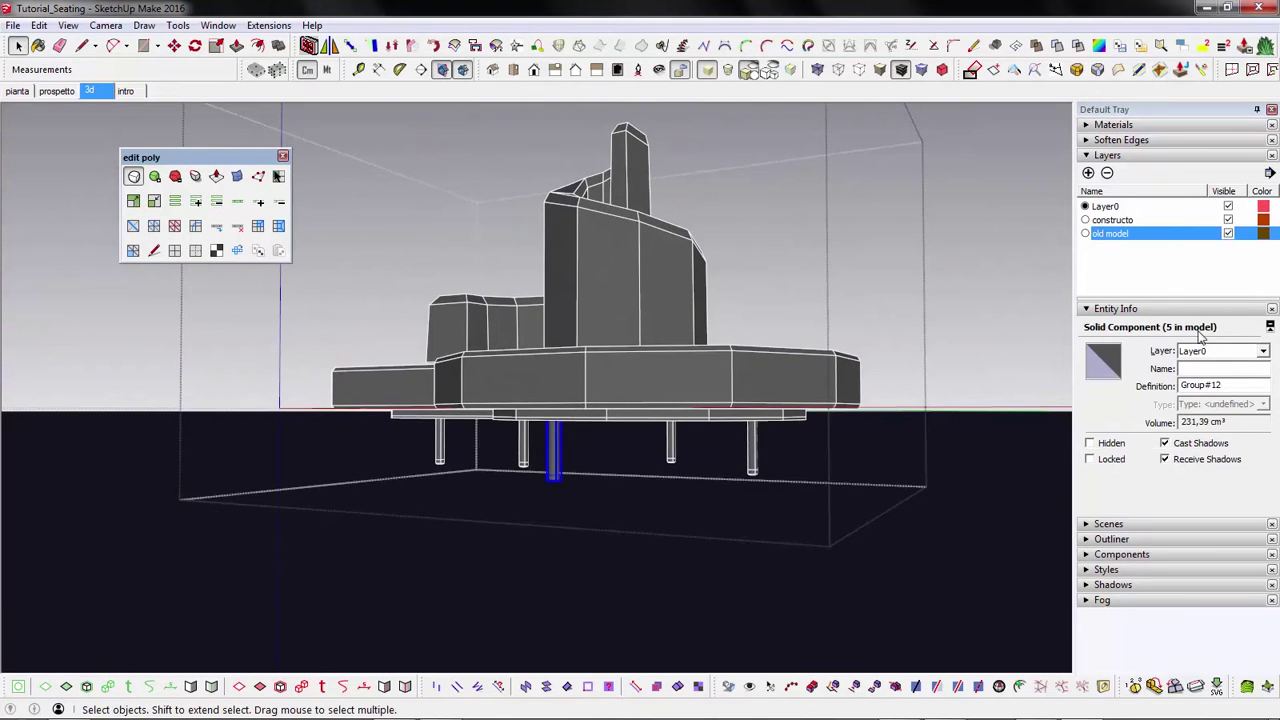
pyautogui.moveTo(624, 410); pyautogui.dragTo(503, 487, button='middle')
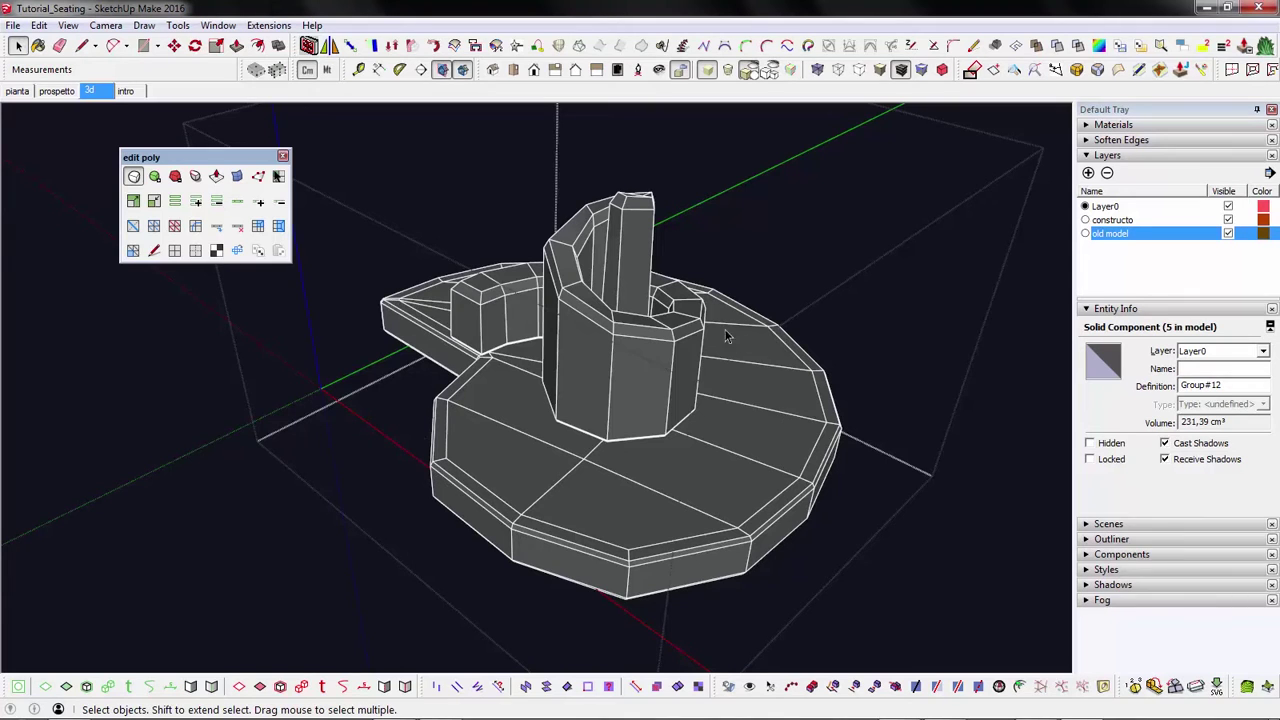
# - Subdivide the sofa's seat component to preview its smooth shape and switch it back to the control mesh
pyautogui.scroll(8, 654, 566)
pyautogui.moveTo(634, 563); pyautogui.dragTo(723, 528, button='middle')
pyautogui.scroll(2, 718, 500)
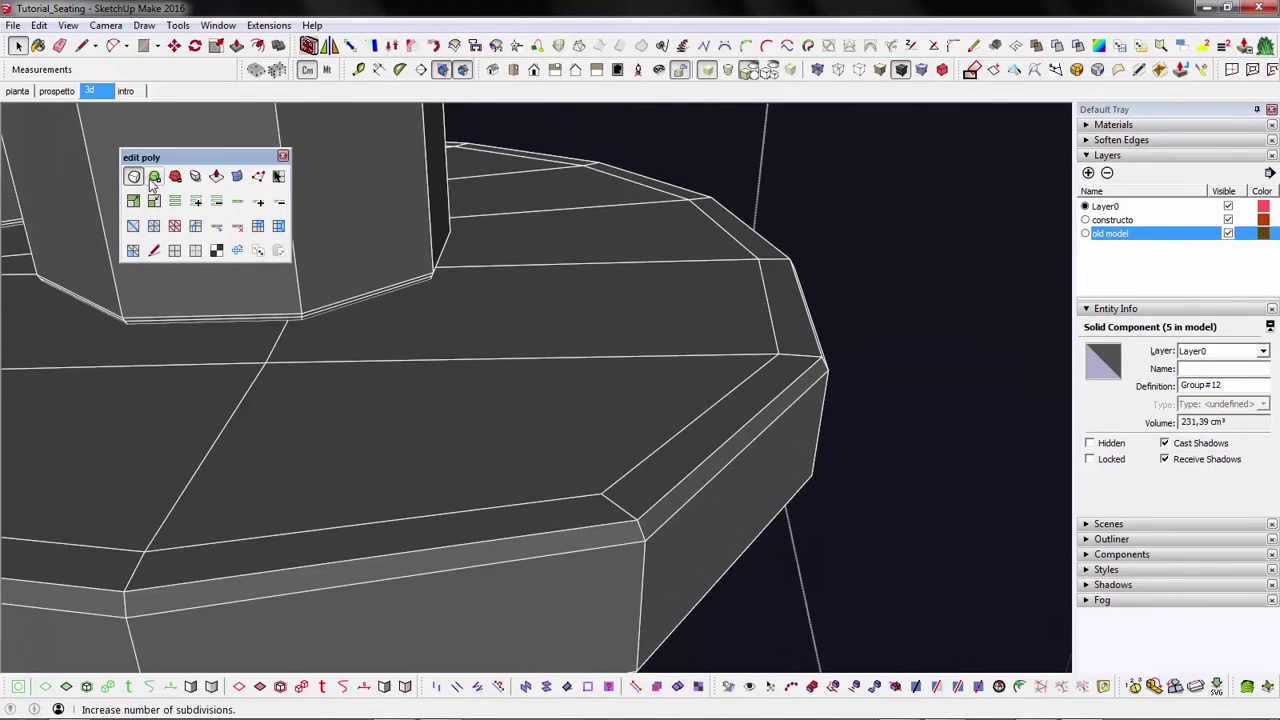
pyautogui.click(749, 380)
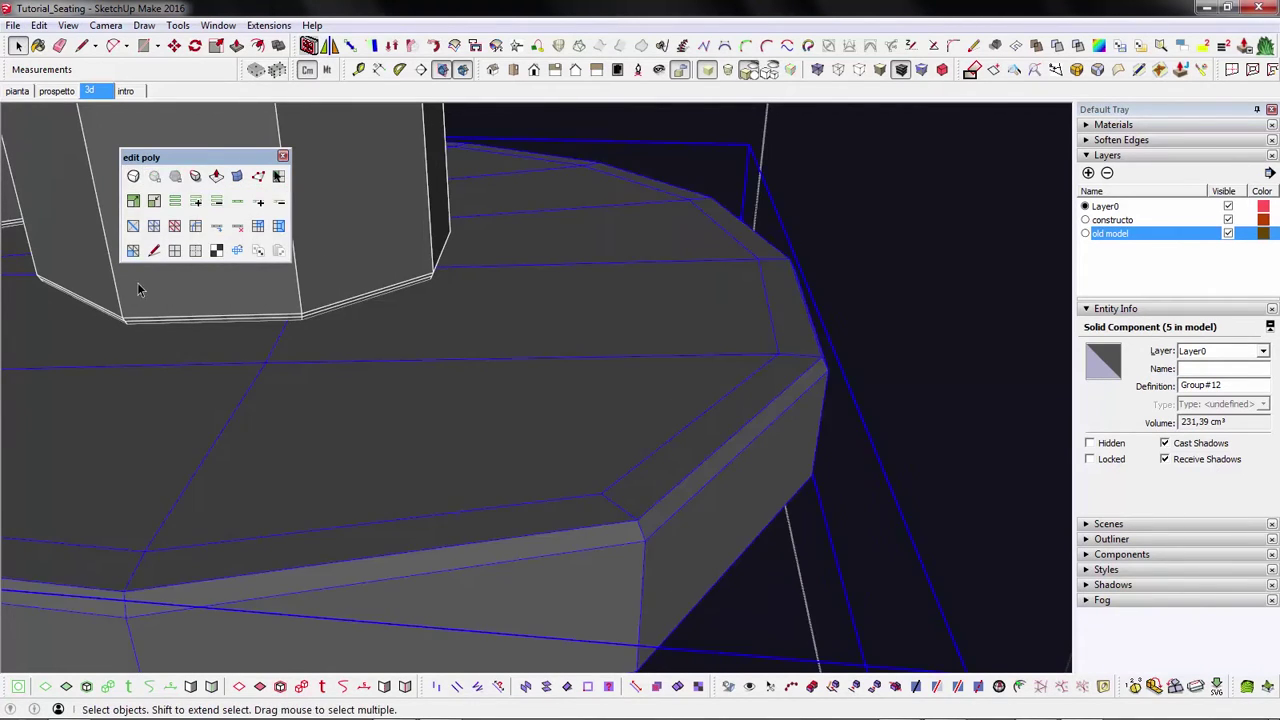
pyautogui.click(133, 176)
pyautogui.moveTo(615, 445); pyautogui.dragTo(371, 494, button='middle')
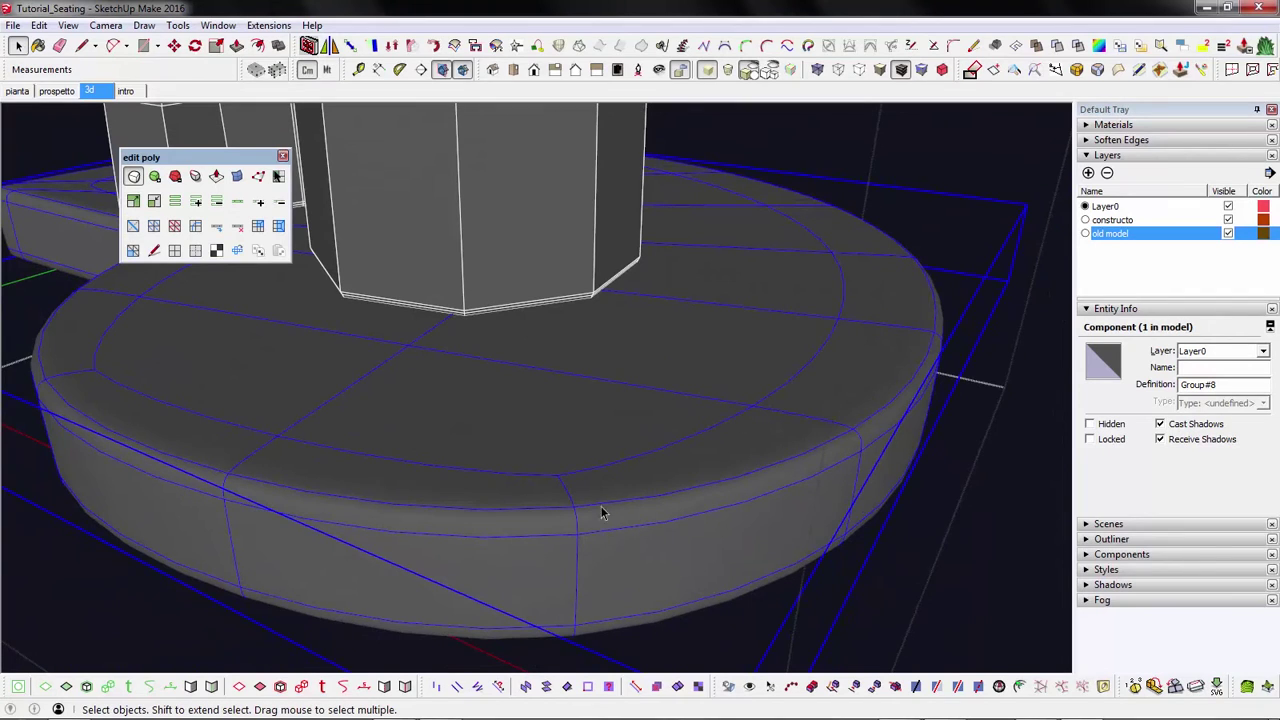
pyautogui.click(133, 176)
# - Close the old sofa group to leave its editing context
pyautogui.scroll(-5, 750, 418)
pyautogui.rightClick(775, 291)
pyautogui.click(806, 297)
pyautogui.scroll(-5, 733, 418)
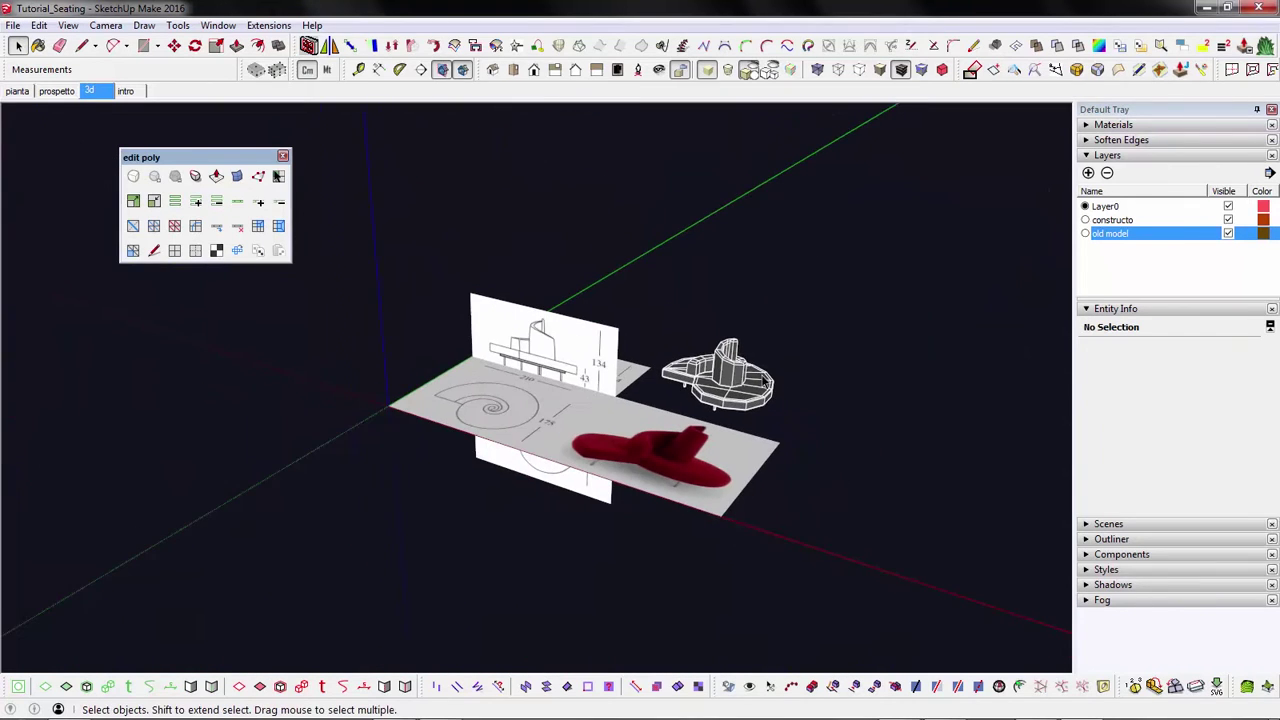
# - Draw a square of about 121 × 121 cm on the ground in front of the reference plan
pyautogui.moveTo(545, 515); pyautogui.dragTo(449, 557, button='middle')
pyautogui.scroll(3, 450, 561)
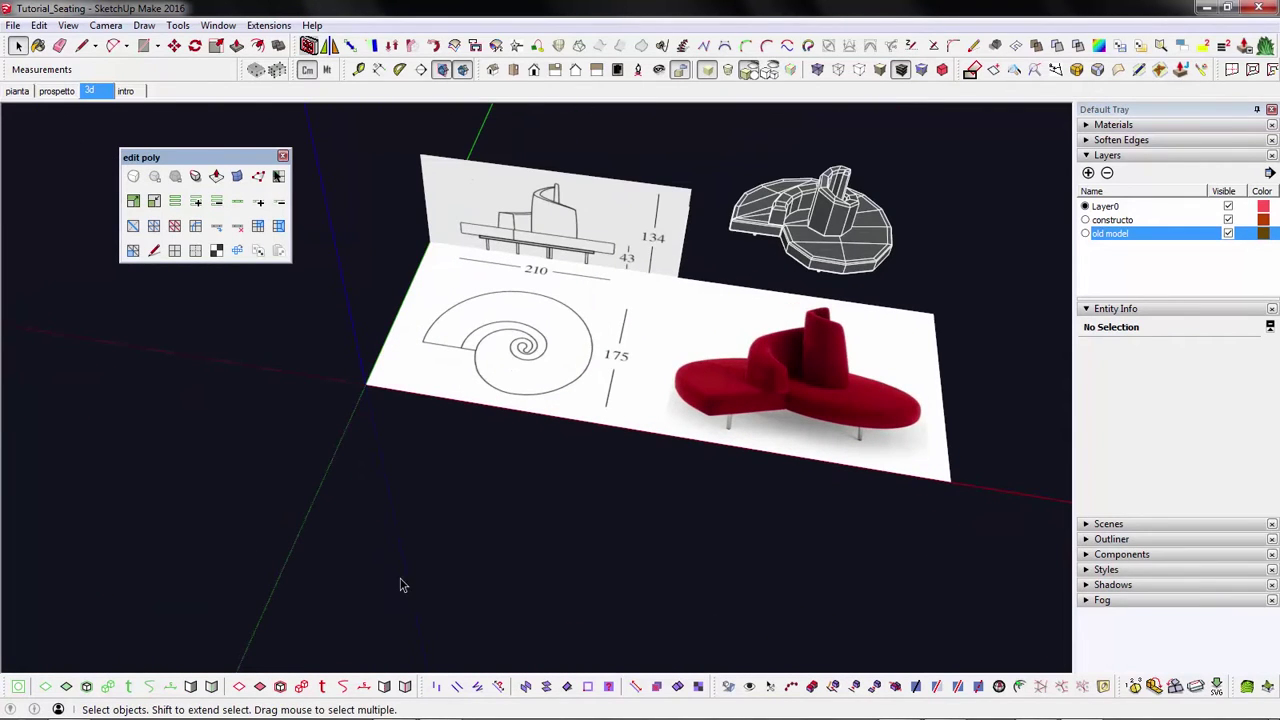
pyautogui.press('r')
pyautogui.moveTo(372, 423); pyautogui.dragTo(420, 512, button='middle')
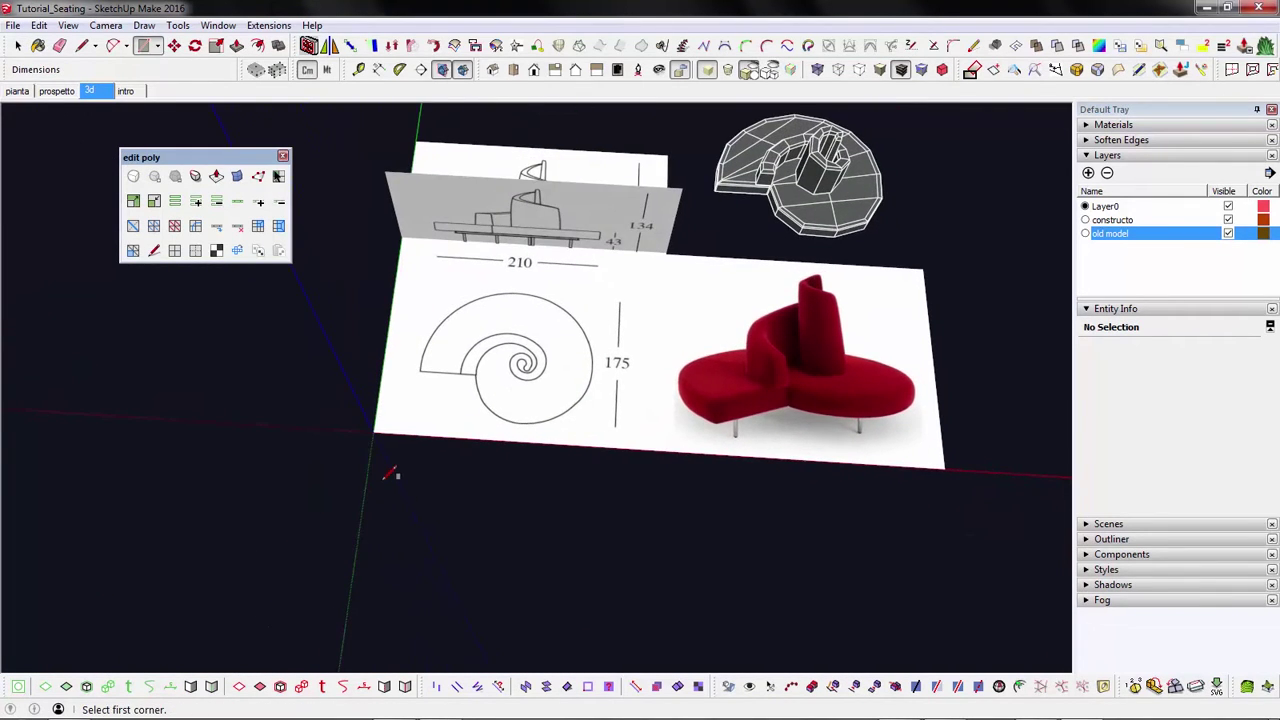
pyautogui.click(381, 481)
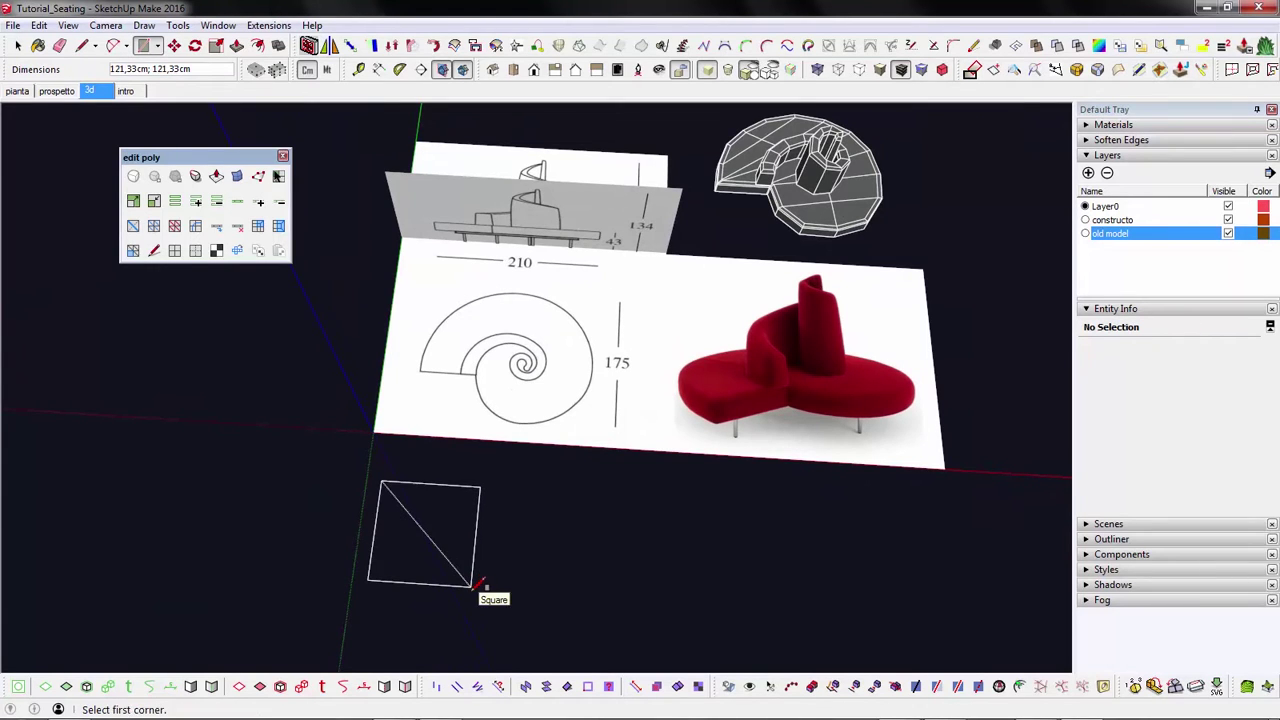
pyautogui.click(477, 587)
# - Group the square face with its edges and open the group for editing
pyautogui.moveTo(477, 587); pyautogui.dragTo(368, 498, button='middle')
pyautogui.press('space')
pyautogui.doubleClick(368, 498)
pyautogui.hotkey('ctrl', 'g')
pyautogui.doubleClick(368, 498)
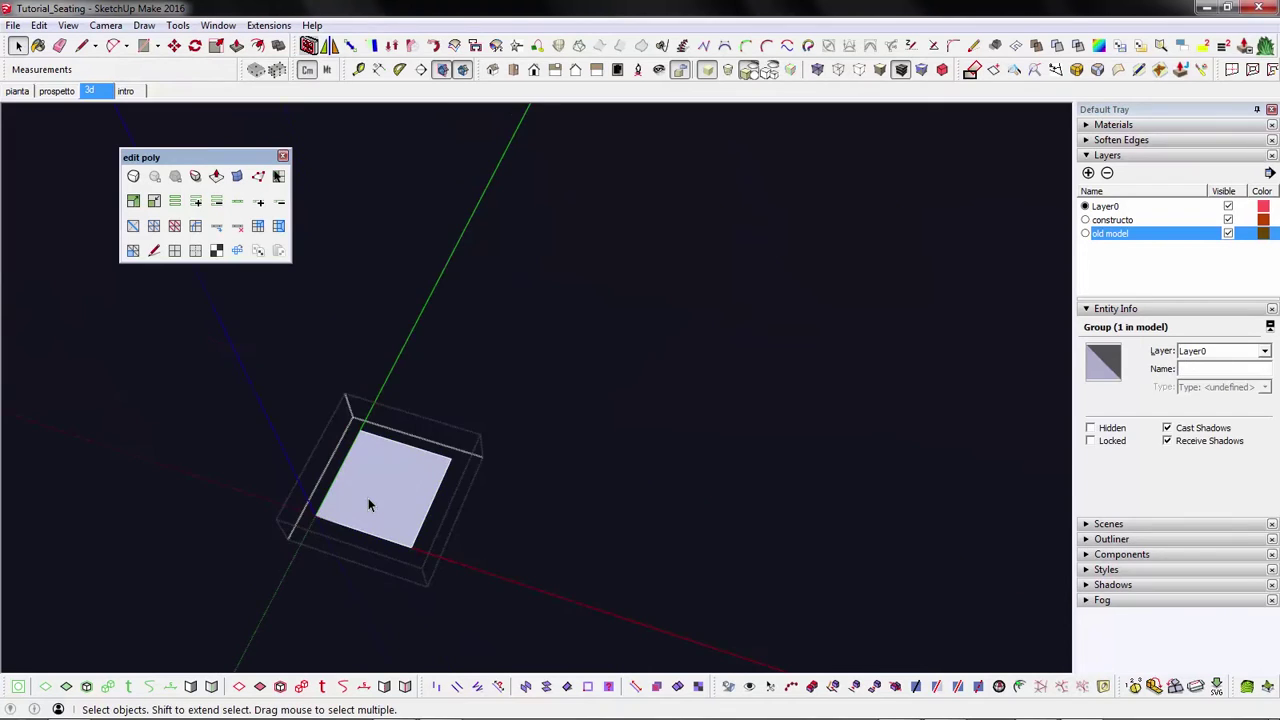
# - Subdivide the square face and display its hidden subdivision edges
pyautogui.scroll(5, 358, 540)
pyautogui.moveTo(346, 534); pyautogui.dragTo(104, 181, button='middle')
pyautogui.click(132, 178)
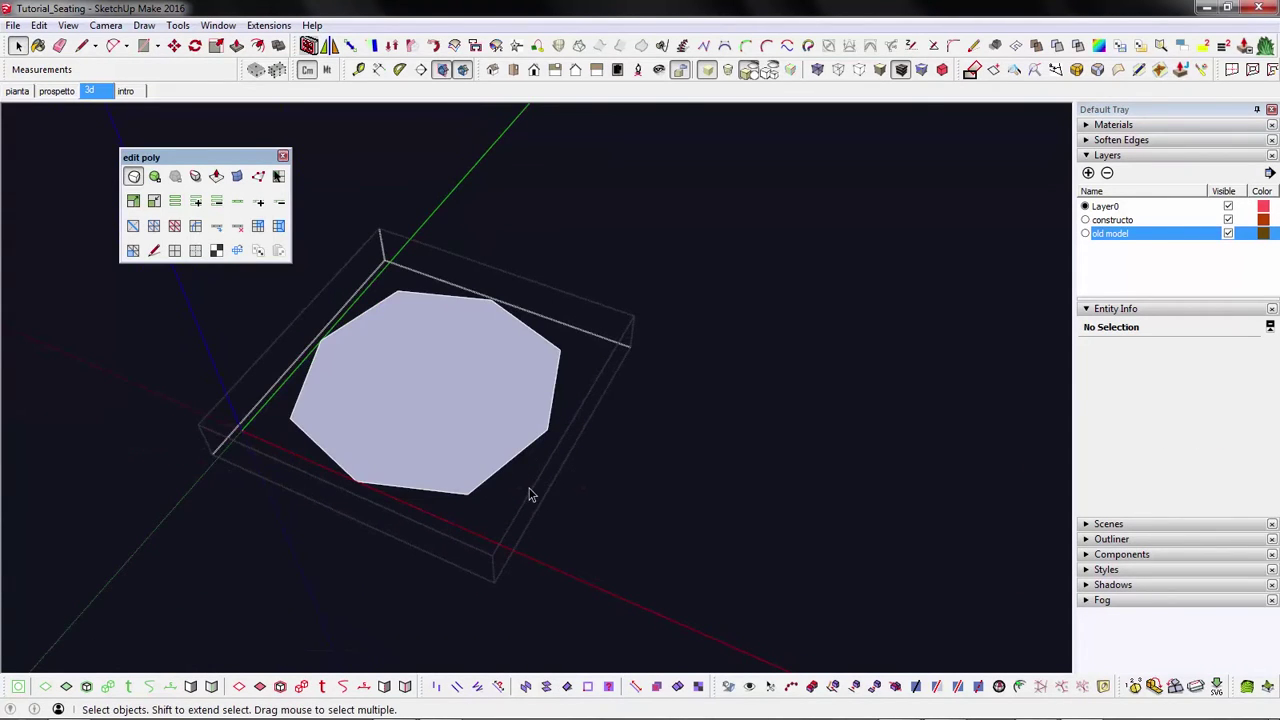
pyautogui.scroll(-2, 533, 495)
pyautogui.click(277, 177)
pyautogui.scroll(2, 394, 406)
pyautogui.moveTo(394, 406); pyautogui.dragTo(463, 508, button='middle')
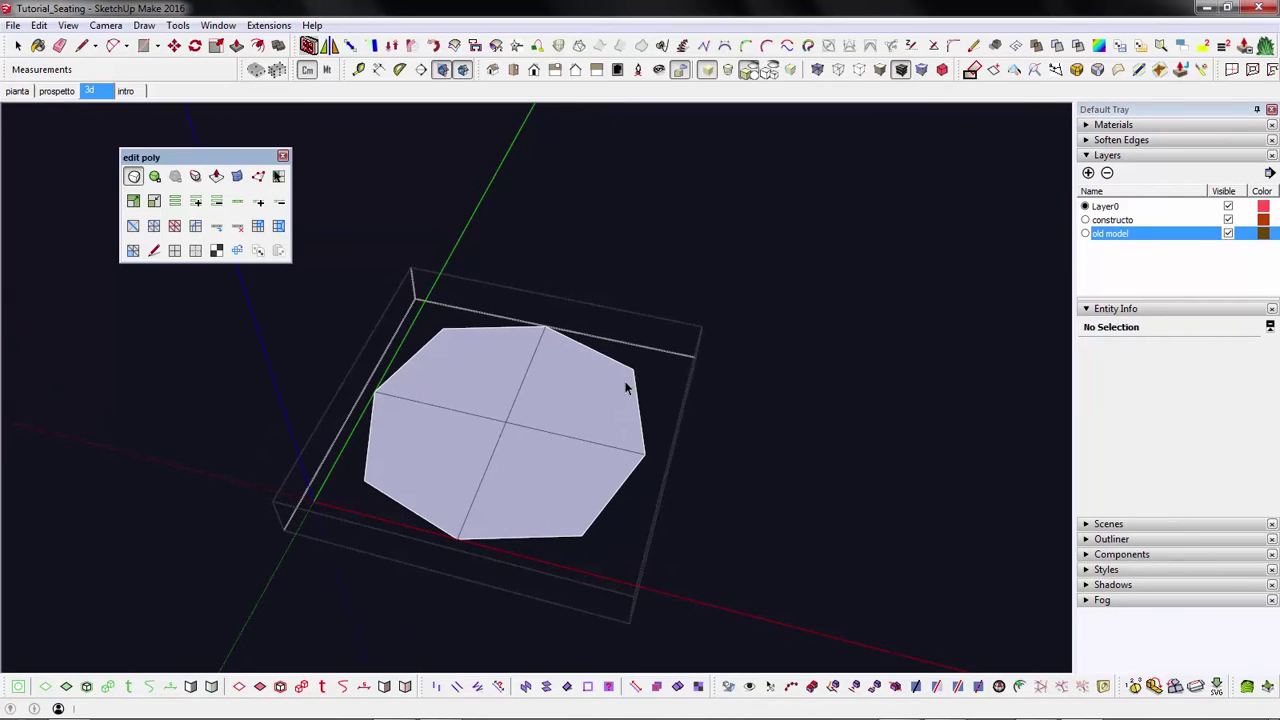
# - Increase the square's number of subdivisions by two levels
pyautogui.click(154, 176)
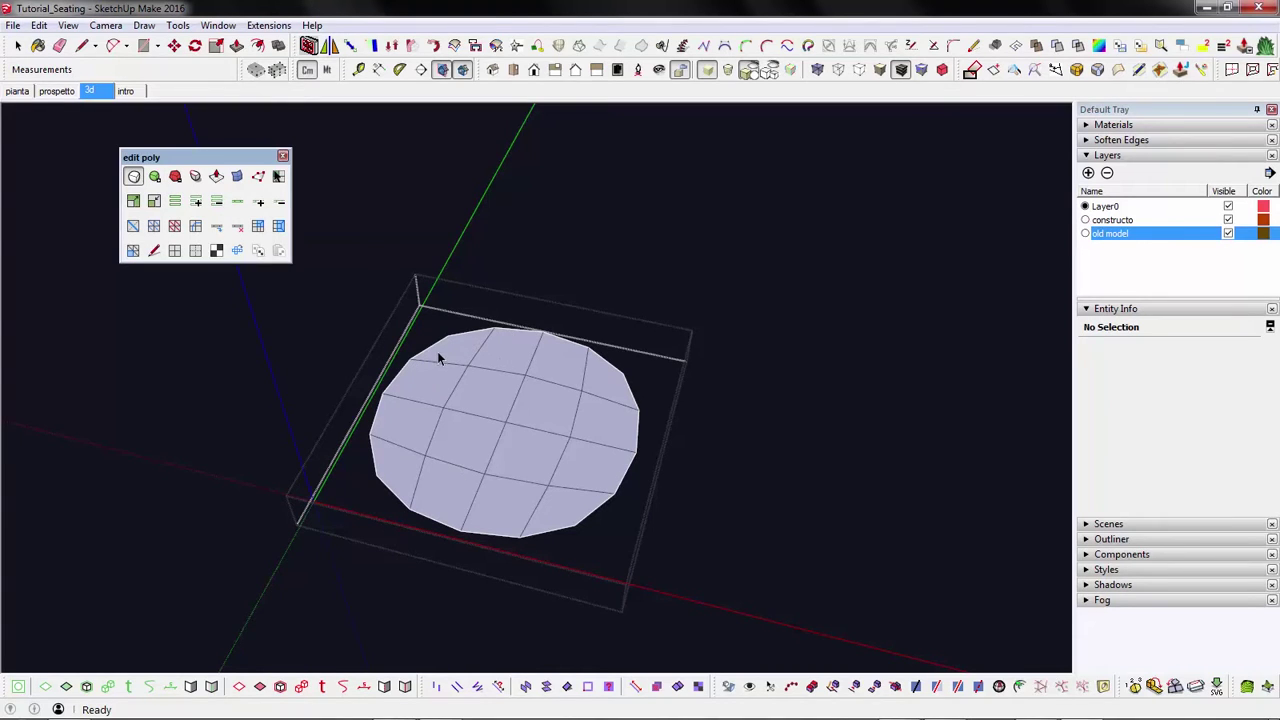
pyautogui.moveTo(437, 385); pyautogui.dragTo(513, 374, button='middle')
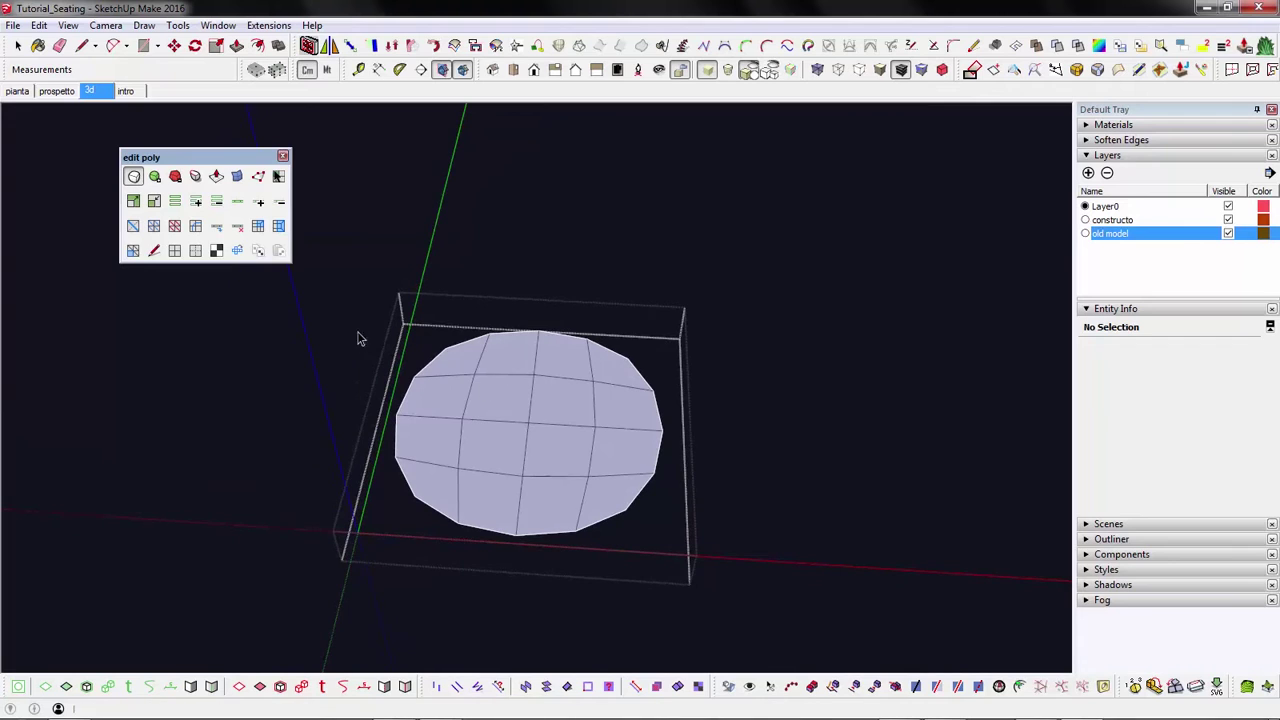
pyautogui.click(154, 176)
pyautogui.moveTo(426, 403); pyautogui.dragTo(450, 437, button='middle')
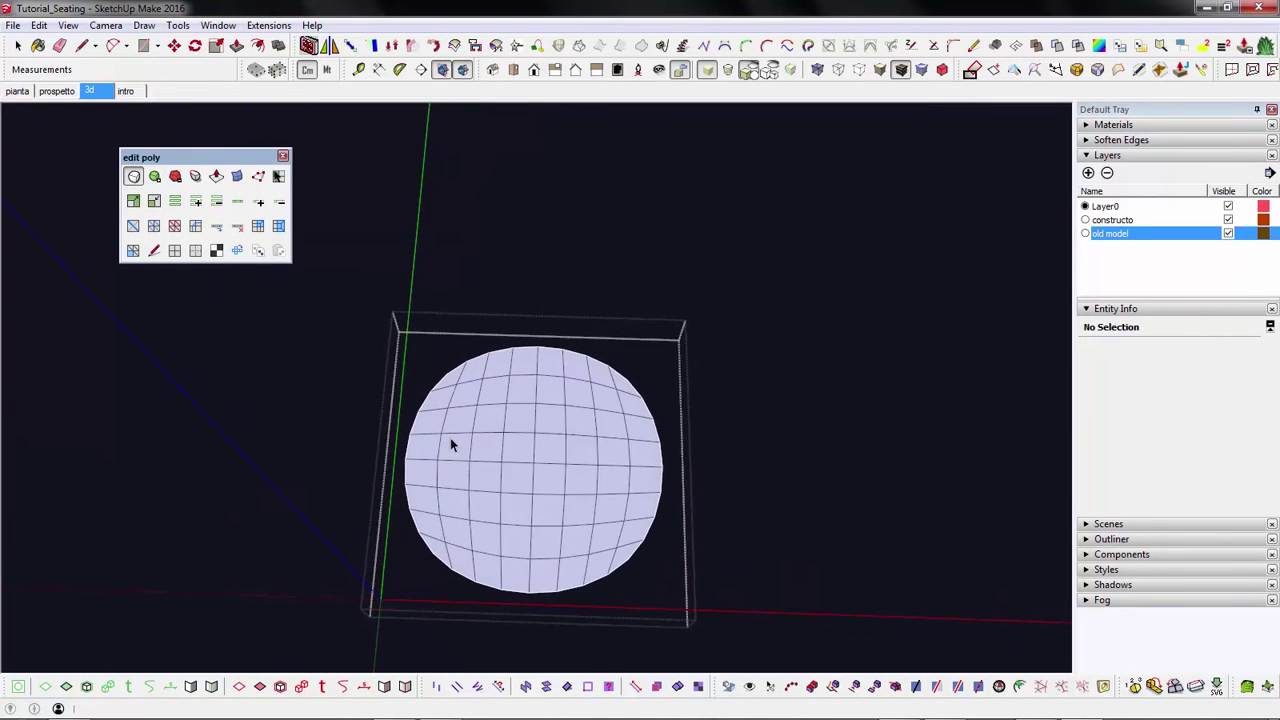
# - Decrease the square's subdivisions by two levels and return it to the control mesh
pyautogui.click(174, 177)
pyautogui.click(174, 177)
pyautogui.click(133, 177)
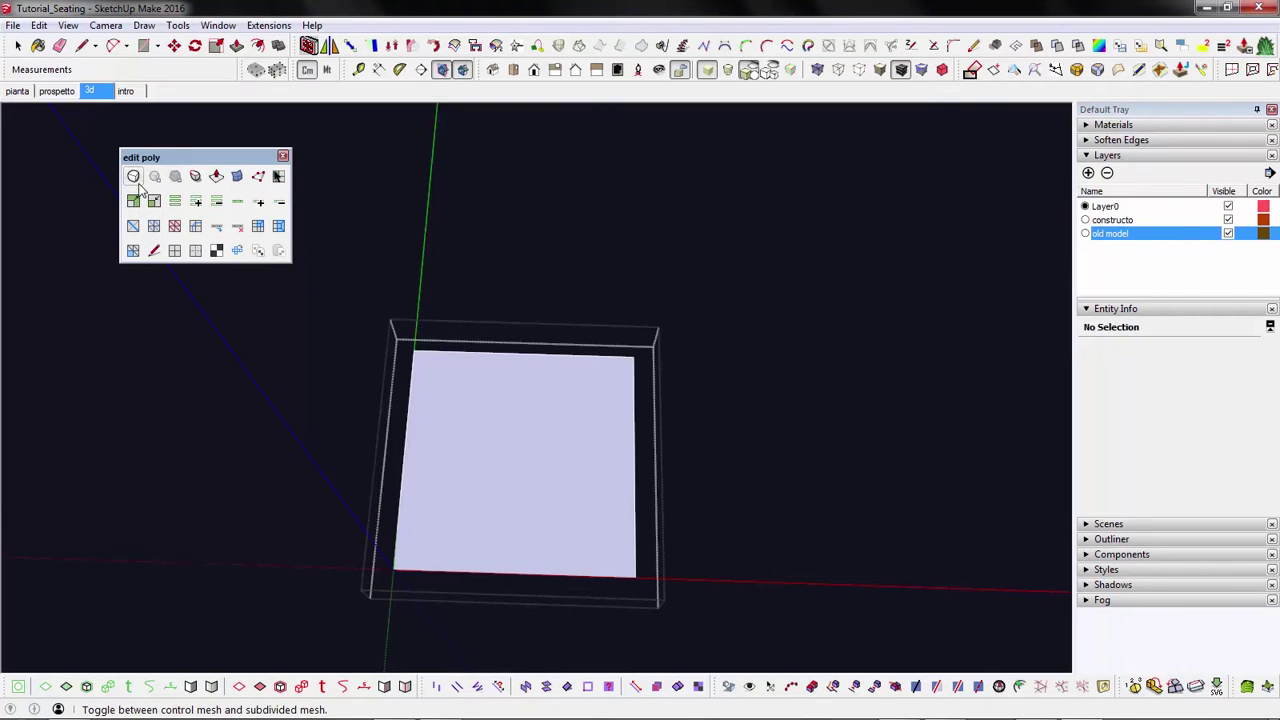
pyautogui.moveTo(477, 451); pyautogui.dragTo(371, 357, button='middle')
pyautogui.moveTo(457, 434); pyautogui.dragTo(360, 340, button='middle')
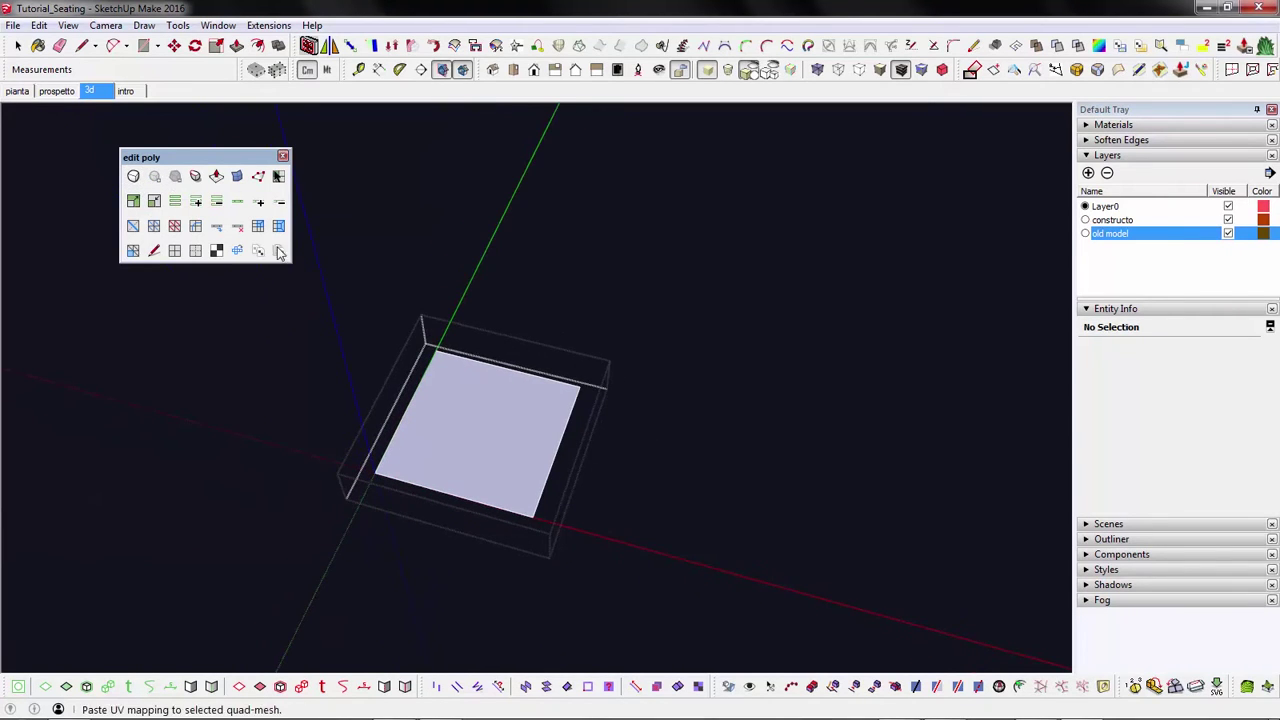
# - Push/pull the square face upward about 117 cm to form a cube
pyautogui.click(216, 176)
pyautogui.moveTo(449, 408)
pyautogui.mouseDown(button='middle')
pyautogui.moveTo(380, 329)
pyautogui.moveTo(444, 383)
pyautogui.mouseUp(button='middle')
pyautogui.moveTo(444, 383); pyautogui.dragTo(332, 262)
# - Subdivide the cube with its subdivision edges displayed and raise the subdivision by two more levels
pyautogui.click(133, 177)
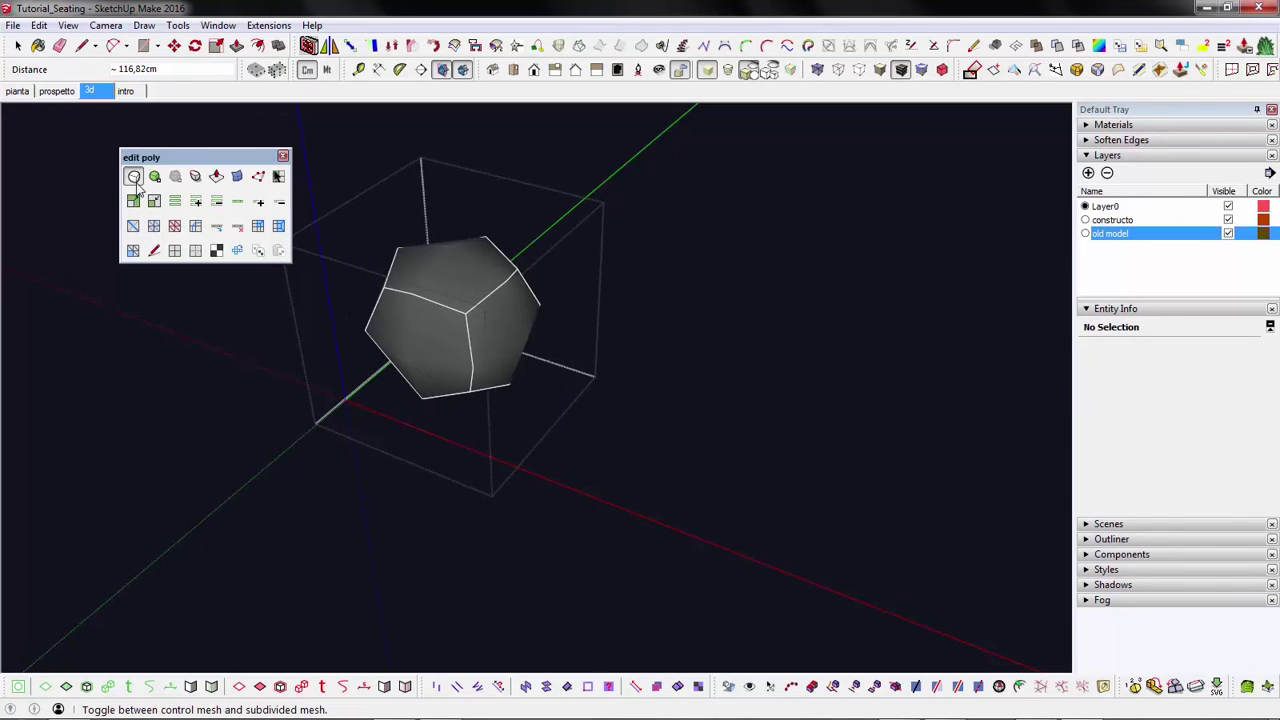
pyautogui.click(278, 176)
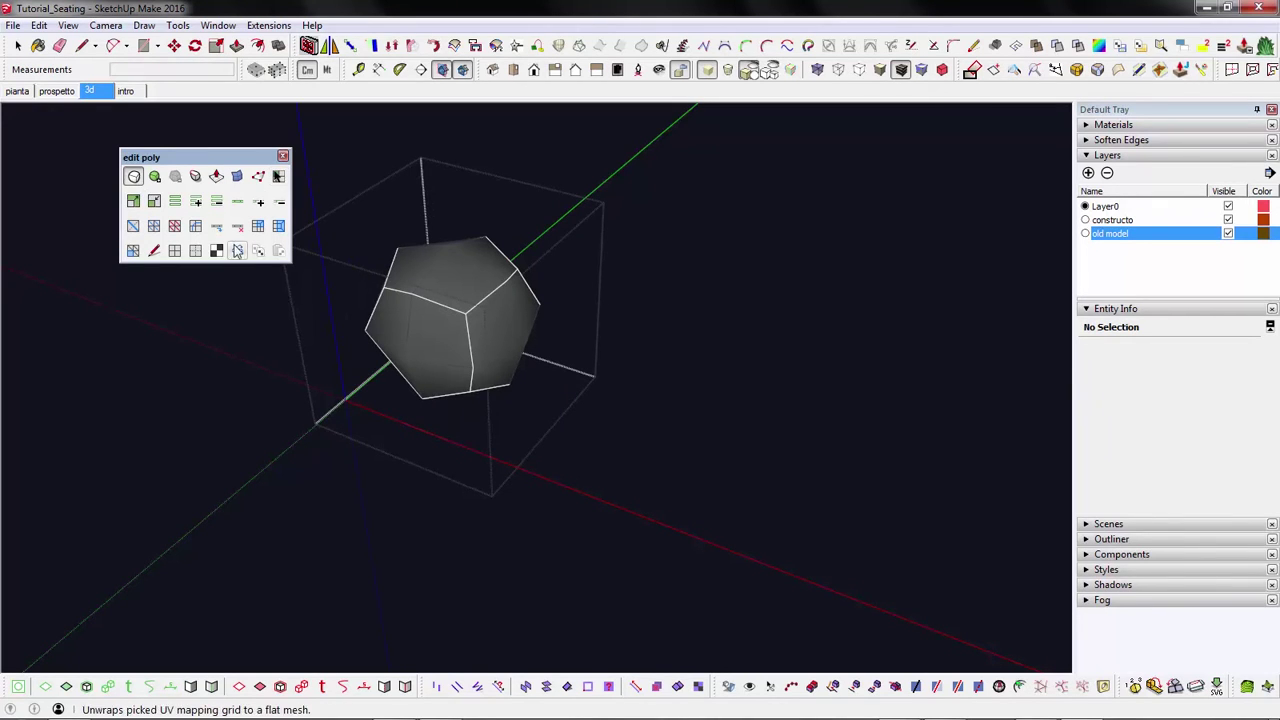
pyautogui.moveTo(346, 251); pyautogui.dragTo(441, 327, button='middle')
pyautogui.scroll(4, 441, 327)
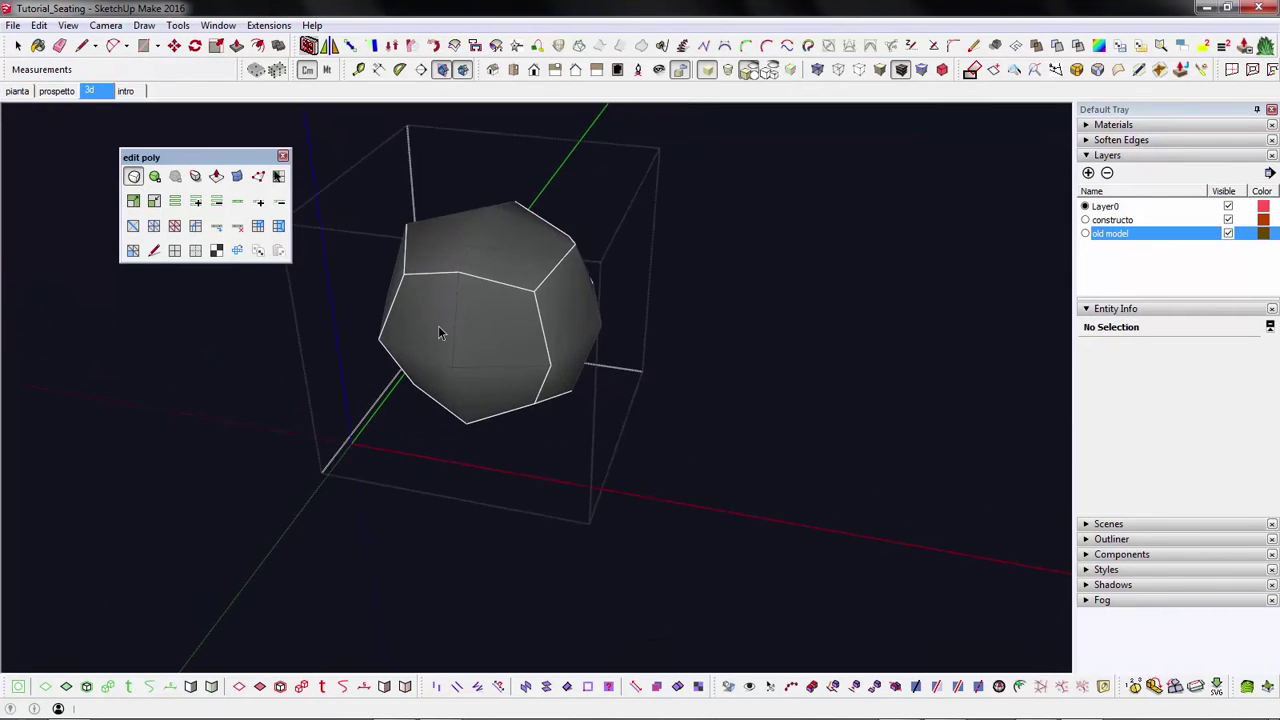
pyautogui.click(155, 177)
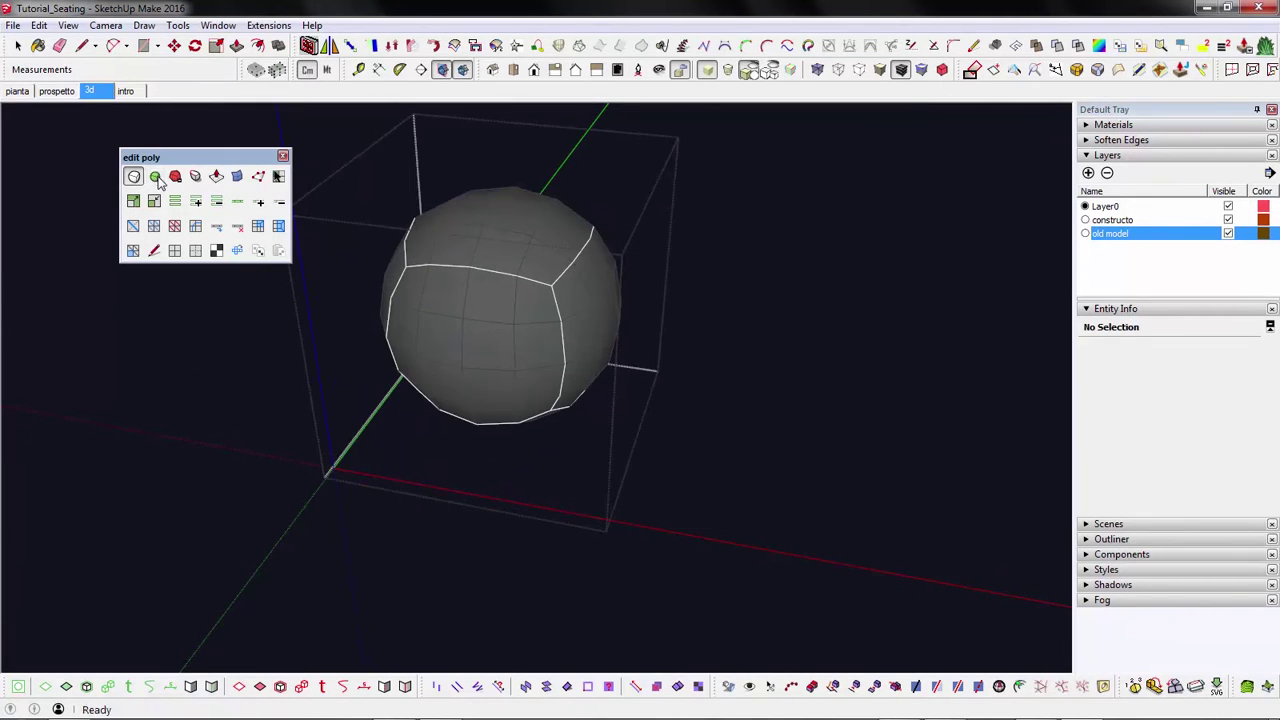
pyautogui.click(155, 177)
pyautogui.moveTo(502, 297); pyautogui.dragTo(474, 338, button='middle')
pyautogui.scroll(3, 423, 290)
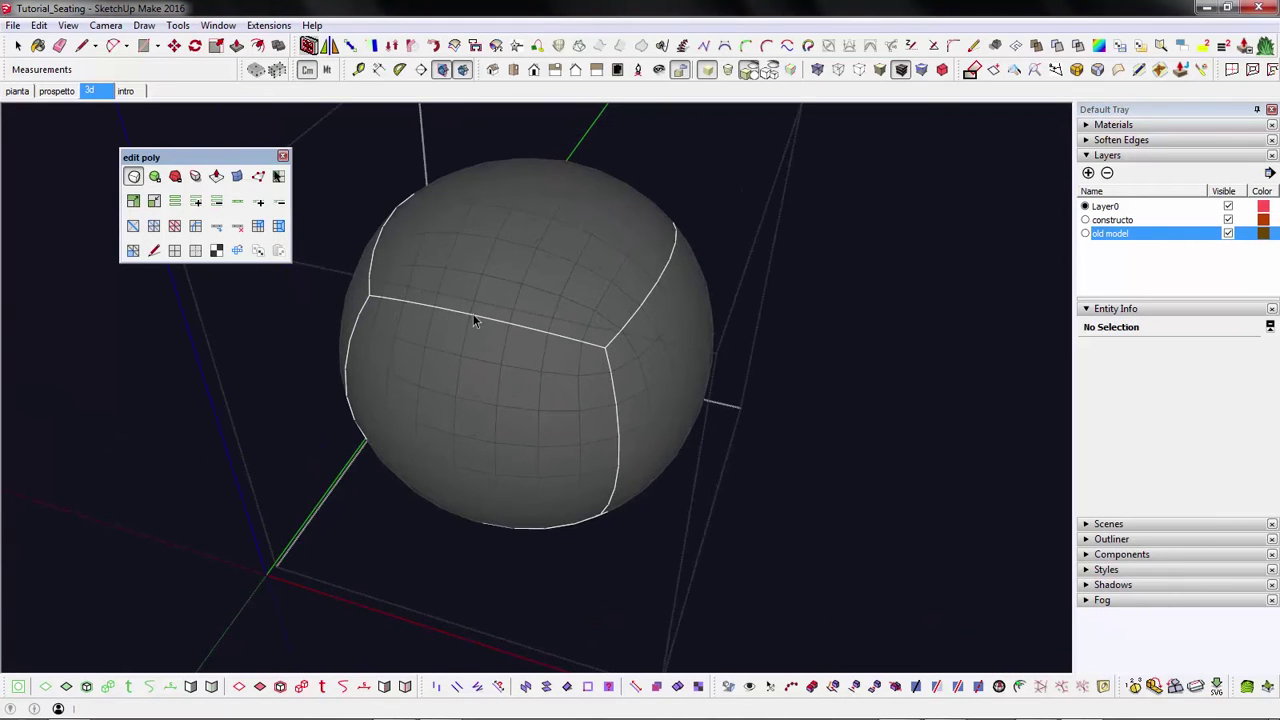
# - Crease one upper edge of the subdivided cube to a sharpness of 1.00
pyautogui.click(482, 322)
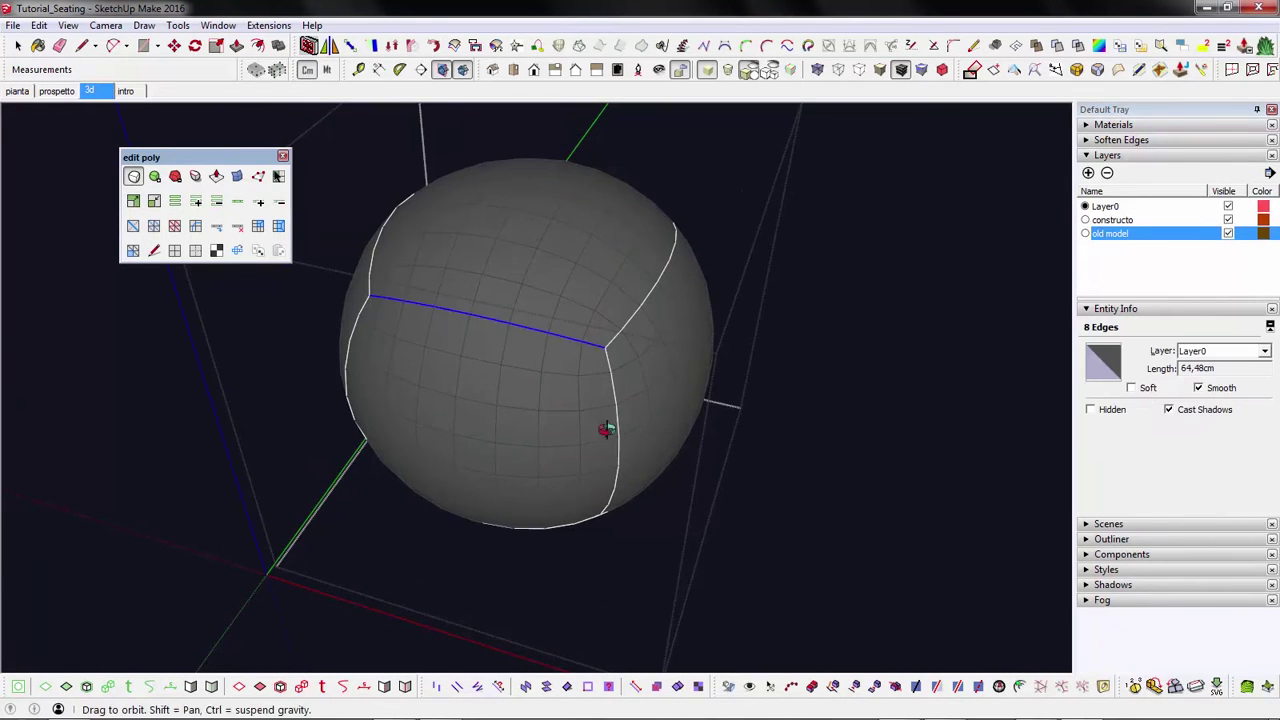
pyautogui.moveTo(586, 437); pyautogui.dragTo(325, 267, button='middle')
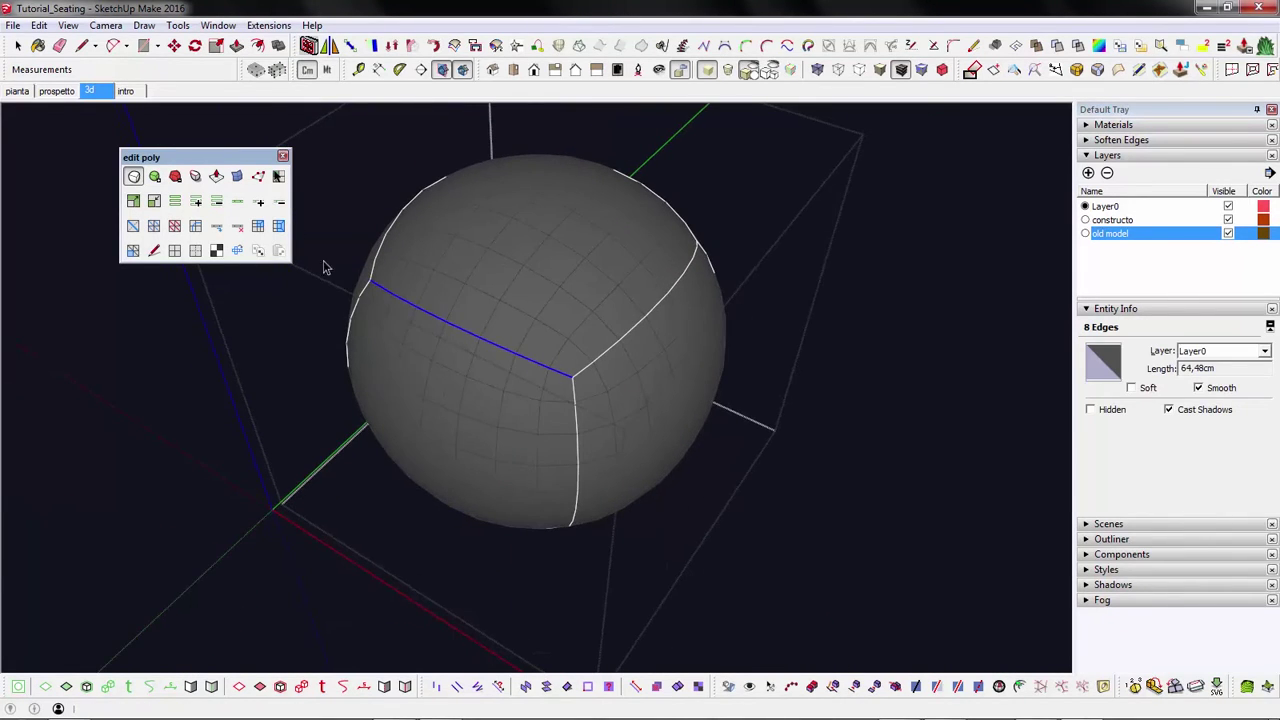
pyautogui.click(195, 177)
pyautogui.moveTo(456, 305); pyautogui.dragTo(467, 197)
pyautogui.moveTo(517, 346); pyautogui.dragTo(325, 251, button='middle')
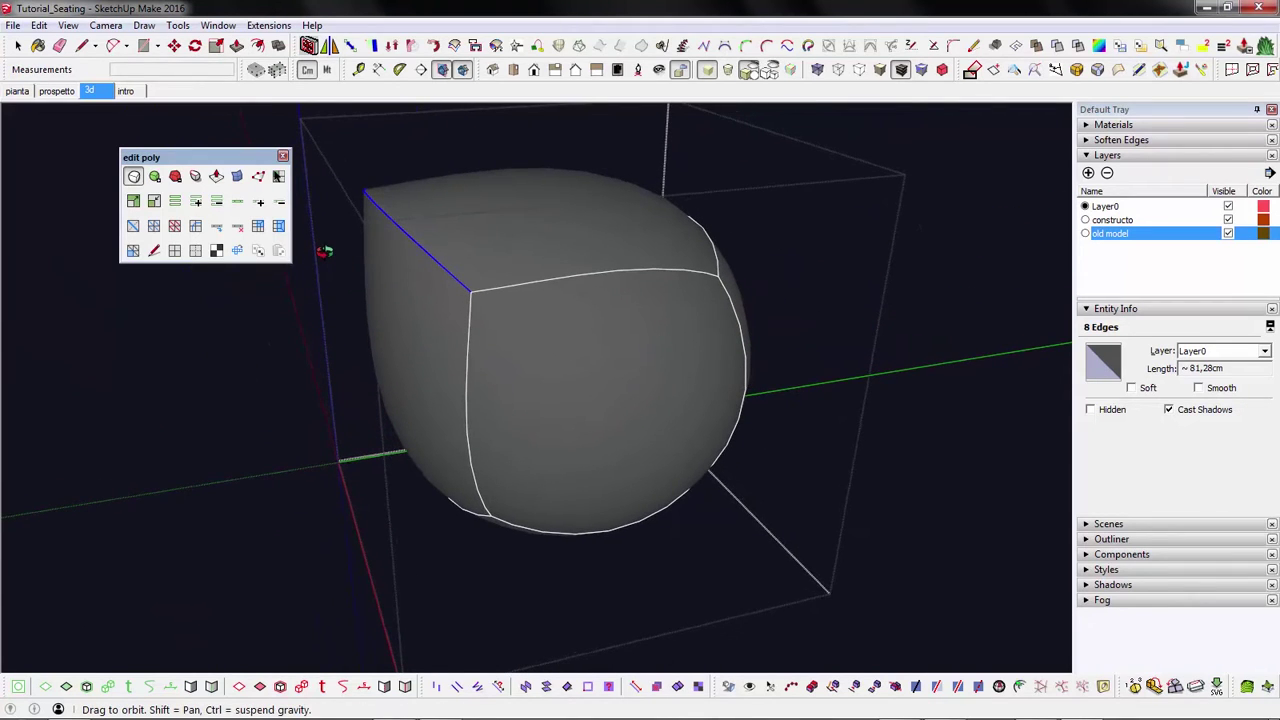
# - Add the adjoining upper edge to the selection and adjust the two creases to sharpness 0.82 and 0.20
pyautogui.click(519, 287)
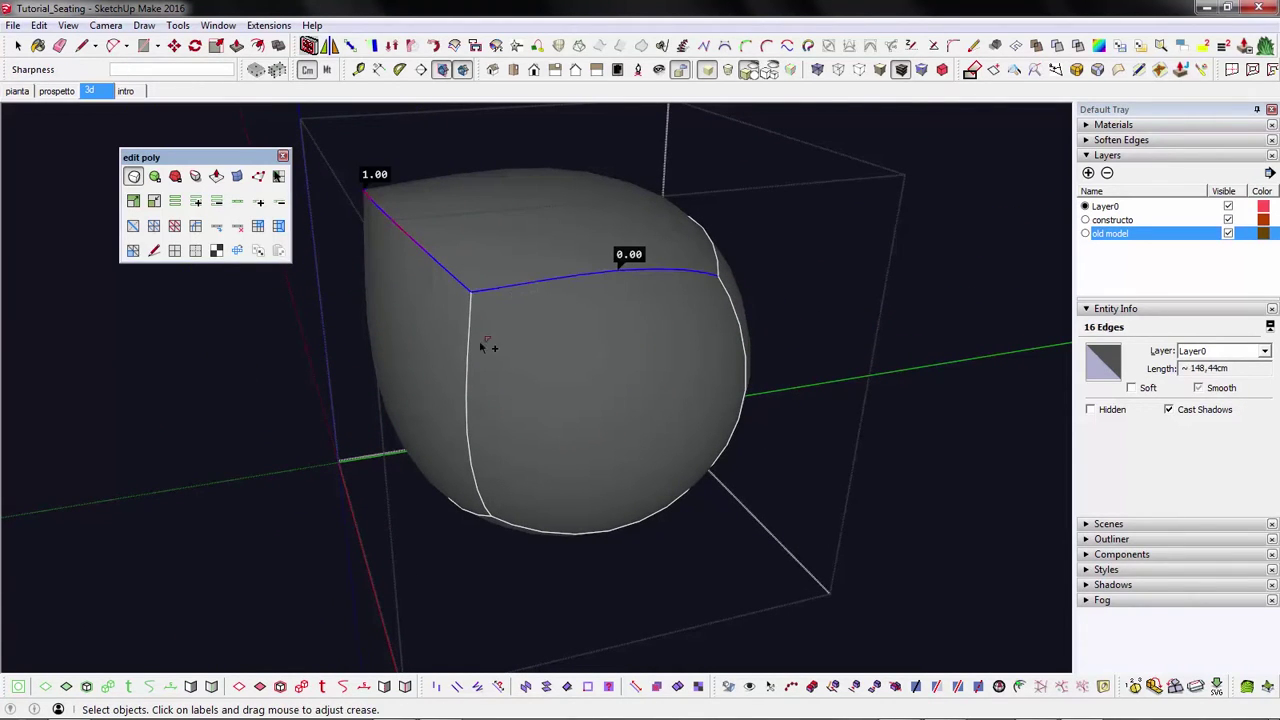
pyautogui.moveTo(619, 254)
pyautogui.mouseDown()
pyautogui.moveTo(615, 288)
pyautogui.moveTo(626, 274)
pyautogui.mouseUp()
pyautogui.moveTo(626, 274); pyautogui.dragTo(545, 293, button='middle')
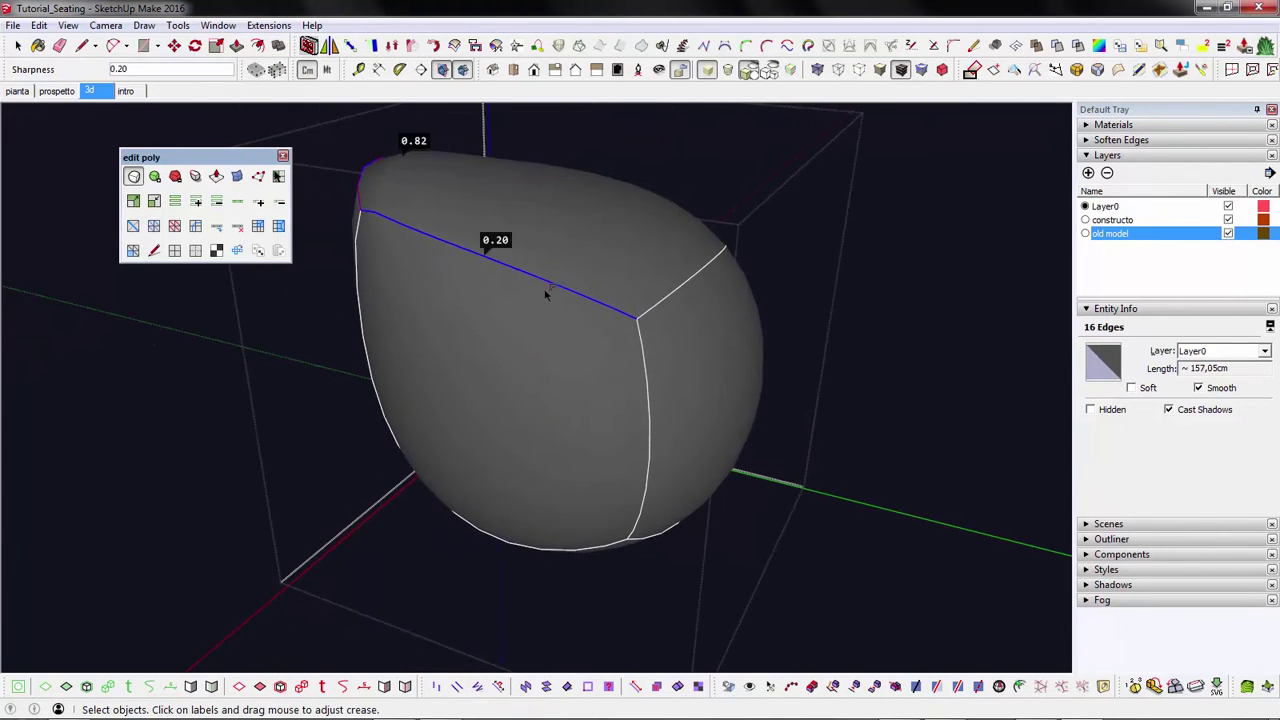
# - Crease the border of one side face to sharpness 0.55 on its upper edge and 0.35 on the other three
pyautogui.click(533, 388)
pyautogui.moveTo(537, 388); pyautogui.dragTo(578, 283, button='middle')
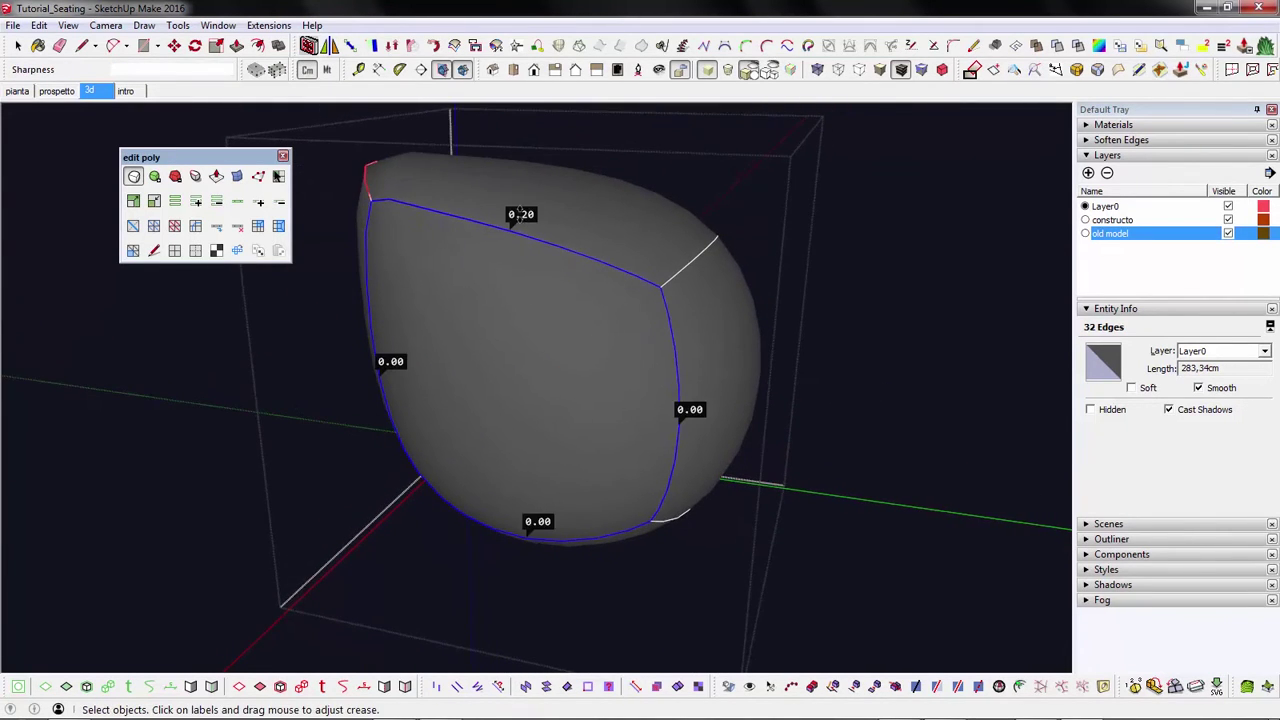
pyautogui.moveTo(519, 212); pyautogui.dragTo(522, 193)
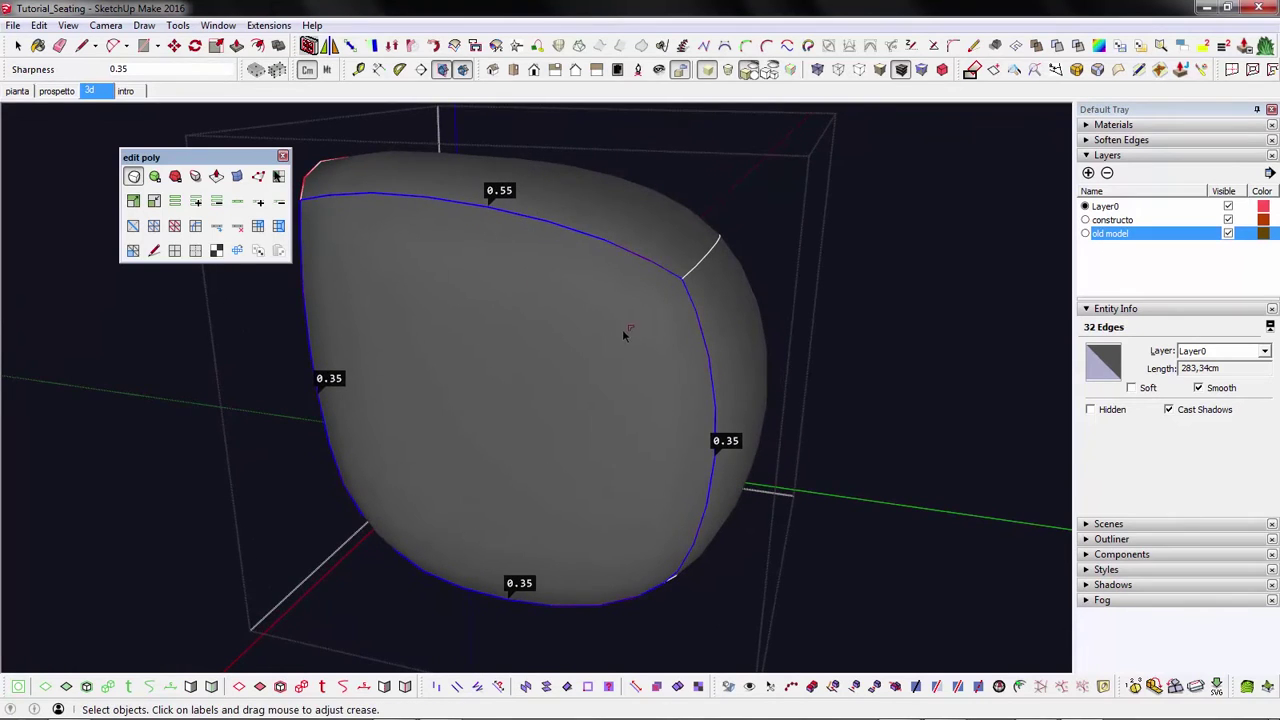
pyautogui.moveTo(622, 329); pyautogui.dragTo(523, 383, button='middle')
# - Clear the edge selection and crease a single uncreased upper corner vertex to sharpness 1.00
pyautogui.moveTo(607, 340)
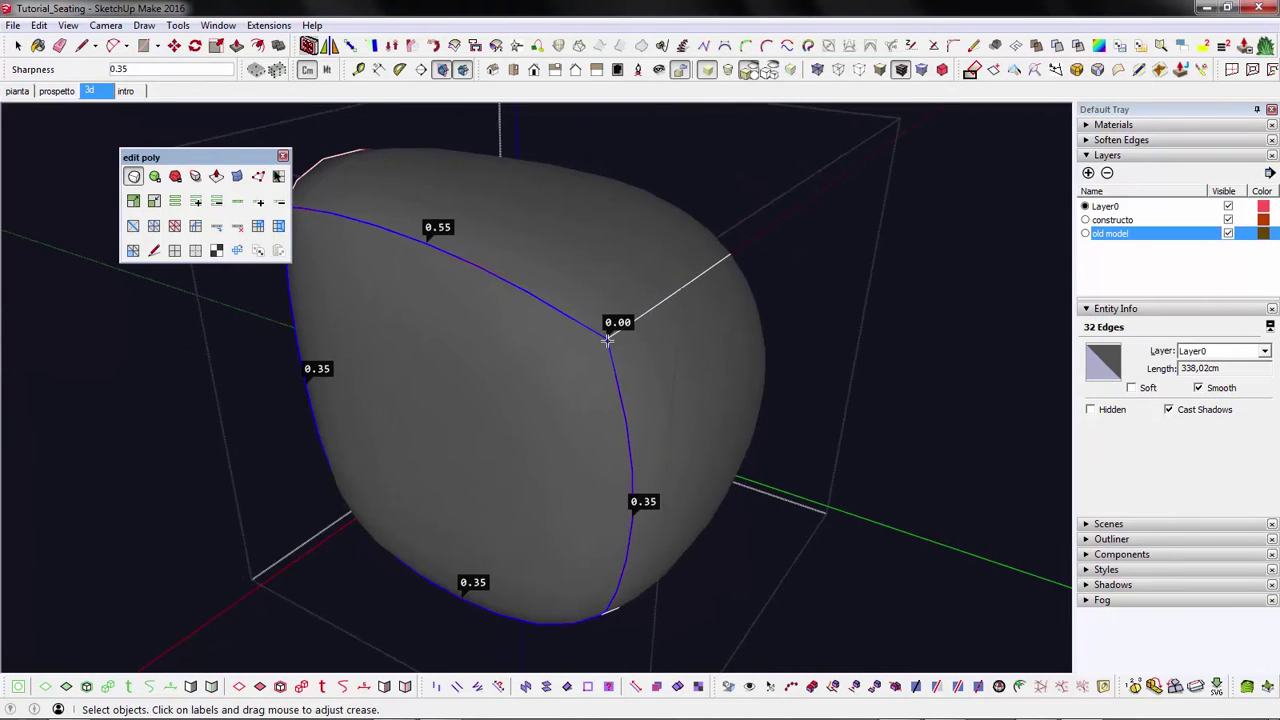
pyautogui.press('Escape')
pyautogui.moveTo(612, 332); pyautogui.dragTo(240, 366, button='middle')
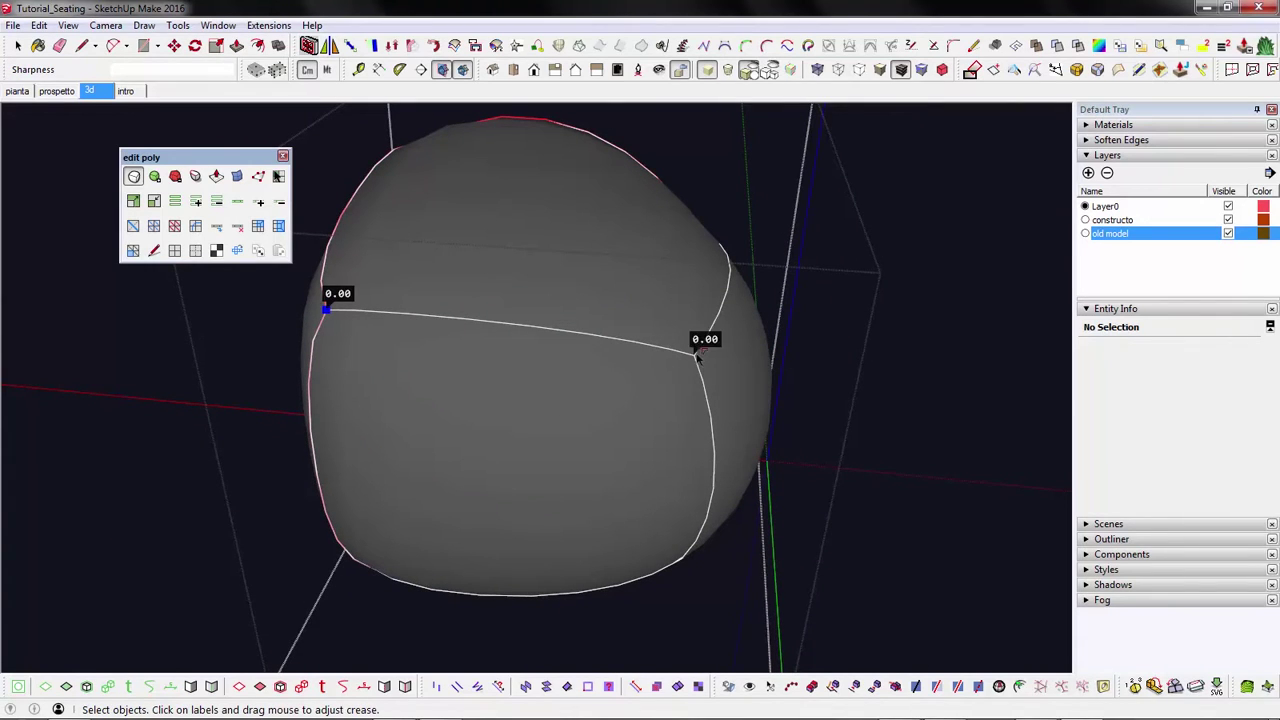
pyautogui.moveTo(697, 352)
pyautogui.moveTo(697, 345); pyautogui.dragTo(727, 250)
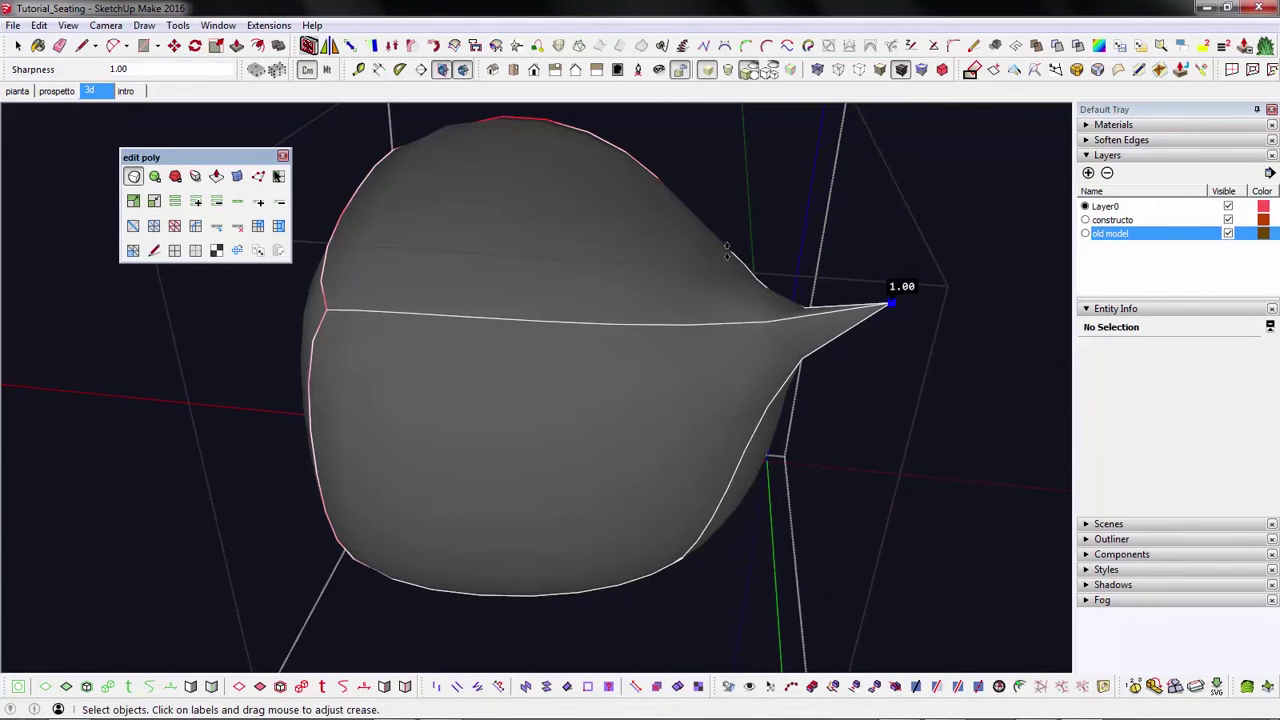
pyautogui.moveTo(727, 250); pyautogui.dragTo(495, 338, button='middle')
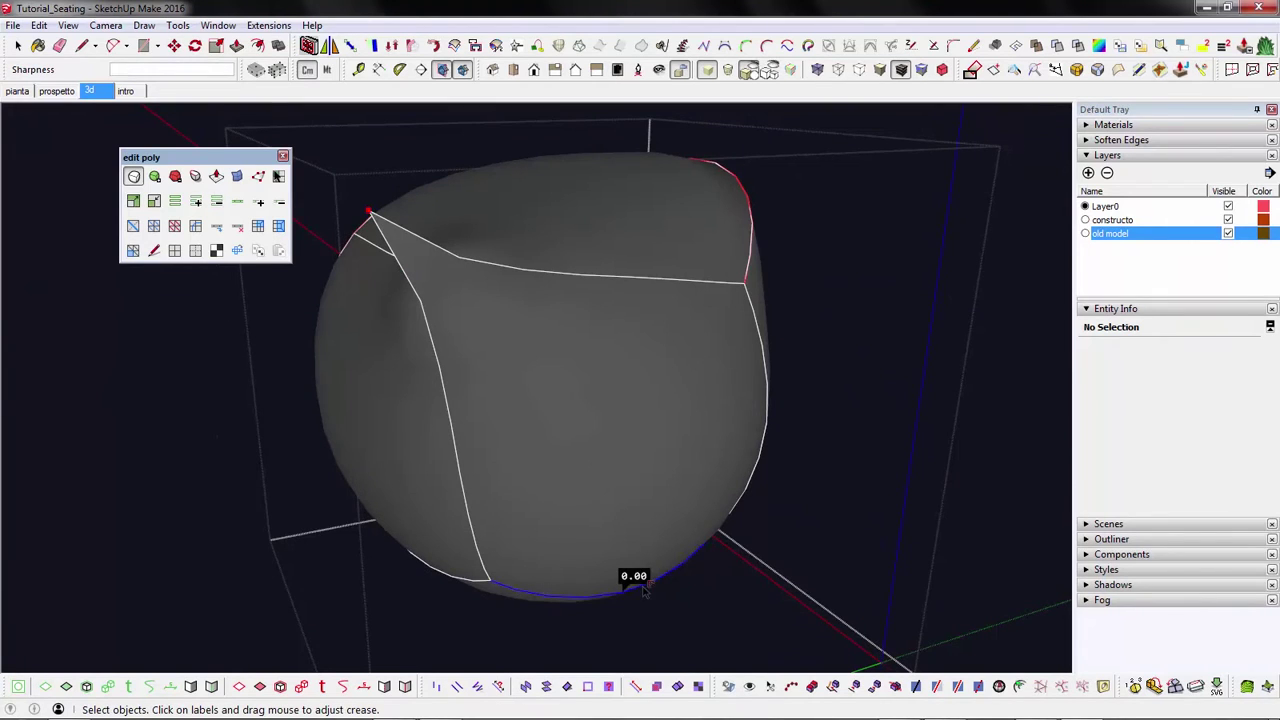
# - Crease the lower edge of the face below the spiked corner, together with its two end vertices, to sharpness 1.00
pyautogui.moveTo(645, 590); pyautogui.dragTo(435, 426, button='middle')
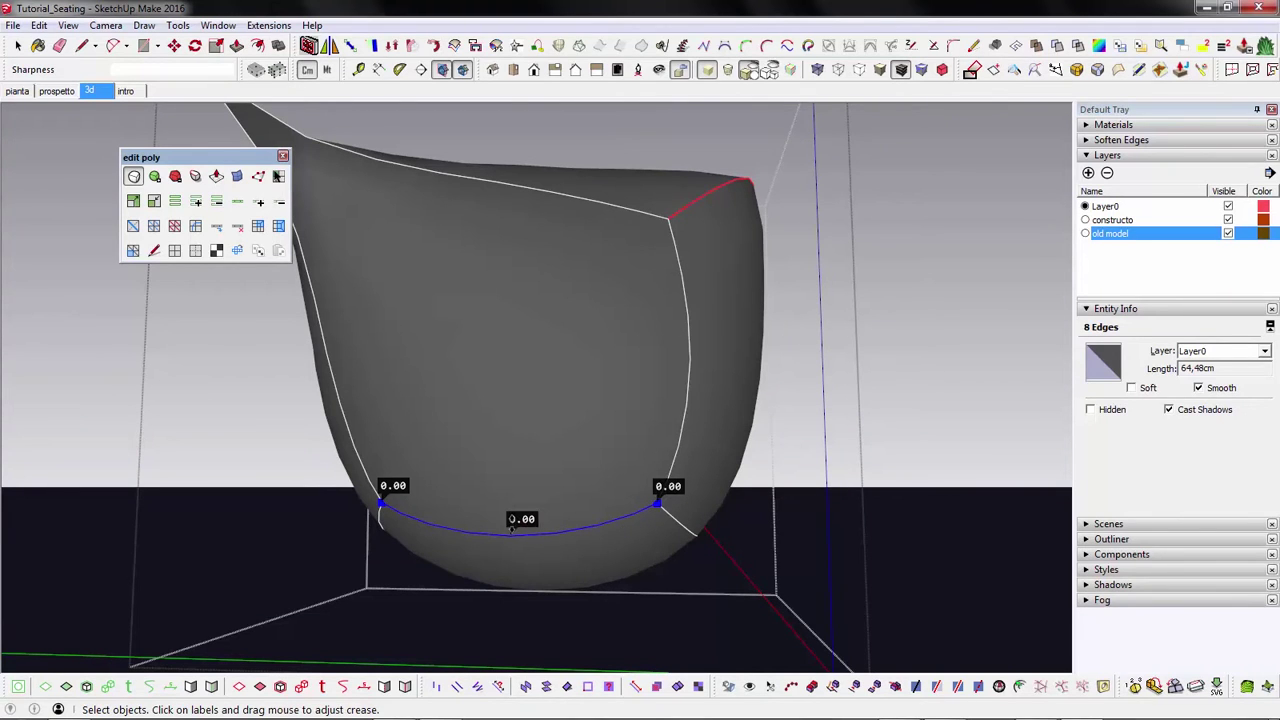
pyautogui.moveTo(511, 530); pyautogui.dragTo(521, 392)
pyautogui.scroll(-1, 504, 365)
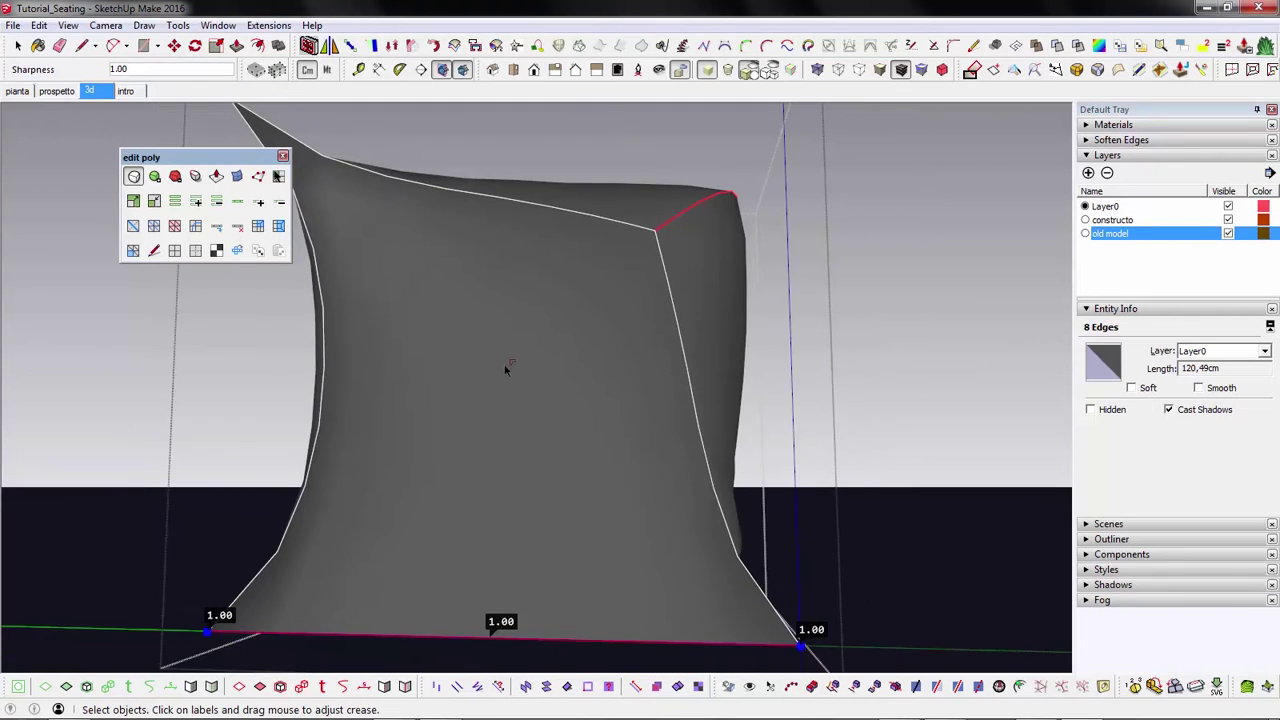
pyautogui.scroll(-2, 504, 370)
# - Leave the crease tool and close the subdivided cube's group
pyautogui.moveTo(527, 469); pyautogui.dragTo(420, 470, button='middle')
pyautogui.scroll(-3, 470, 420)
pyautogui.press('space')
pyautogui.rightClick(492, 225)
pyautogui.click(530, 229)
pyautogui.scroll(-2, 371, 320)
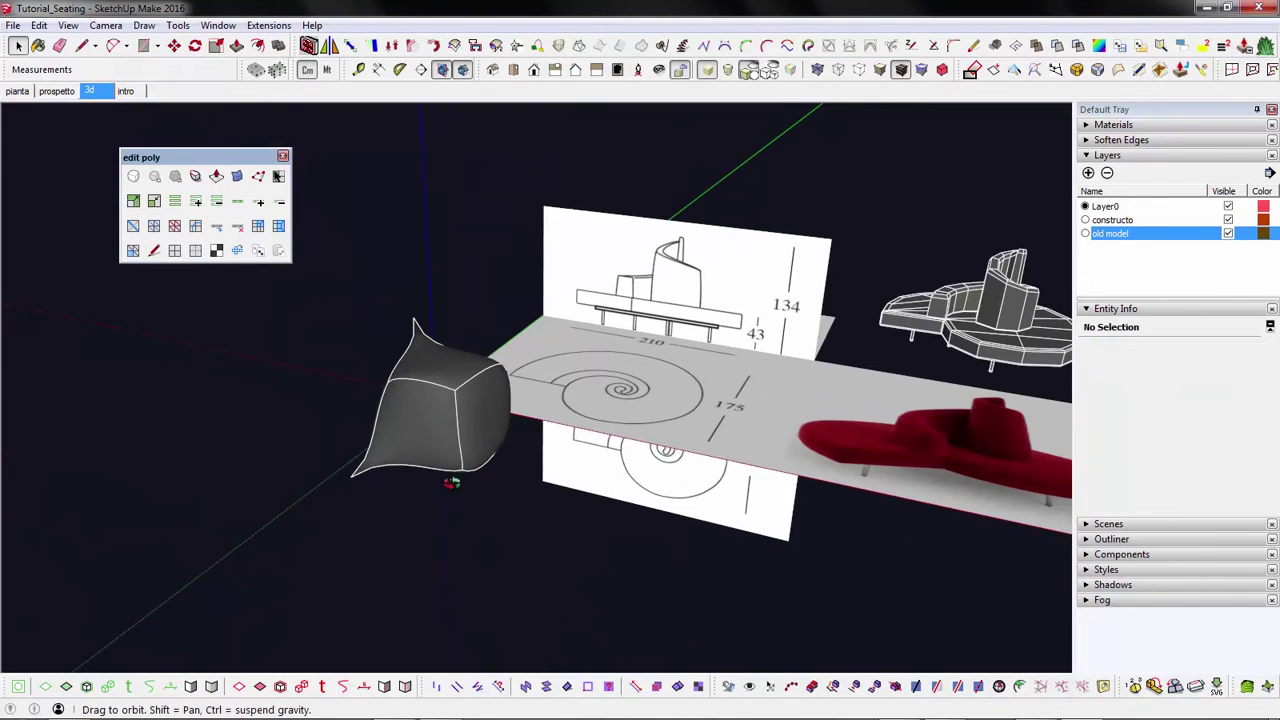
# - Draw a square about 128 cm wide on the ground beside the creased cube and push-pull it up into a box
pyautogui.moveTo(444, 497); pyautogui.dragTo(500, 540, button='middle')
pyautogui.press('r')
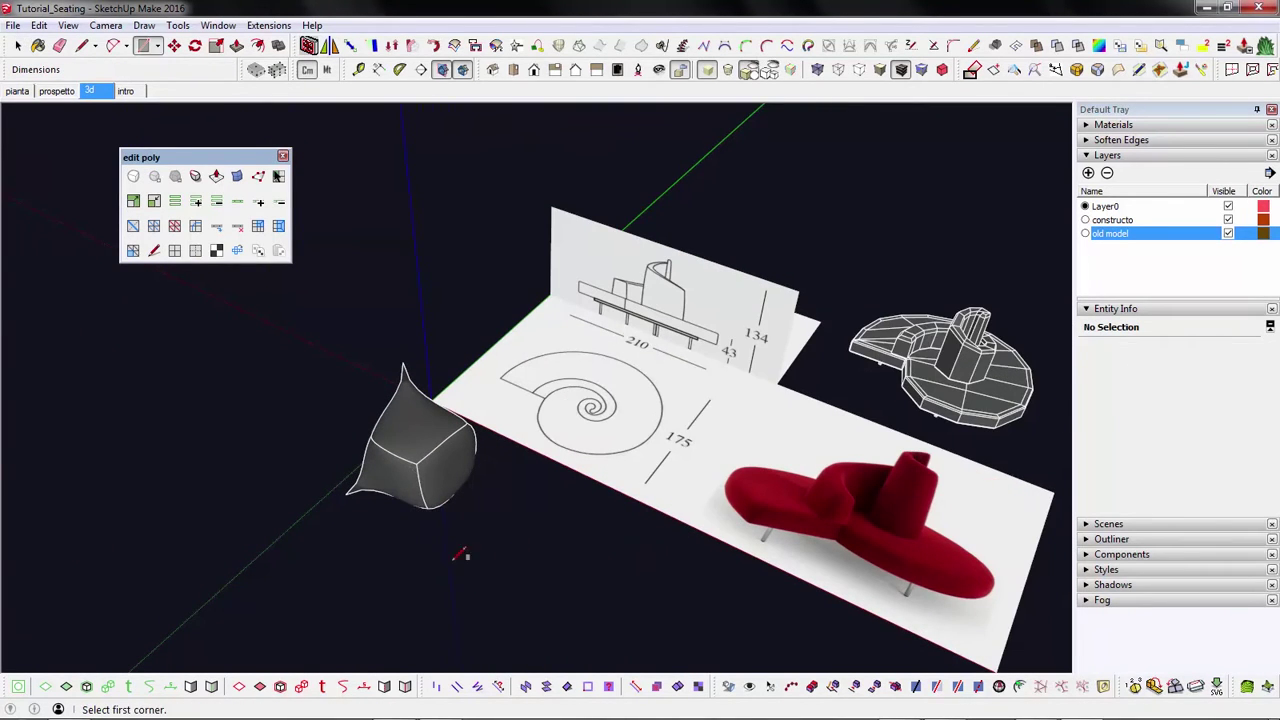
pyautogui.click(450, 549)
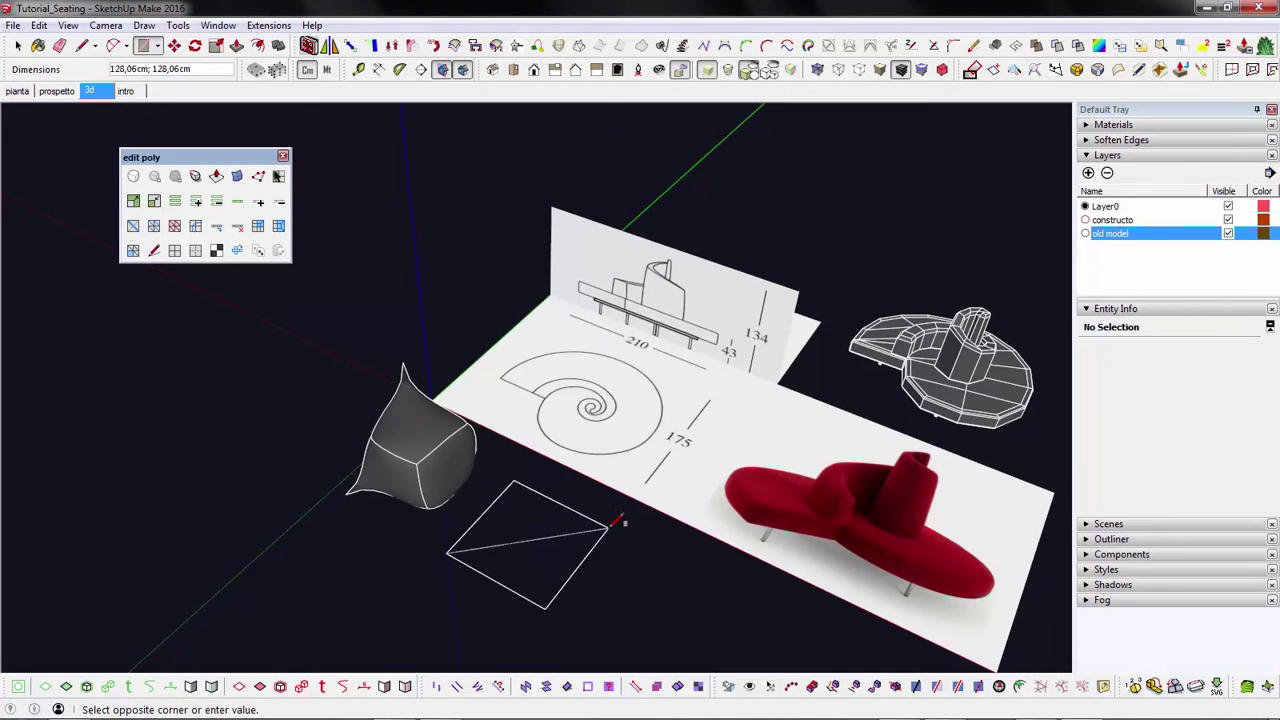
pyautogui.click(609, 523)
pyautogui.press('space')
pyautogui.doubleClick(548, 543)
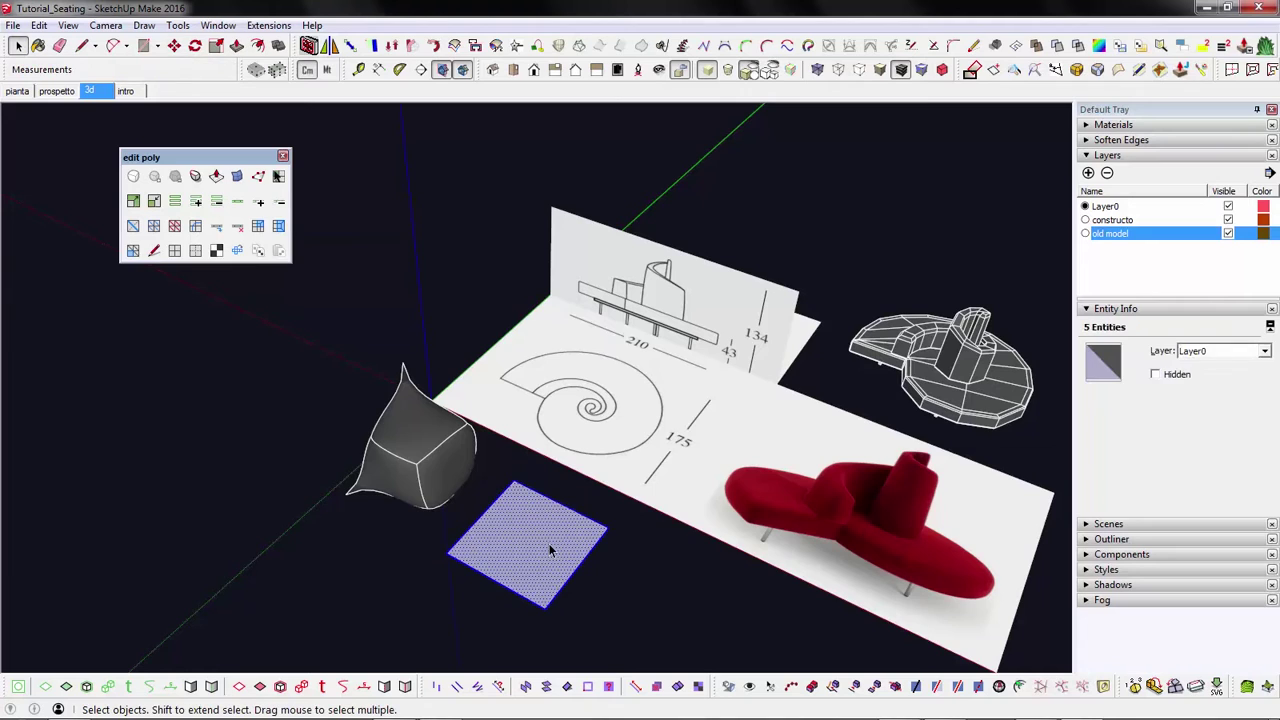
pyautogui.press('p')
pyautogui.moveTo(548, 543); pyautogui.dragTo(543, 502)
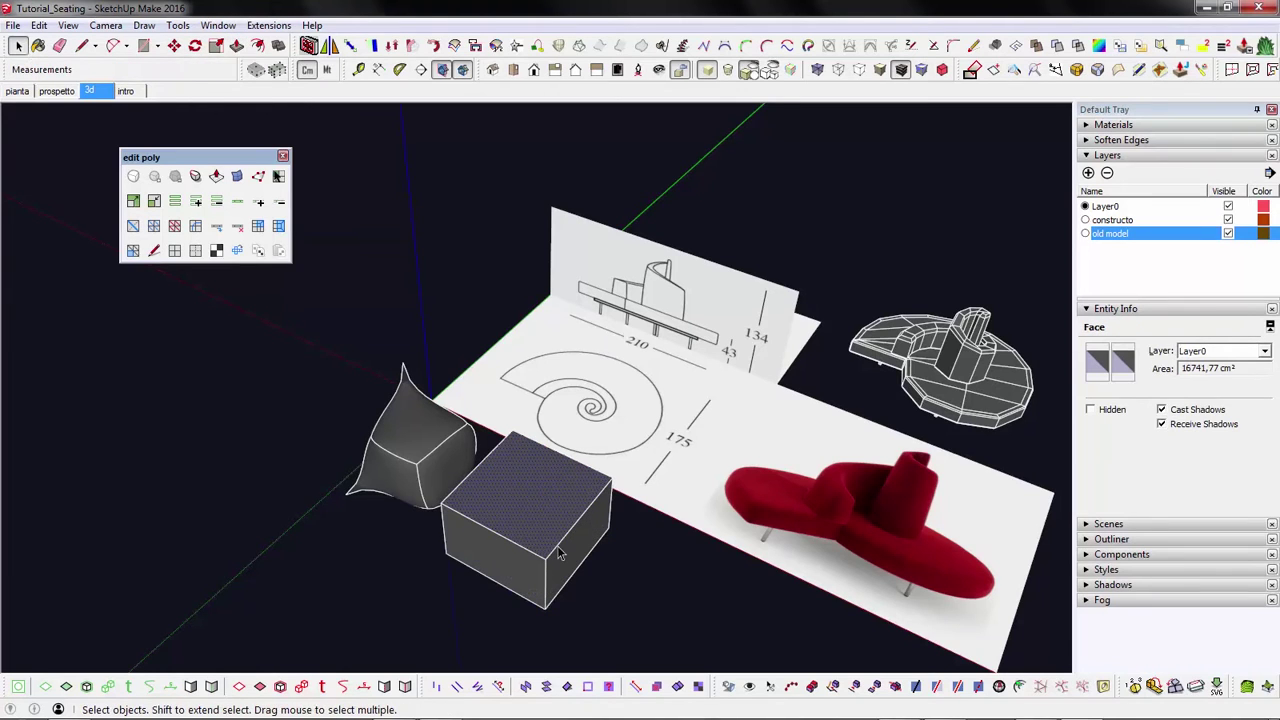
# - Select the whole box, group it, subdivide the group and raise the subdivision by one level
pyautogui.tripleClick(560, 553)
pyautogui.hotkey('ctrl', 'g')
pyautogui.click(133, 176)
pyautogui.scroll(3, 505, 560)
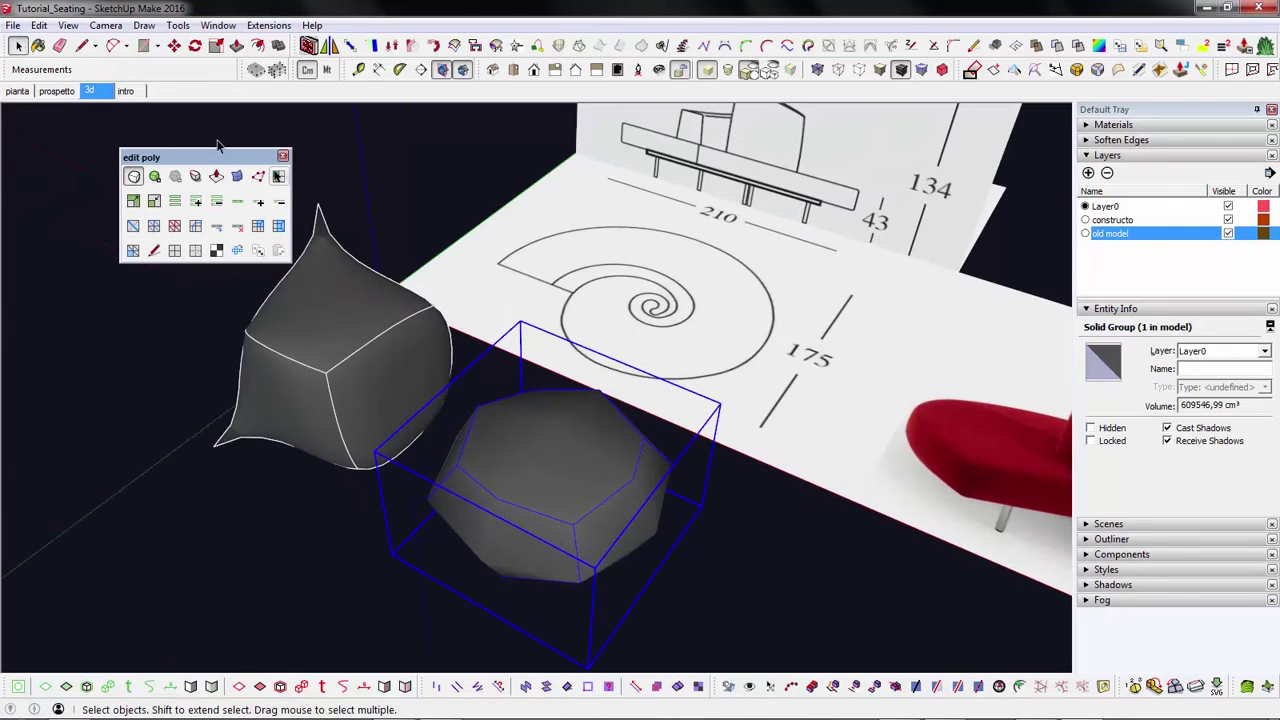
pyautogui.click(155, 176)
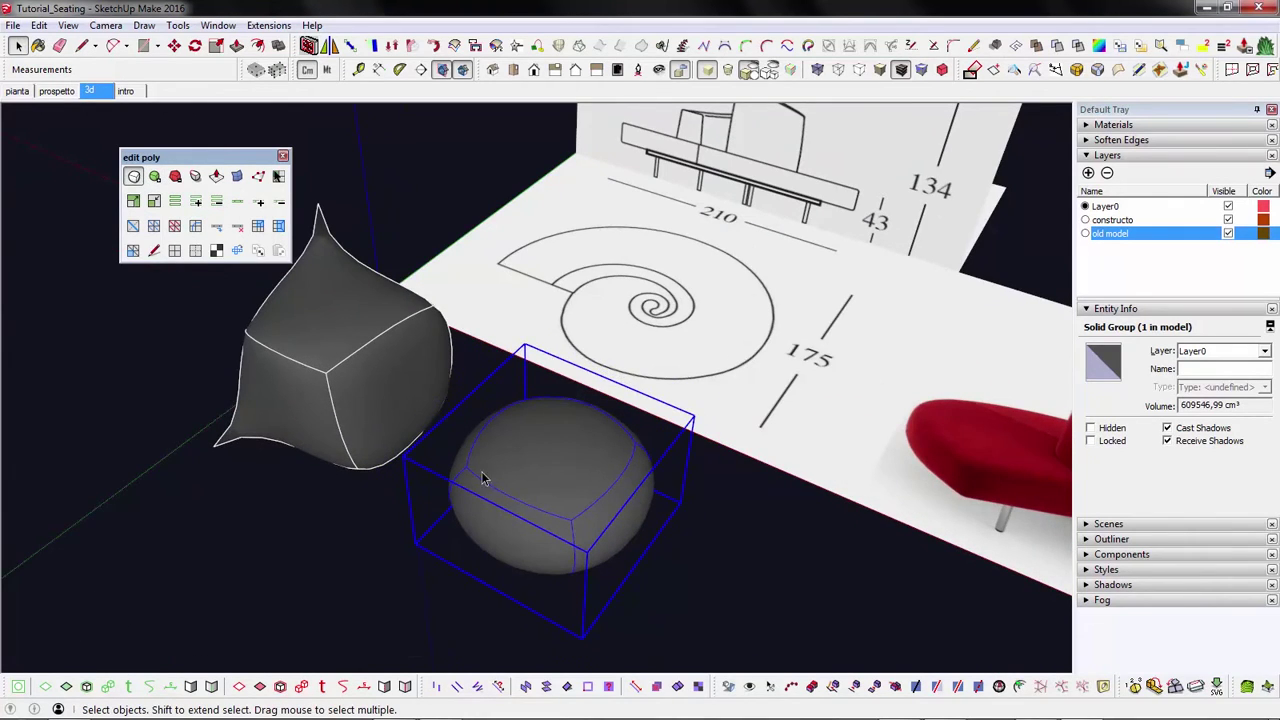
# - Open the box group, switch back to its control mesh and offset the top face inward by about 5.8 cm
pyautogui.doubleClick(525, 492)
pyautogui.click(135, 177)
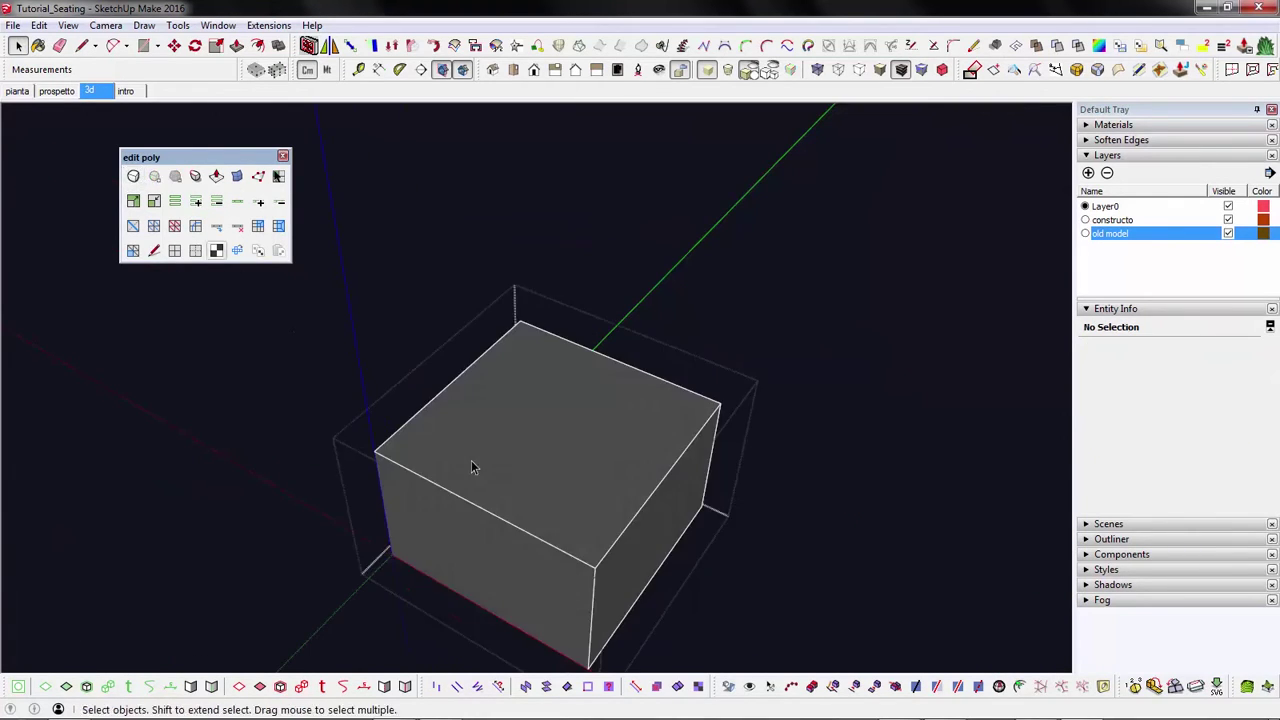
pyautogui.click(583, 510)
pyautogui.scroll(2, 583, 510)
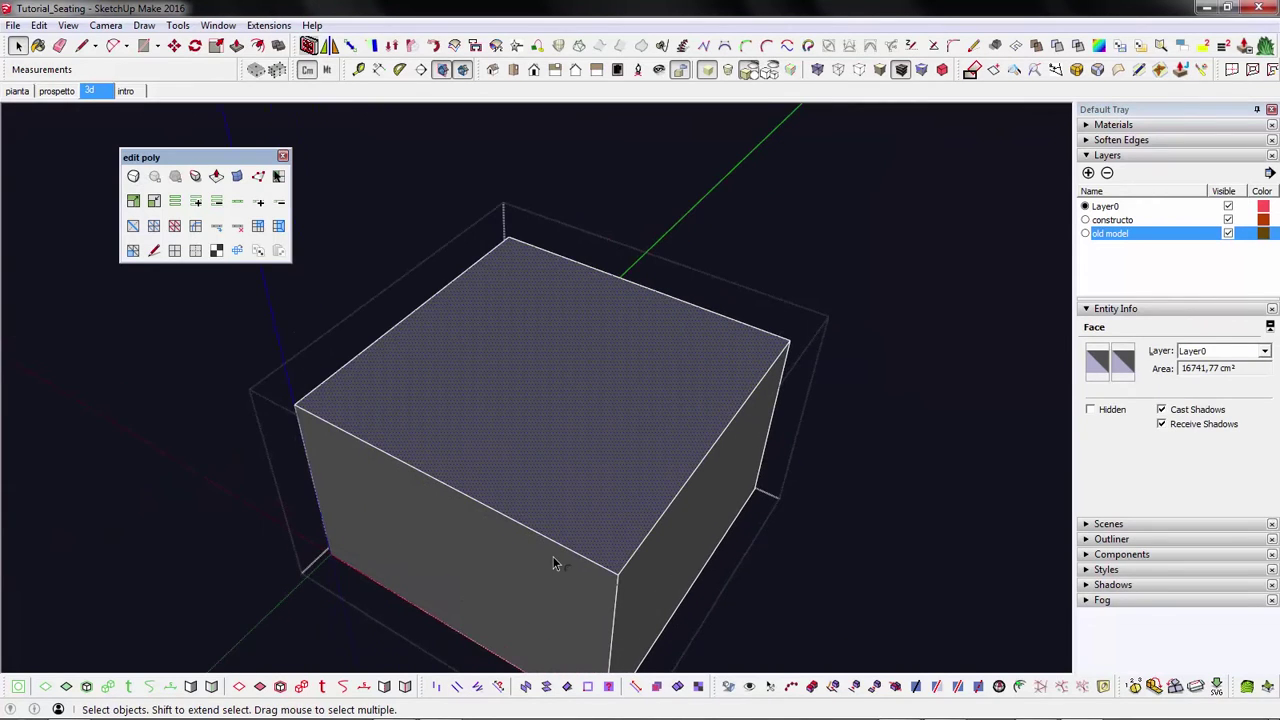
pyautogui.press('t')
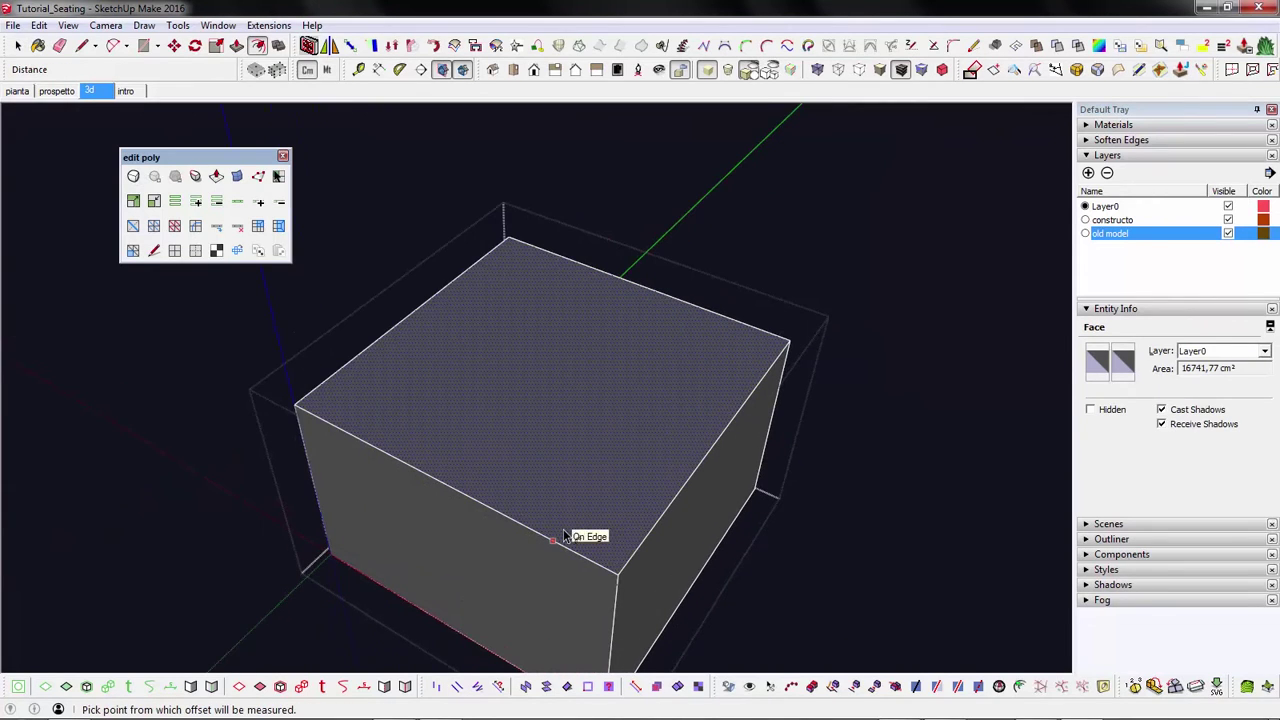
pyautogui.click(563, 536)
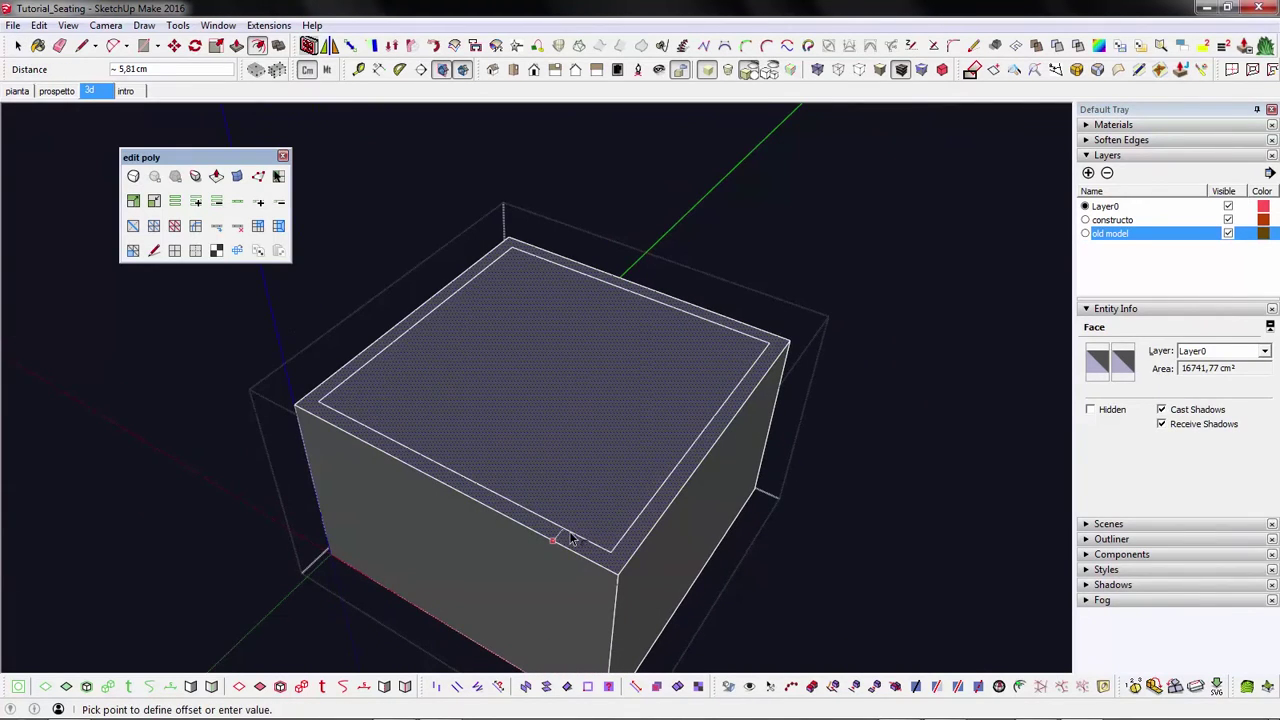
pyautogui.click(570, 540)
pyautogui.moveTo(580, 534); pyautogui.dragTo(840, 316, button='middle')
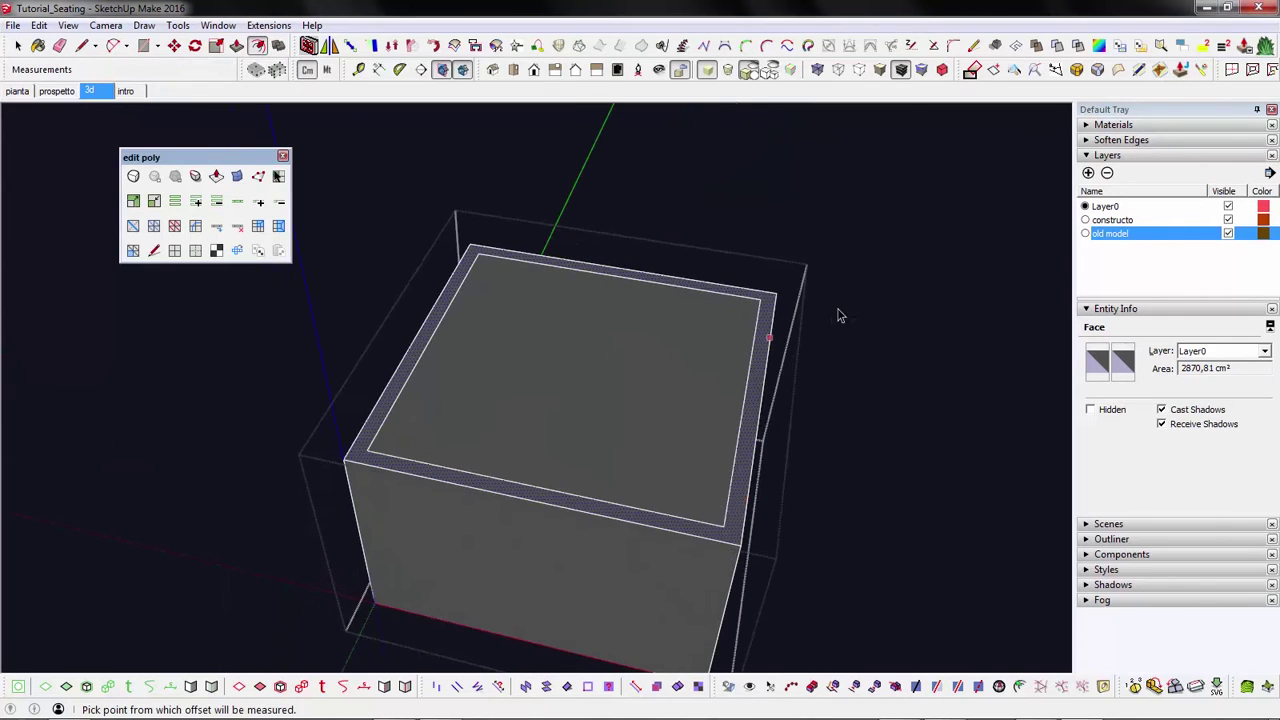
# - Connect the four corners of the top face to the corners of the inset square with diagonal edges
pyautogui.click(1252, 72)
pyautogui.moveTo(686, 391); pyautogui.dragTo(514, 500, button='middle')
pyautogui.press('space')
pyautogui.scroll(3, 570, 545)
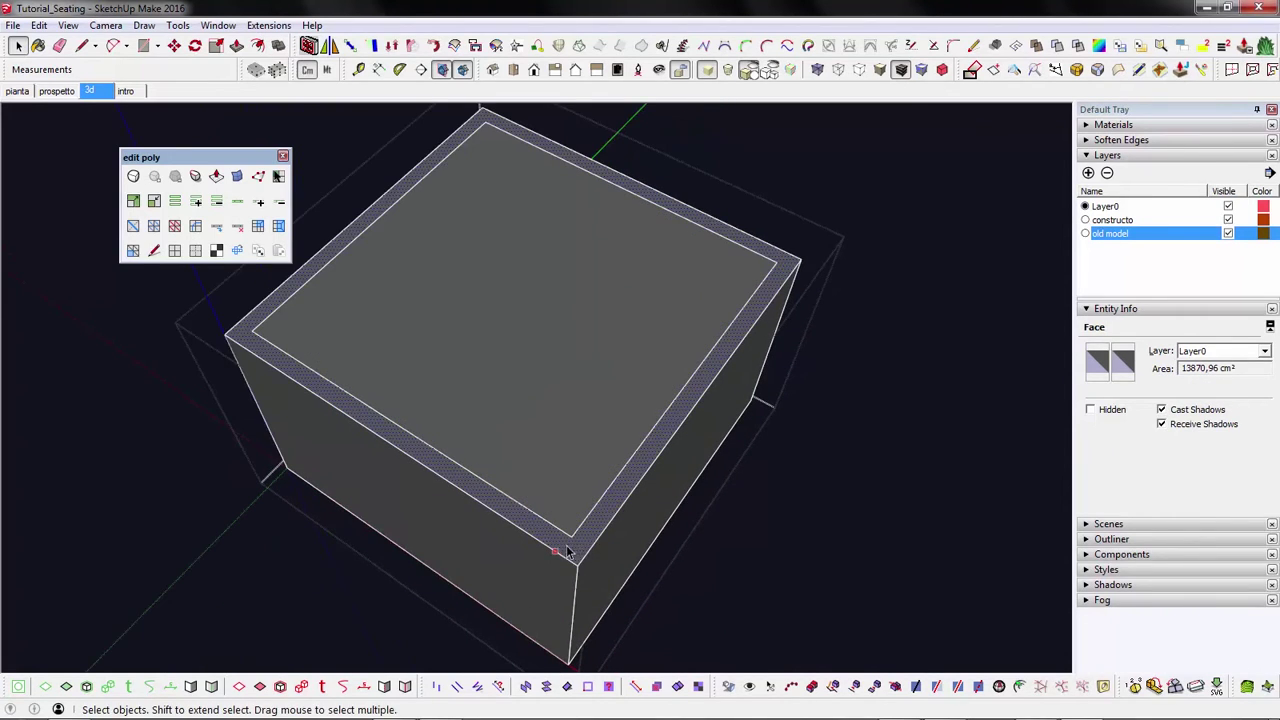
pyautogui.click(591, 550)
pyautogui.click(602, 530)
pyautogui.moveTo(635, 450); pyautogui.dragTo(690, 443, button='middle')
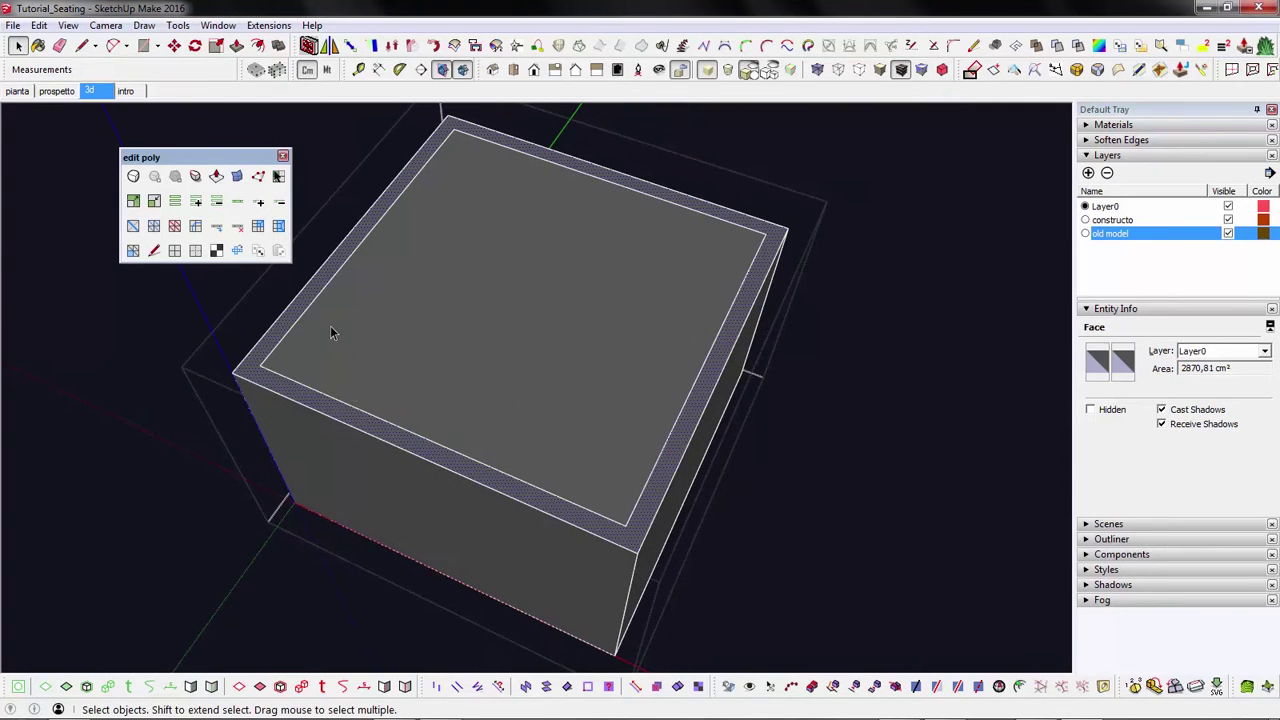
pyautogui.click(686, 451)
pyautogui.click(671, 436)
pyautogui.moveTo(655, 475); pyautogui.dragTo(594, 491, button='middle')
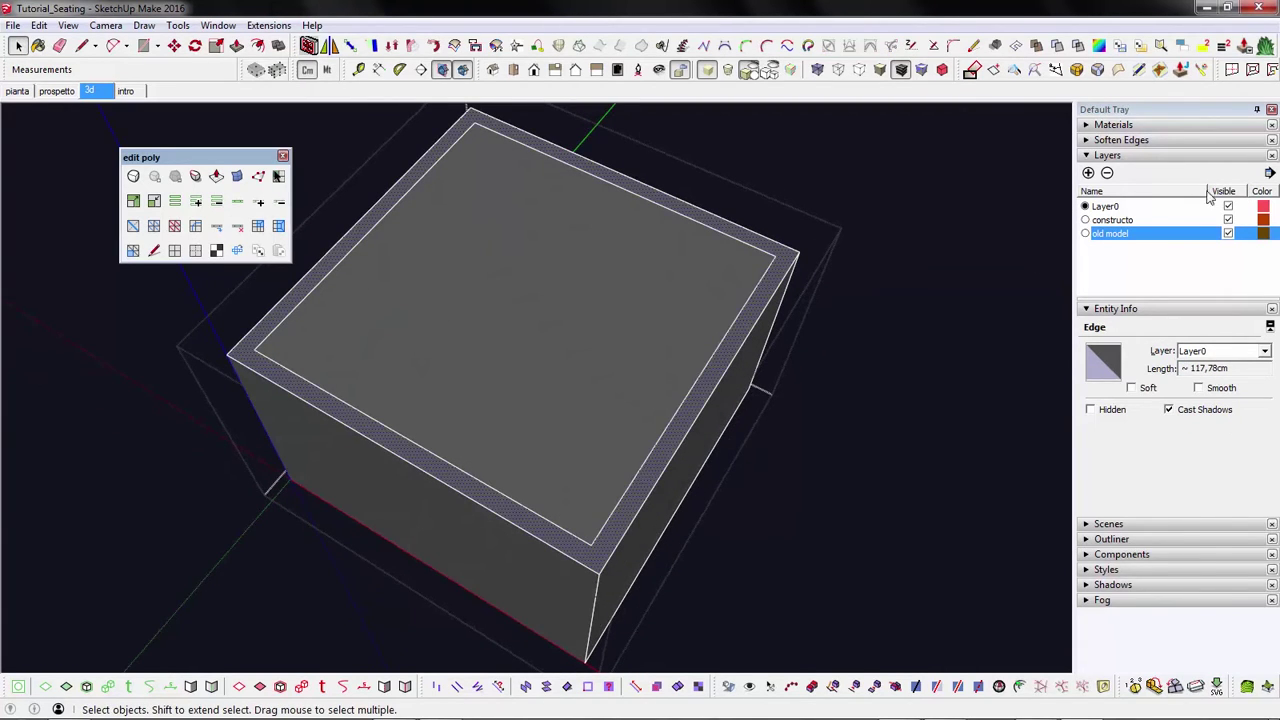
pyautogui.click(655, 478)
pyautogui.press('e')
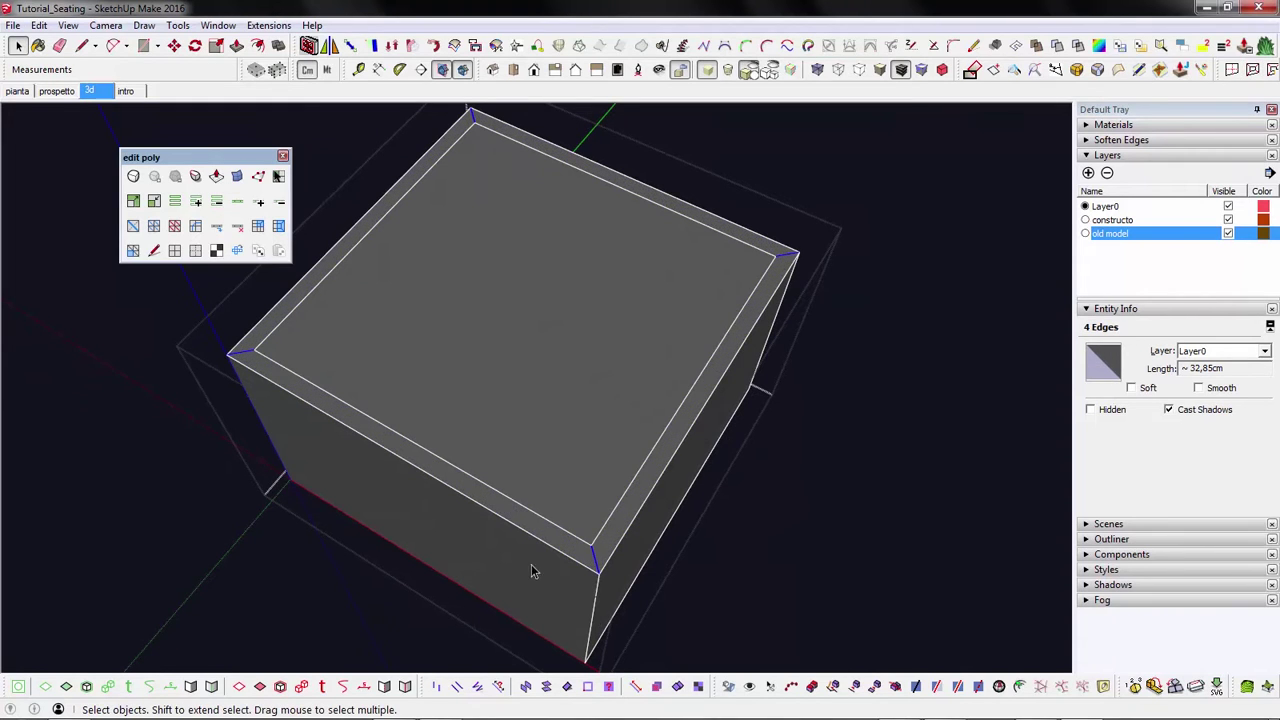
# - Select the outer edge loop of the top face, followed by the ring of four diagonal corner edges
pyautogui.moveTo(582, 578); pyautogui.dragTo(754, 415, button='middle')
pyautogui.scroll(2, 700, 388)
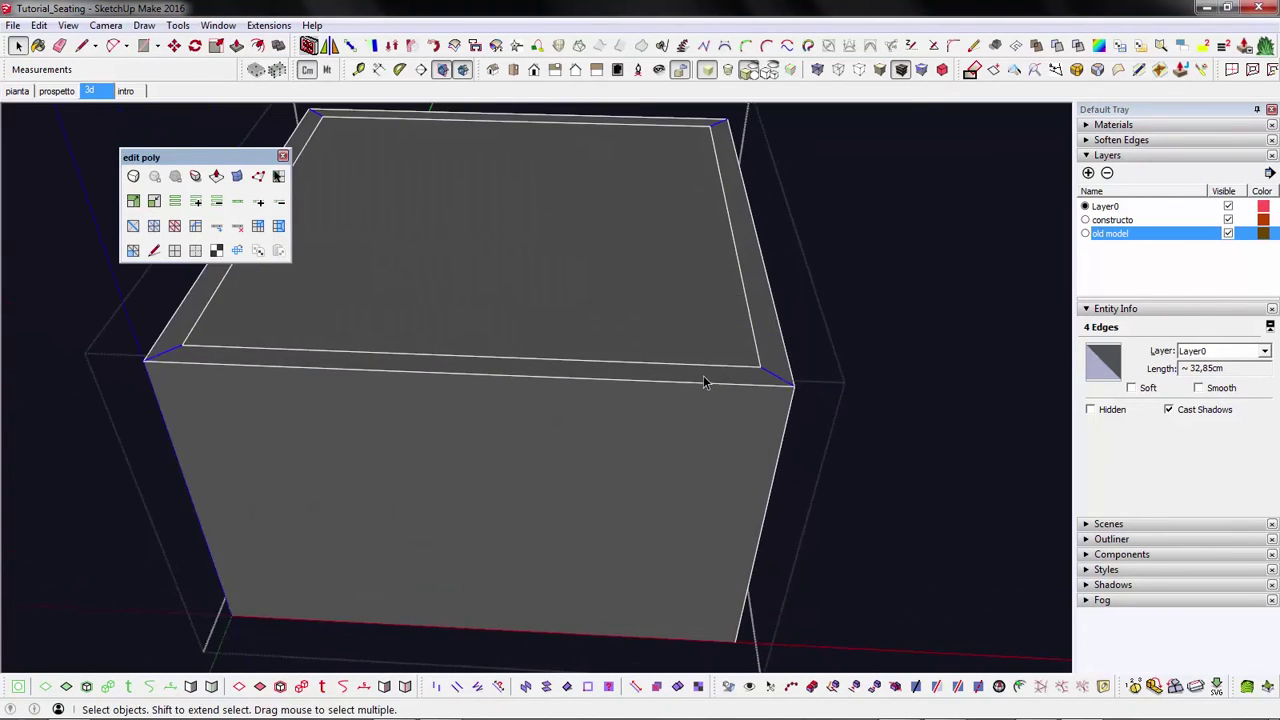
pyautogui.click(747, 386)
pyautogui.click(231, 204)
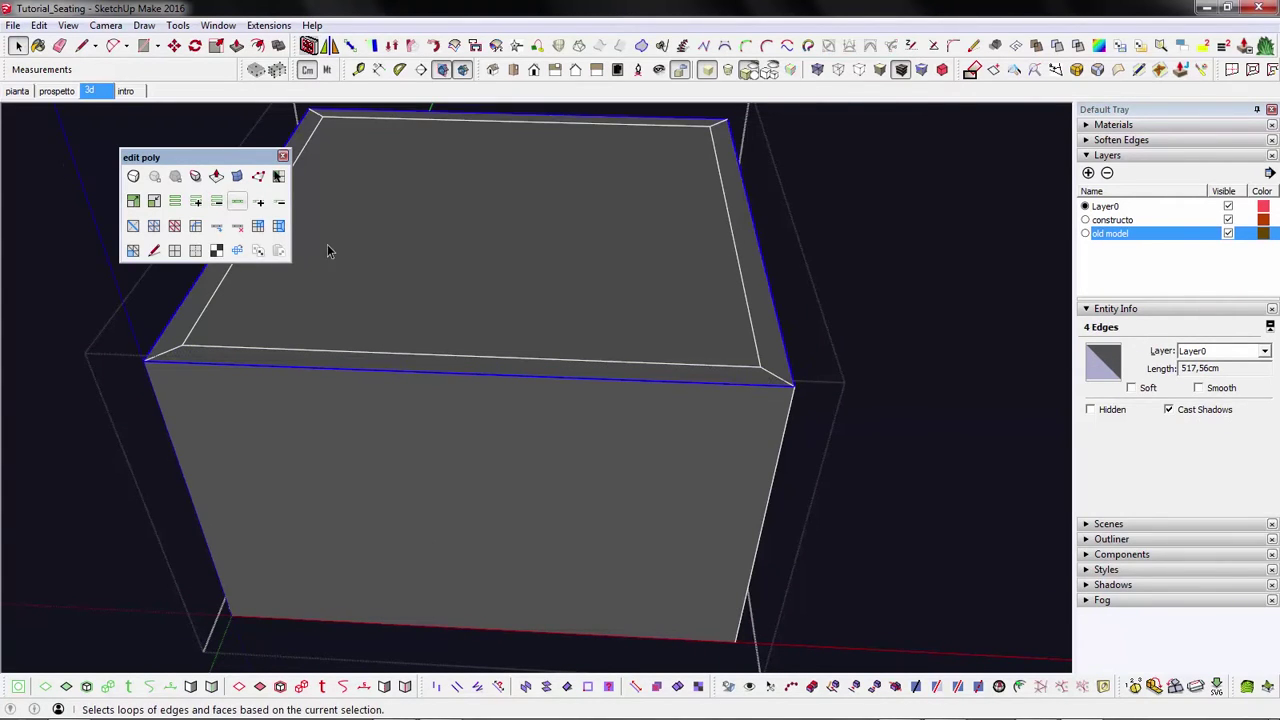
pyautogui.click(172, 358)
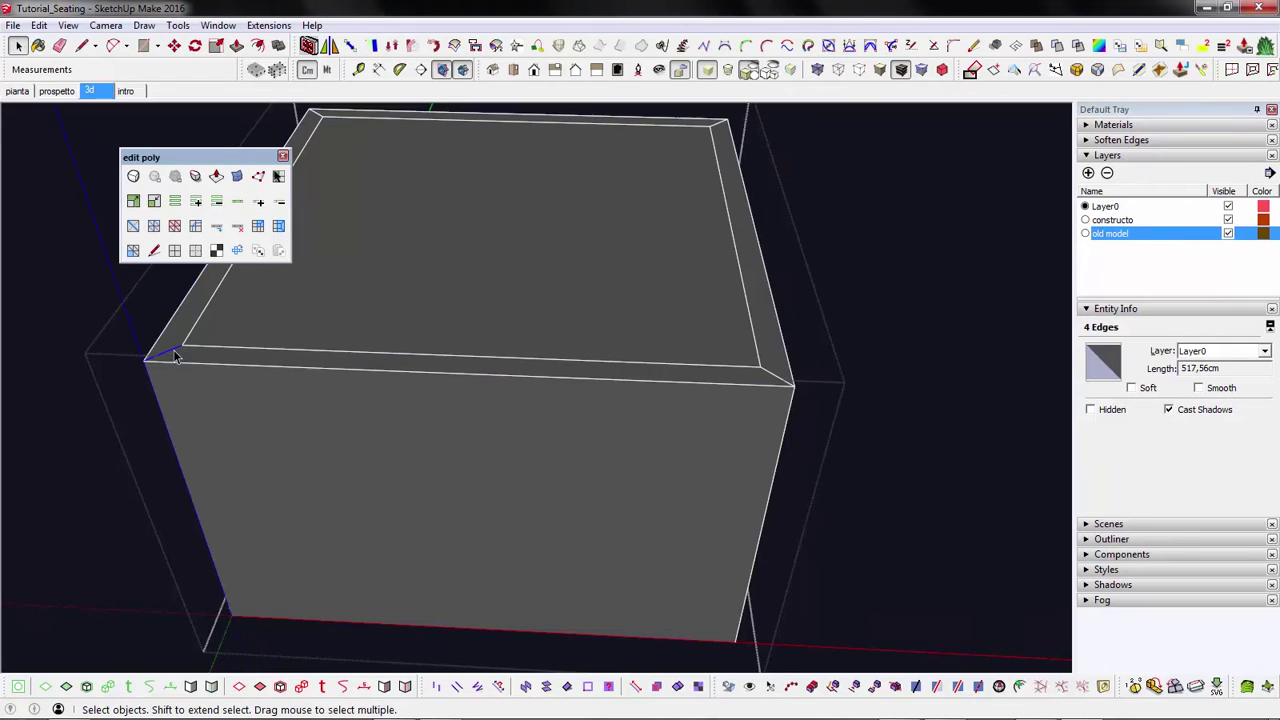
pyautogui.click(175, 207)
# - Switch the inset box to its subdivided mesh and examine the rounded shape around the top rim
pyautogui.moveTo(763, 418); pyautogui.dragTo(583, 363, button='middle')
pyautogui.scroll(-5, 566, 414)
pyautogui.scroll(3, 583, 363)
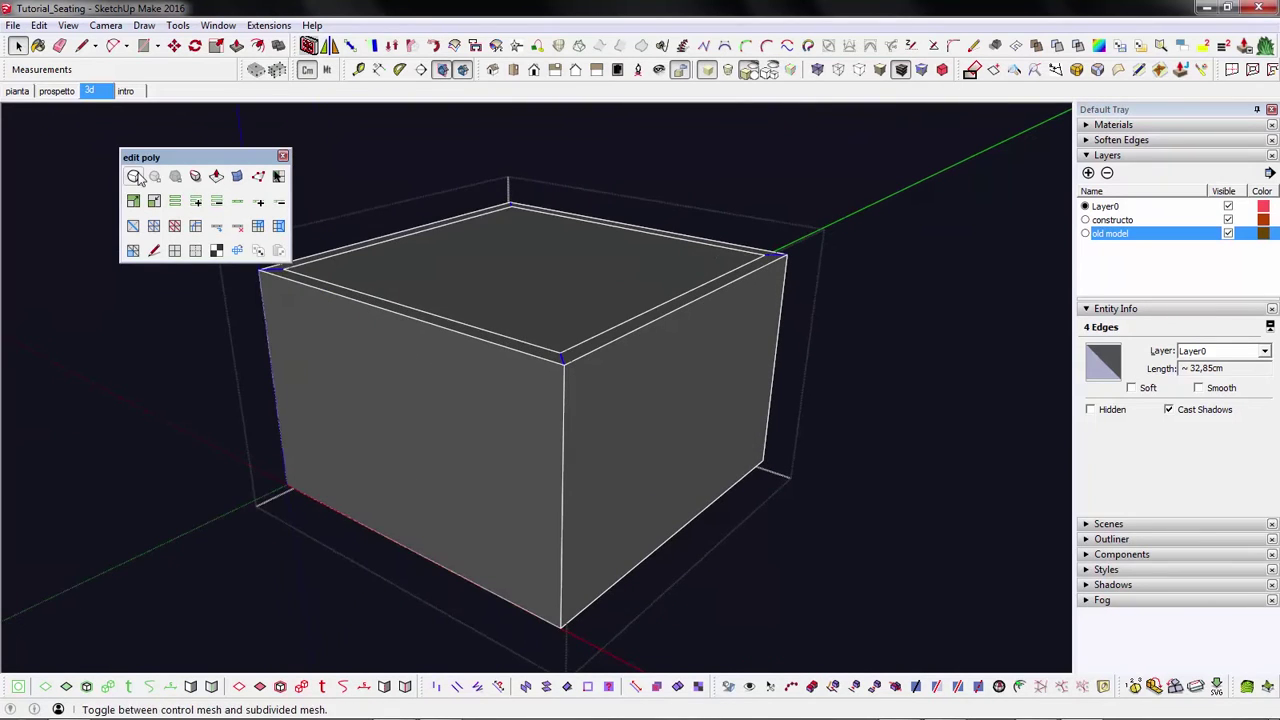
pyautogui.click(133, 176)
pyautogui.scroll(3, 517, 311)
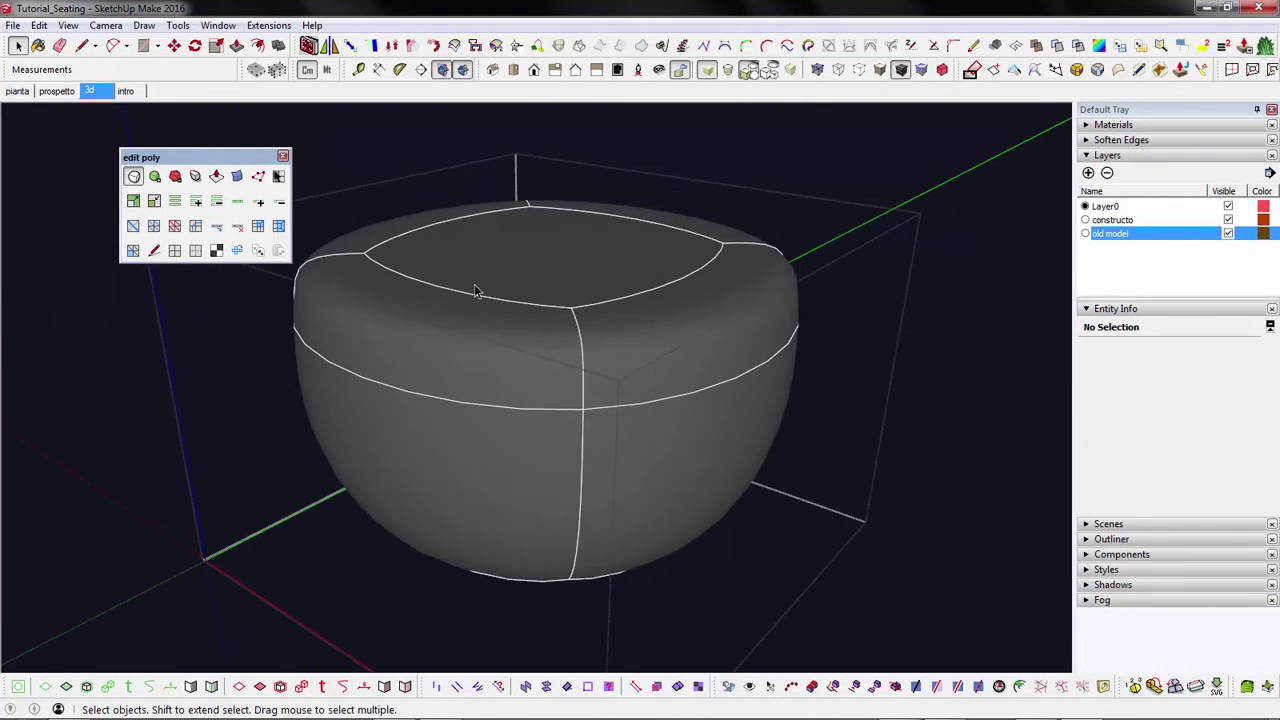
pyautogui.moveTo(479, 292)
pyautogui.mouseDown(button='middle')
pyautogui.moveTo(389, 377)
pyautogui.moveTo(303, 314)
pyautogui.moveTo(475, 272)
pyautogui.mouseUp(button='middle')
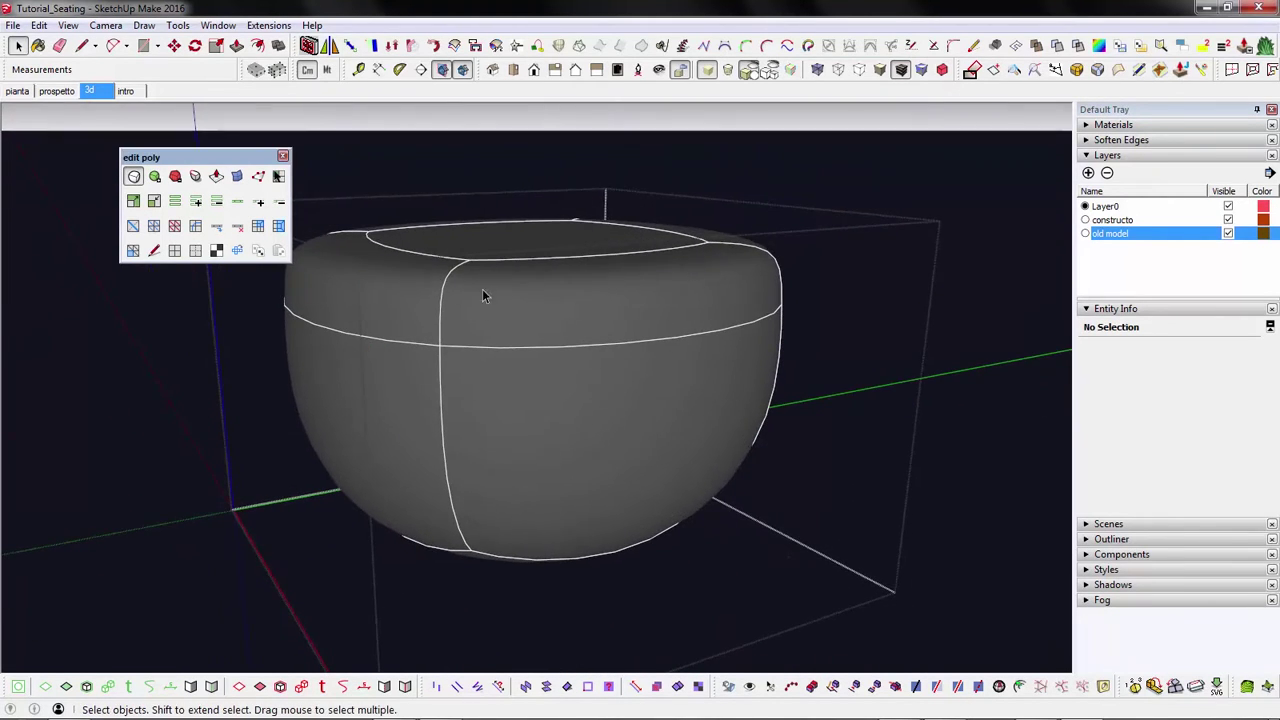
pyautogui.moveTo(461, 325); pyautogui.dragTo(851, 514, button='middle')
# - Show the rest of the model around the open group and compare the two subdivided shapes
pyautogui.scroll(-3, 497, 409)
pyautogui.moveTo(497, 409); pyautogui.dragTo(414, 449, button='middle')
pyautogui.hotkey('ctrl', 'h')
pyautogui.scroll(-4, 693, 415)
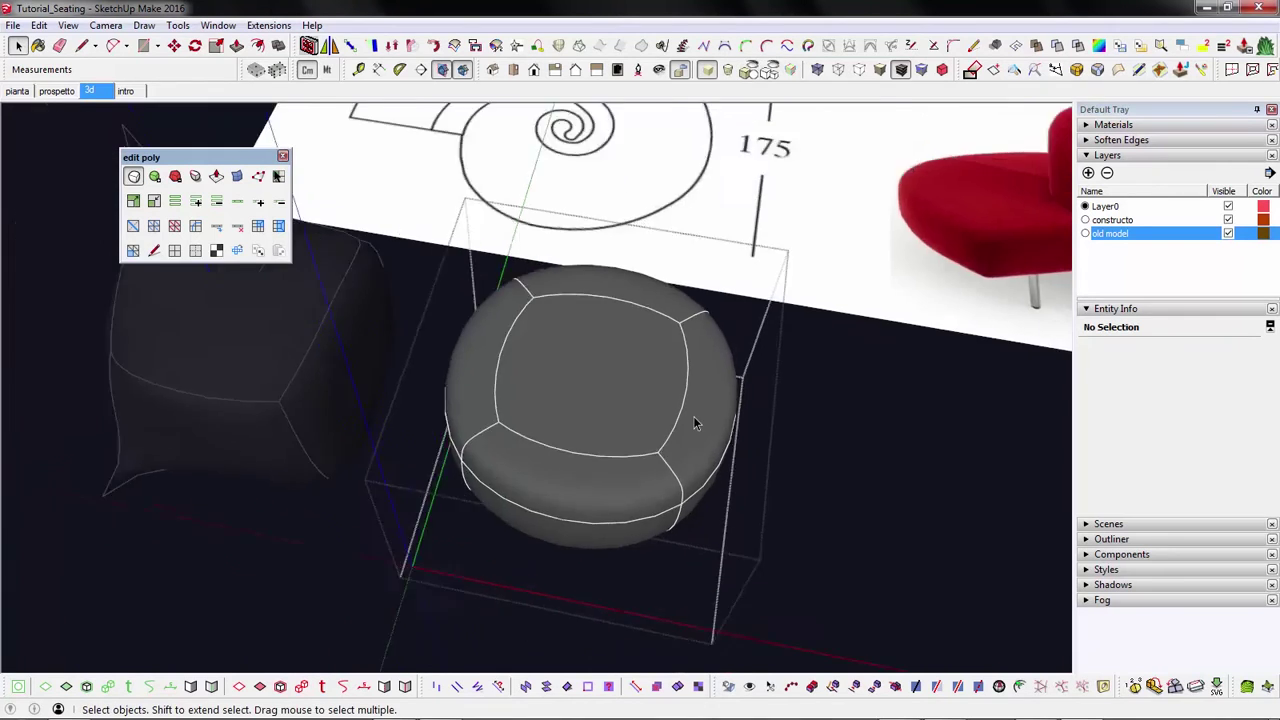
pyautogui.moveTo(513, 422); pyautogui.dragTo(360, 331, button='middle')
pyautogui.scroll(2, 349, 331)
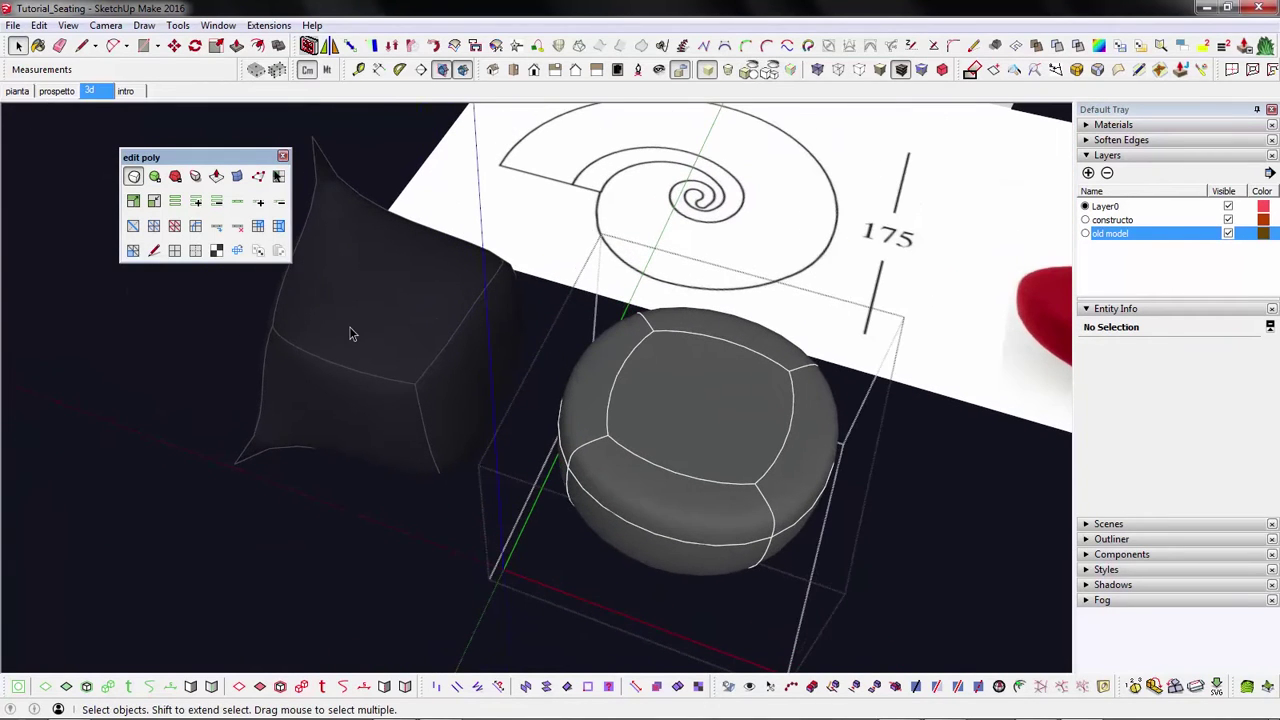
pyautogui.moveTo(377, 451); pyautogui.dragTo(700, 345, button='middle')
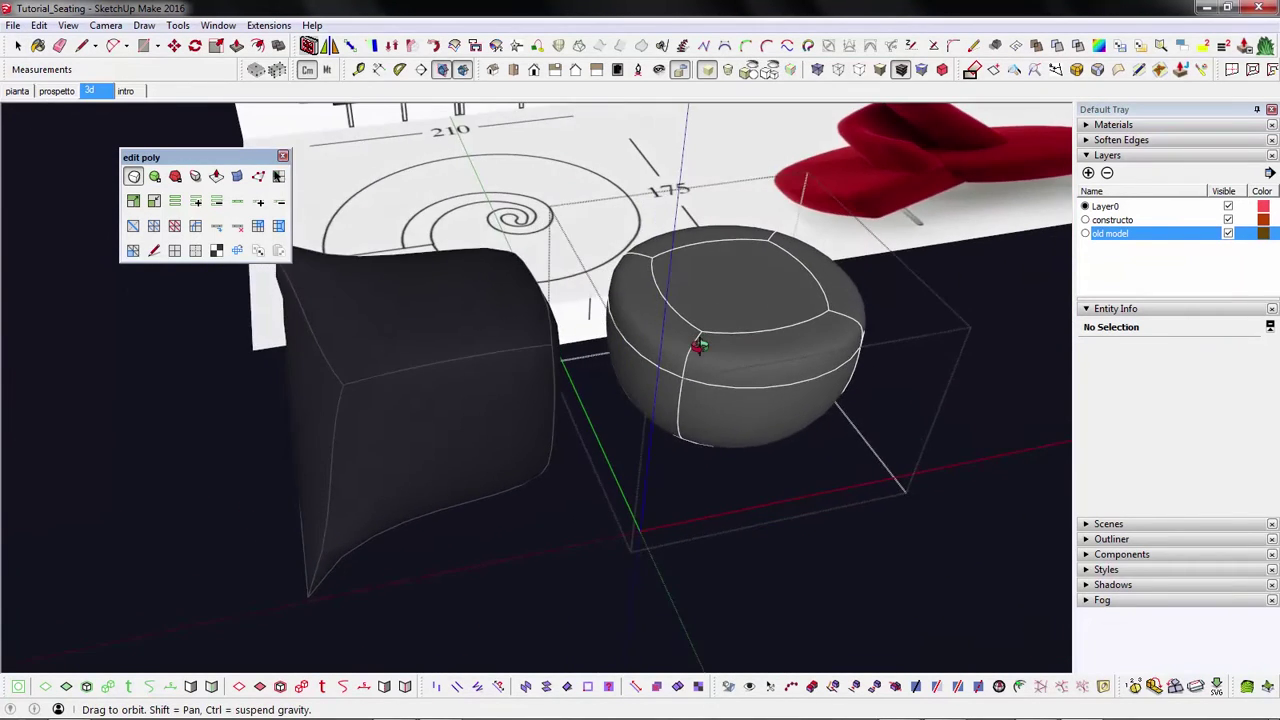
# - Crease the full edge loop around the sides just below the top rim to sharpness 0.27 and turn off the edge display
pyautogui.click(755, 390)
pyautogui.scroll(2, 755, 390)
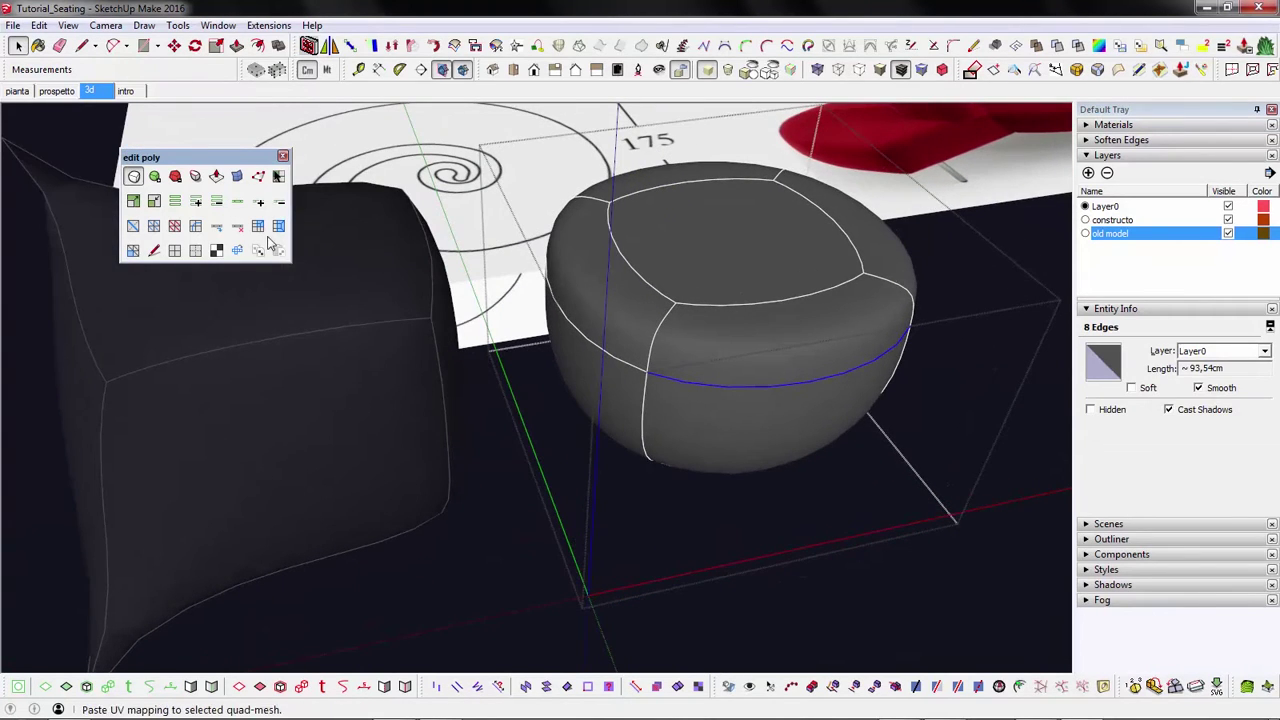
pyautogui.click(237, 201)
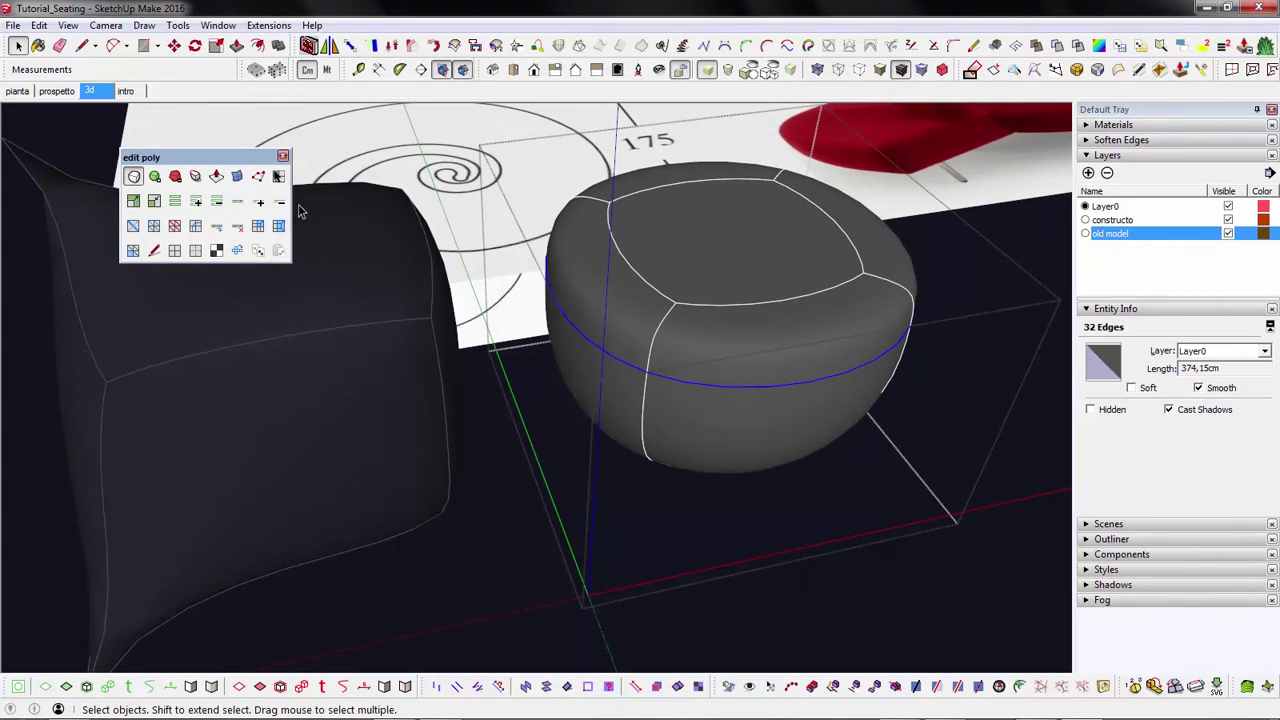
pyautogui.click(195, 176)
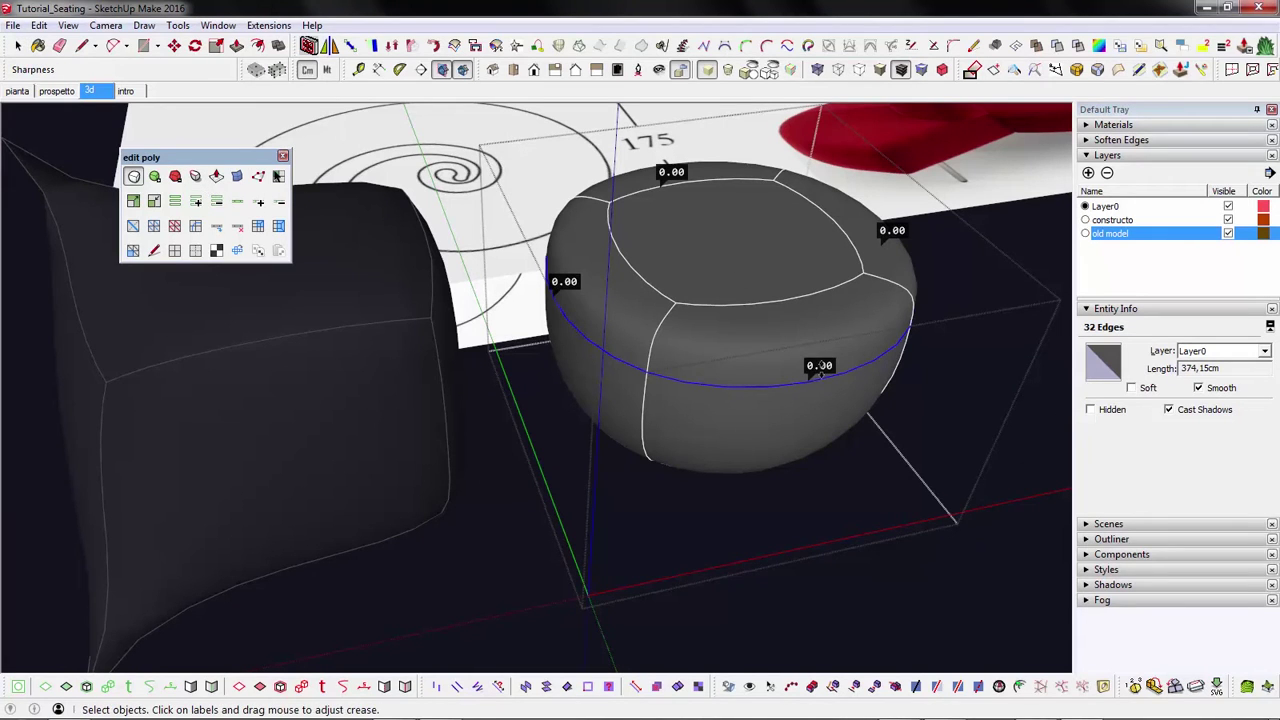
pyautogui.moveTo(821, 368); pyautogui.dragTo(831, 345)
pyautogui.click(770, 69)
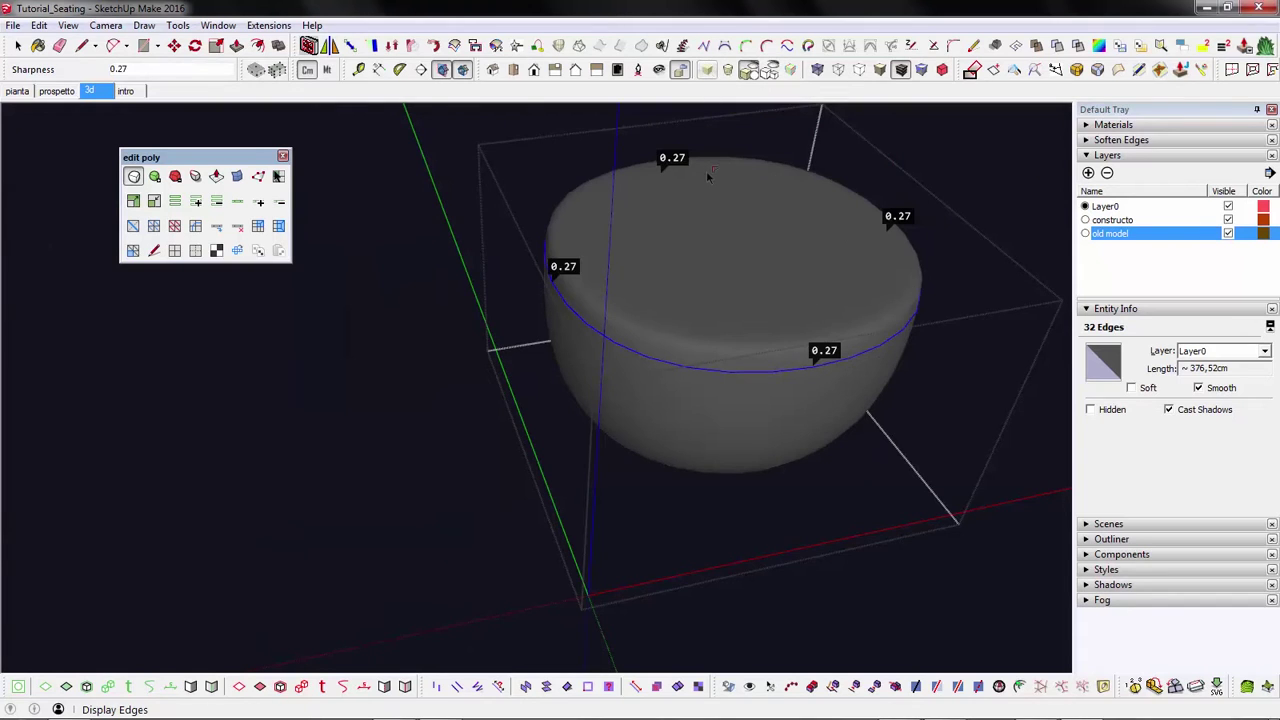
# - Examine the creased rounded box from above and from the side without edges, and turn the edge display back on
pyautogui.click(707, 69)
pyautogui.press('space')
pyautogui.click(888, 186)
pyautogui.scroll(3, 857, 260)
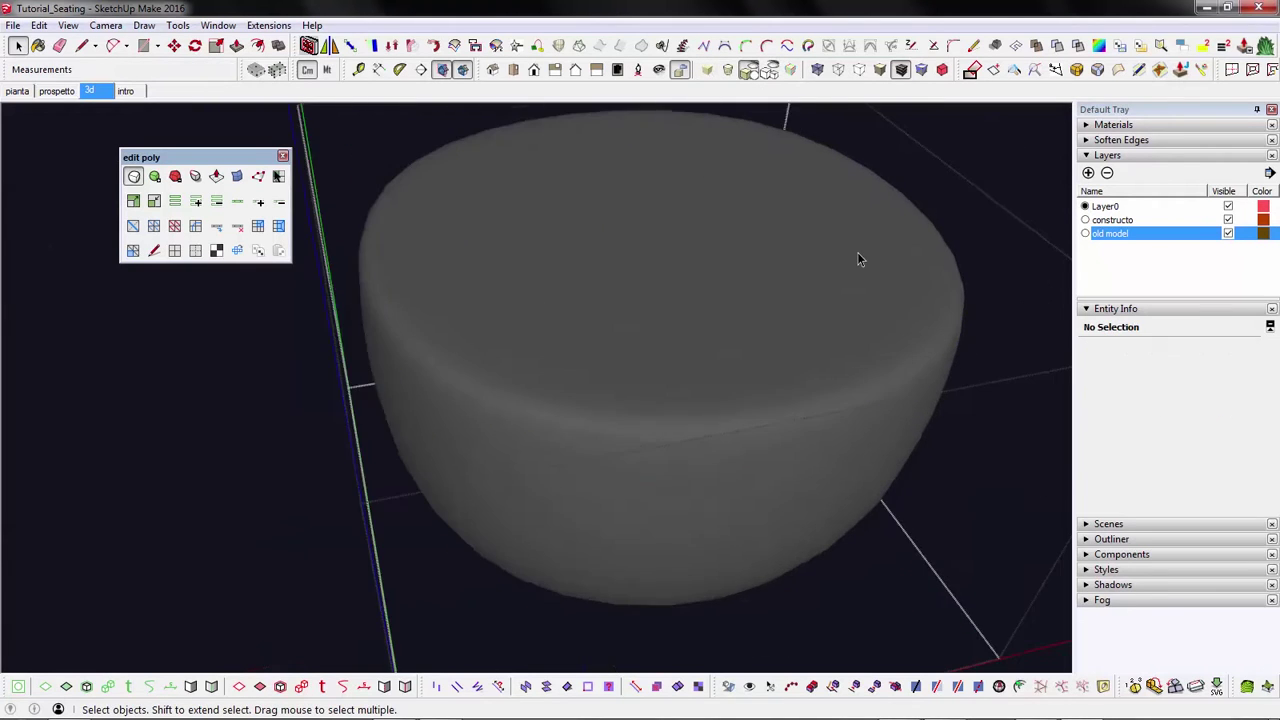
pyautogui.moveTo(857, 260); pyautogui.dragTo(388, 237, button='middle')
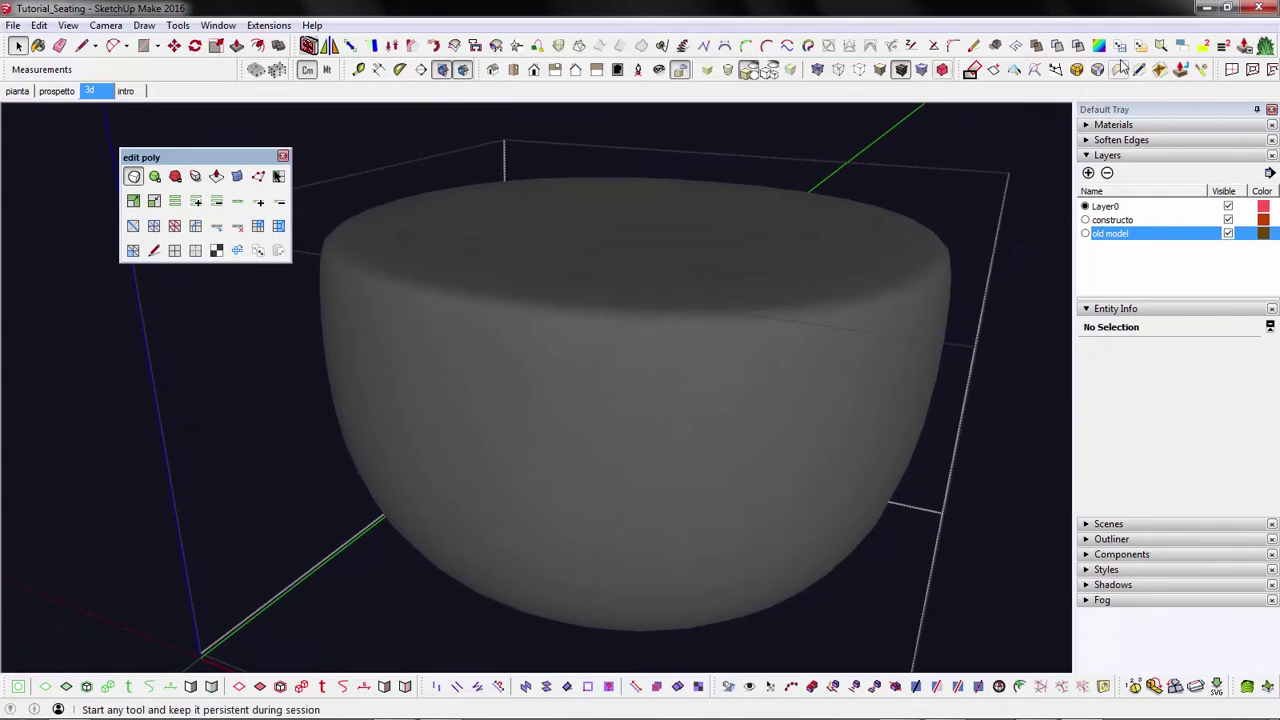
pyautogui.click(707, 69)
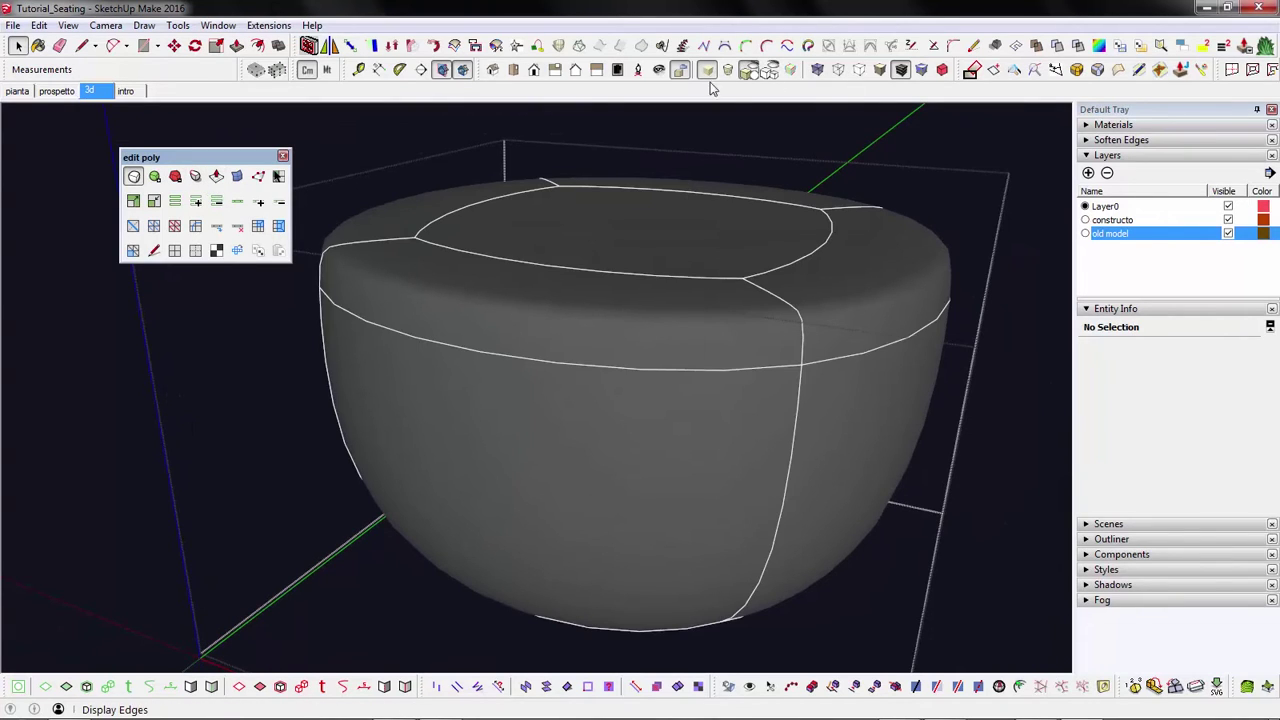
# - Increase the crease sharpness at the upper label of the front vertical corner edge and inspect the sharpened corner
pyautogui.click(787, 310)
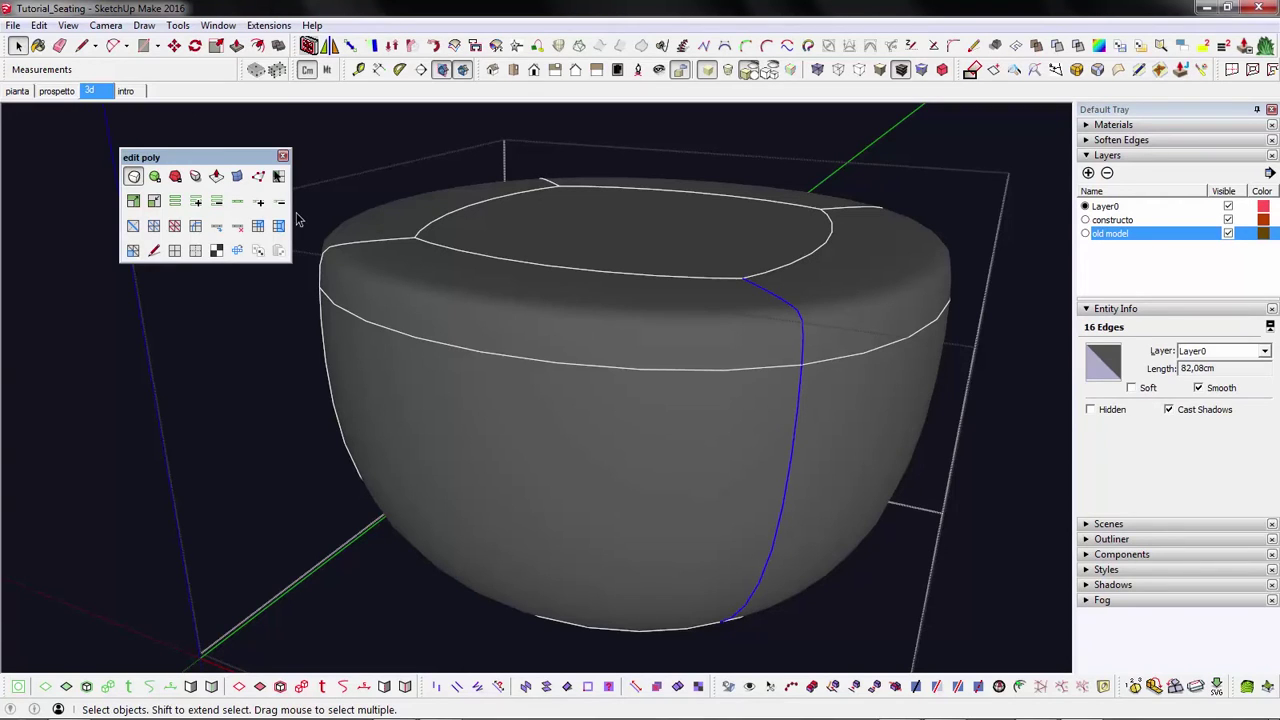
pyautogui.click(196, 178)
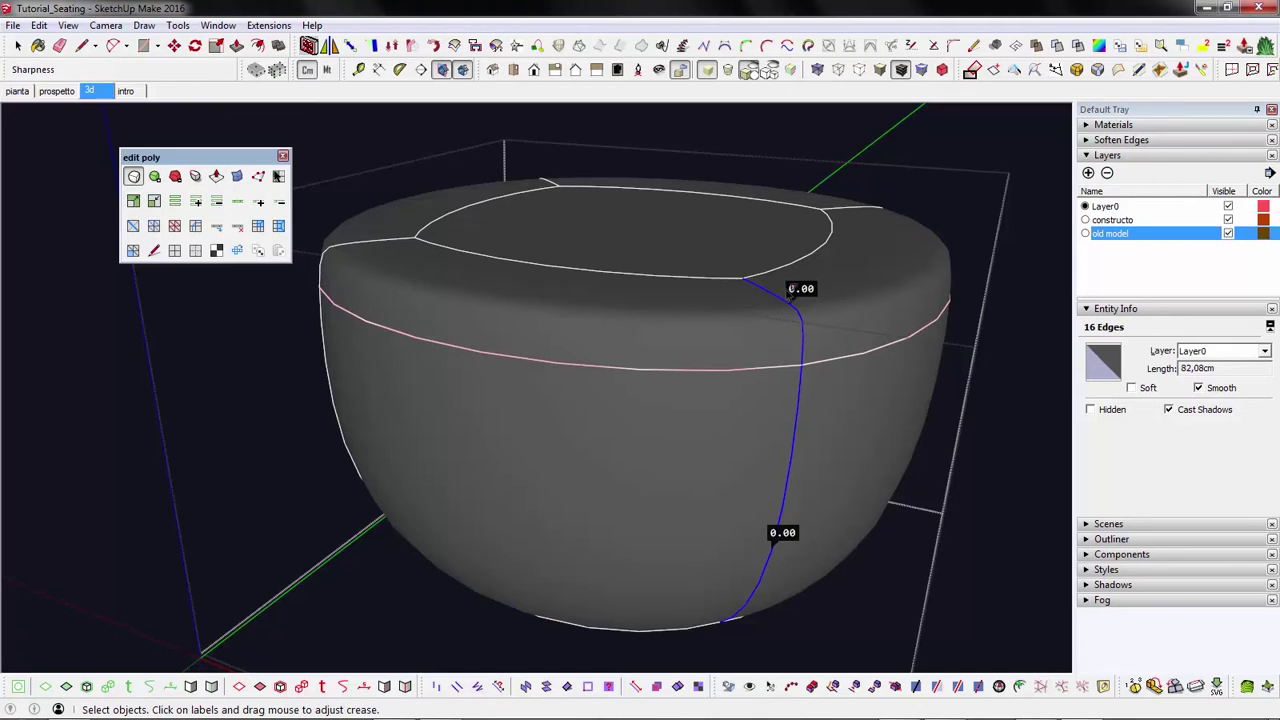
pyautogui.moveTo(790, 290); pyautogui.dragTo(789, 205)
pyautogui.moveTo(789, 205); pyautogui.dragTo(580, 409, button='middle')
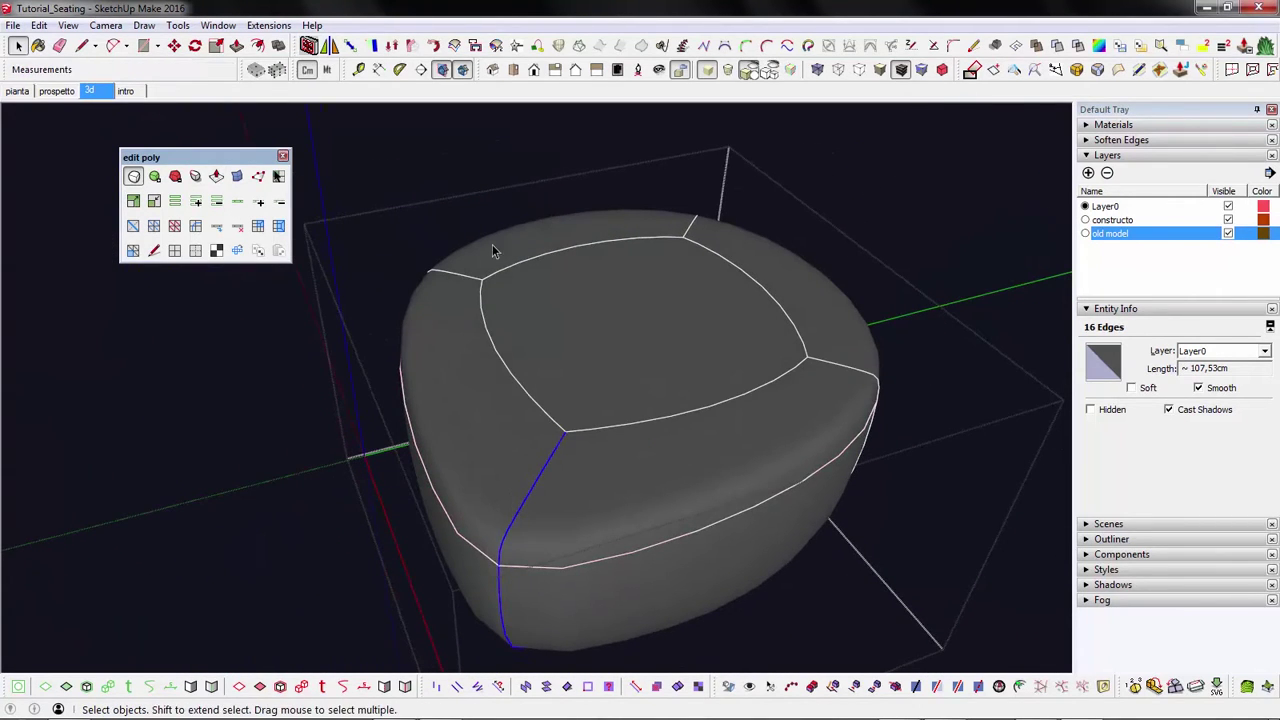
# - Close the box group, select both subdivided boxes and delete them, leaving the reference drawings
pyautogui.rightClick(490, 150)
pyautogui.click(520, 157)
pyautogui.scroll(-3, 571, 353)
pyautogui.scroll(2, 510, 280)
pyautogui.click(510, 280)
pyautogui.keyDown('shift'); pyautogui.click(500, 240); pyautogui.keyUp('shift')
pyautogui.moveTo(506, 263)
pyautogui.mouseDown(button='middle')
pyautogui.moveTo(557, 318)
pyautogui.moveTo(563, 536)
pyautogui.moveTo(614, 437)
pyautogui.mouseUp(button='middle')
pyautogui.press('Delete')
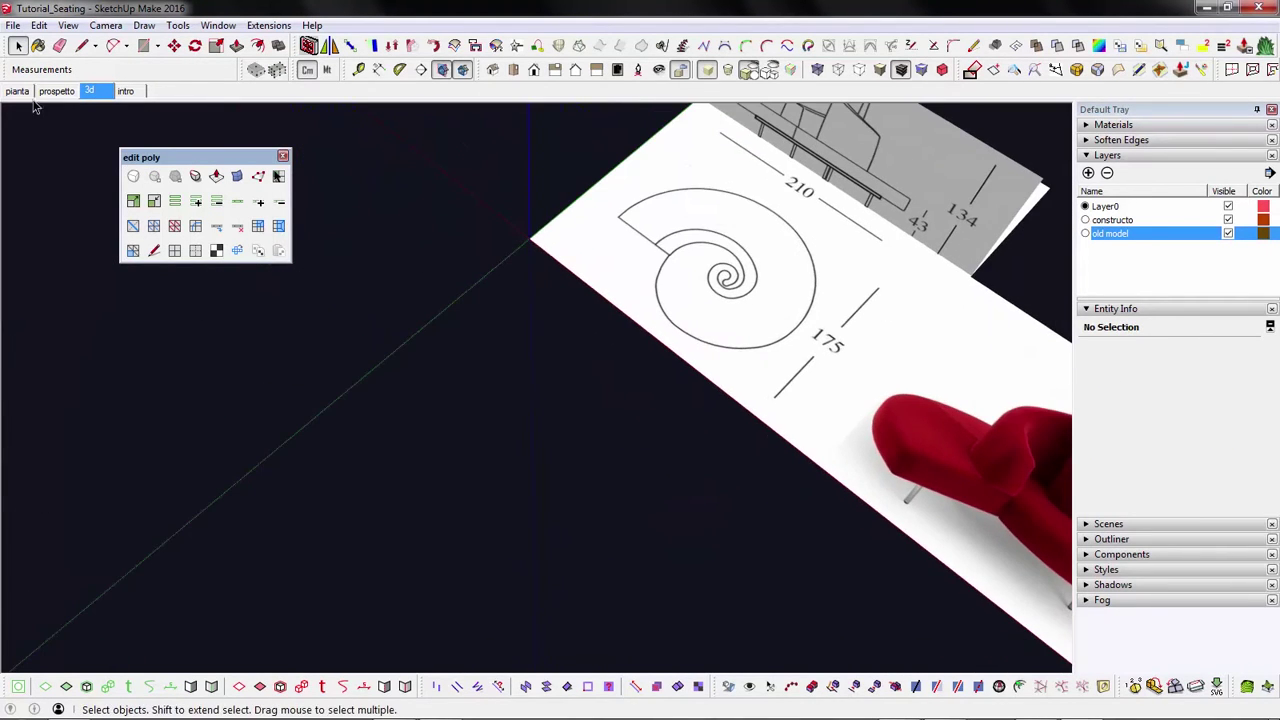
# - In the pianta scene, trace the outer spiral clockwise with an open Catmull spline from its lower-left corner and finish into edit mode
pyautogui.click(18, 91)
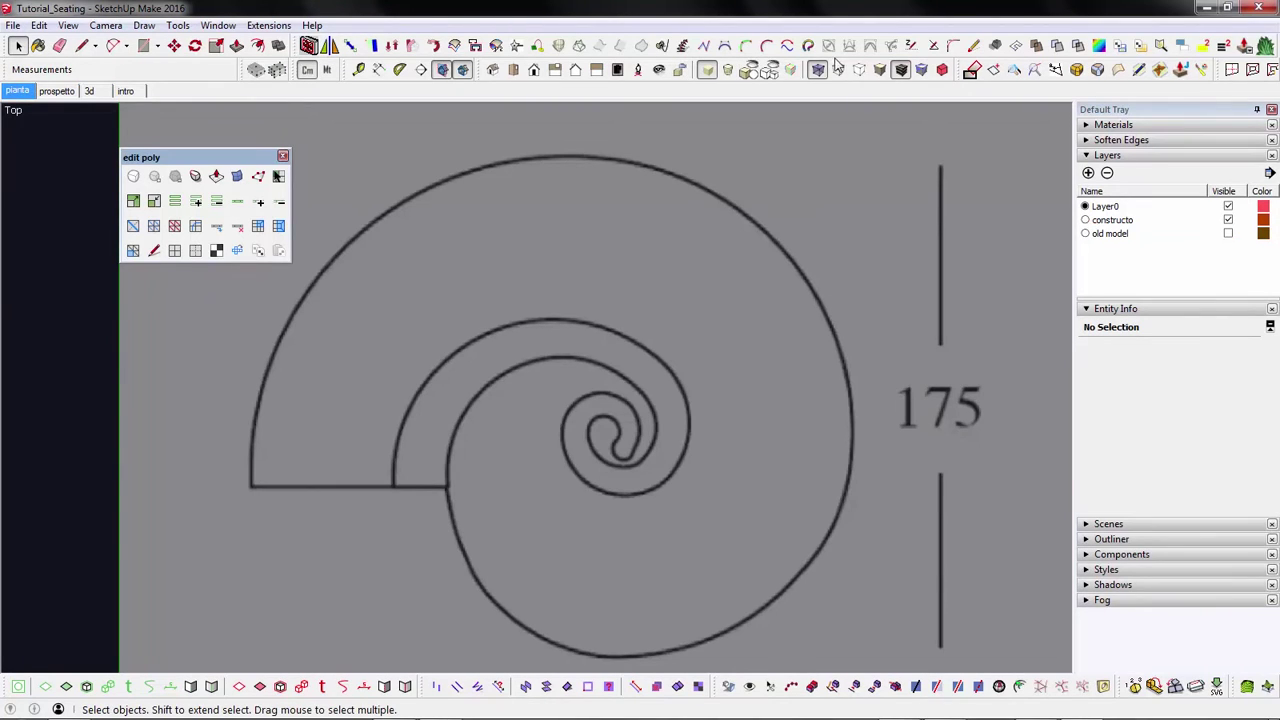
pyautogui.click(745, 46)
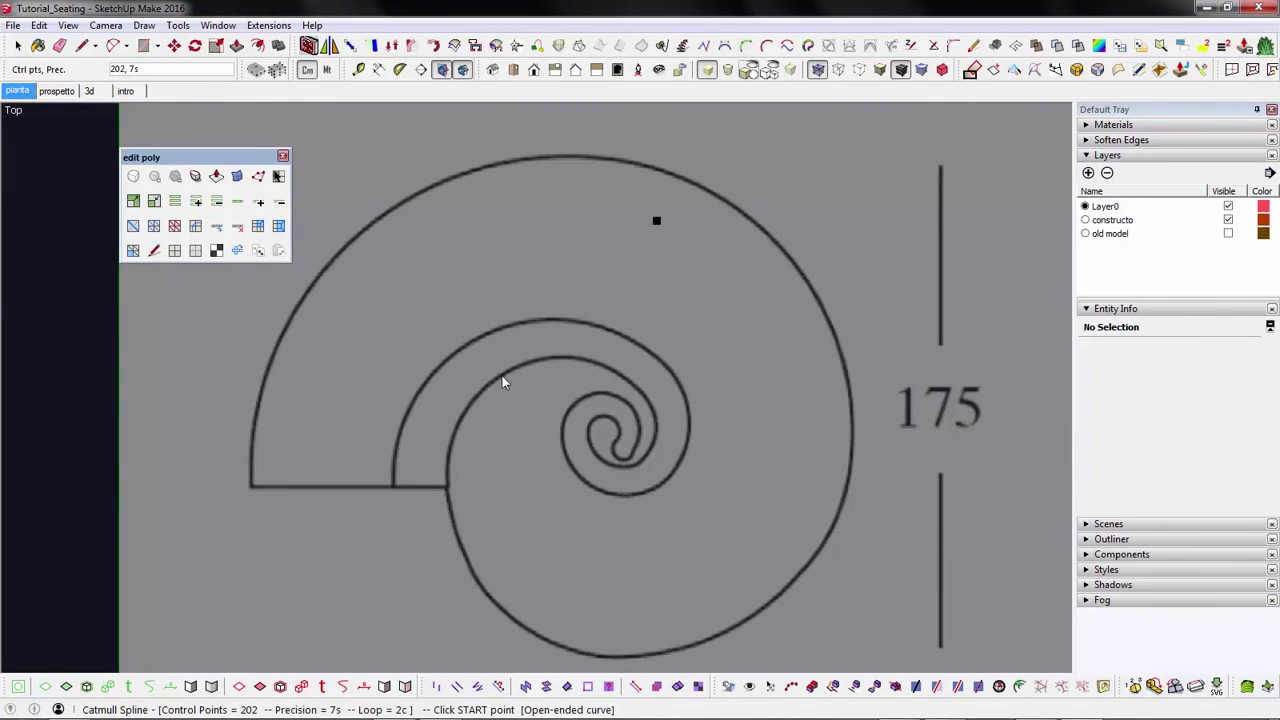
pyautogui.click(251, 486)
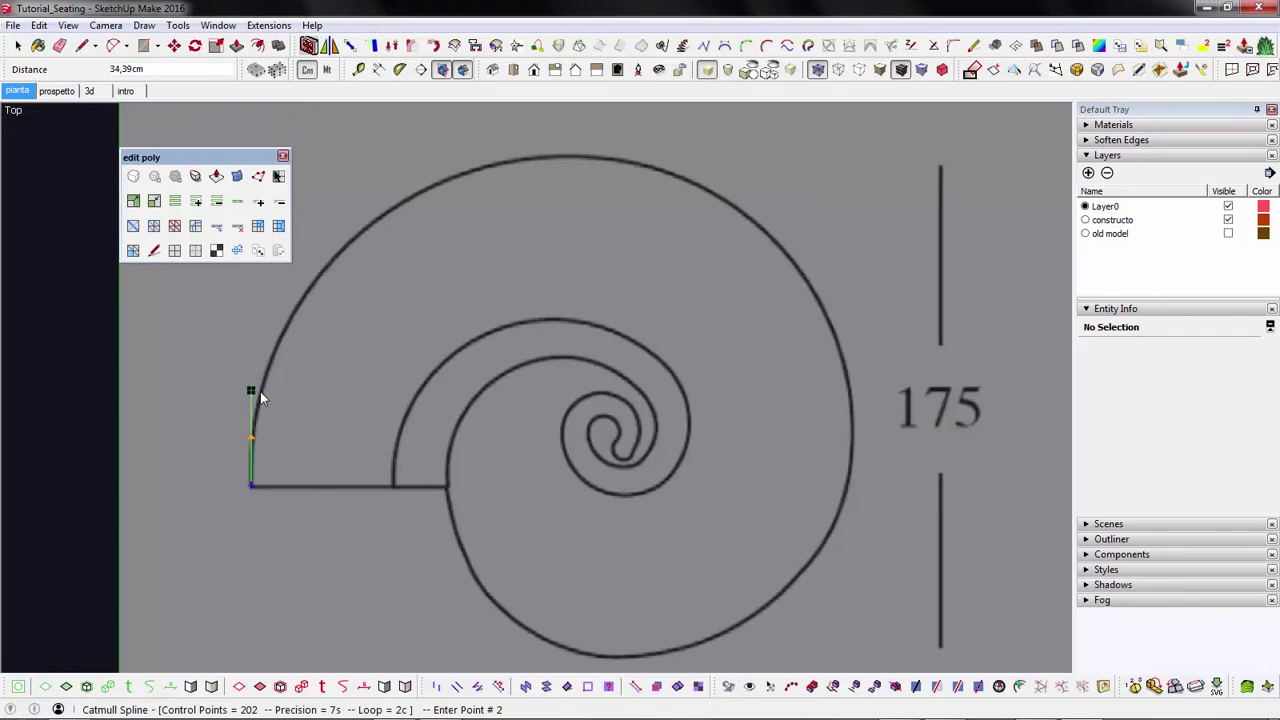
pyautogui.click(262, 390)
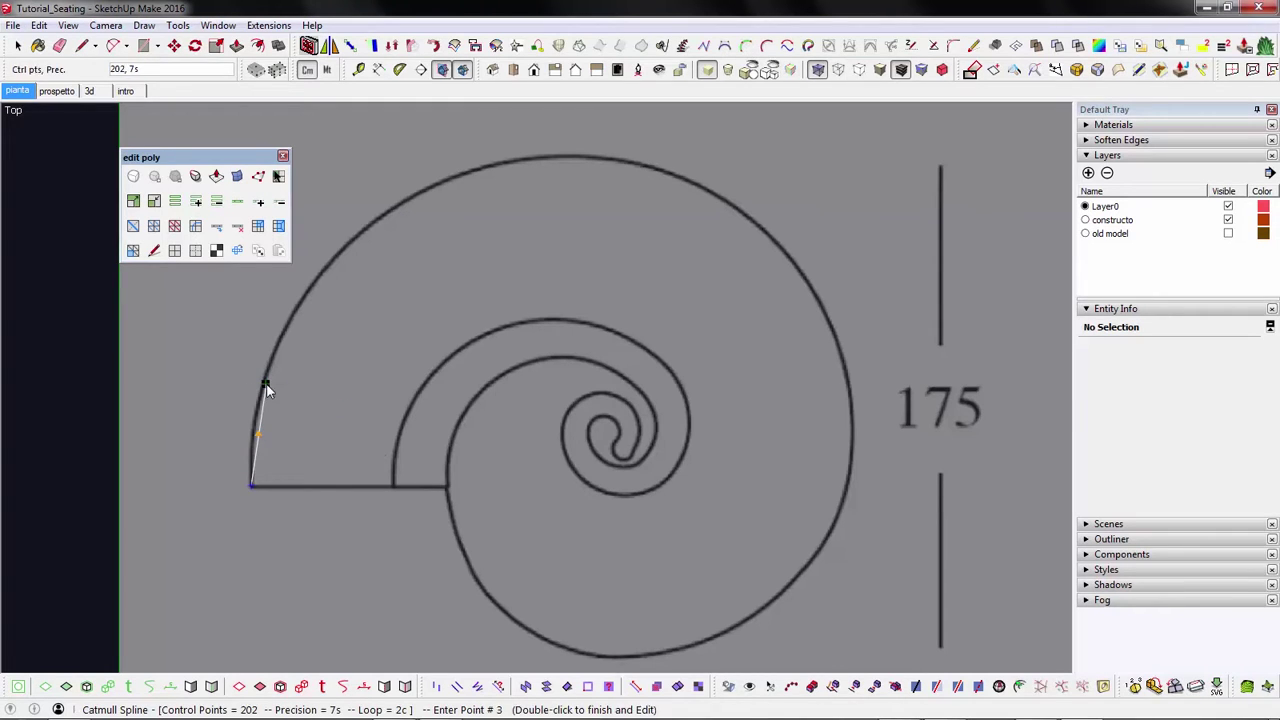
pyautogui.click(310, 286)
pyautogui.click(371, 223)
pyautogui.click(456, 173)
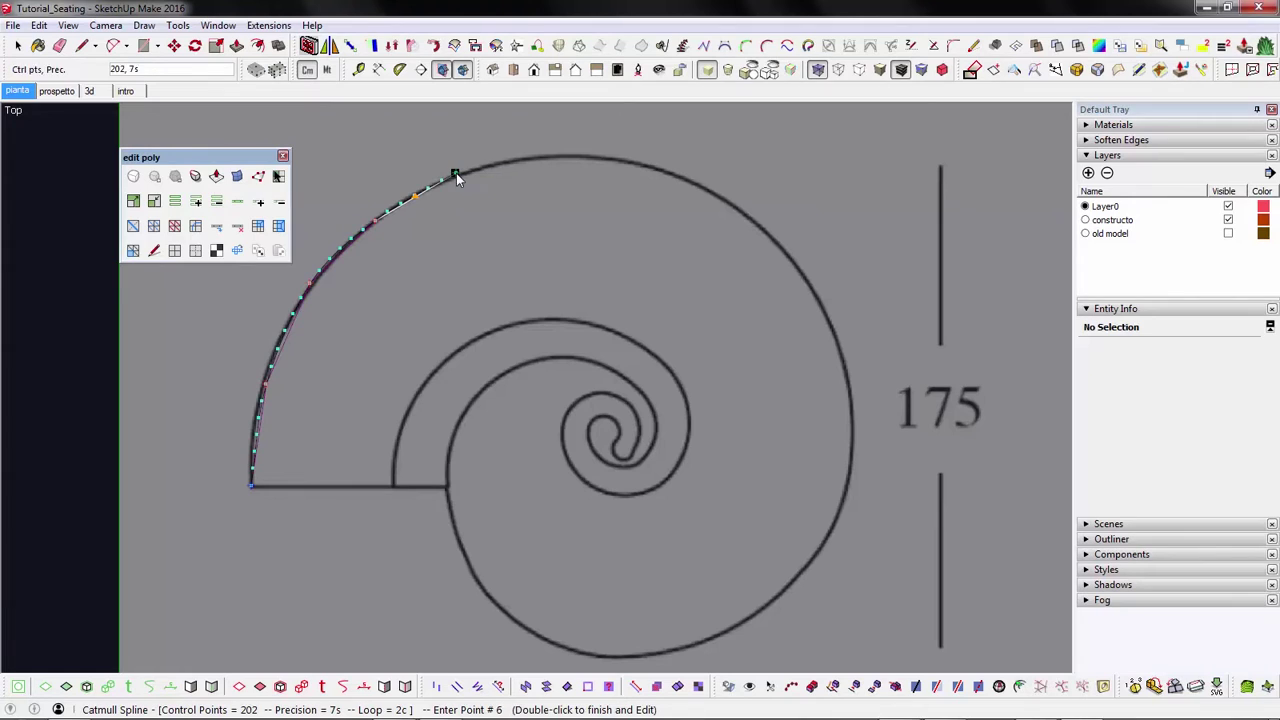
pyautogui.click(547, 157)
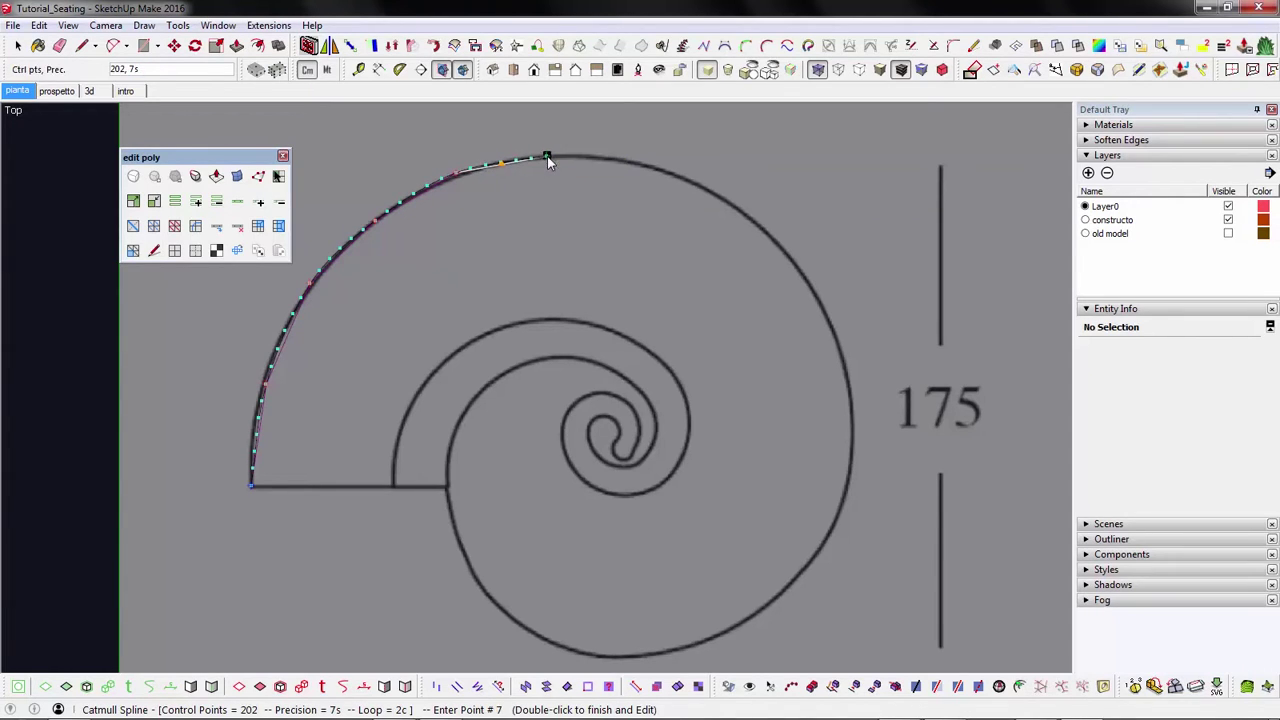
pyautogui.click(627, 158)
pyautogui.click(693, 180)
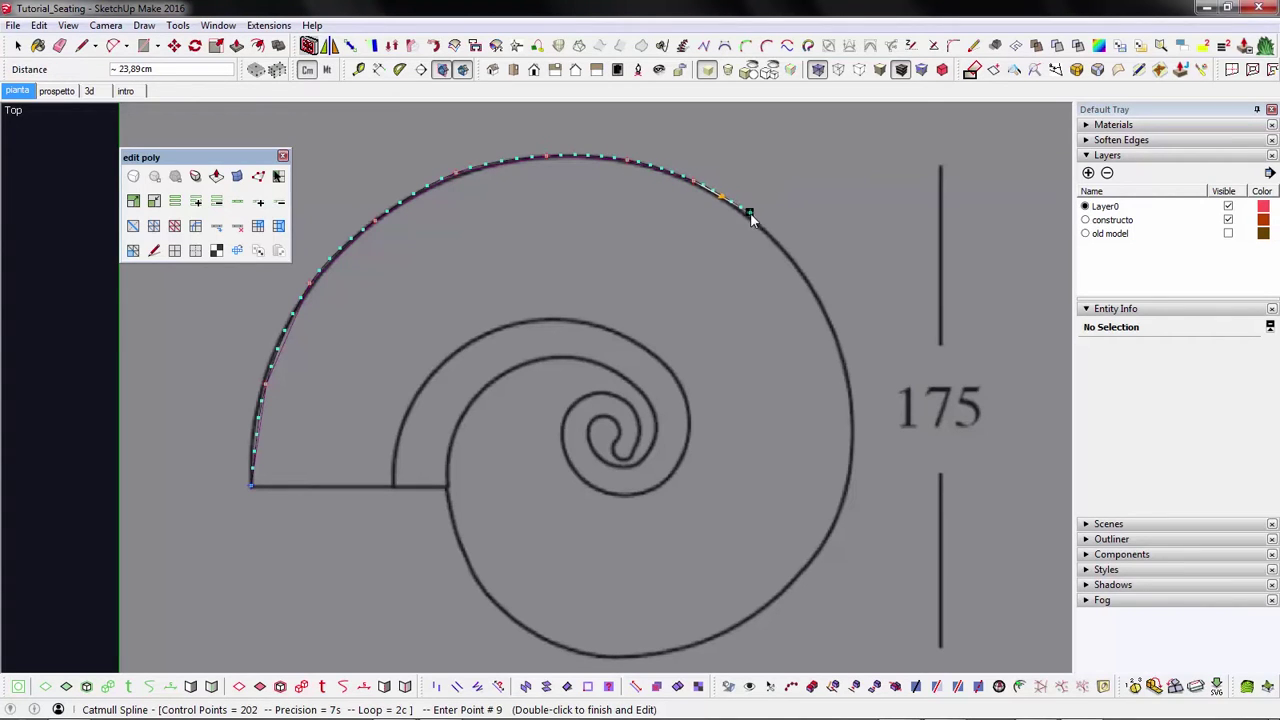
pyautogui.click(751, 217)
pyautogui.click(803, 270)
pyautogui.click(833, 326)
pyautogui.click(856, 401)
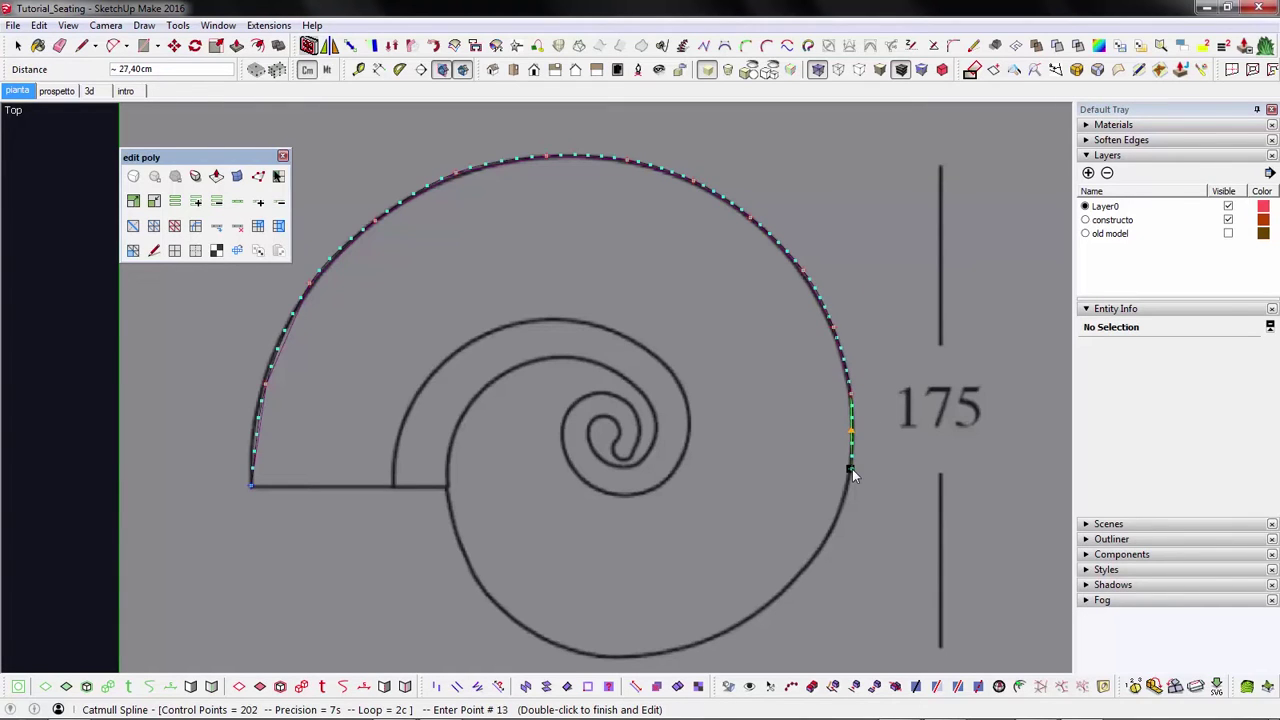
pyautogui.click(853, 446)
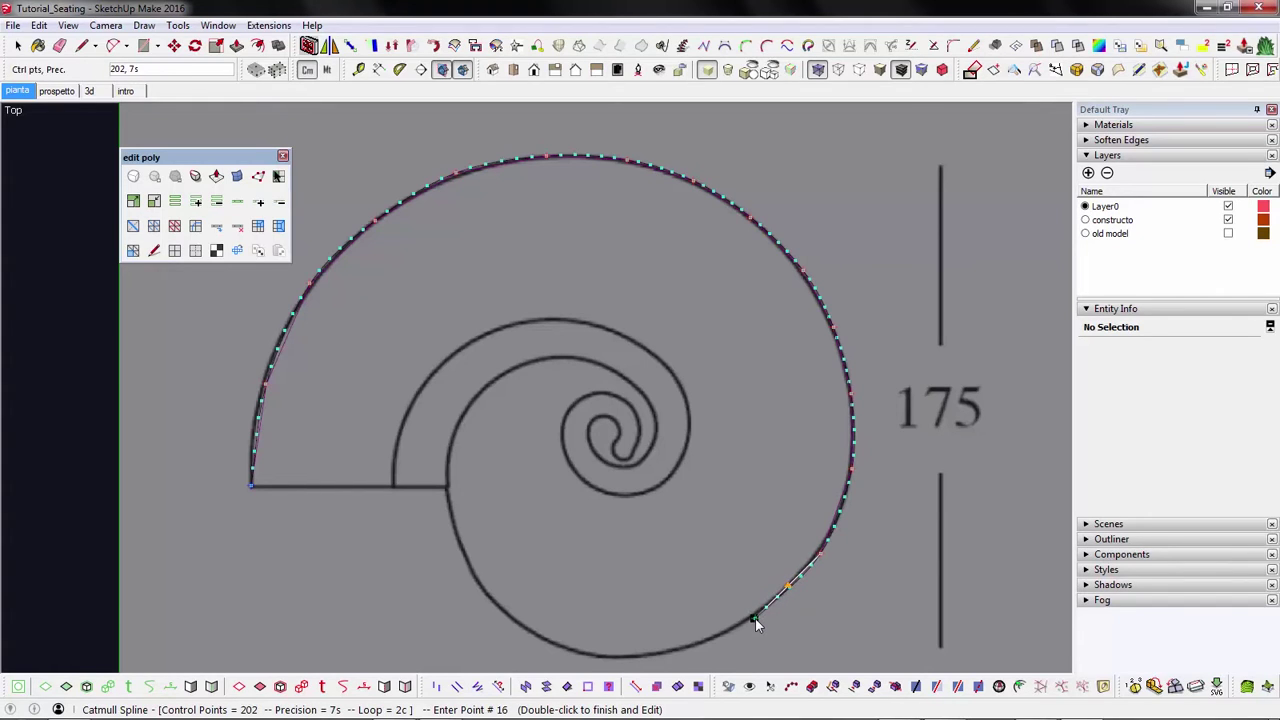
pyautogui.click(756, 618)
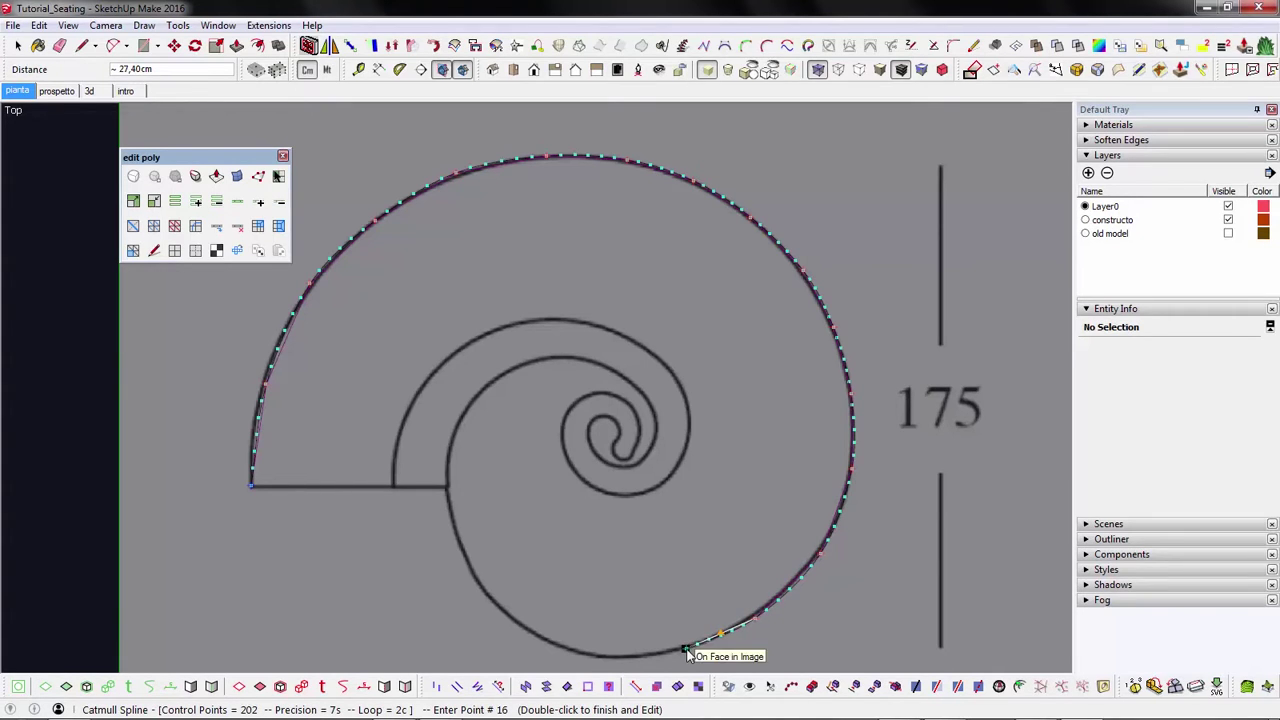
pyautogui.click(690, 651)
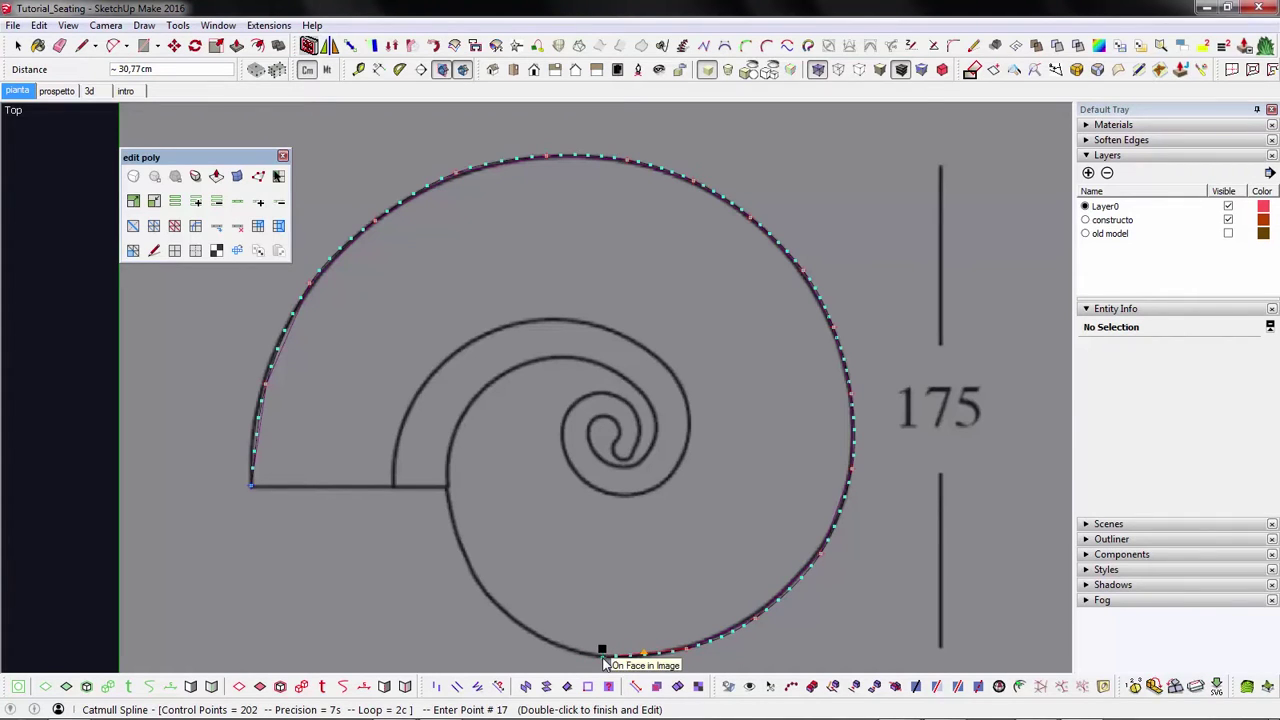
pyautogui.click(604, 654)
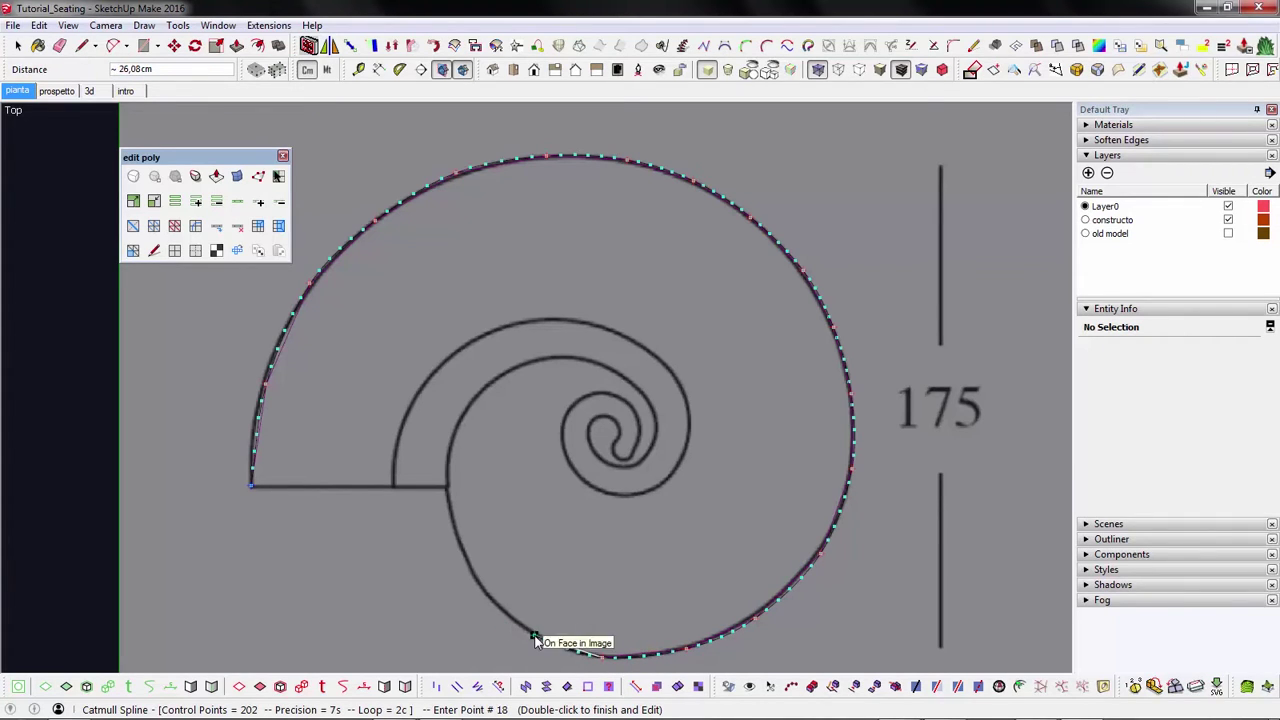
pyautogui.click(508, 620)
pyautogui.click(487, 592)
pyautogui.click(452, 531)
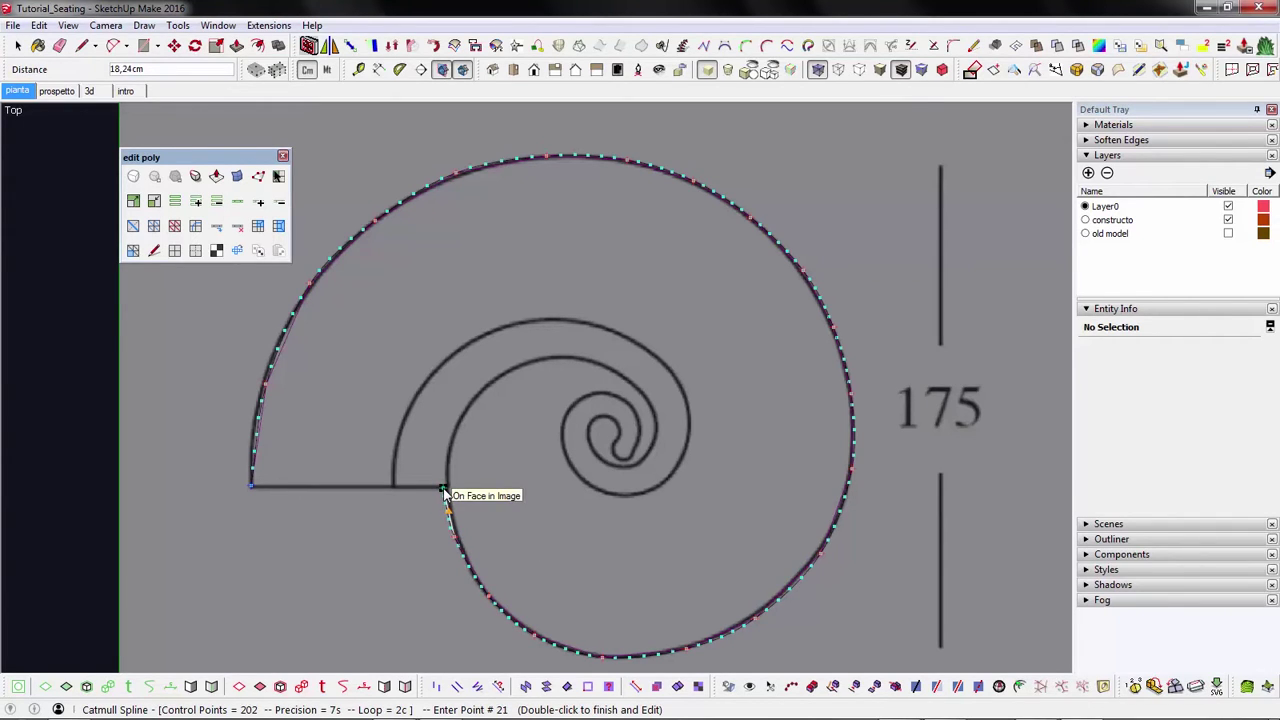
pyautogui.rightClick(446, 493)
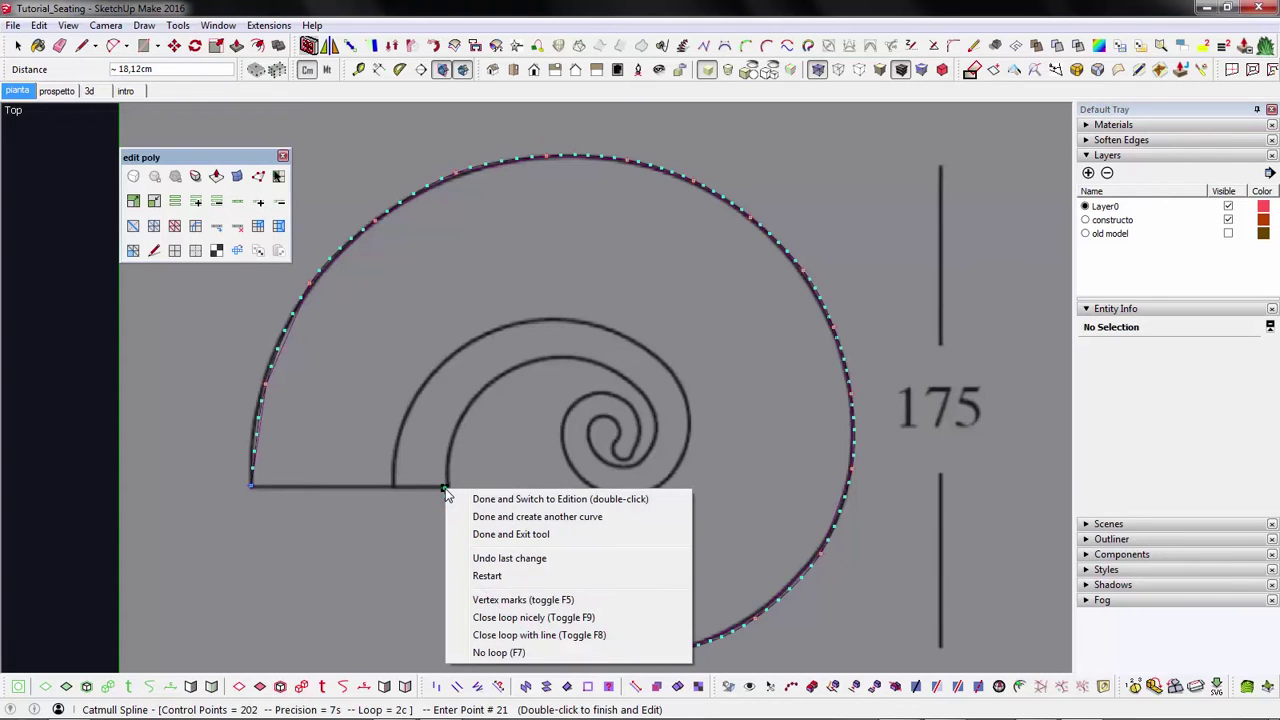
pyautogui.click(476, 498)
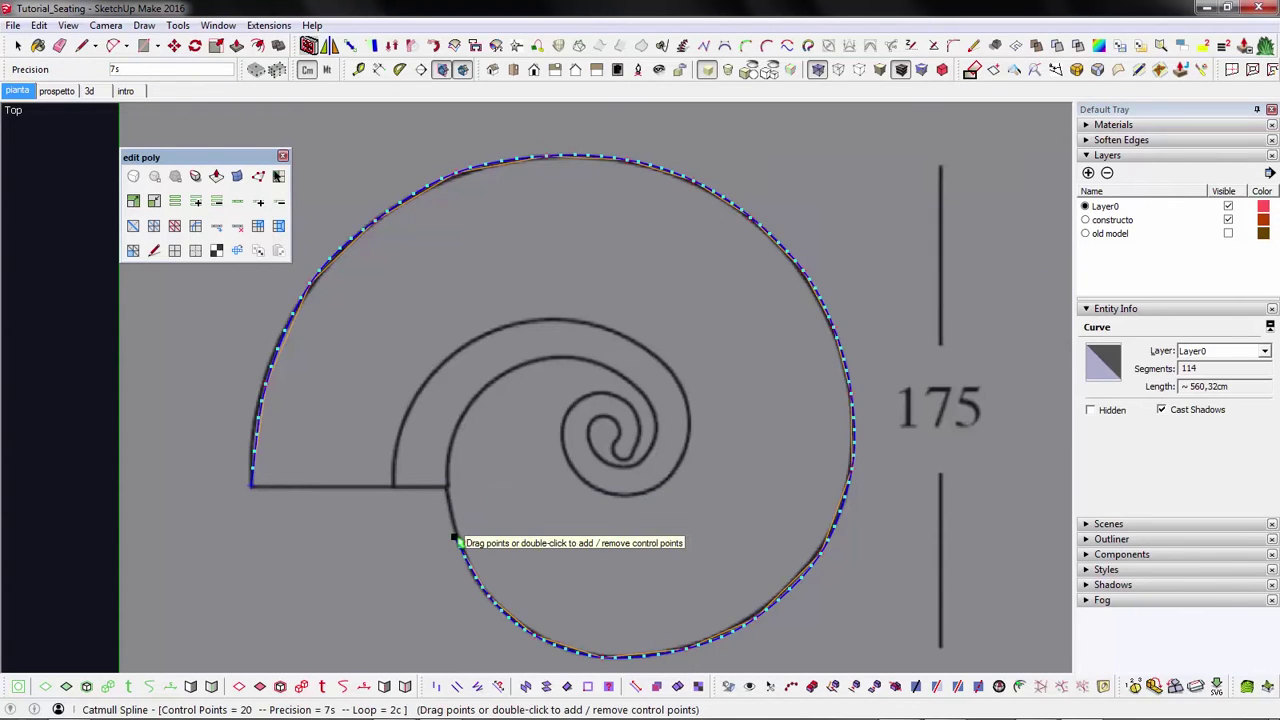
# - Move the spline's end point to the inner corner of the straight edge, add a control point on the drawn line and finish editing
pyautogui.moveTo(454, 540); pyautogui.dragTo(448, 488)
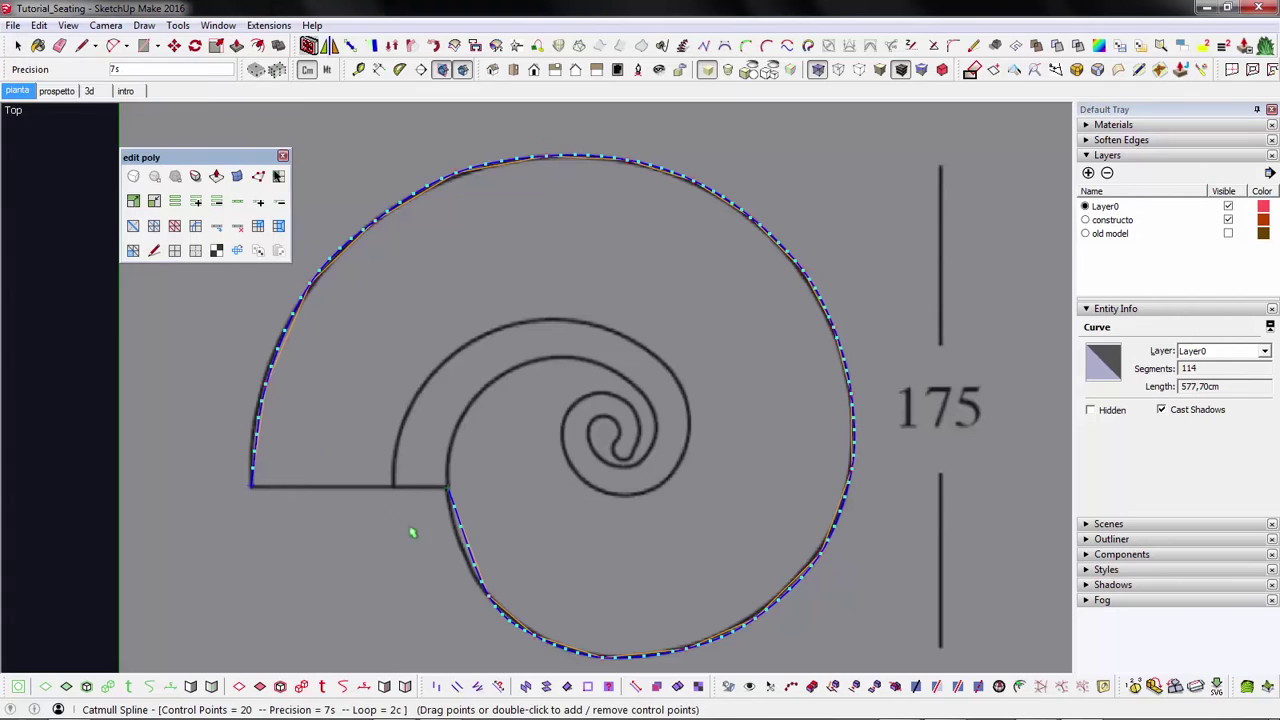
pyautogui.doubleClick(466, 538)
pyautogui.moveTo(466, 538)
pyautogui.mouseDown()
pyautogui.moveTo(452, 530)
pyautogui.moveTo(459, 548)
pyautogui.mouseUp()
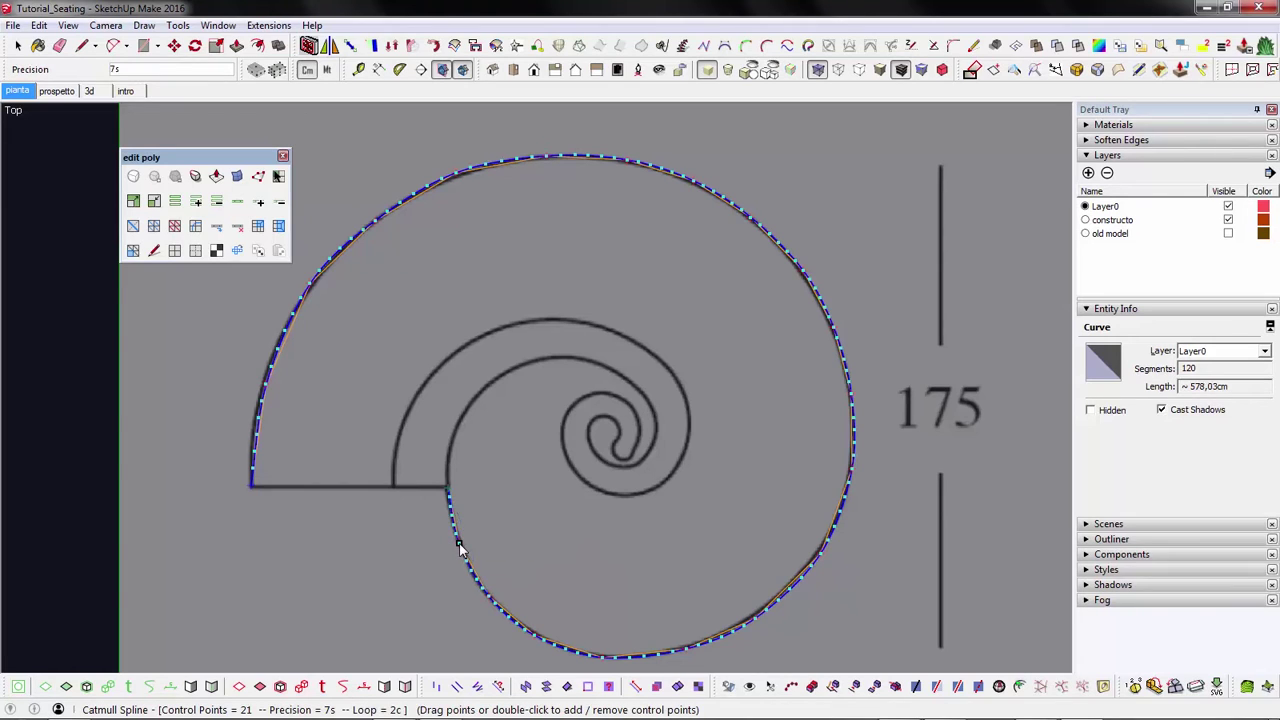
pyautogui.rightClick(508, 506)
pyautogui.click(530, 511)
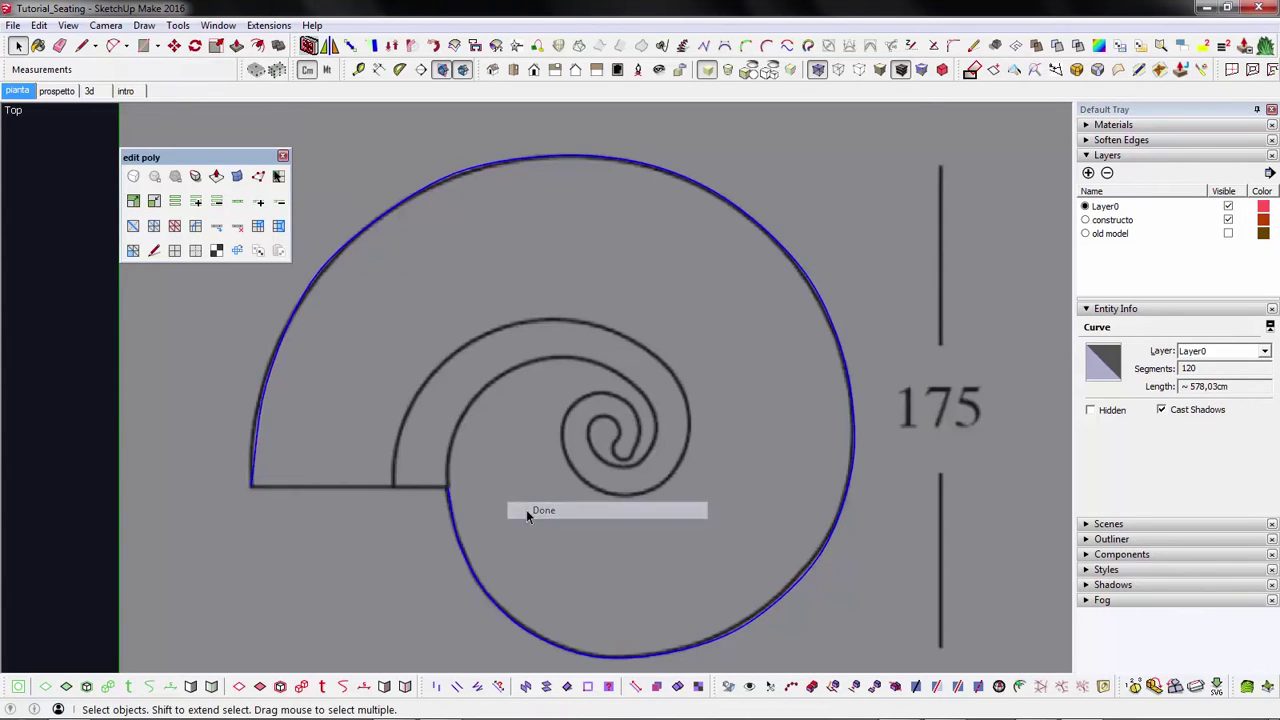
# - Convert the traced spline with Polyline Segmentor to 15 segments, check its fit against the drawing and accept the result
pyautogui.click(1188, 367)
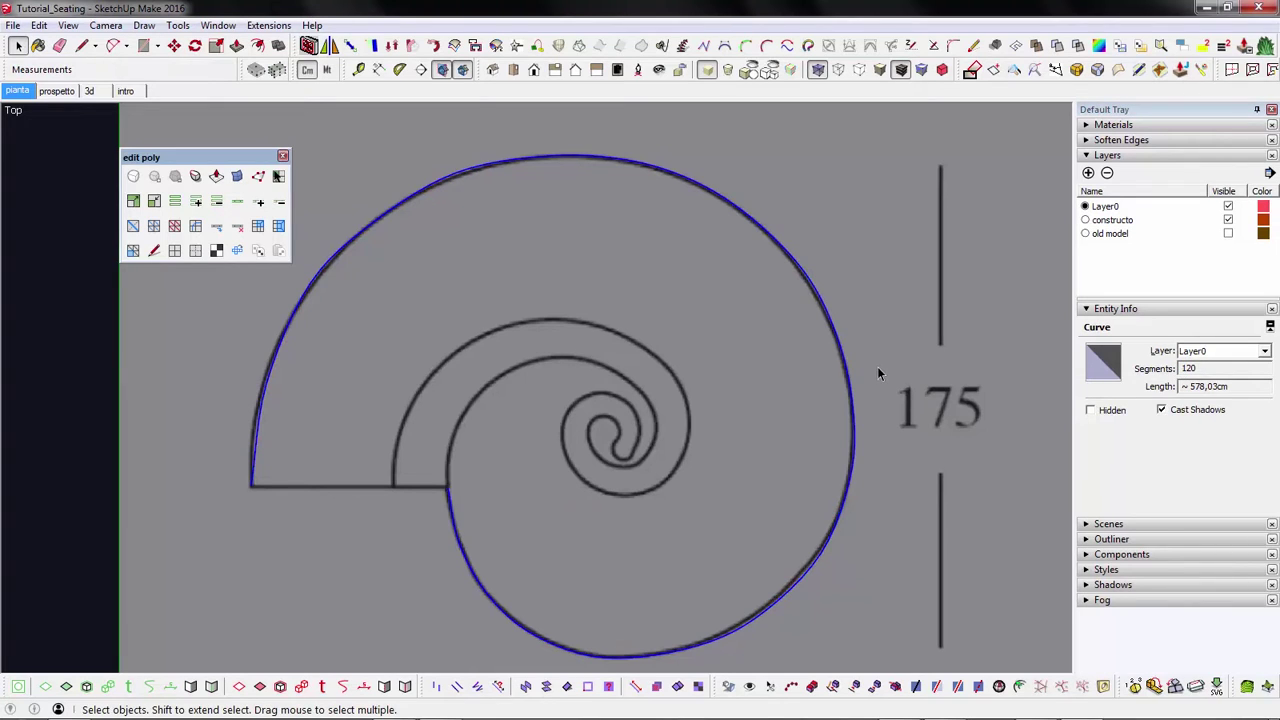
pyautogui.rightClick(768, 238)
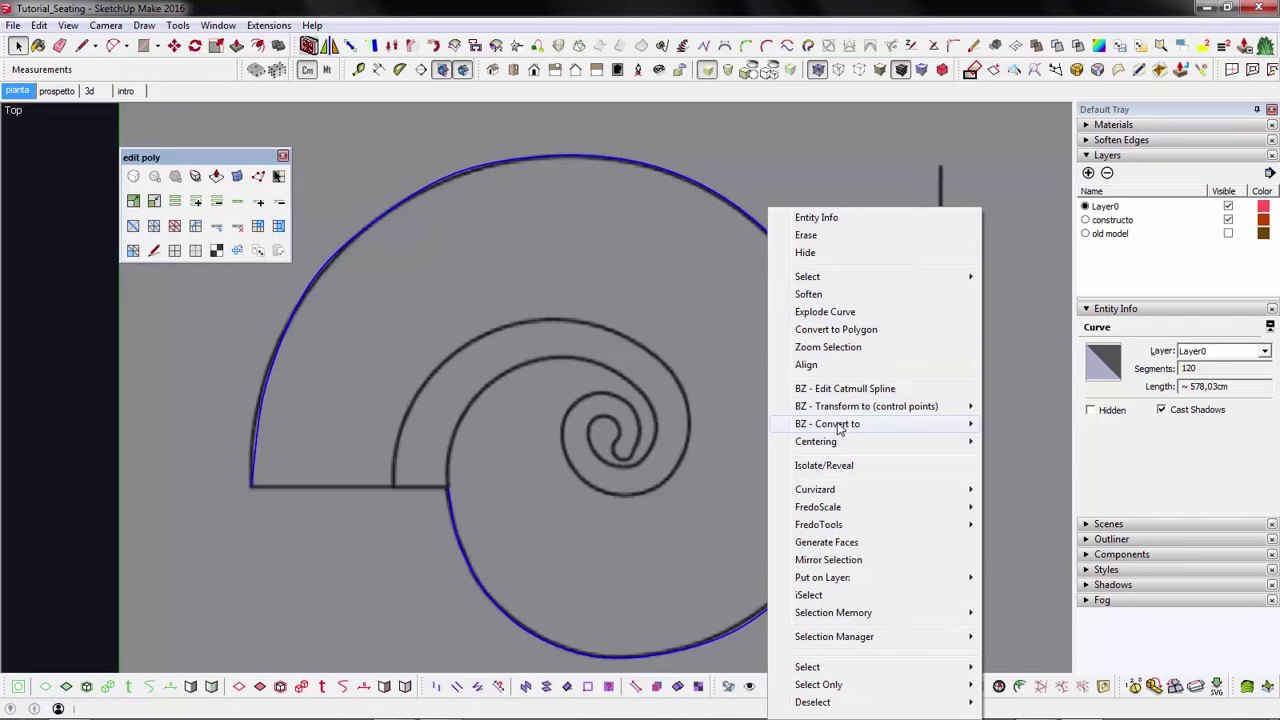
pyautogui.moveTo(840, 428)
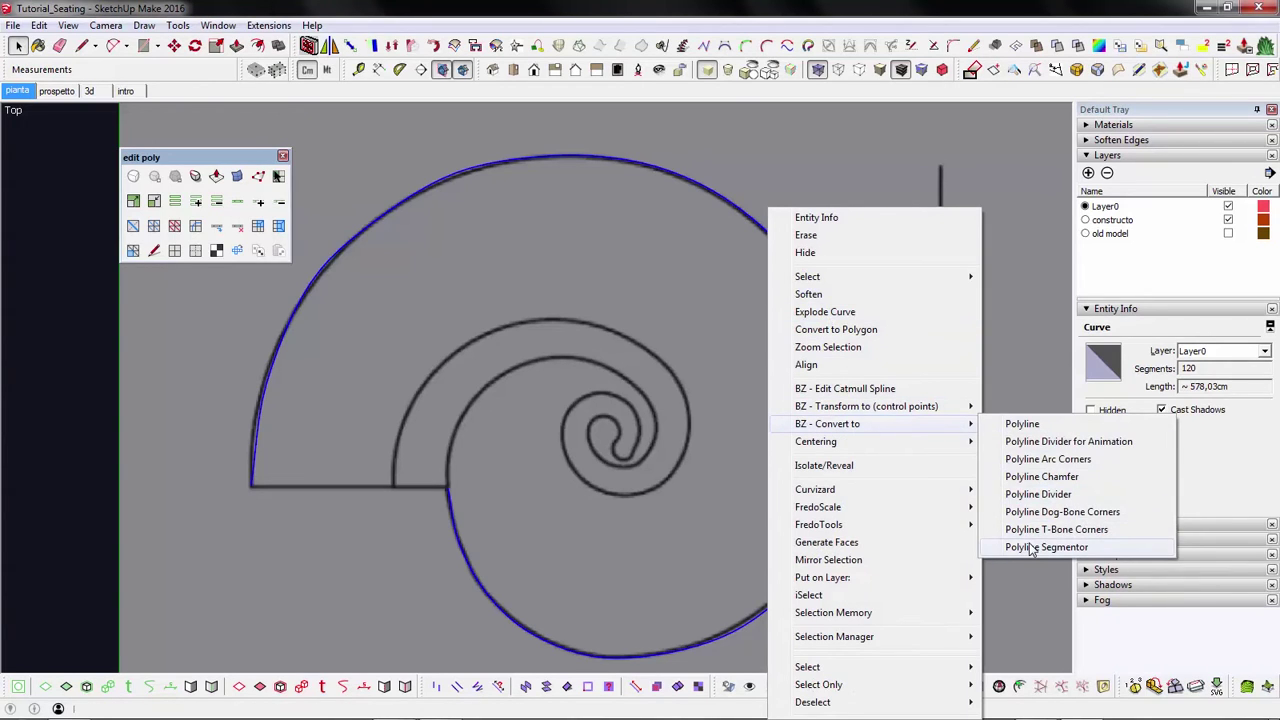
pyautogui.click(1032, 548)
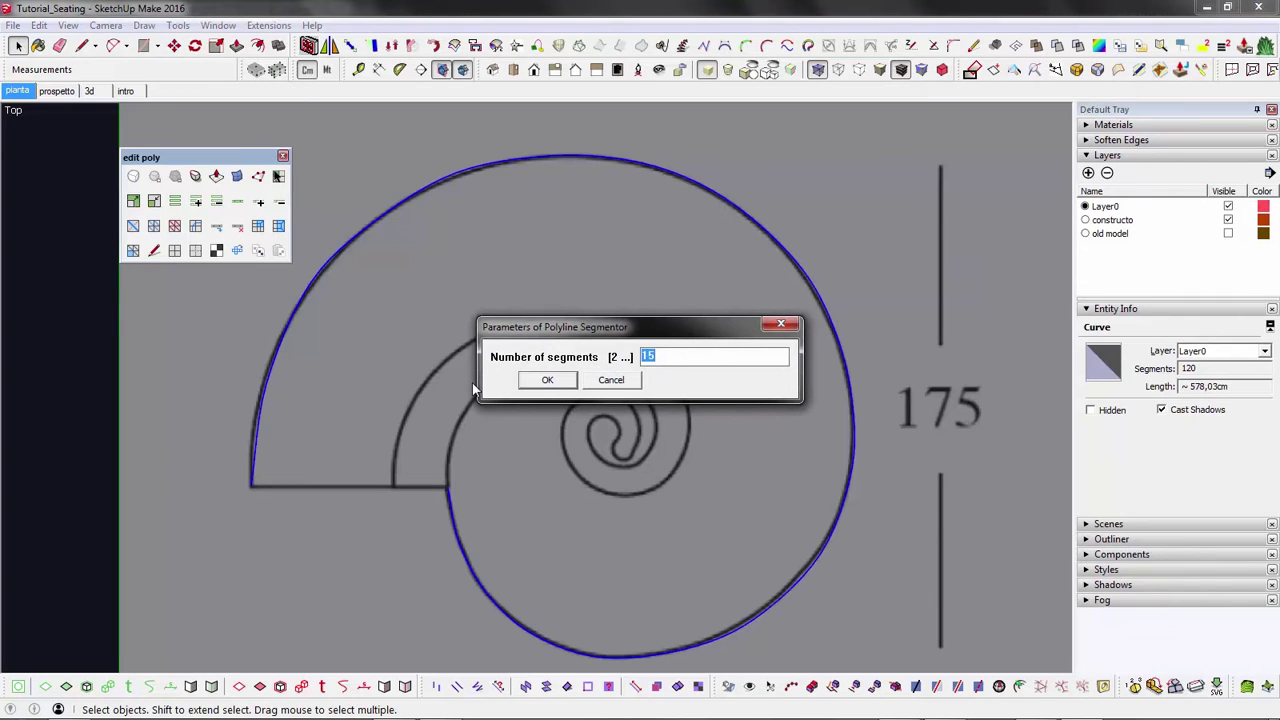
pyautogui.click(536, 388)
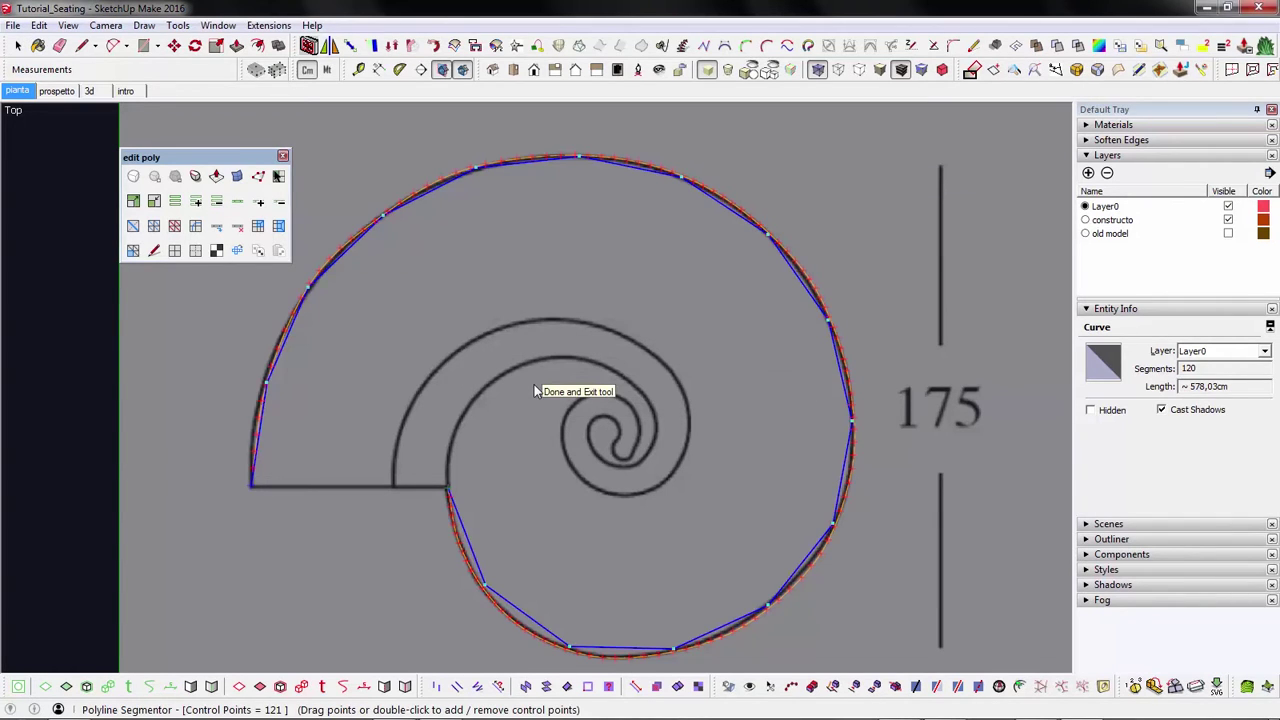
pyautogui.scroll(2, 483, 600)
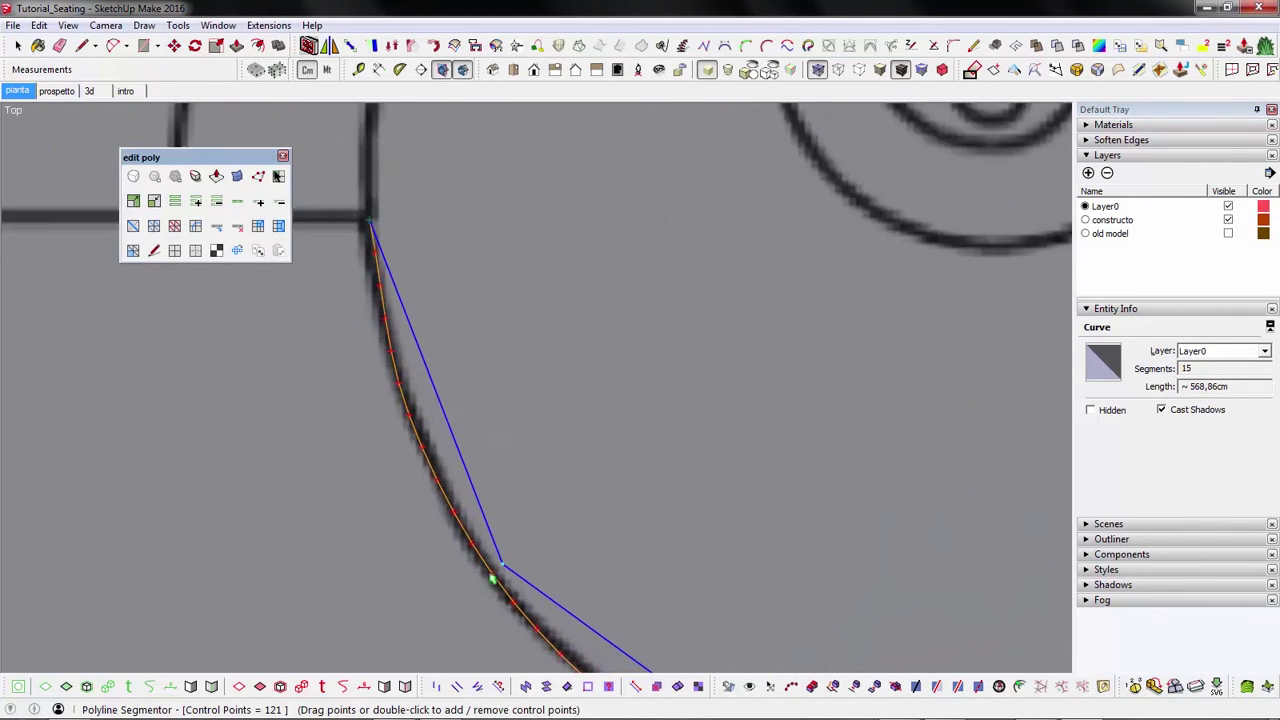
pyautogui.scroll(-4, 506, 494)
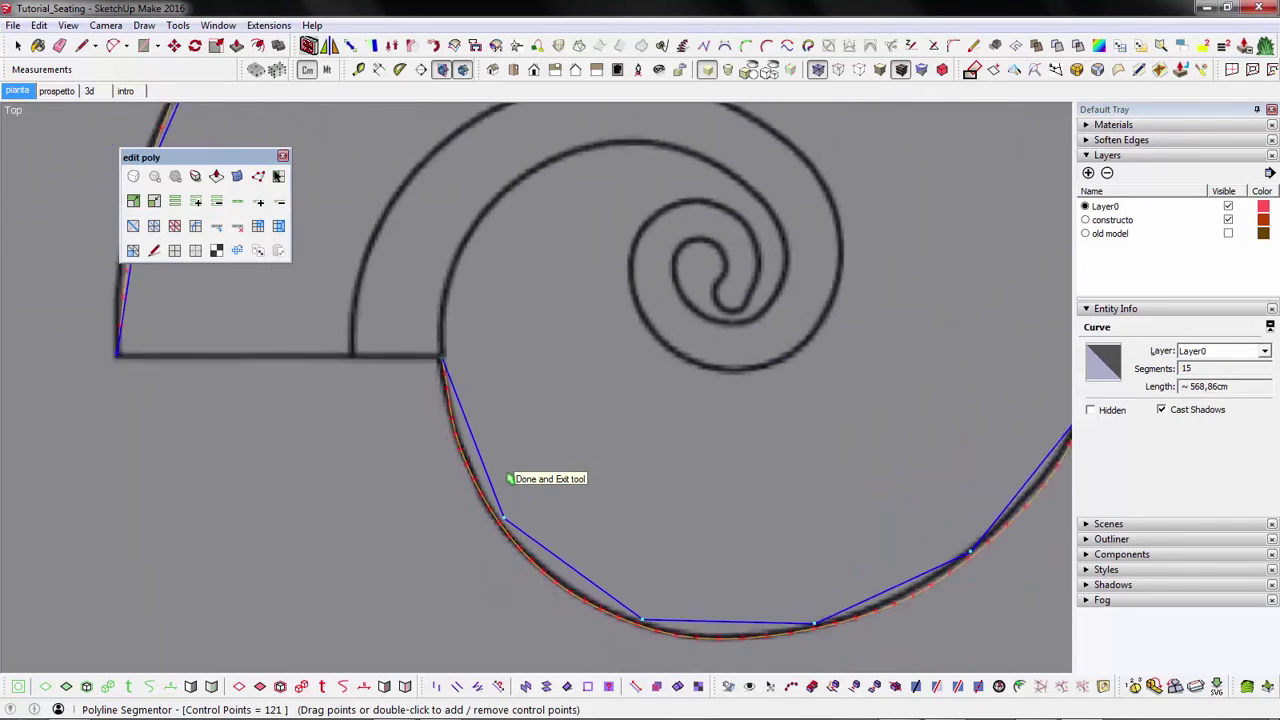
pyautogui.scroll(-1, 509, 479)
pyautogui.scroll(-1, 509, 479)
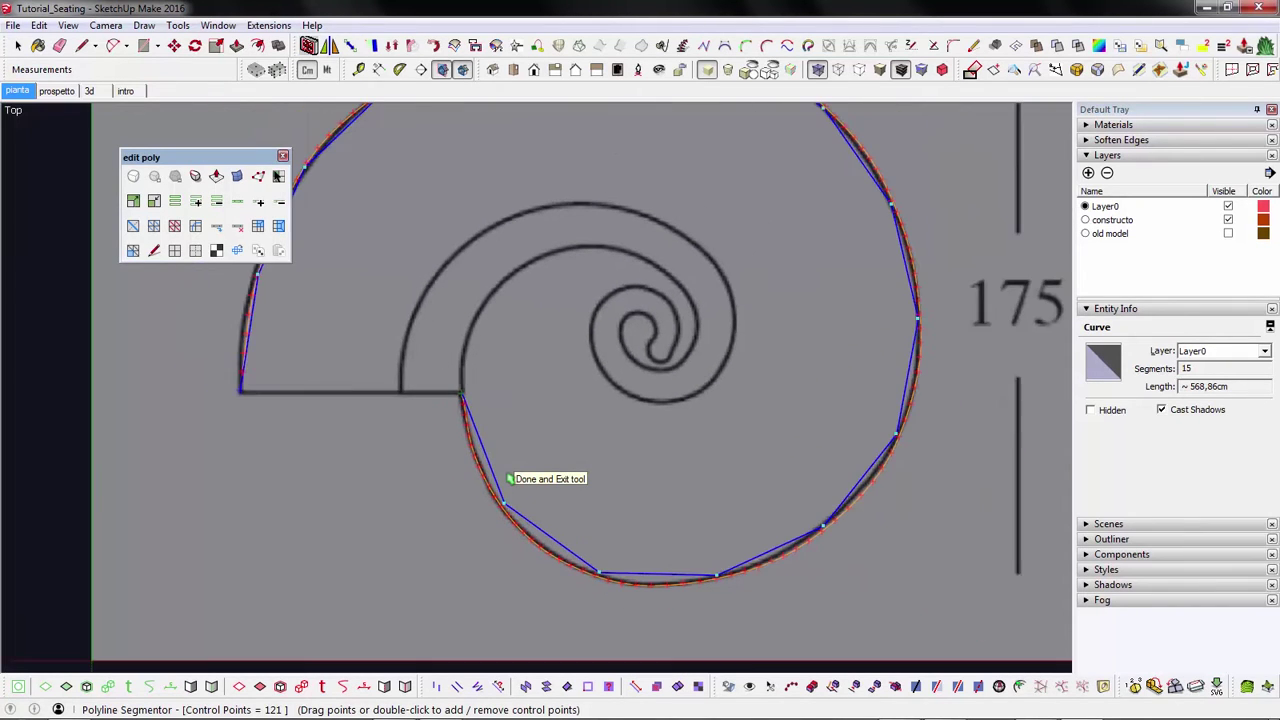
pyautogui.scroll(-1, 509, 479)
pyautogui.click(509, 479)
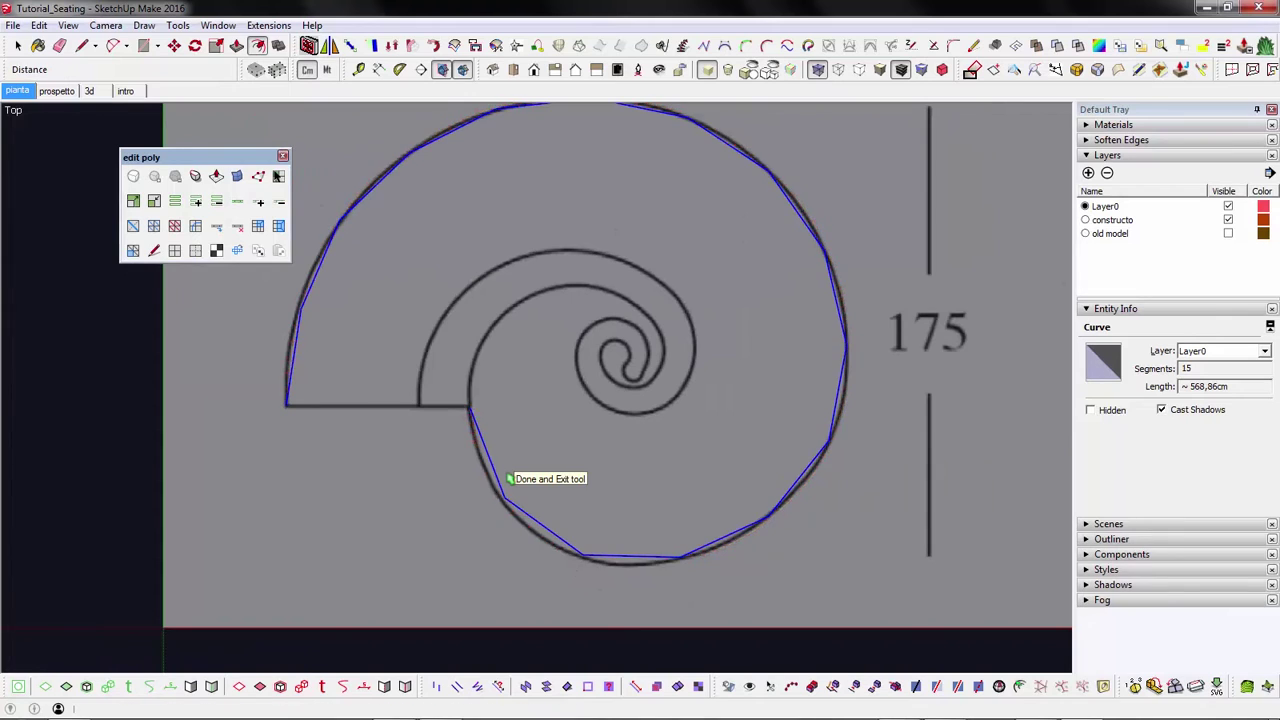
# - Try to offset the 15-segment spiral curve outward by about 3.9 cm
pyautogui.press('f')
pyautogui.scroll(2, 458, 418)
pyautogui.click(466, 424)
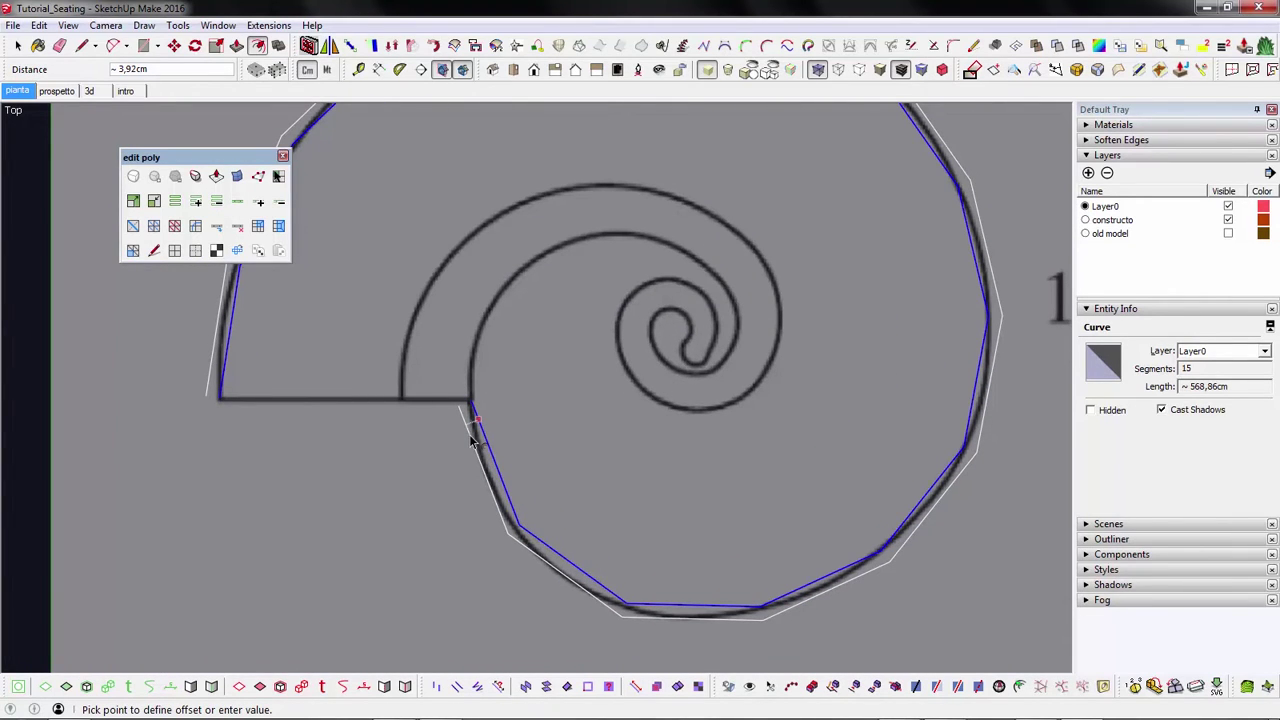
pyautogui.click(472, 441)
pyautogui.scroll(-3, 472, 441)
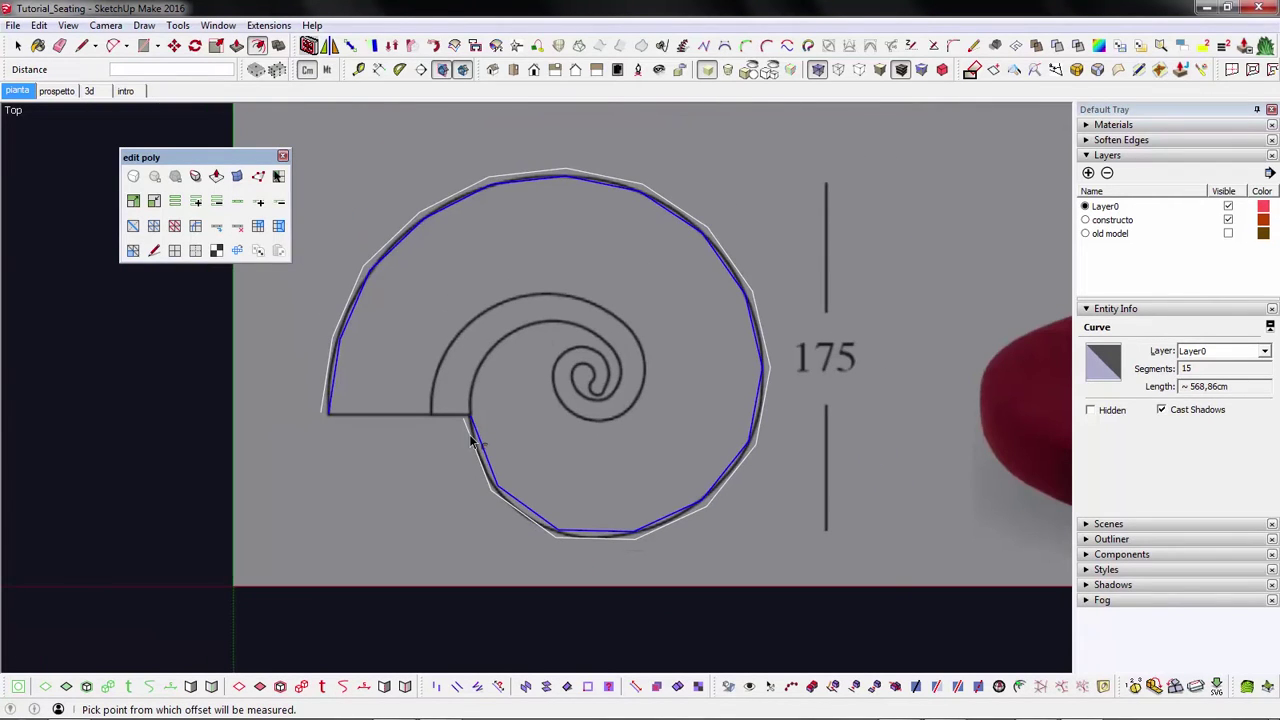
# - Offset the 15-segment spiral curve outward by about 2.4 cm and keep only the offset copy
pyautogui.scroll(1, 474, 440)
pyautogui.click(475, 442)
pyautogui.click(477, 446)
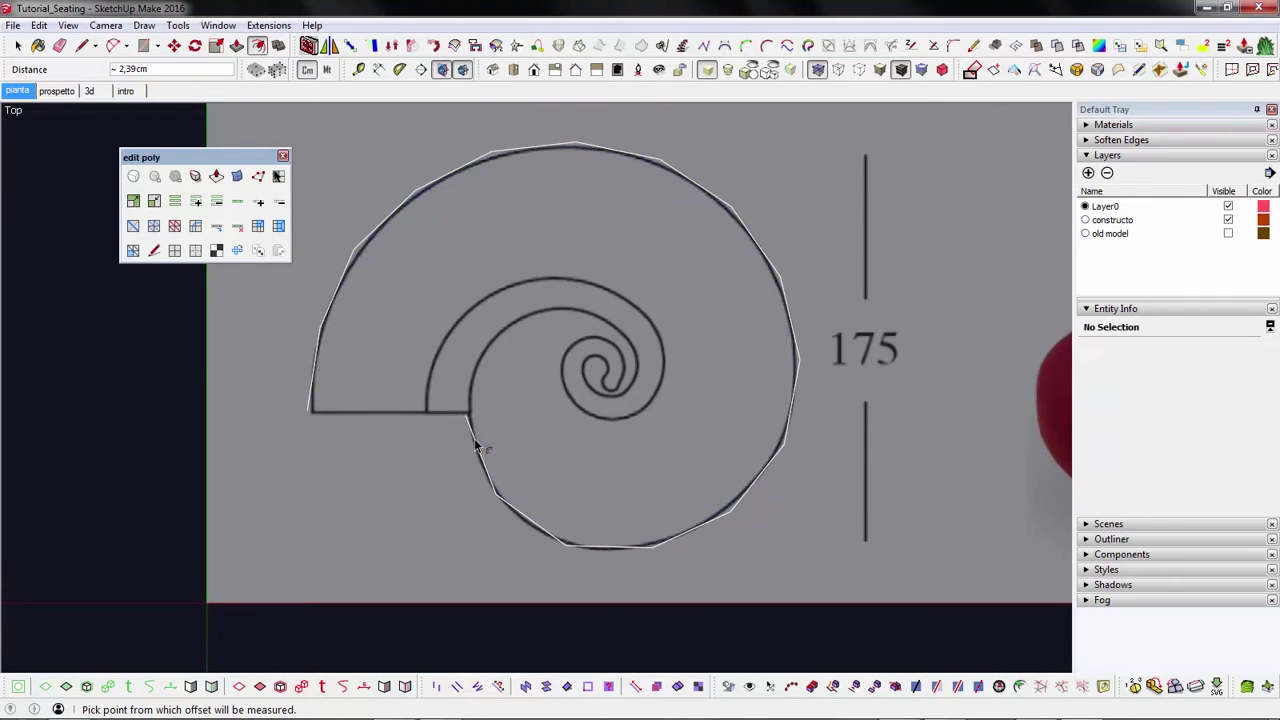
# - Enter vertex editing and fit the lower-left vertices to the drawn outline, moving the end vertex about 2.2 cm horizontally
pyautogui.click(258, 177)
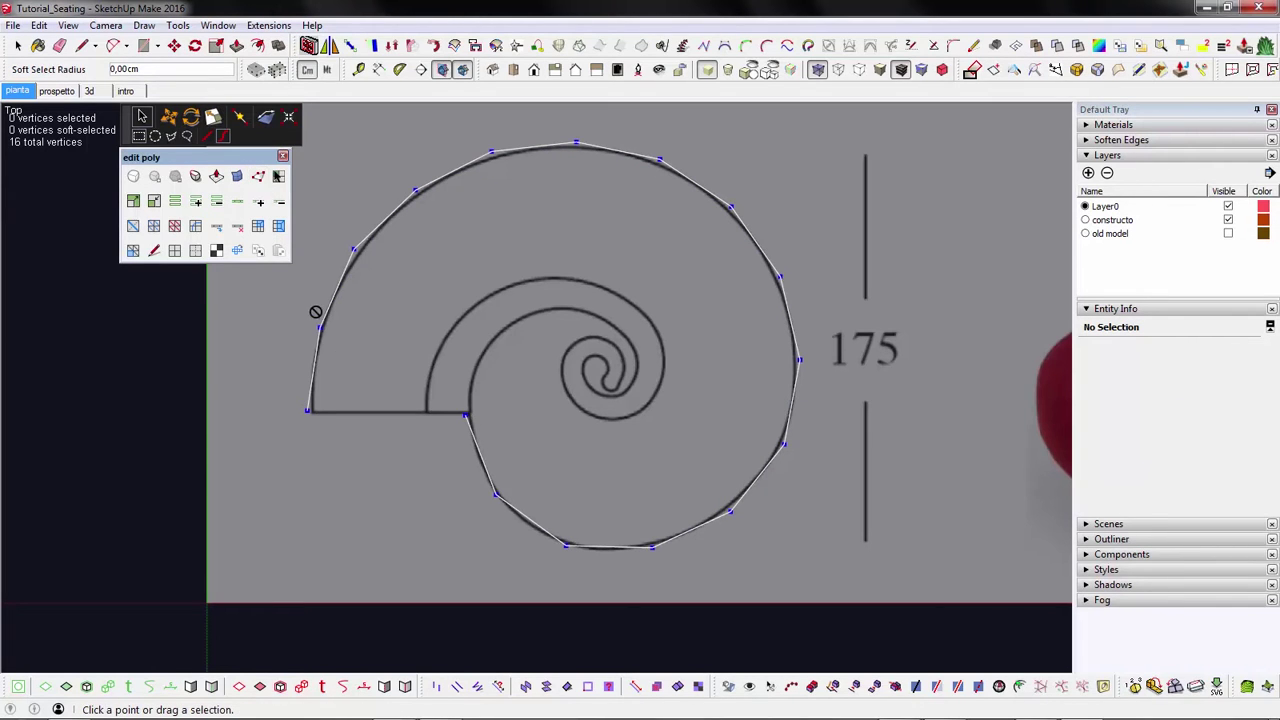
pyautogui.moveTo(312, 308); pyautogui.dragTo(340, 352)
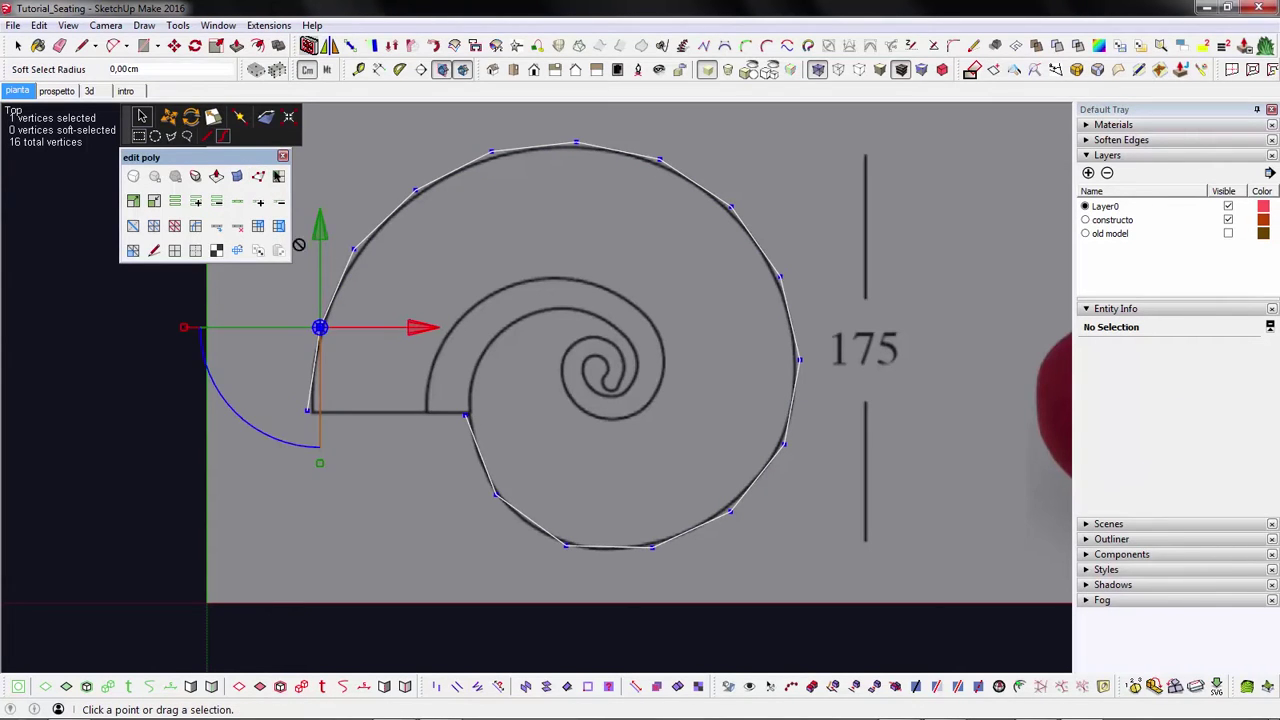
pyautogui.scroll(3, 322, 249)
pyautogui.moveTo(374, 239); pyautogui.dragTo(406, 283)
pyautogui.moveTo(491, 249); pyautogui.dragTo(480, 212)
pyautogui.scroll(-1, 480, 212)
pyautogui.moveTo(319, 511); pyautogui.dragTo(356, 556)
pyautogui.scroll(1, 207, 539)
pyautogui.moveTo(467, 527); pyautogui.dragTo(451, 528)
pyautogui.scroll(-1, 451, 528)
pyautogui.scroll(-1, 451, 528)
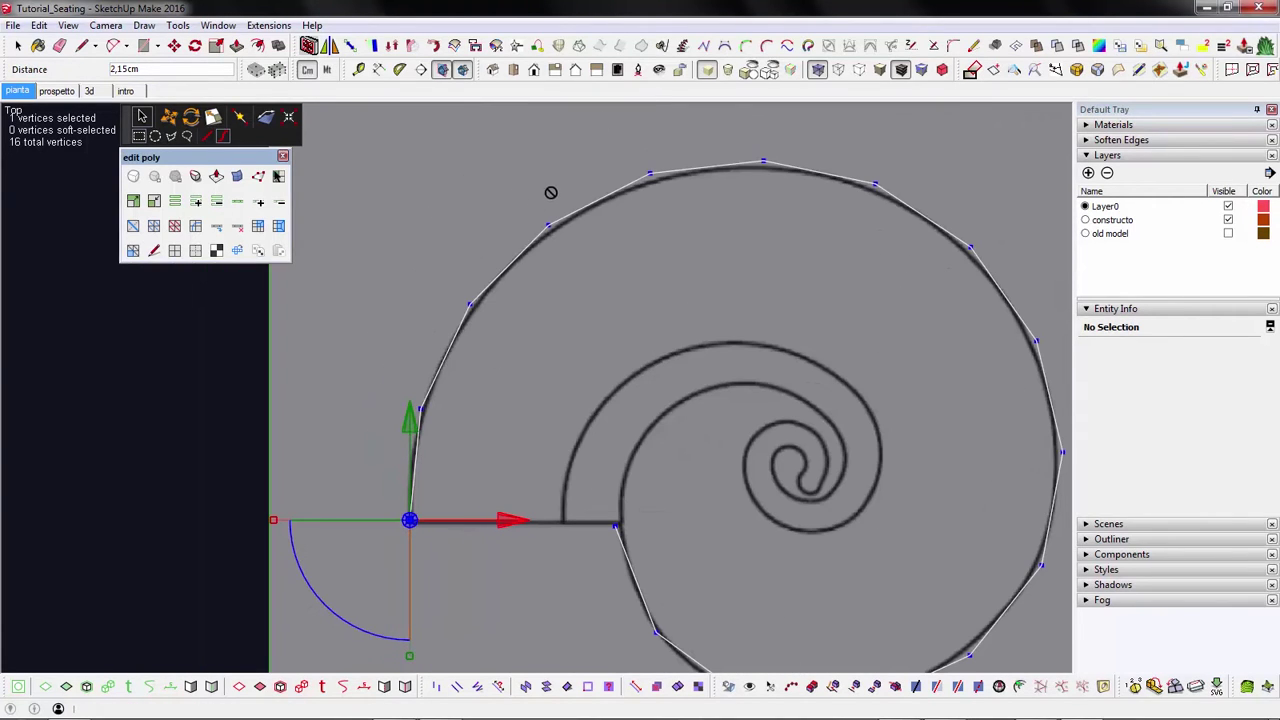
# - Fit the upper vertices to the drawn spiral, shifting them by about 1.3 cm and 0.6 cm
pyautogui.click(549, 226)
pyautogui.moveTo(603, 160); pyautogui.dragTo(670, 214)
pyautogui.scroll(-2, 634, 347)
pyautogui.scroll(2, 656, 148)
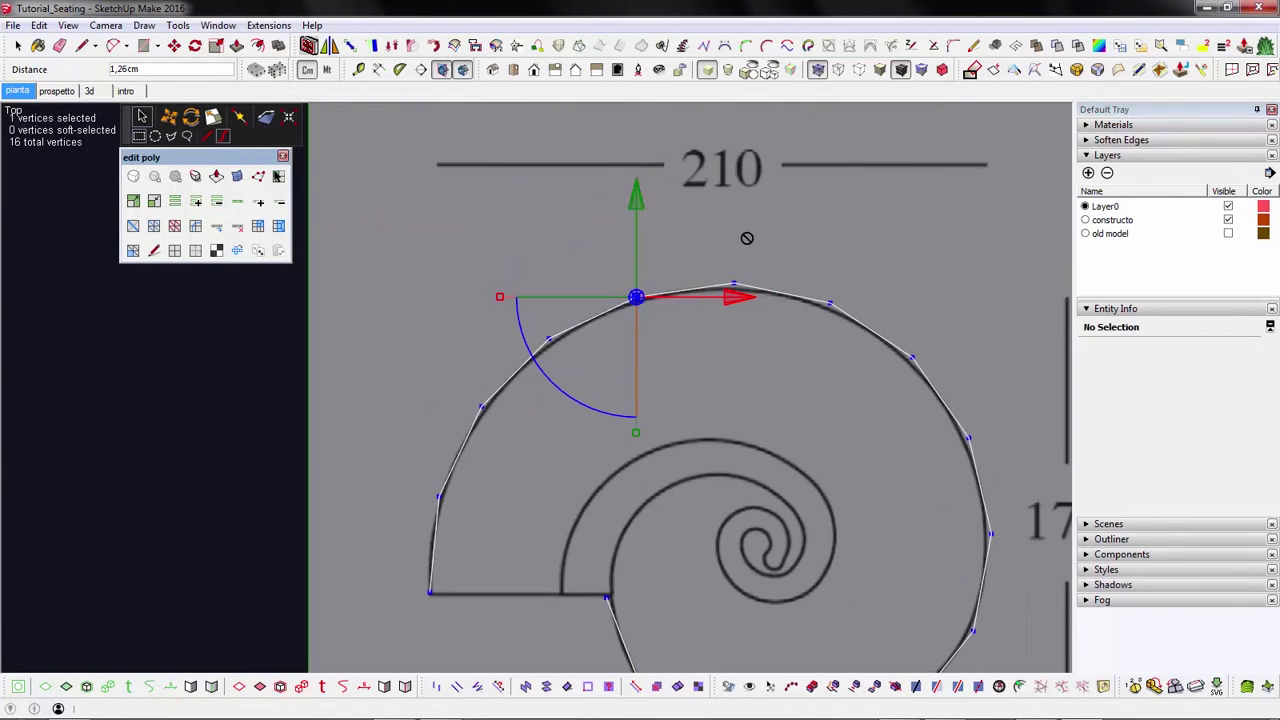
pyautogui.moveTo(814, 281); pyautogui.dragTo(858, 342)
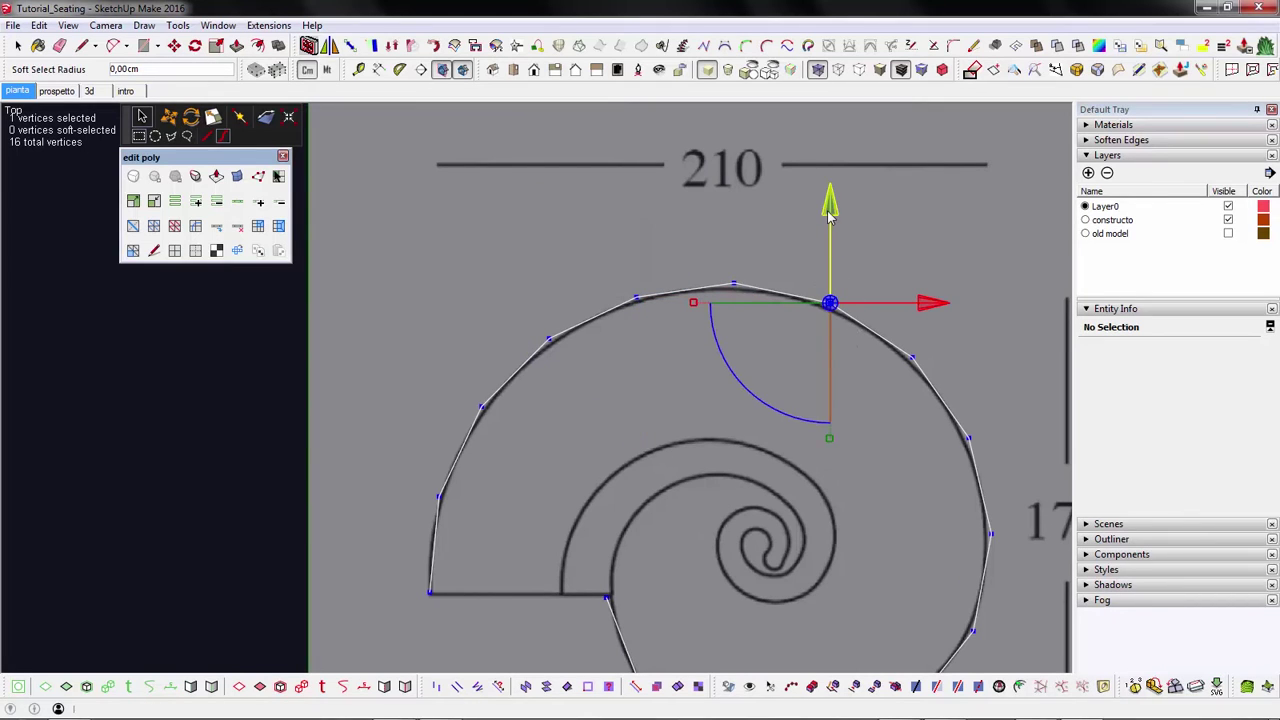
pyautogui.moveTo(829, 214); pyautogui.dragTo(830, 212)
pyautogui.scroll(-2, 566, 260)
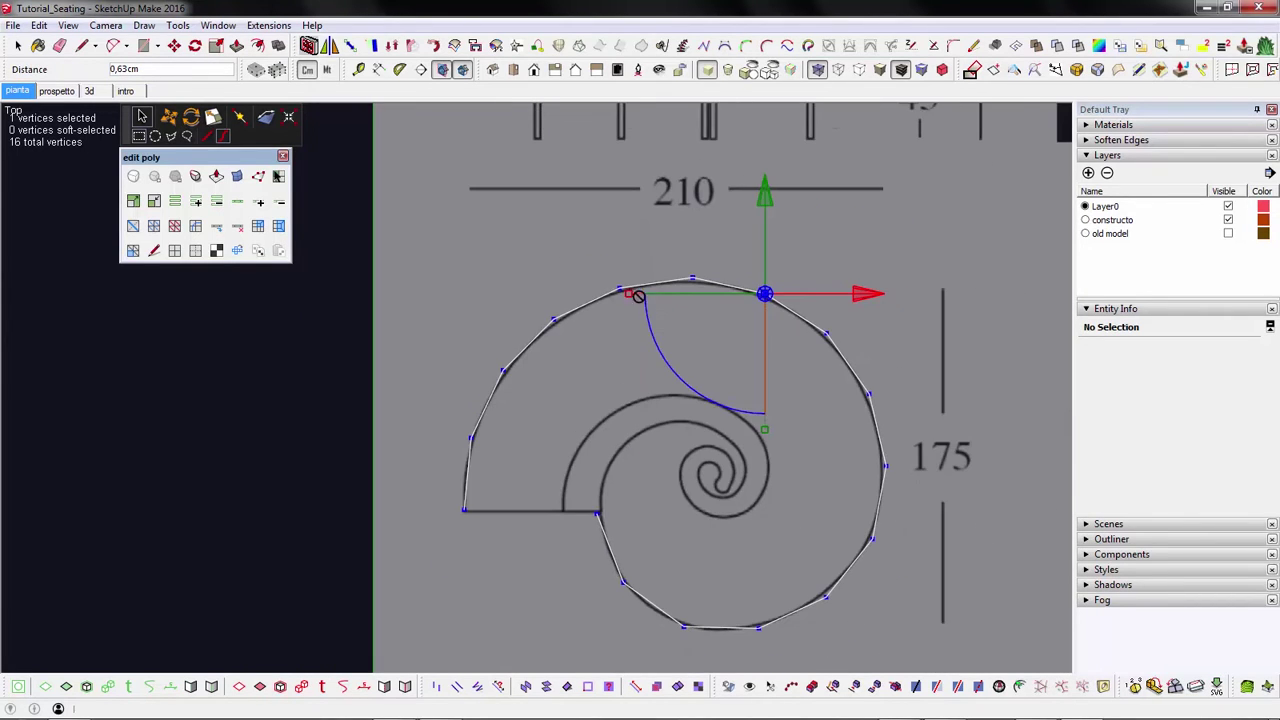
# - Align the curve's two end vertices on the straight edge by scaling them to 0 along the green axis
pyautogui.scroll(-2, 651, 306)
pyautogui.scroll(2, 714, 491)
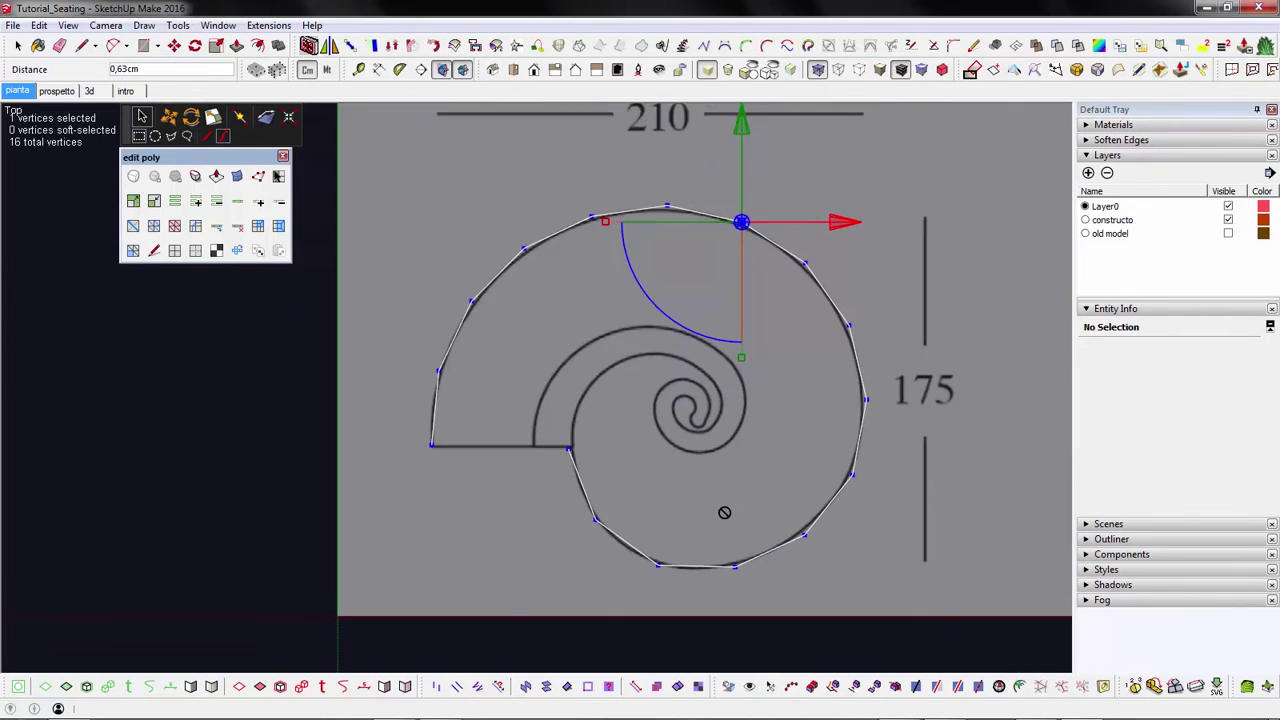
pyautogui.scroll(1, 703, 545)
pyautogui.scroll(2, 480, 480)
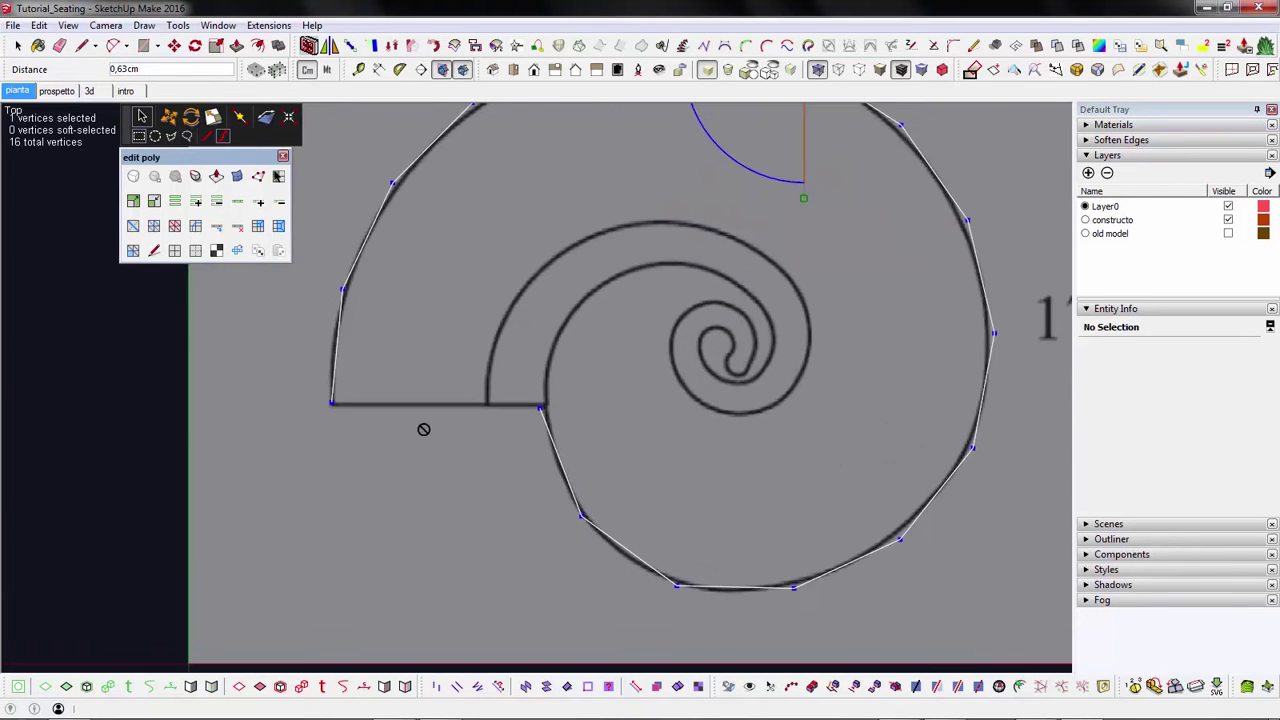
pyautogui.moveTo(306, 371); pyautogui.dragTo(548, 436)
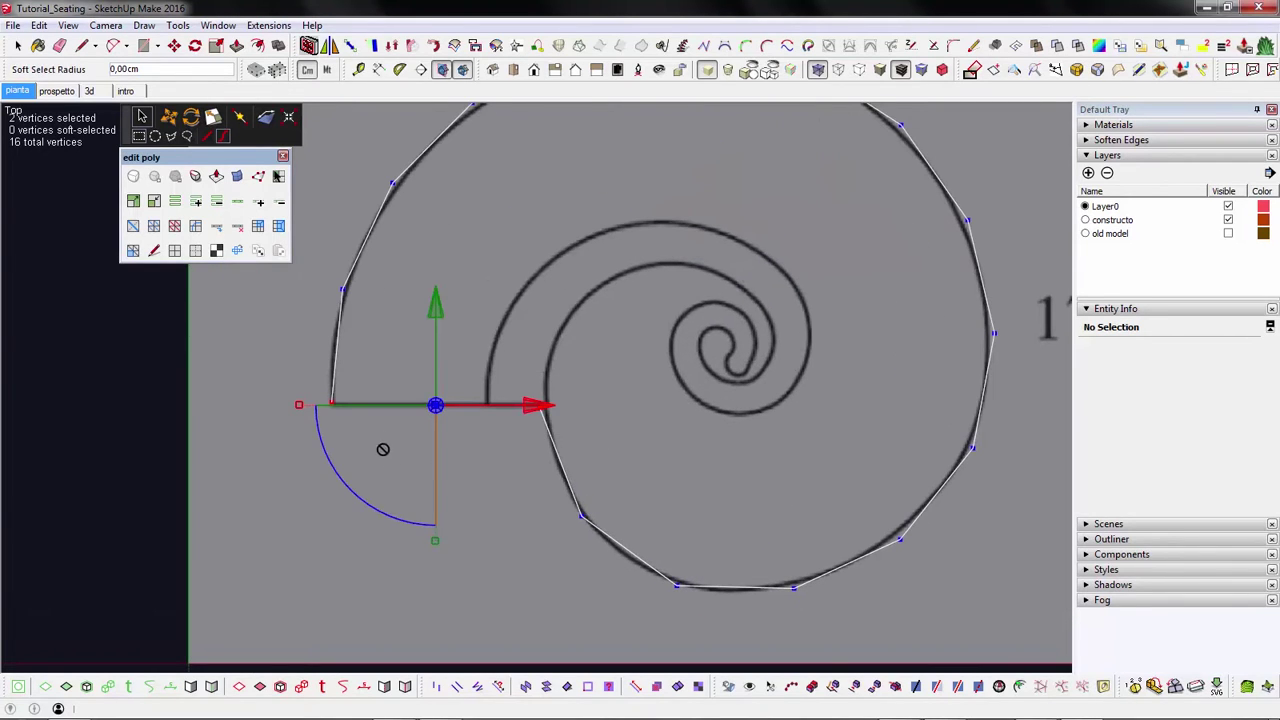
pyautogui.moveTo(435, 543); pyautogui.dragTo(440, 412)
pyautogui.scroll(-2, 438, 412)
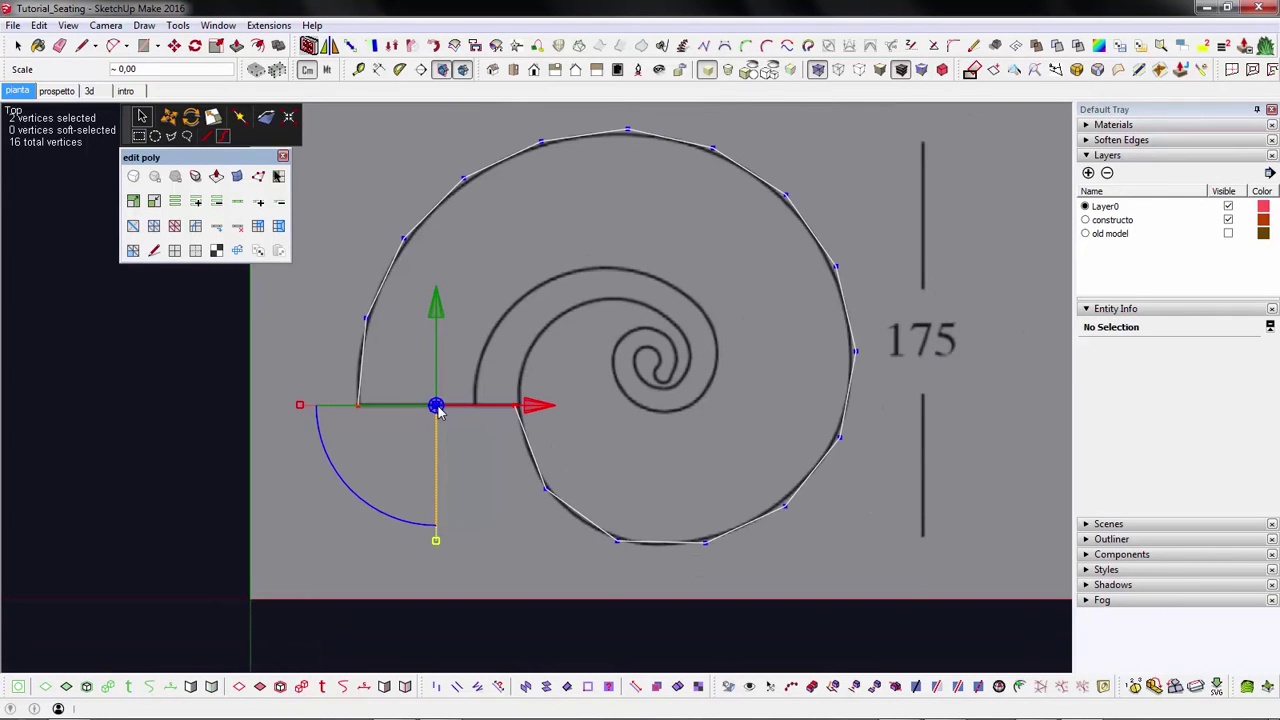
# - Close the outline with a straight line between its two end points and group the resulting face with its edges
pyautogui.press('space')
pyautogui.press('l')
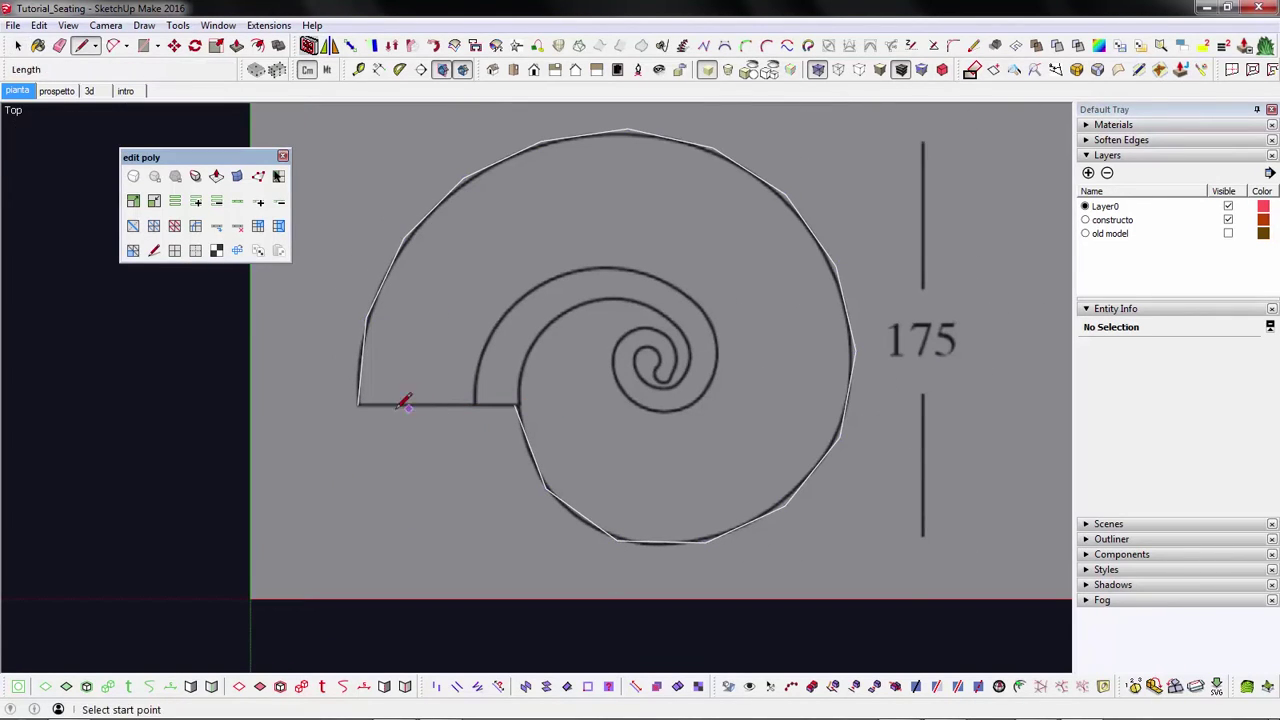
pyautogui.click(358, 405)
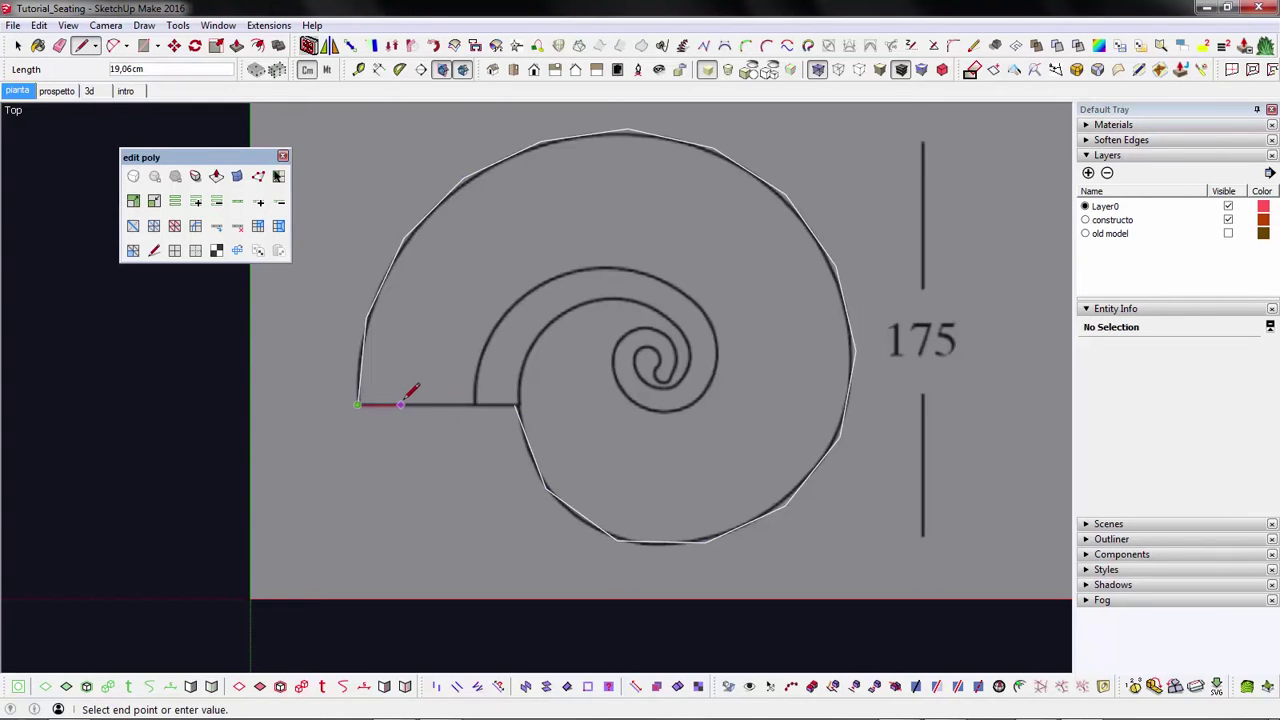
pyautogui.click(516, 404)
pyautogui.press('space')
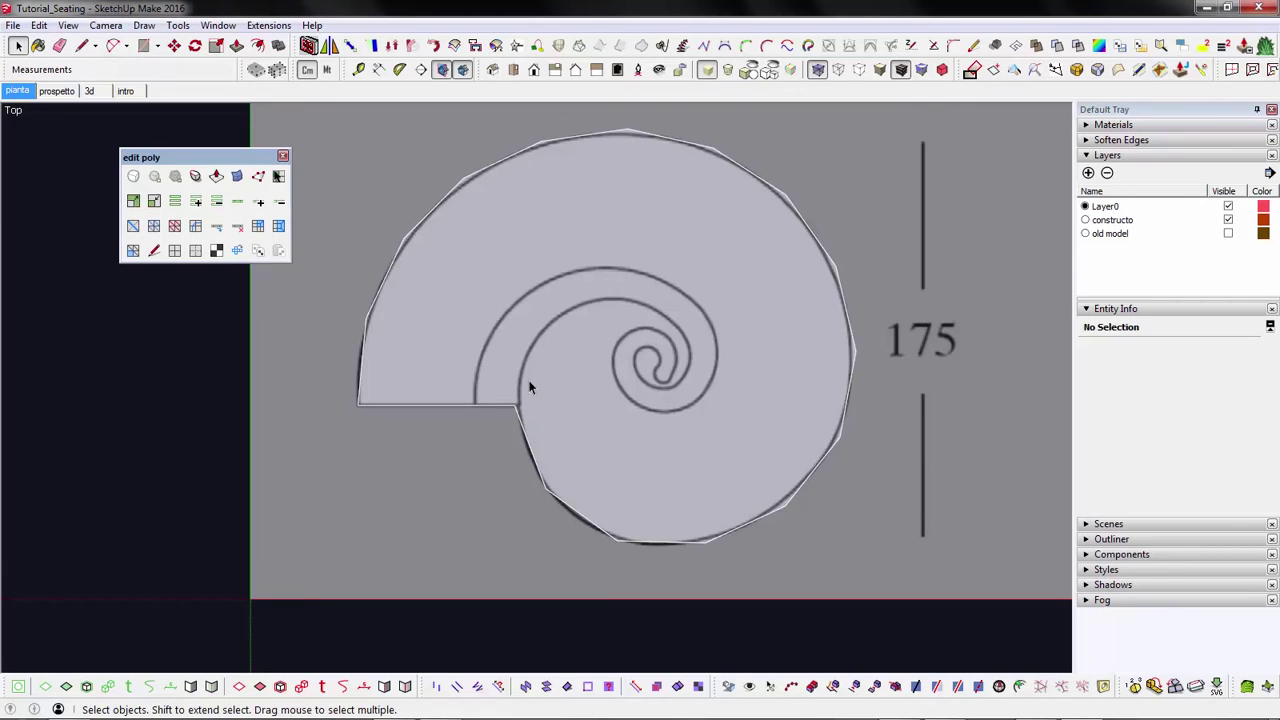
pyautogui.tripleClick(530, 388)
pyautogui.press('g')
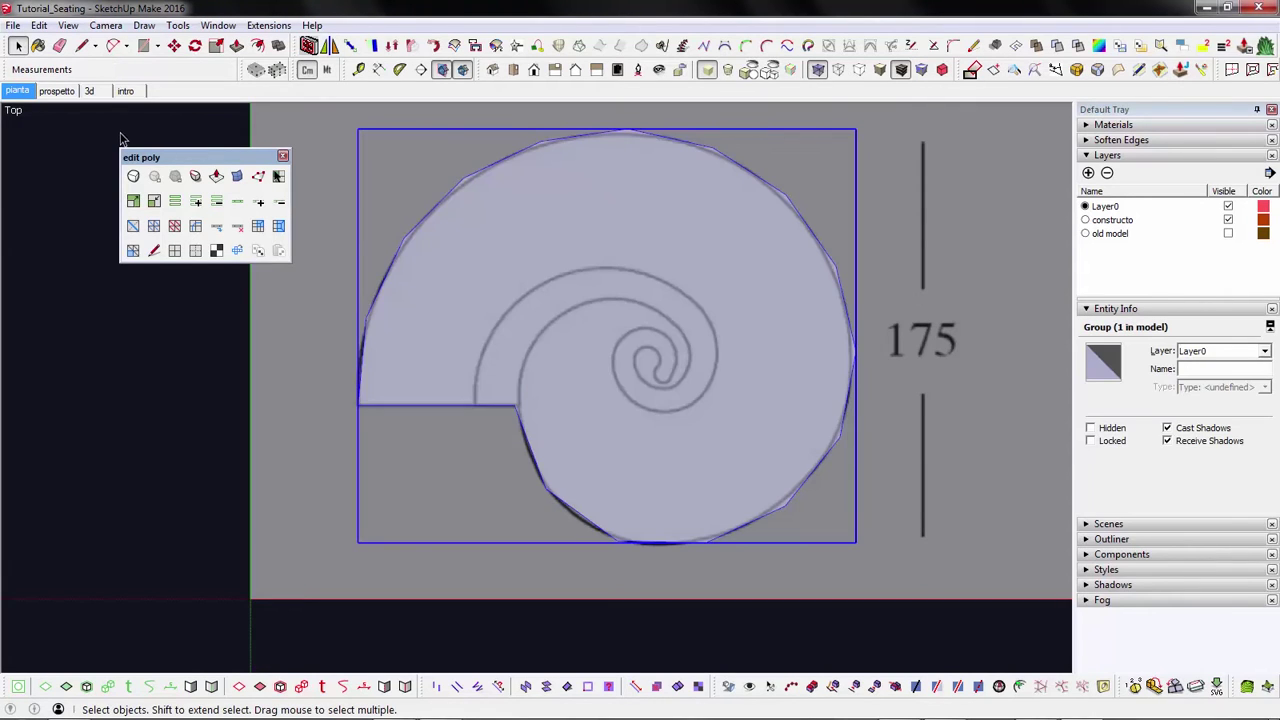
# - In the prospetto scene, move the face group vertically about 44 cm up to the top of the drawn seat
pyautogui.click(70, 93)
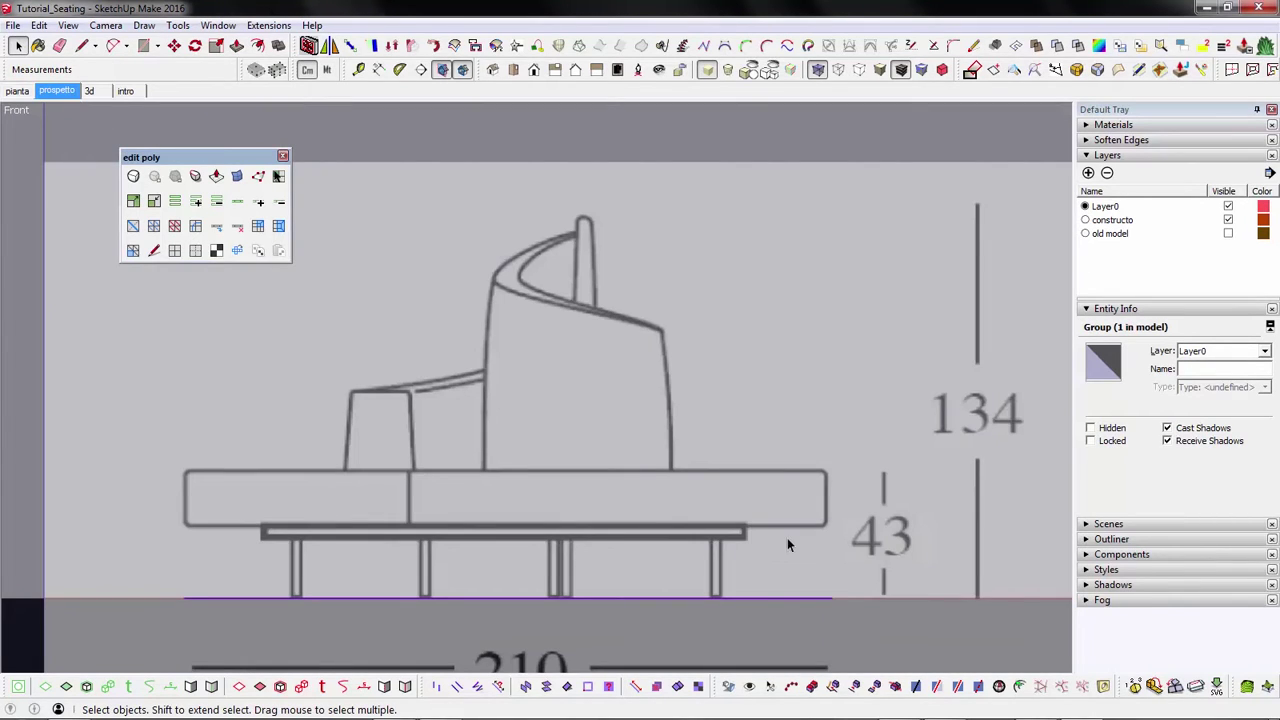
pyautogui.press('m')
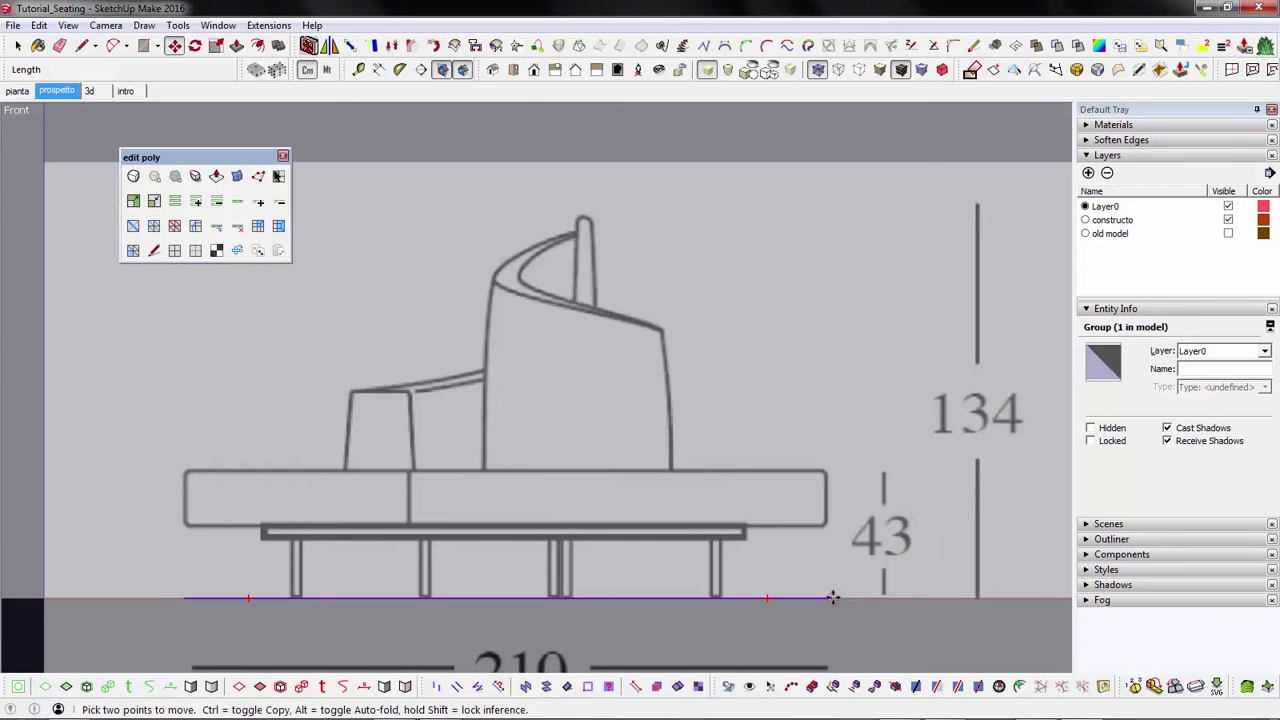
pyautogui.click(831, 598)
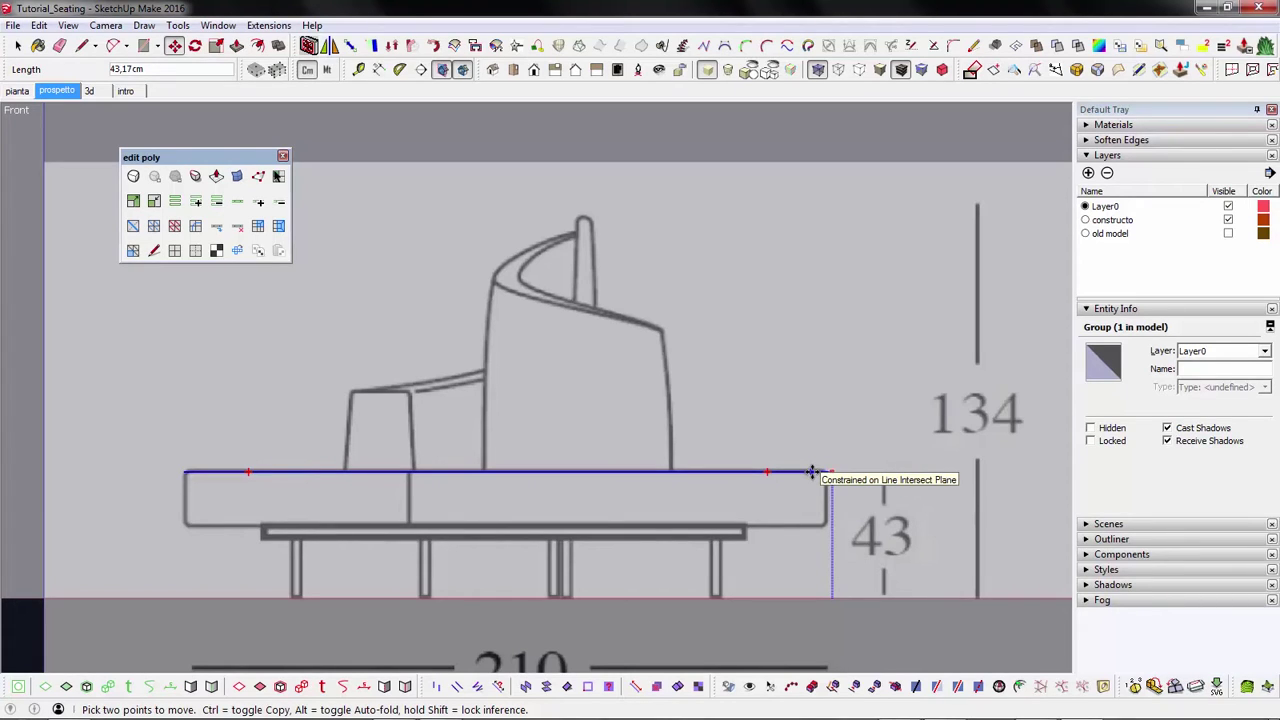
pyautogui.click(800, 469)
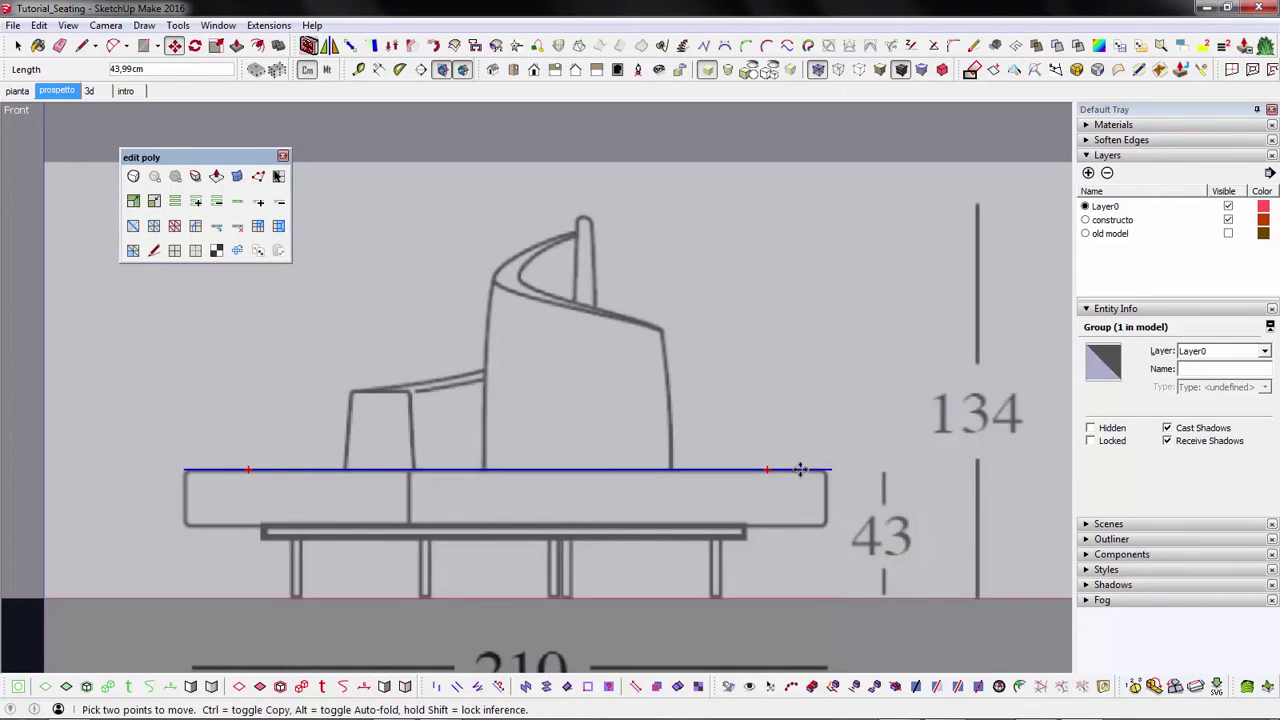
# - In the 3d scene, open the raised seat group for editing and select its face
pyautogui.click(105, 92)
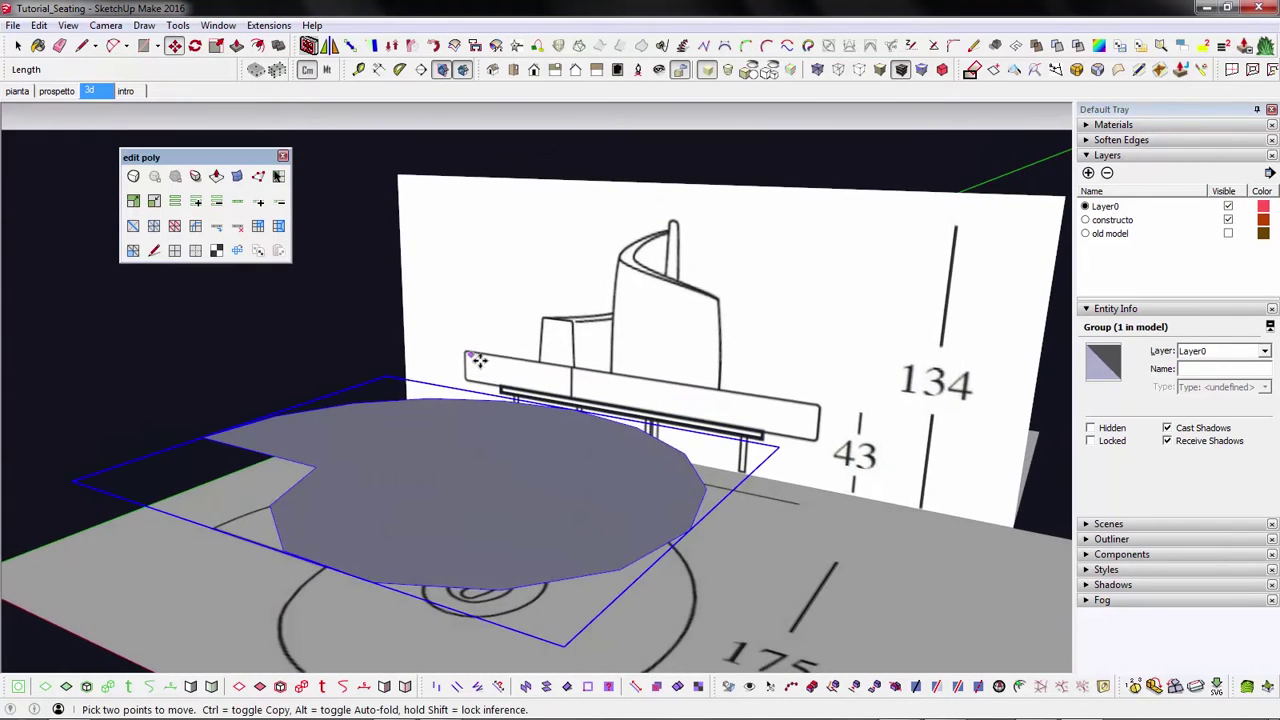
pyautogui.press('space')
pyautogui.click(468, 441)
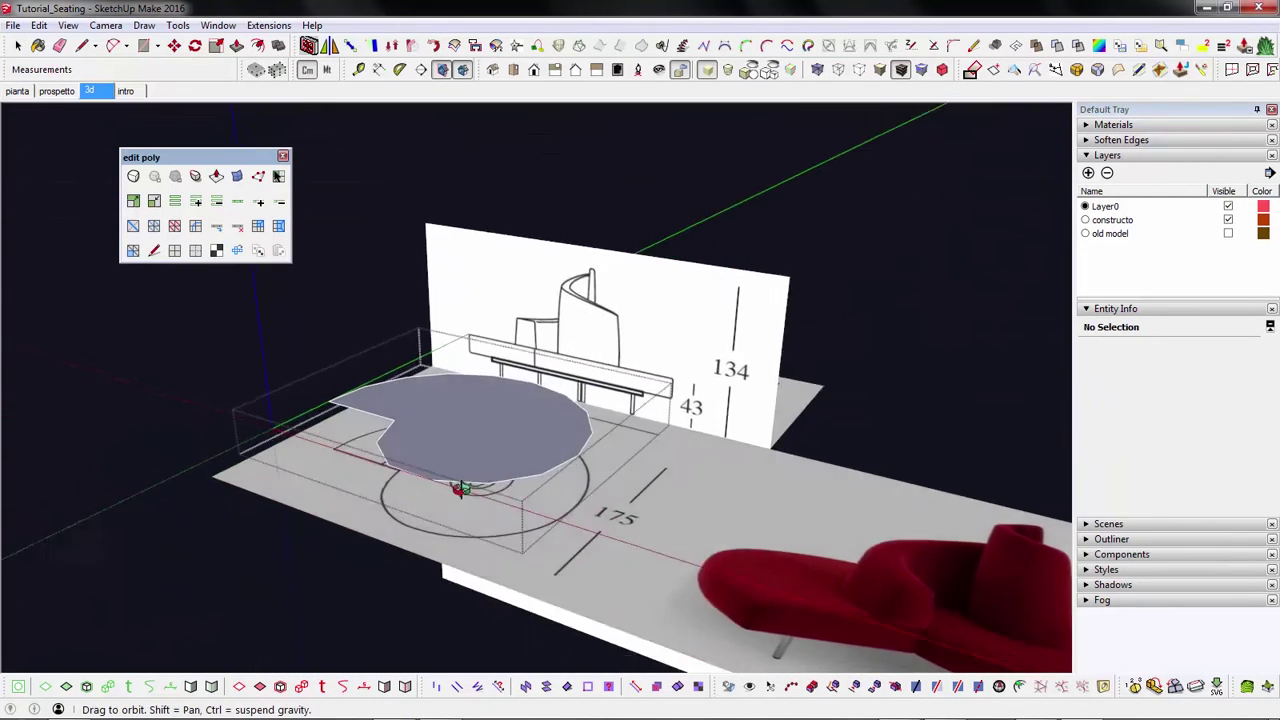
pyautogui.scroll(1, 413, 492)
pyautogui.click(378, 440)
pyautogui.scroll(2, 378, 440)
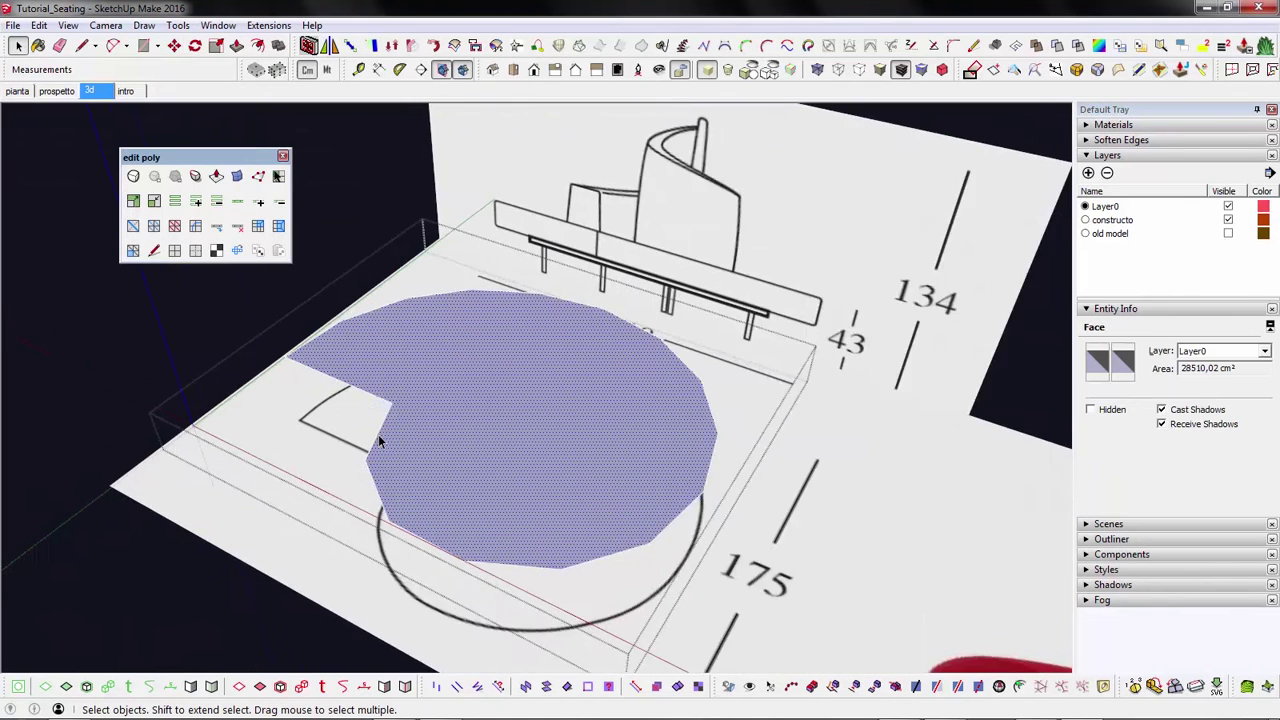
# - Hide the rest of the model and offset the seat face's outline inward by about 1.1 cm
pyautogui.press('f')
pyautogui.scroll(3, 387, 440)
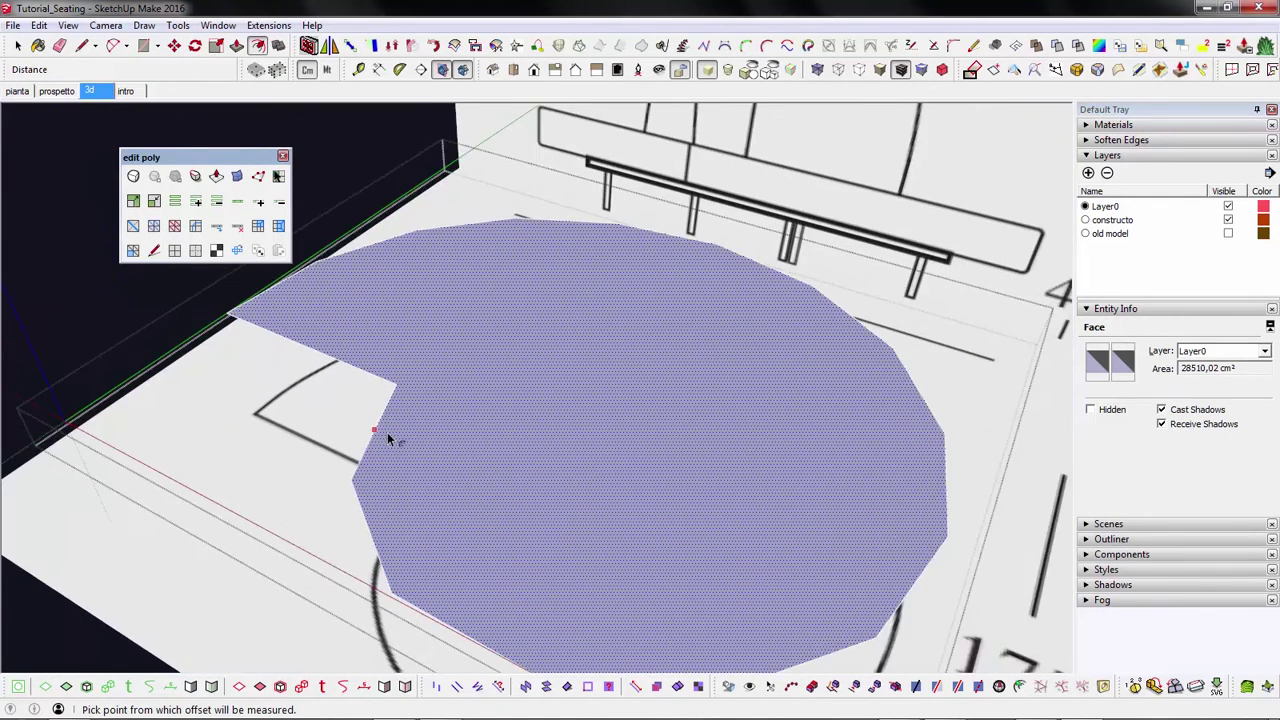
pyautogui.click(748, 69)
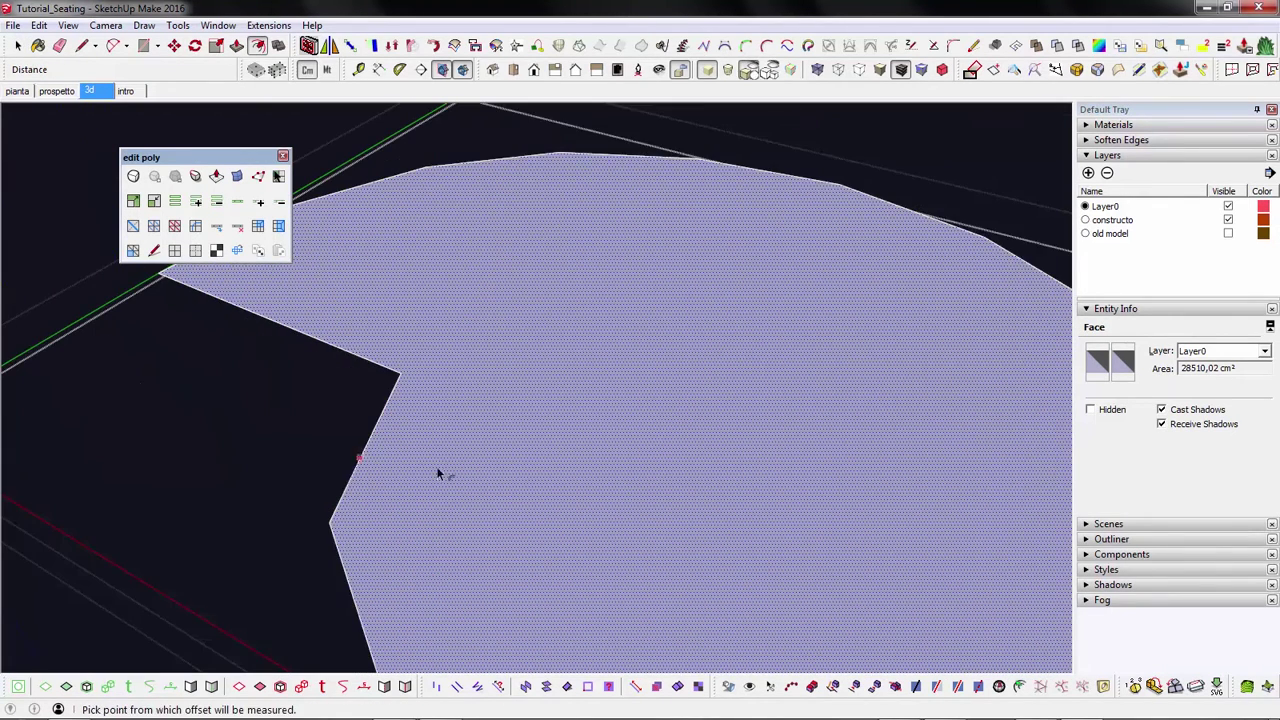
pyautogui.scroll(1, 390, 463)
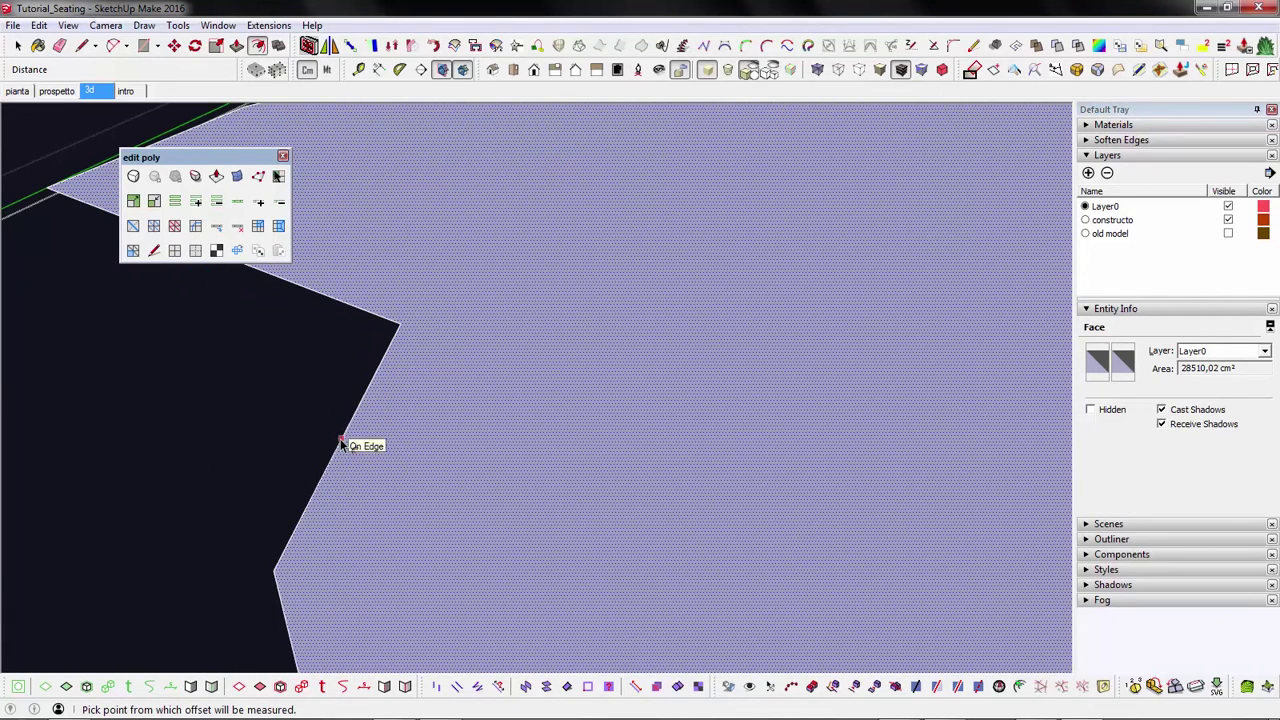
pyautogui.click(353, 440)
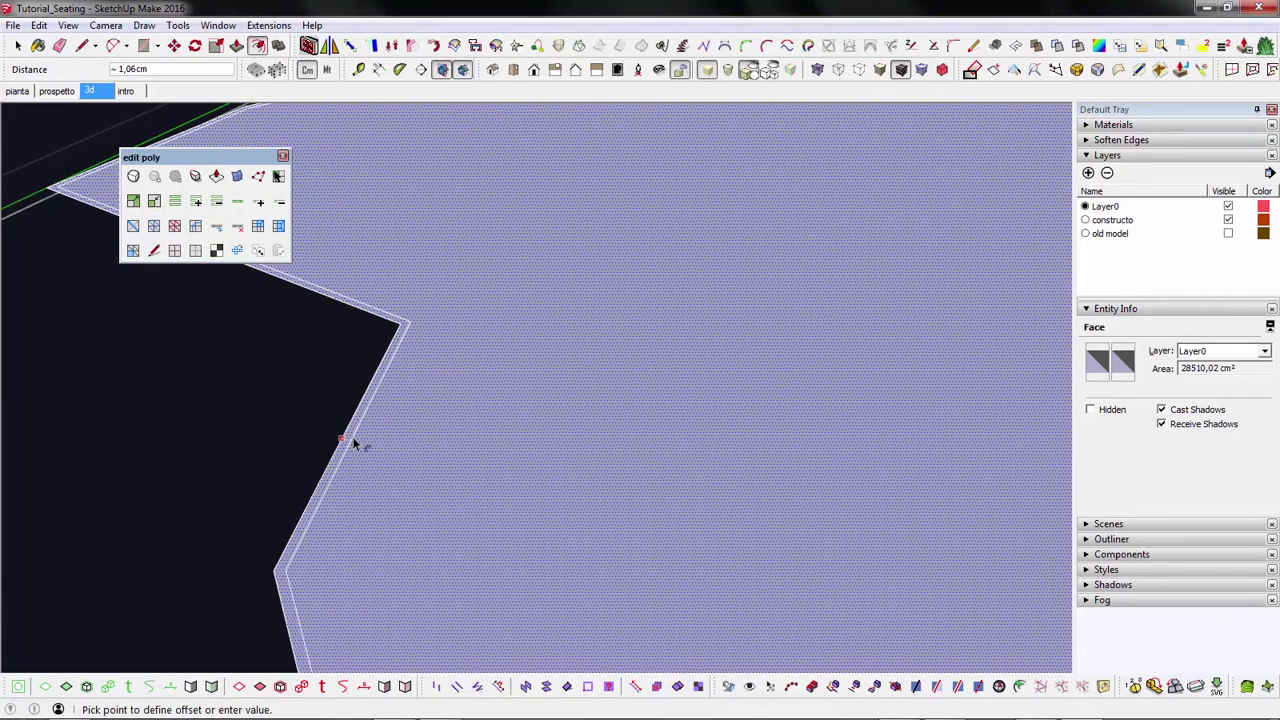
pyautogui.click(352, 437)
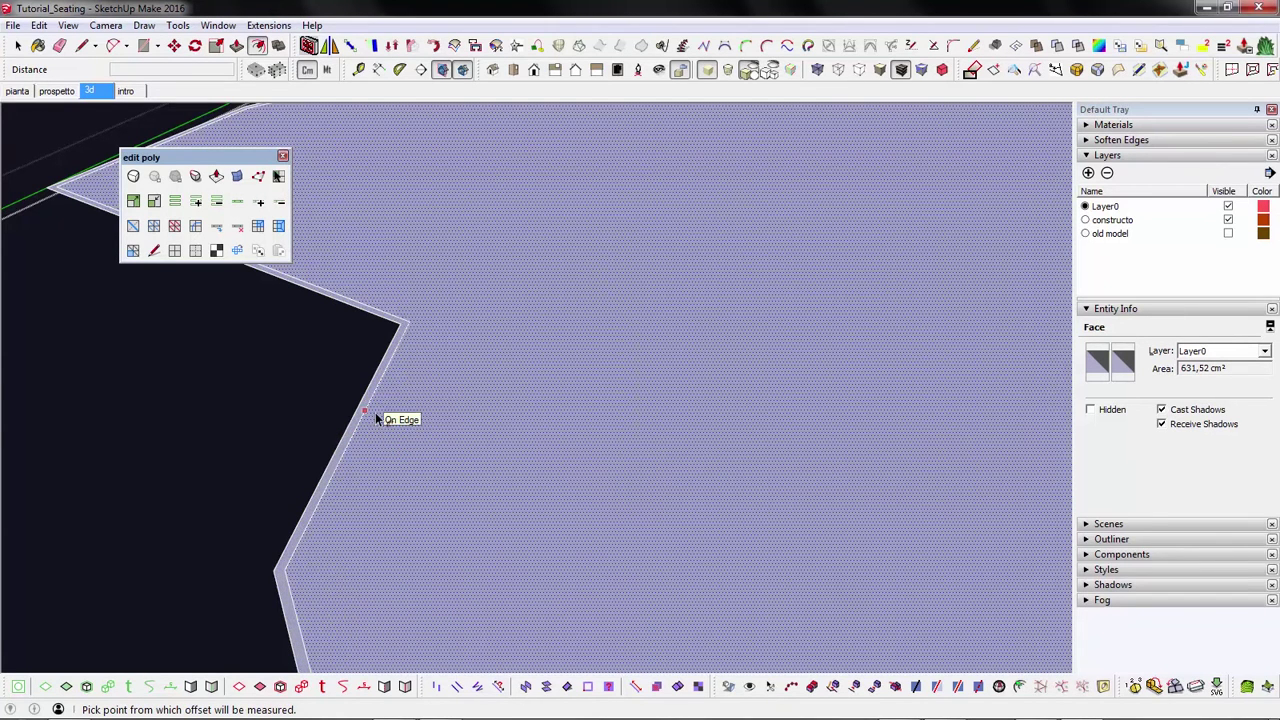
# - Offset the inner outline inward again by about 1.8 cm and delete the large central face
pyautogui.click(377, 417)
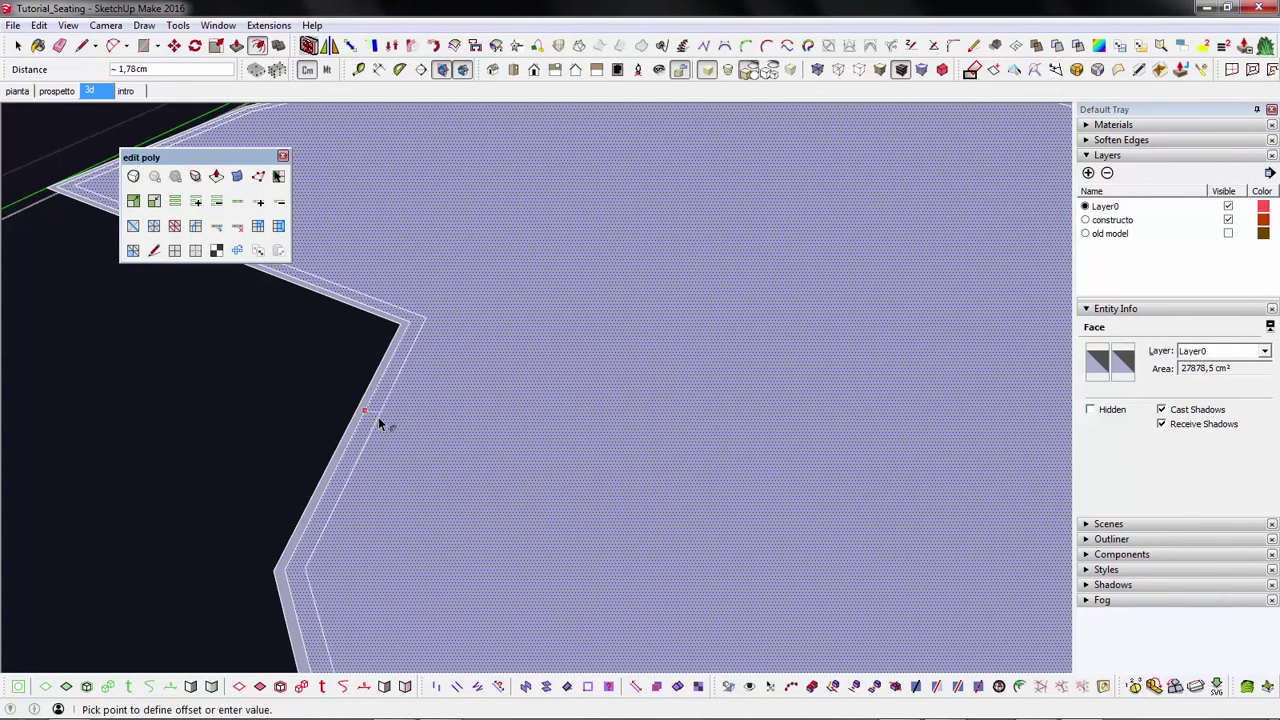
pyautogui.press('Escape')
pyautogui.scroll(-3, 427, 322)
pyautogui.press('space')
pyautogui.click(561, 410)
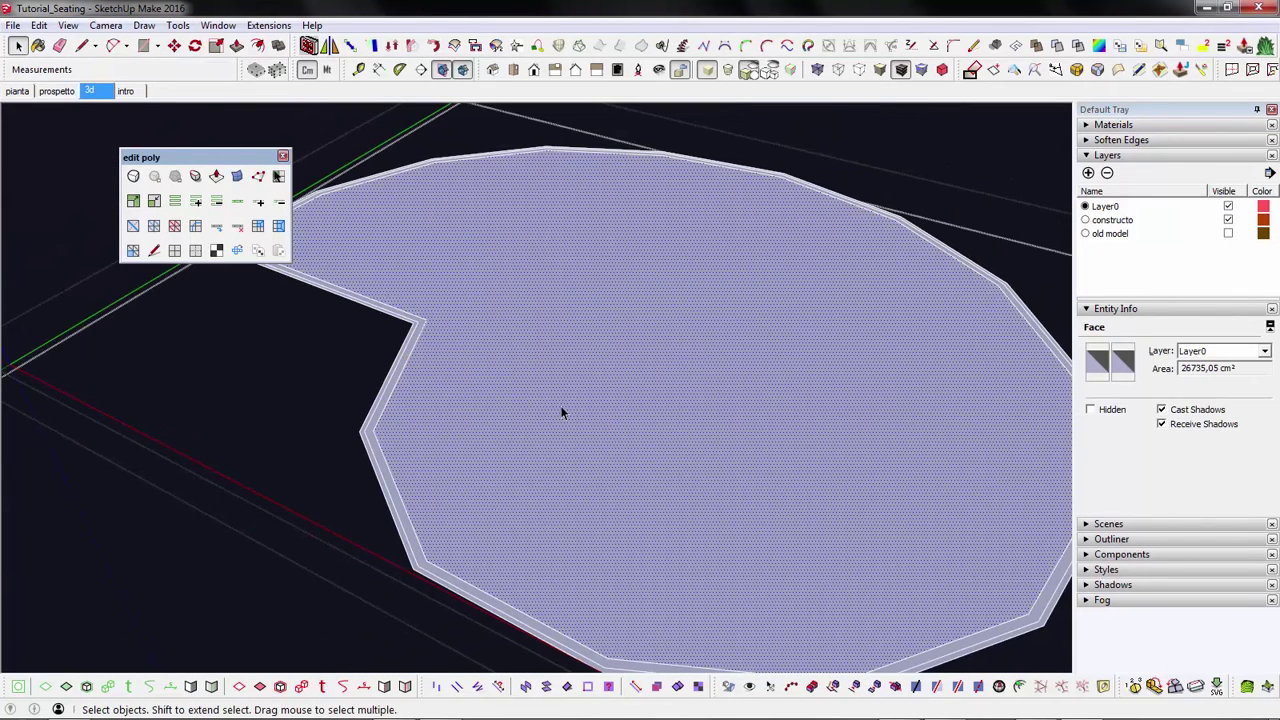
pyautogui.press('Delete')
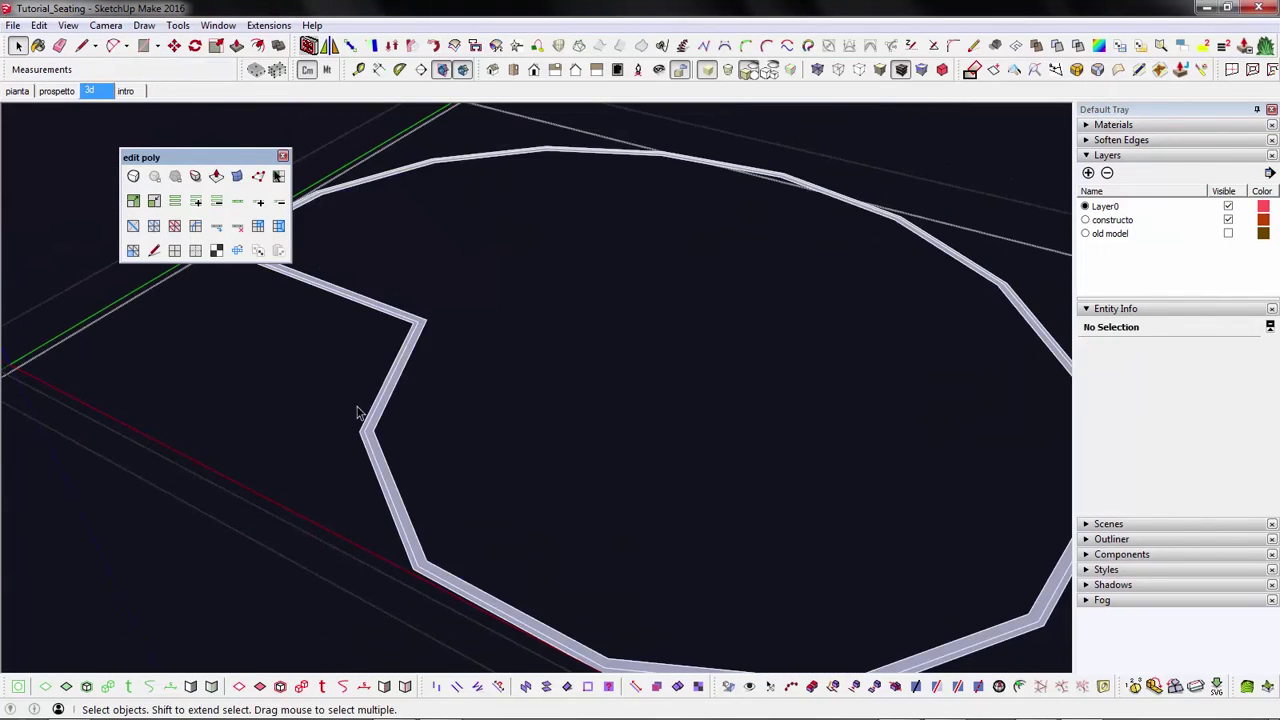
# - In the pianta scene, turn on subdivision for the double ring and examine its inner corner against the drawing
pyautogui.click(17, 91)
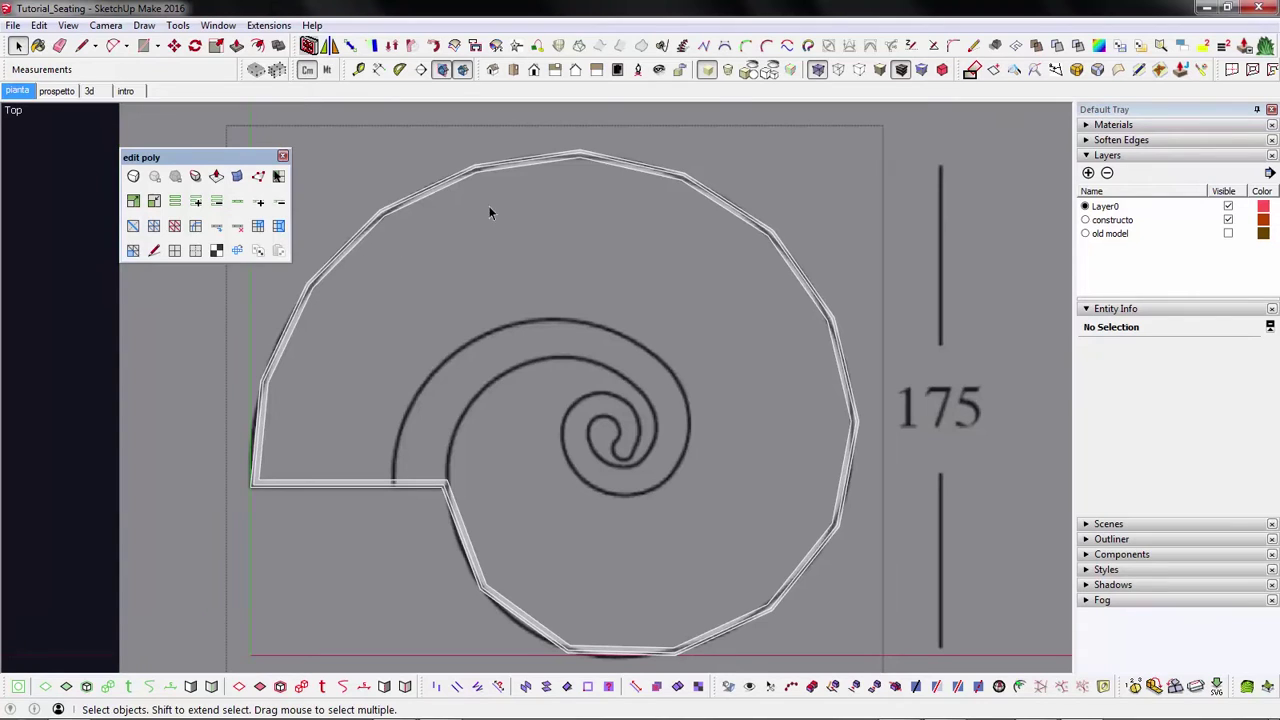
pyautogui.click(133, 176)
pyautogui.moveTo(456, 496); pyautogui.dragTo(443, 543, button='middle')
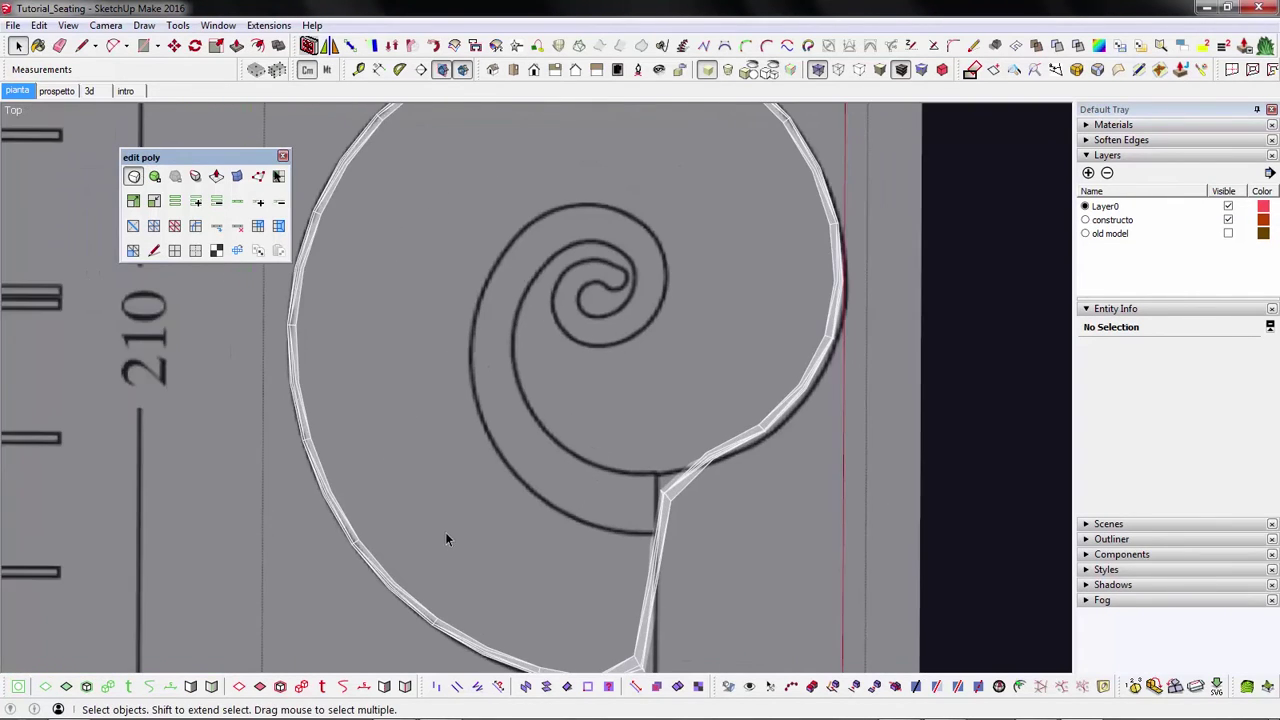
pyautogui.scroll(5, 643, 466)
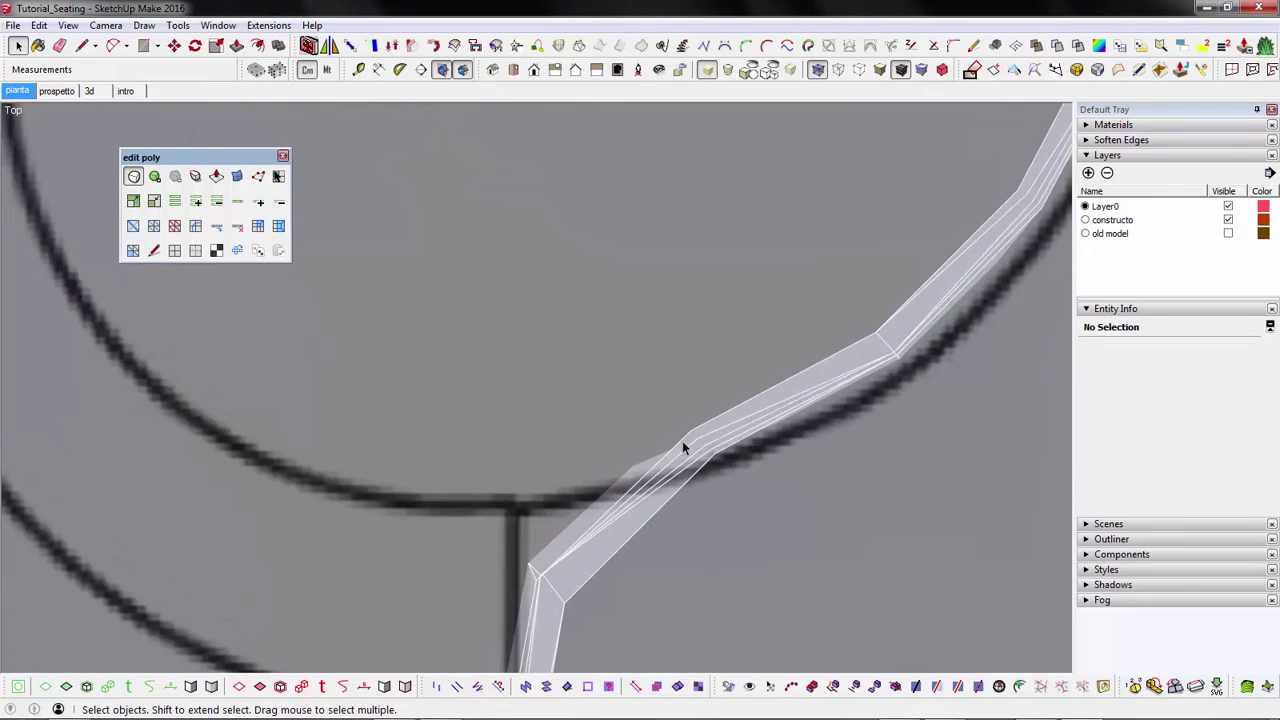
# - In the 3d scene, select both ring faces and connect the matching corners of the outlines with edges, splitting the ring into quads
pyautogui.scroll(-3, 644, 391)
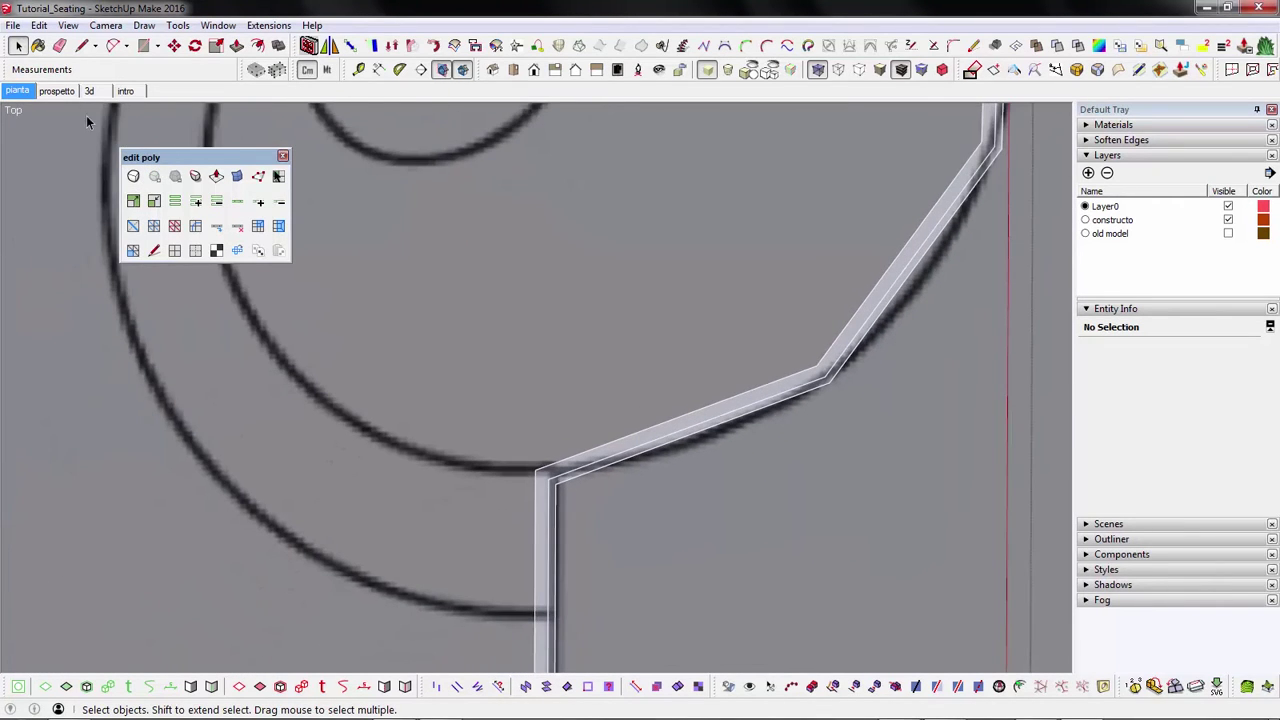
pyautogui.click(89, 91)
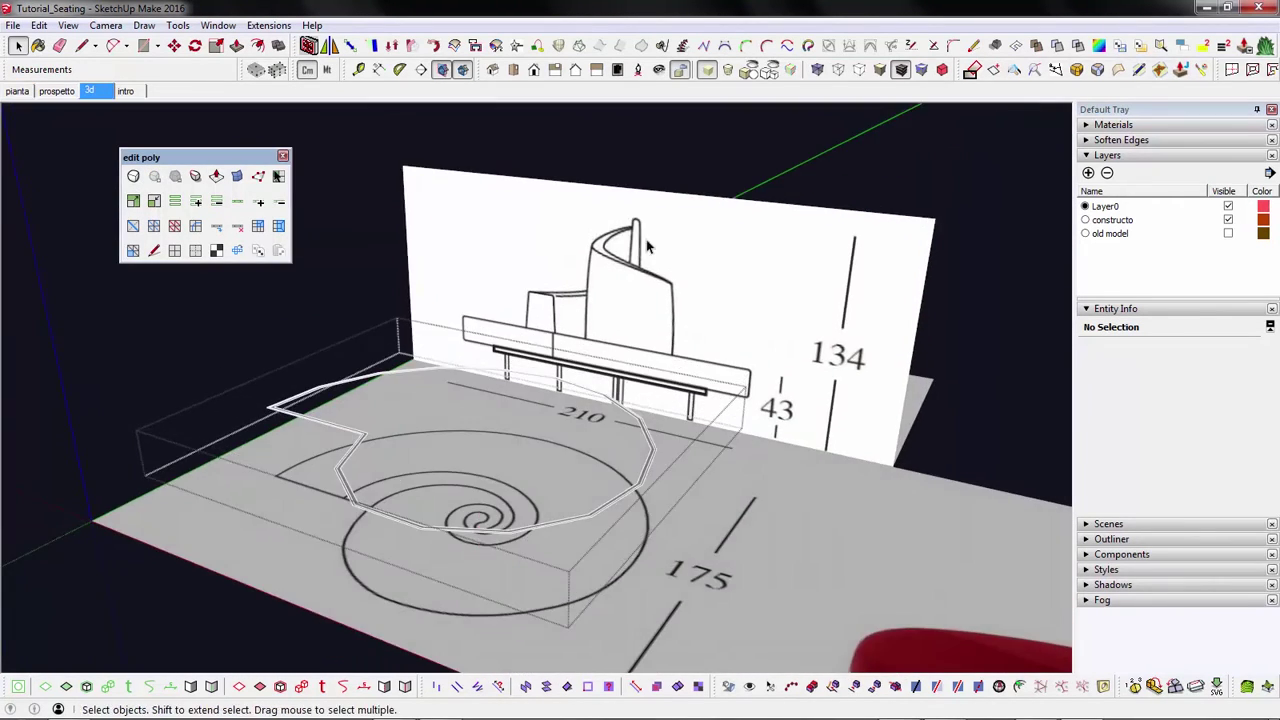
pyautogui.scroll(10, 342, 460)
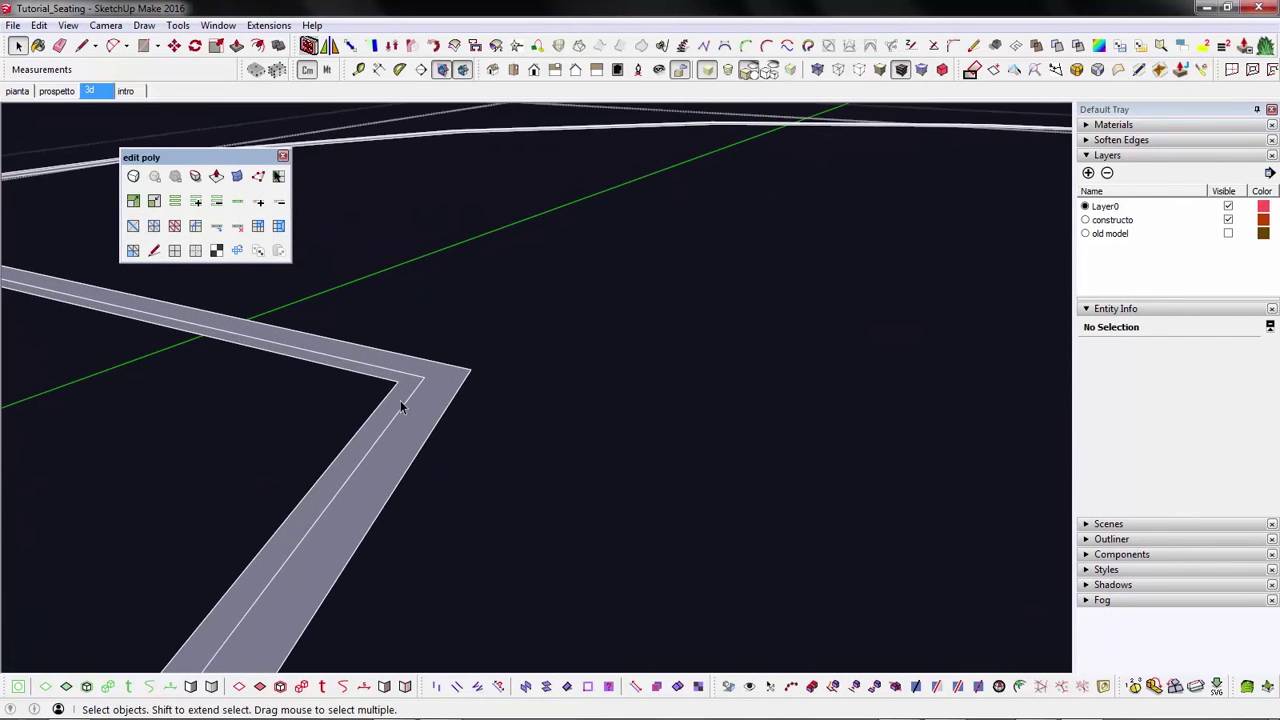
pyautogui.click(400, 400)
pyautogui.moveTo(430, 408); pyautogui.dragTo(549, 463, button='middle')
pyautogui.keyDown('shift'); pyautogui.click(397, 440); pyautogui.keyUp('shift')
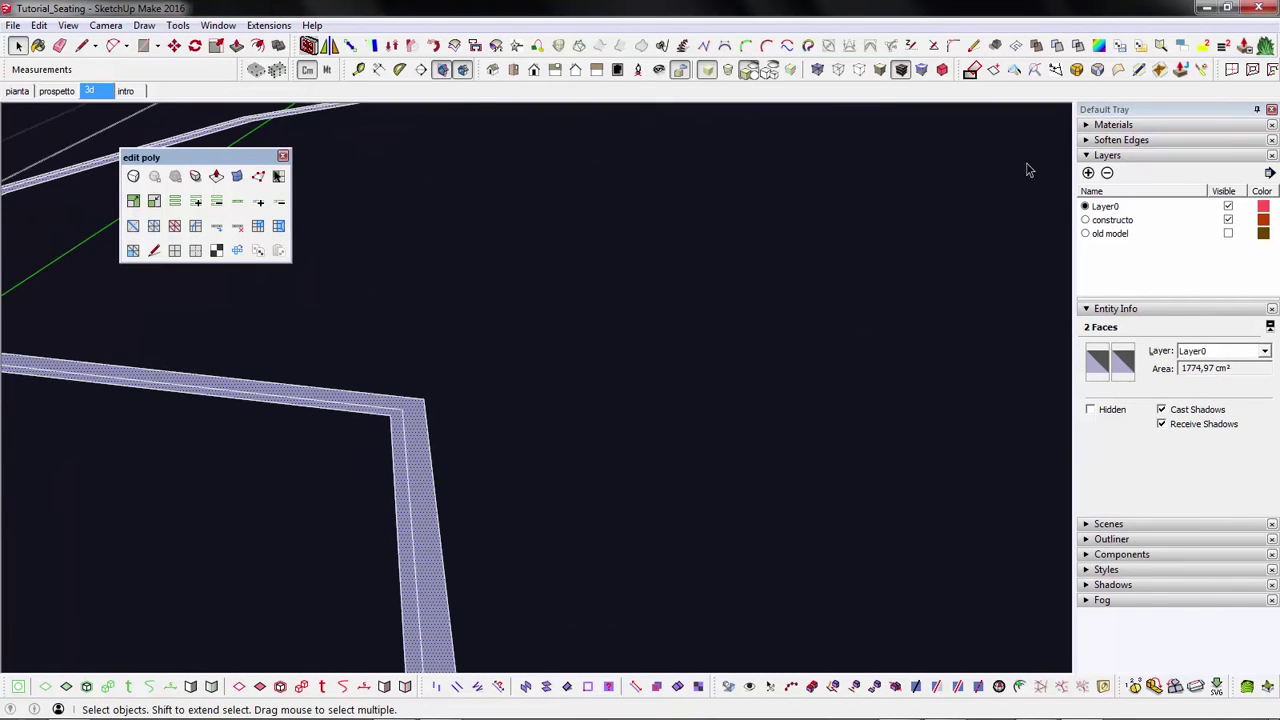
pyautogui.click(1248, 68)
pyautogui.scroll(-6, 451, 457)
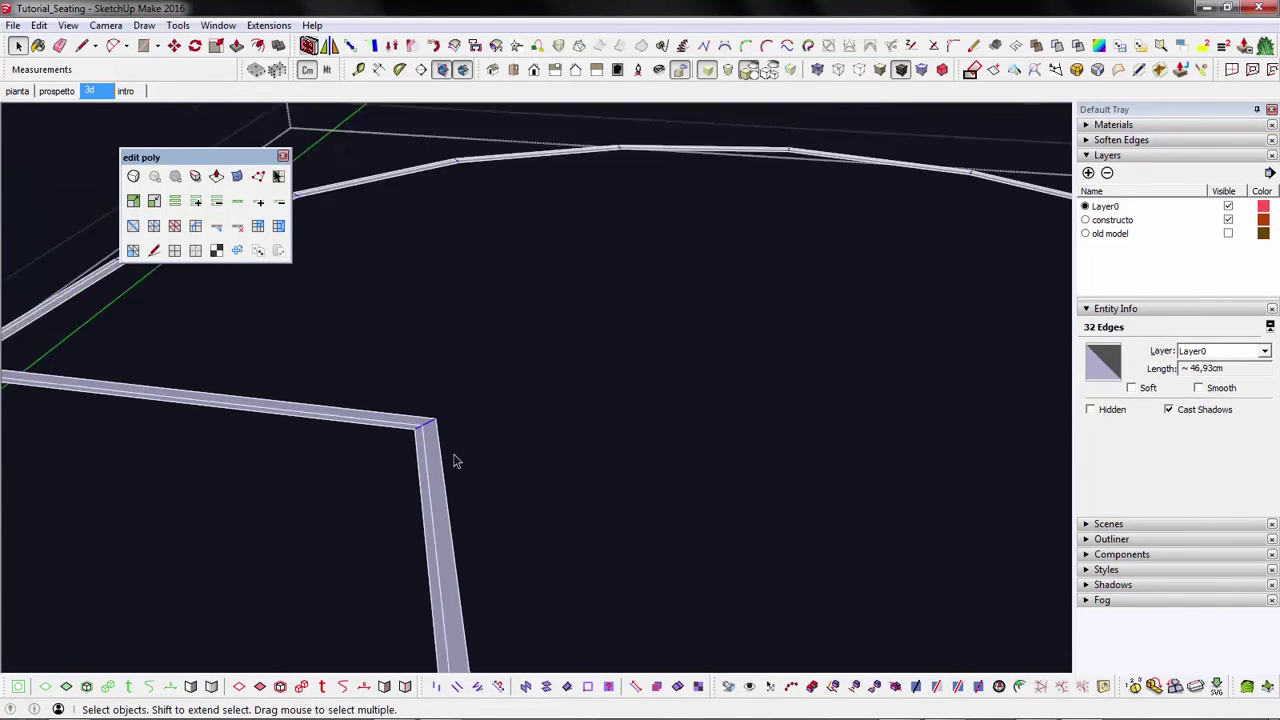
# - Preview the quad ring with subdivision at an increased level, examine its corners, and return to the unsubdivided mesh
pyautogui.click(133, 176)
pyautogui.click(263, 294)
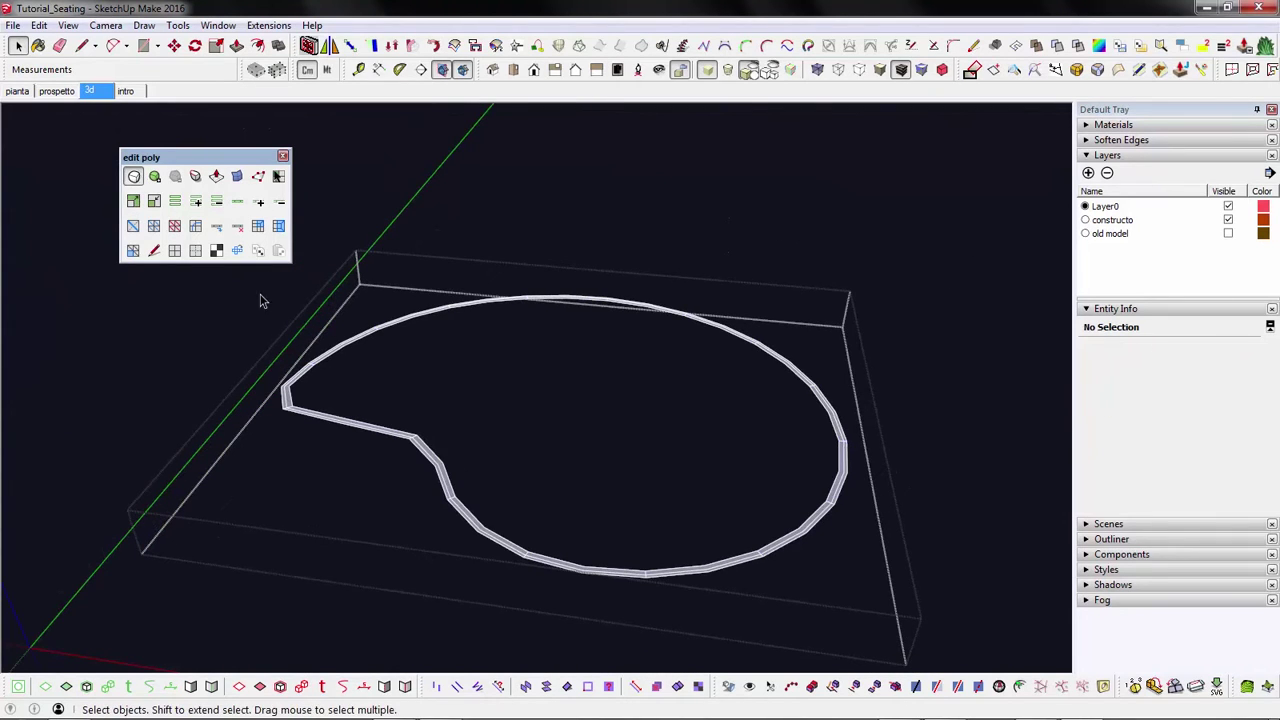
pyautogui.click(155, 176)
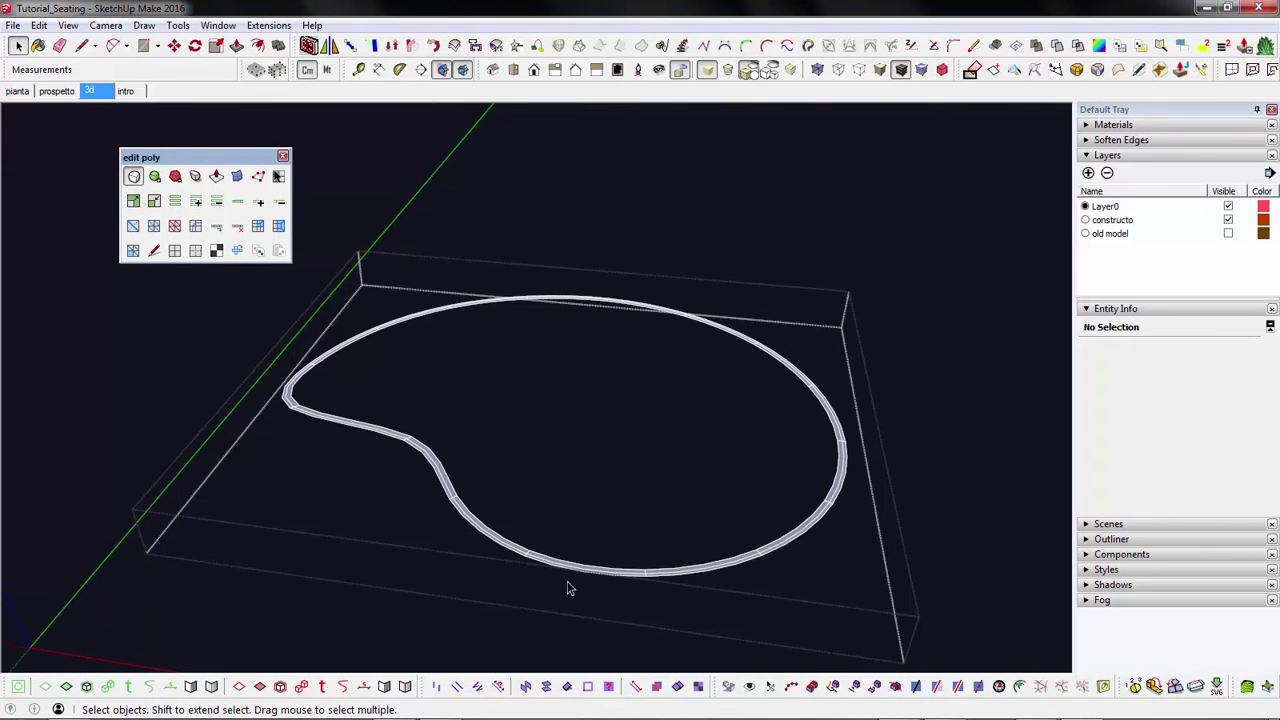
pyautogui.scroll(2, 516, 557)
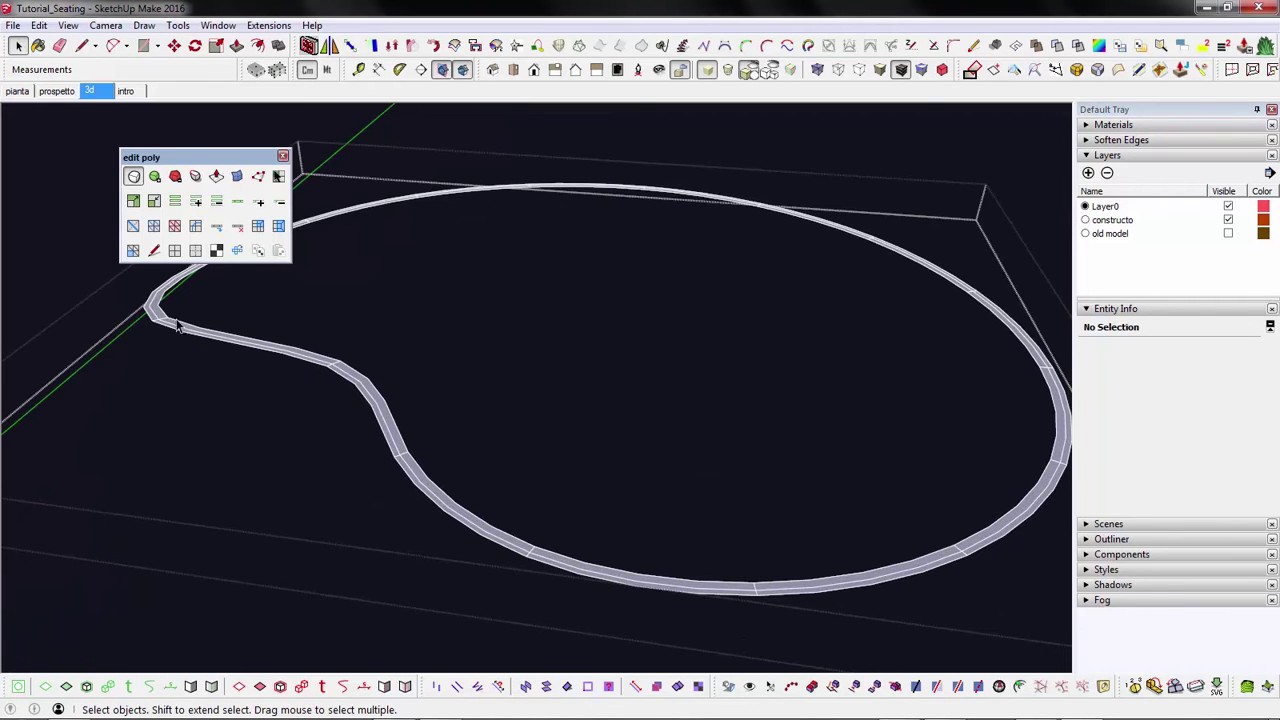
pyautogui.moveTo(178, 325); pyautogui.dragTo(716, 388, button='middle')
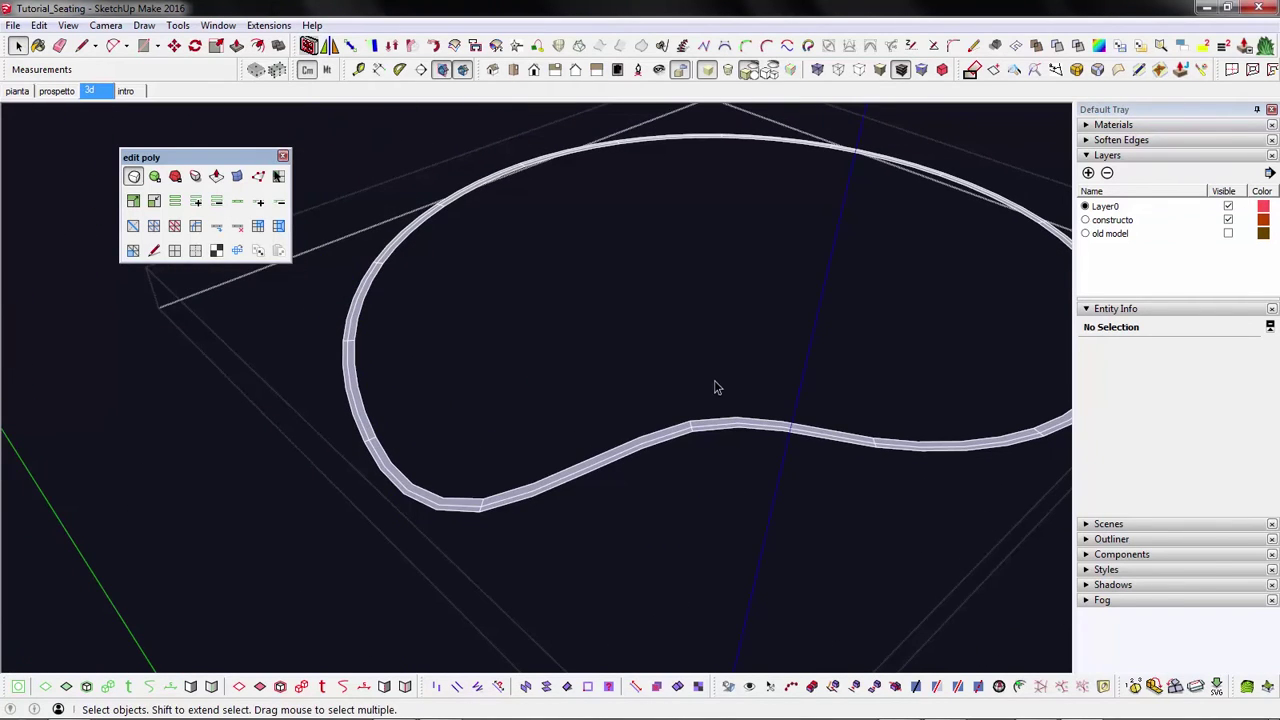
pyautogui.click(133, 176)
pyautogui.scroll(-2, 282, 425)
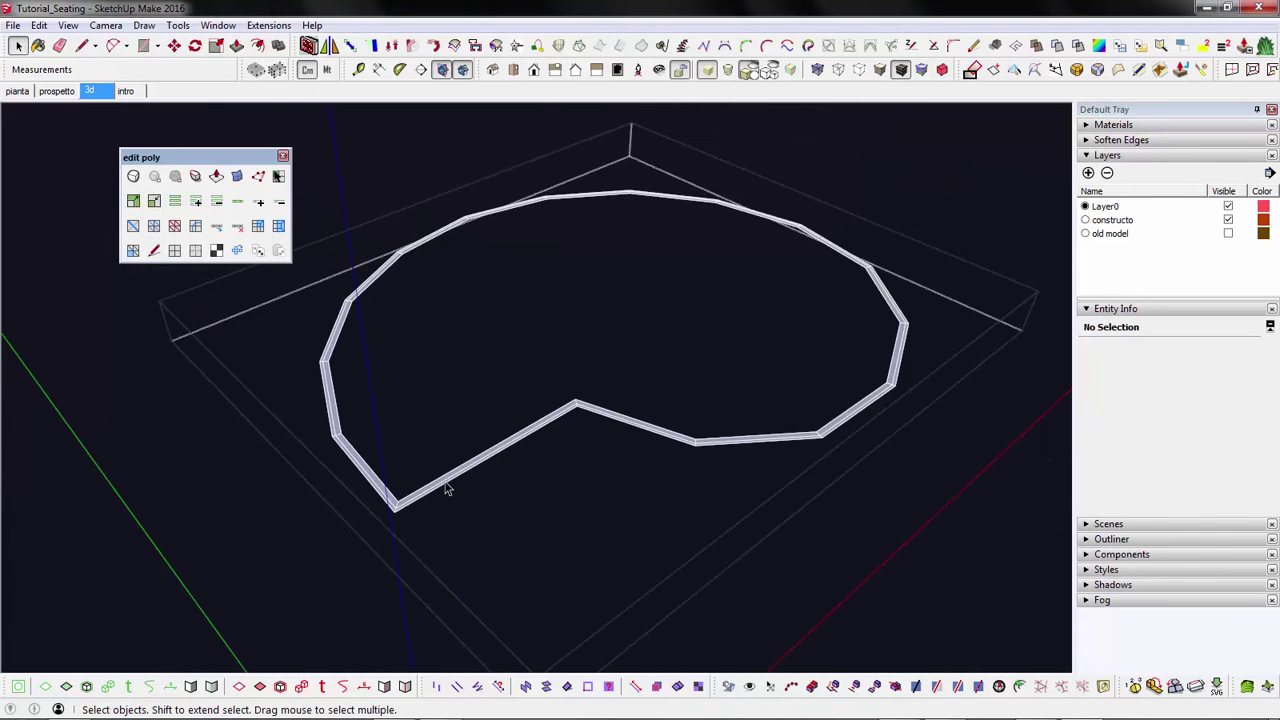
# - Select the ring's outer edge loop and lower its vertices by about 2 cm in the prospetto scene
pyautogui.scroll(4, 447, 488)
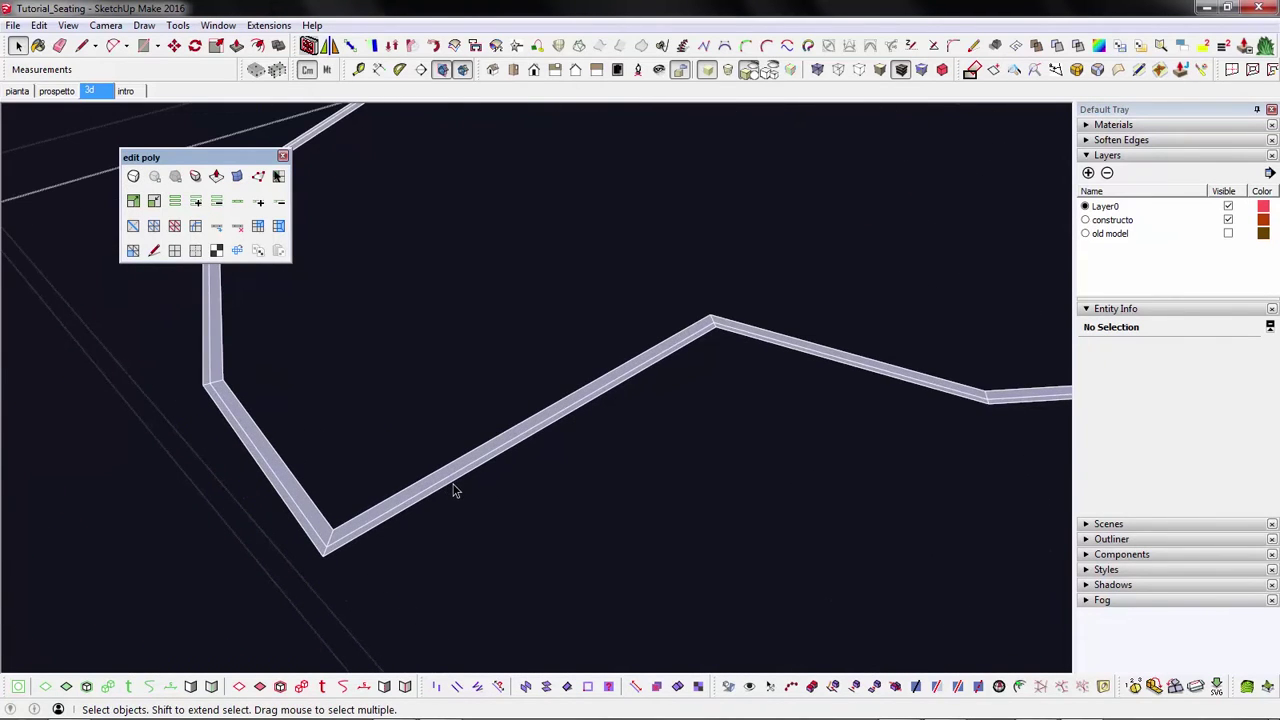
pyautogui.click(455, 478)
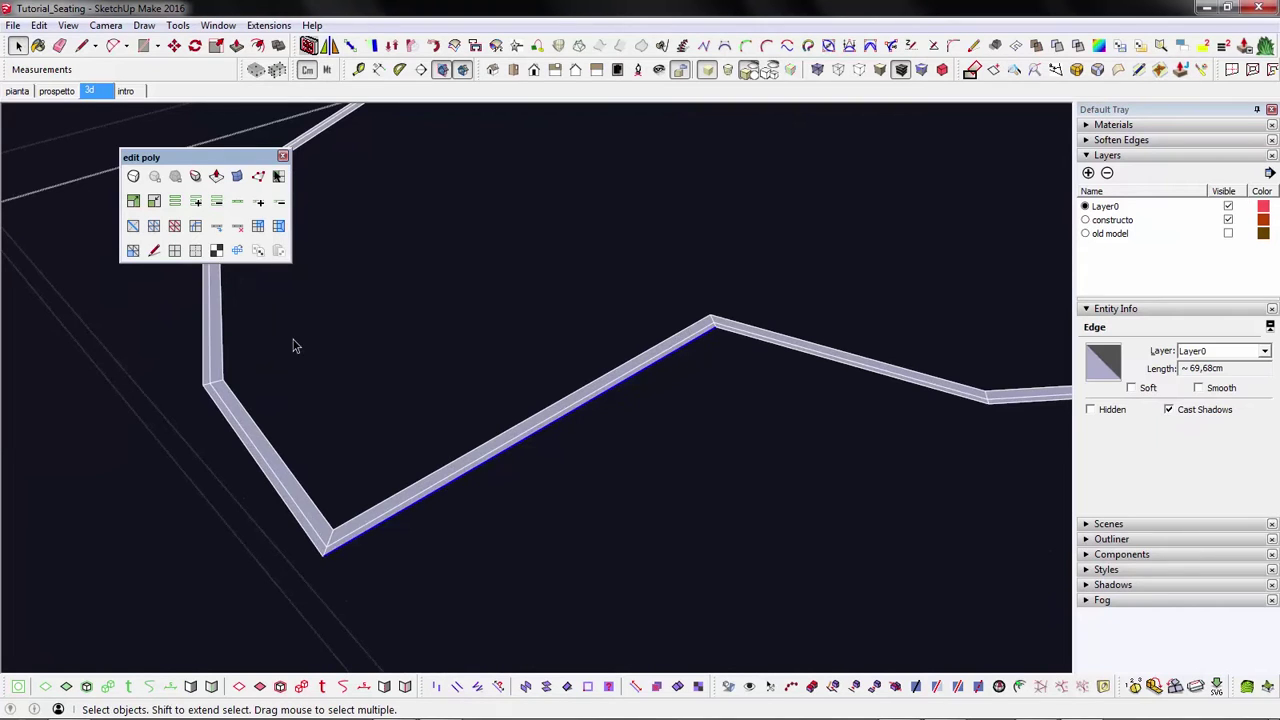
pyautogui.click(238, 203)
pyautogui.scroll(-4, 285, 495)
pyautogui.moveTo(395, 462); pyautogui.dragTo(420, 414, button='middle')
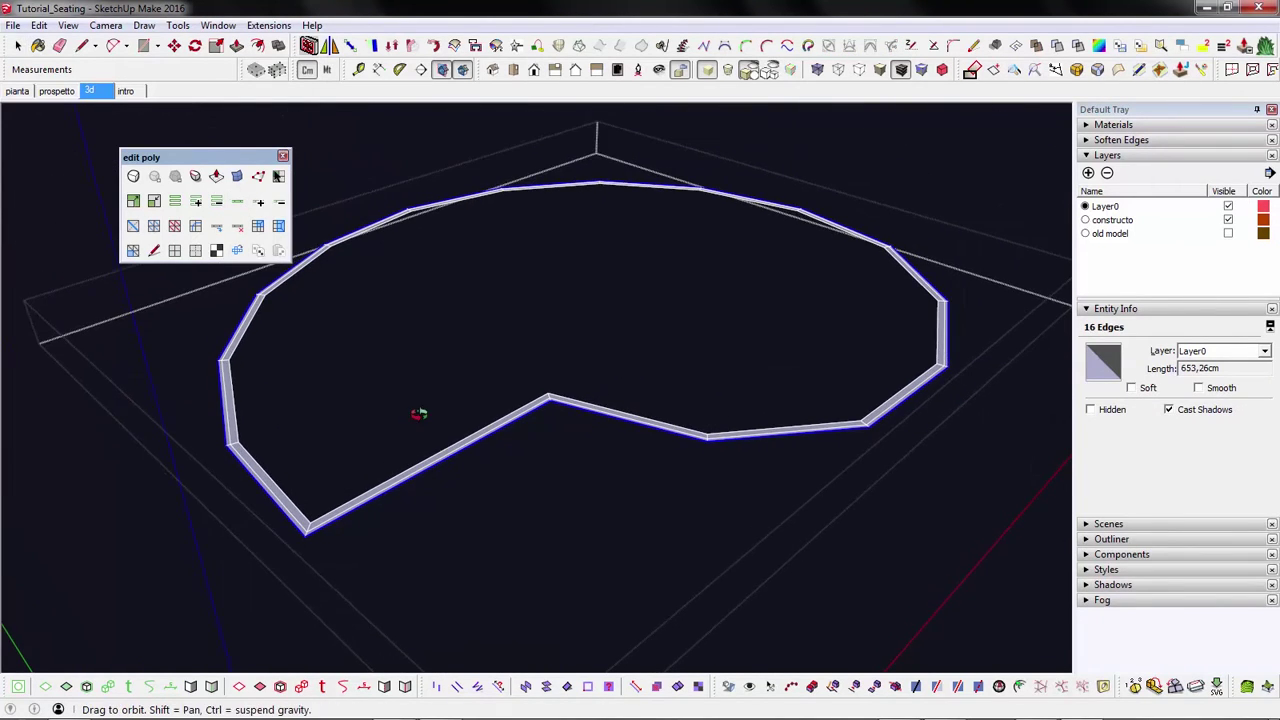
pyautogui.click(258, 176)
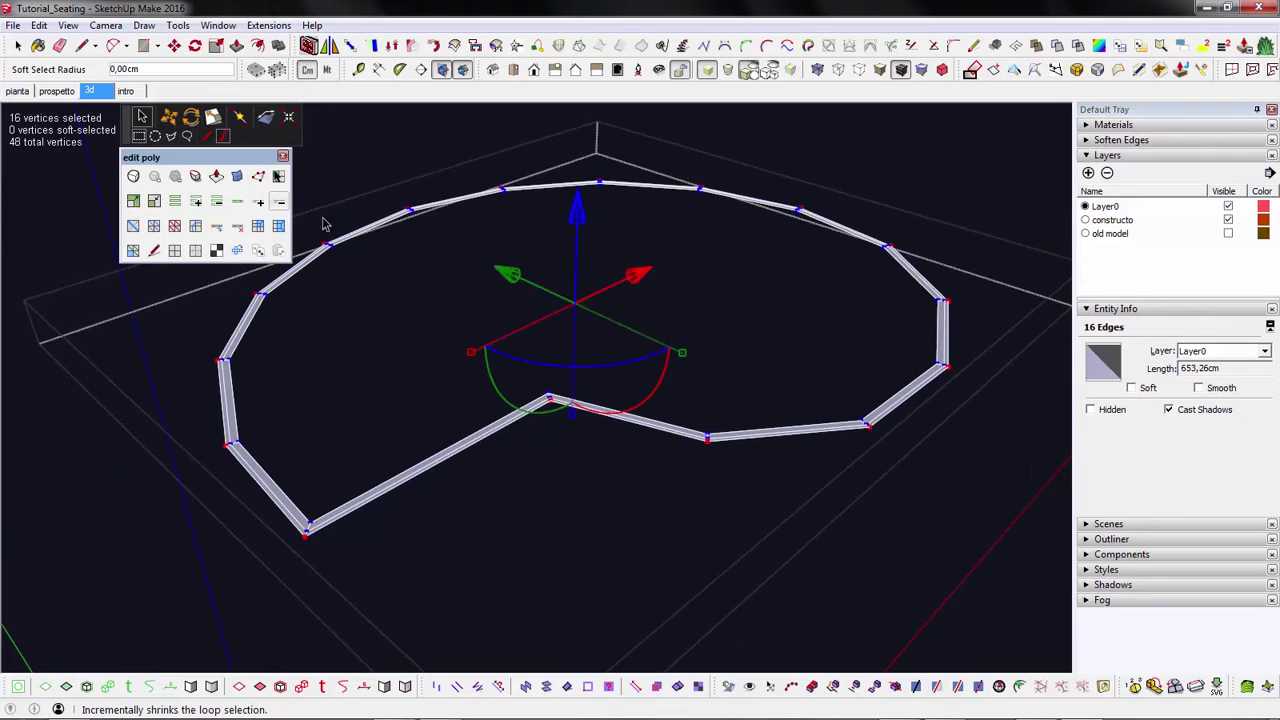
pyautogui.click(56, 91)
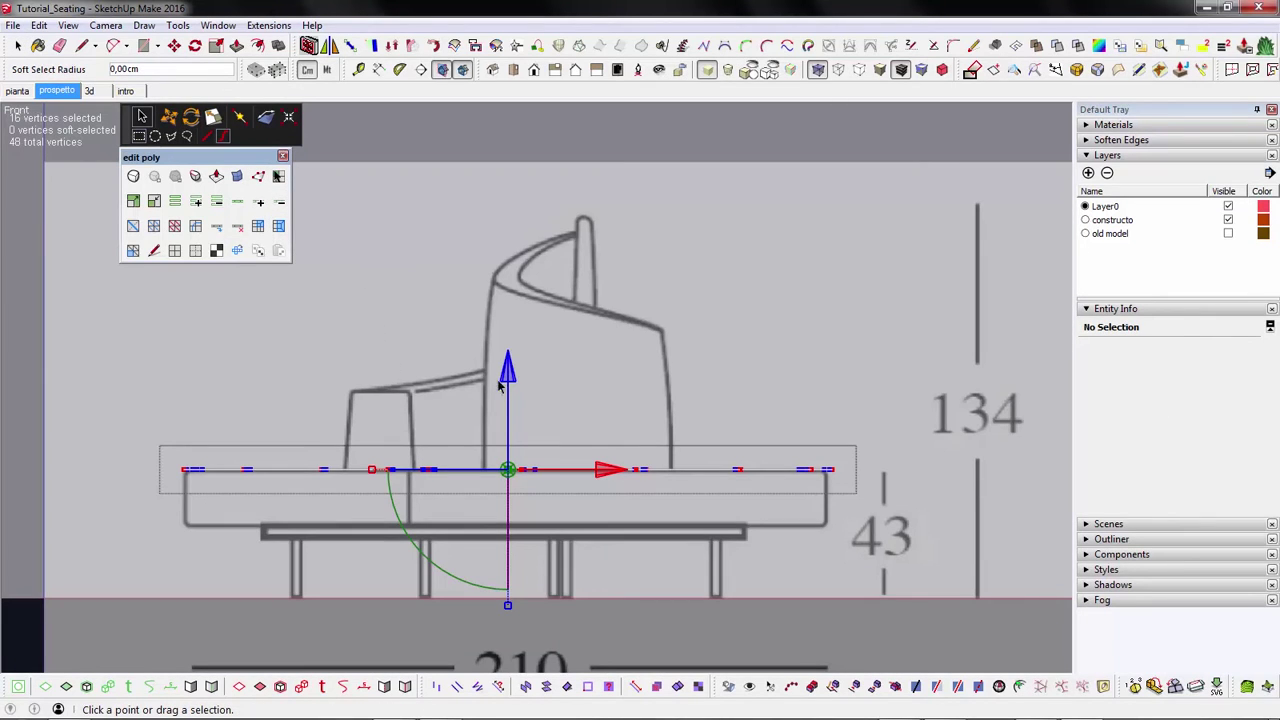
pyautogui.scroll(2, 460, 437)
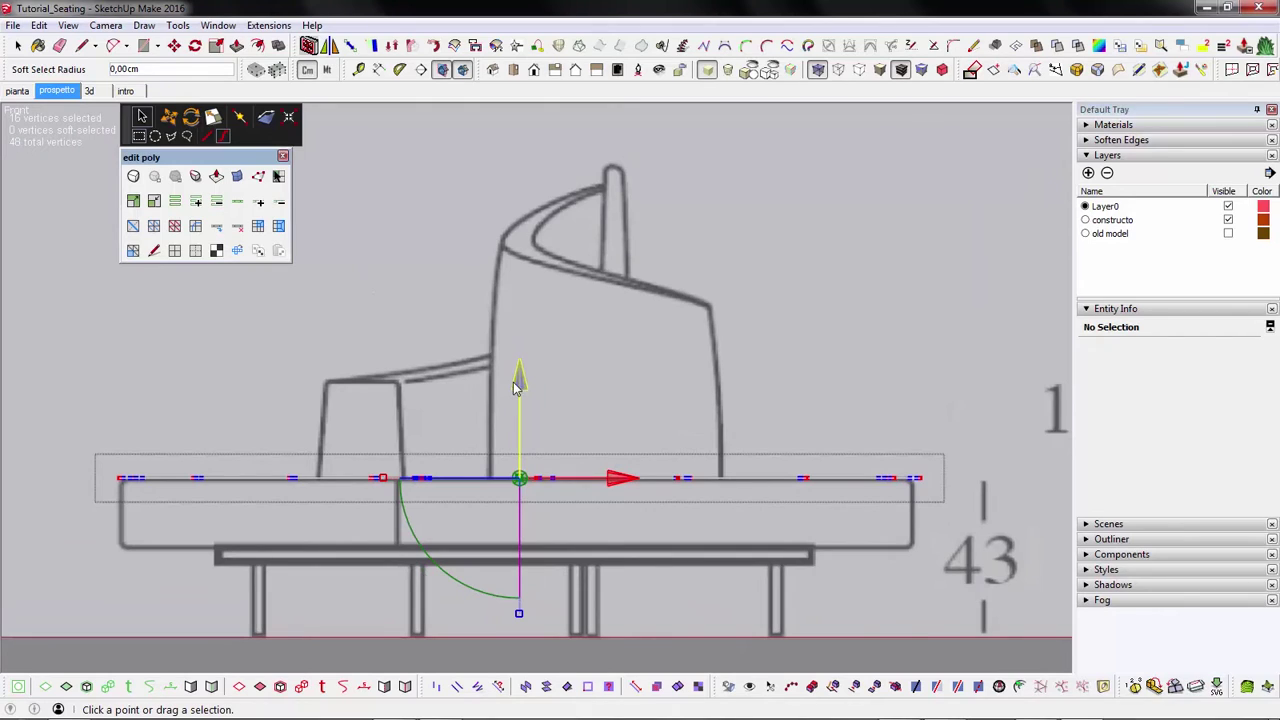
pyautogui.moveTo(519, 390); pyautogui.dragTo(521, 397)
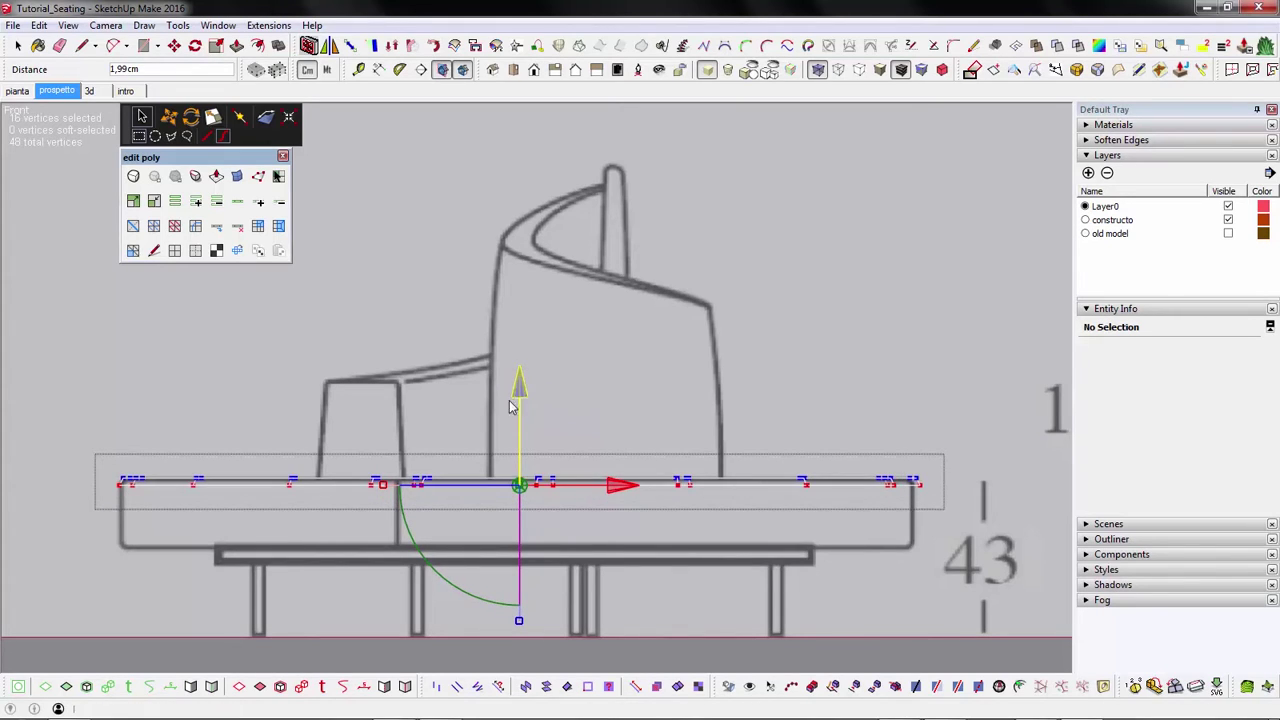
# - Leave vertex editing in the 3d scene, select the lower outer edge of the long straight side, and hide the rest of the model
pyautogui.click(89, 91)
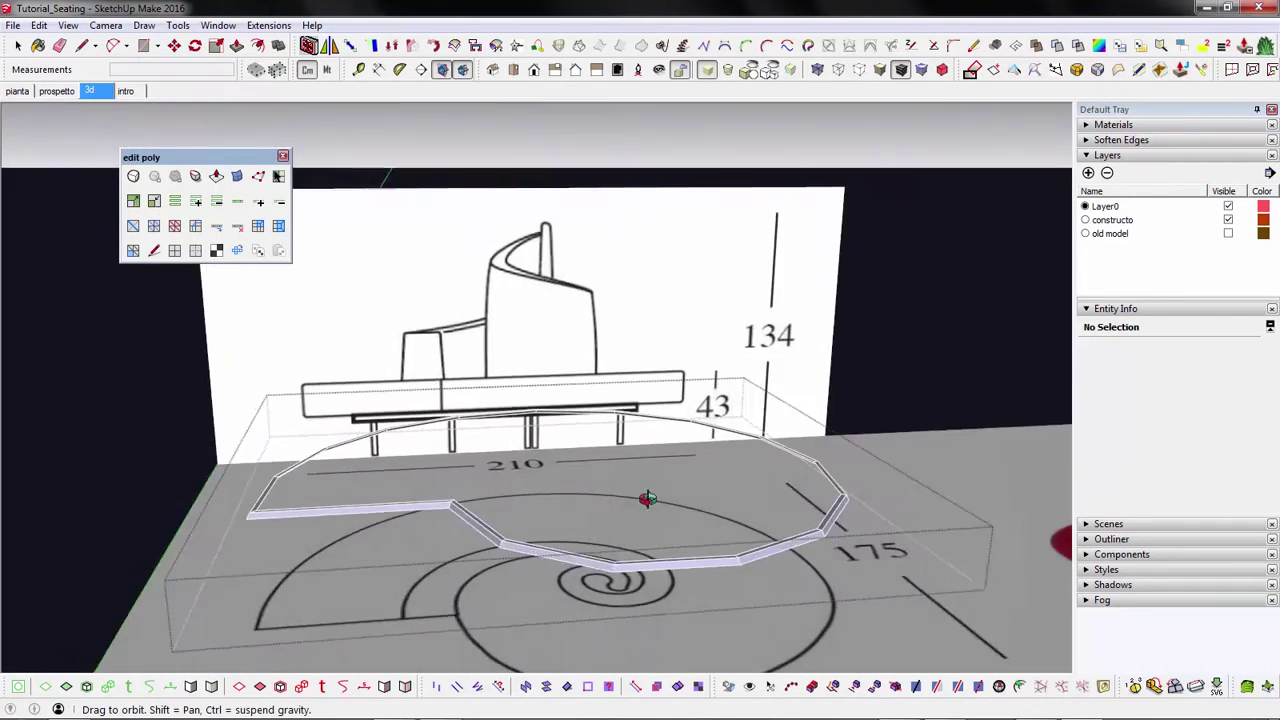
pyautogui.press('space')
pyautogui.scroll(4, 422, 572)
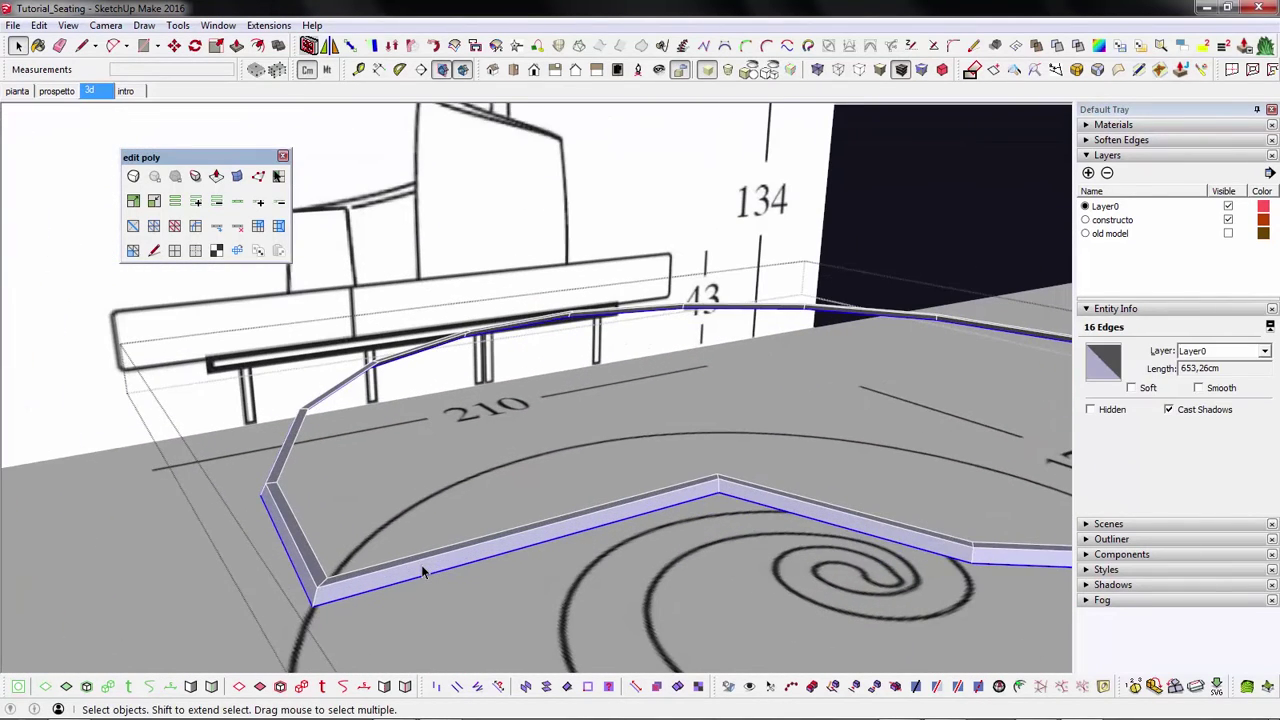
pyautogui.click(438, 569)
pyautogui.moveTo(457, 551); pyautogui.dragTo(476, 560, button='middle')
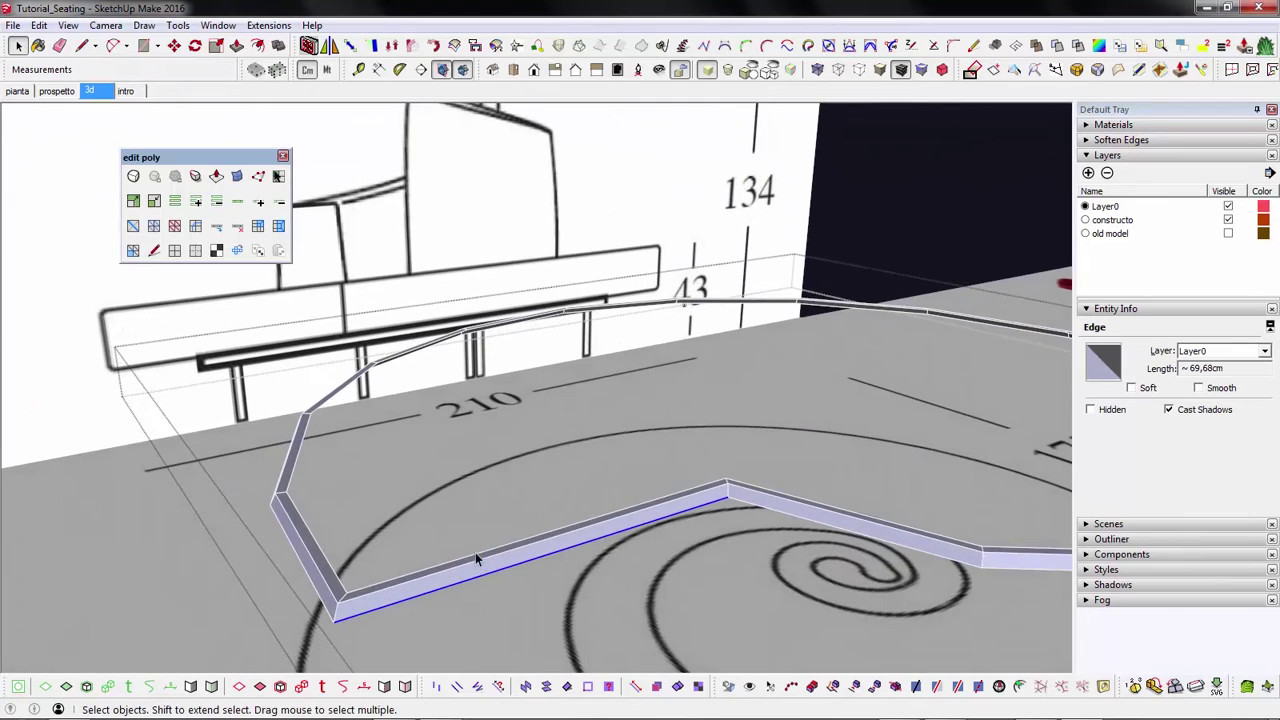
pyautogui.click(748, 72)
pyautogui.scroll(-3, 526, 486)
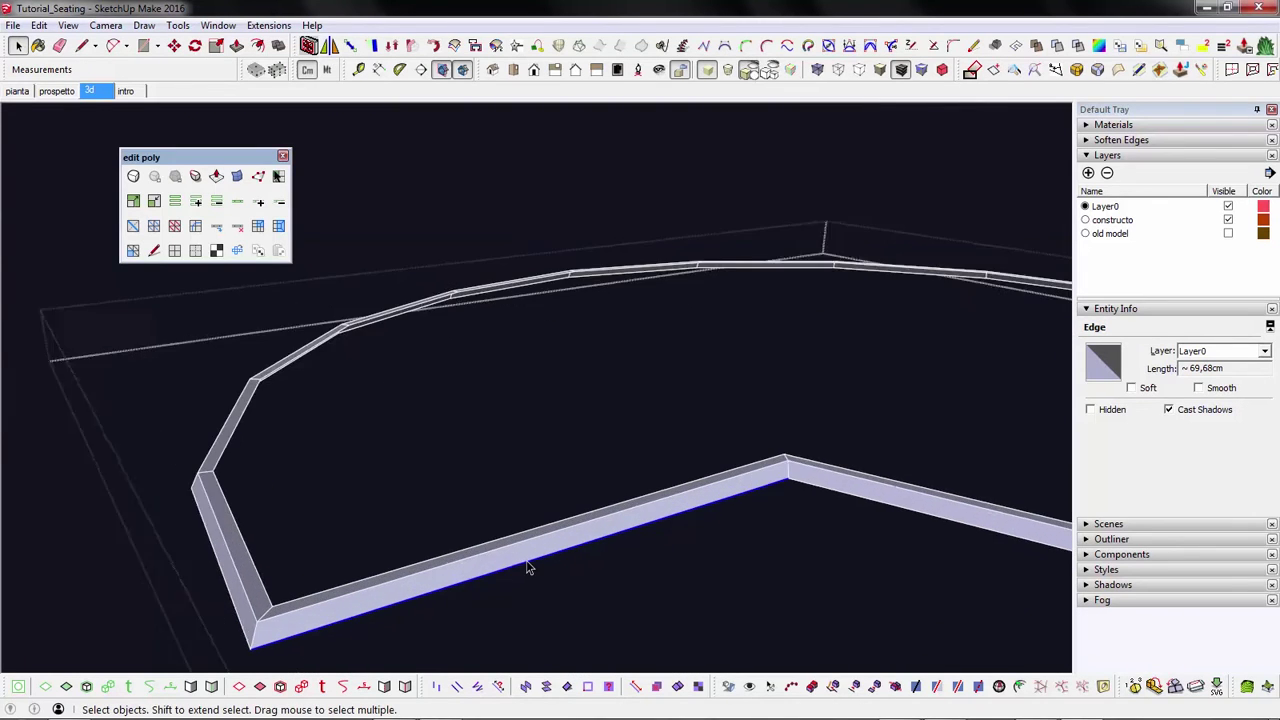
pyautogui.scroll(3, 670, 490)
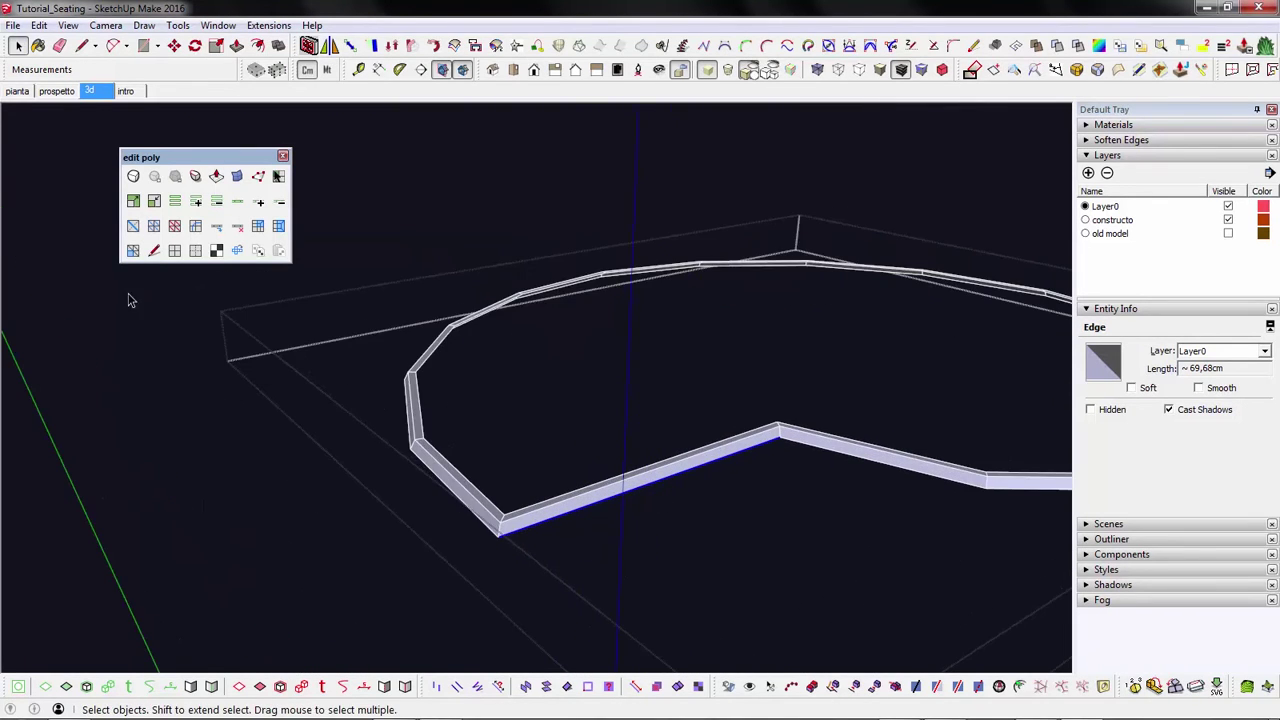
# - Extend the selection to the straight side's edge ring and connect it with 2 segments and a pinch of 90
pyautogui.click(179, 203)
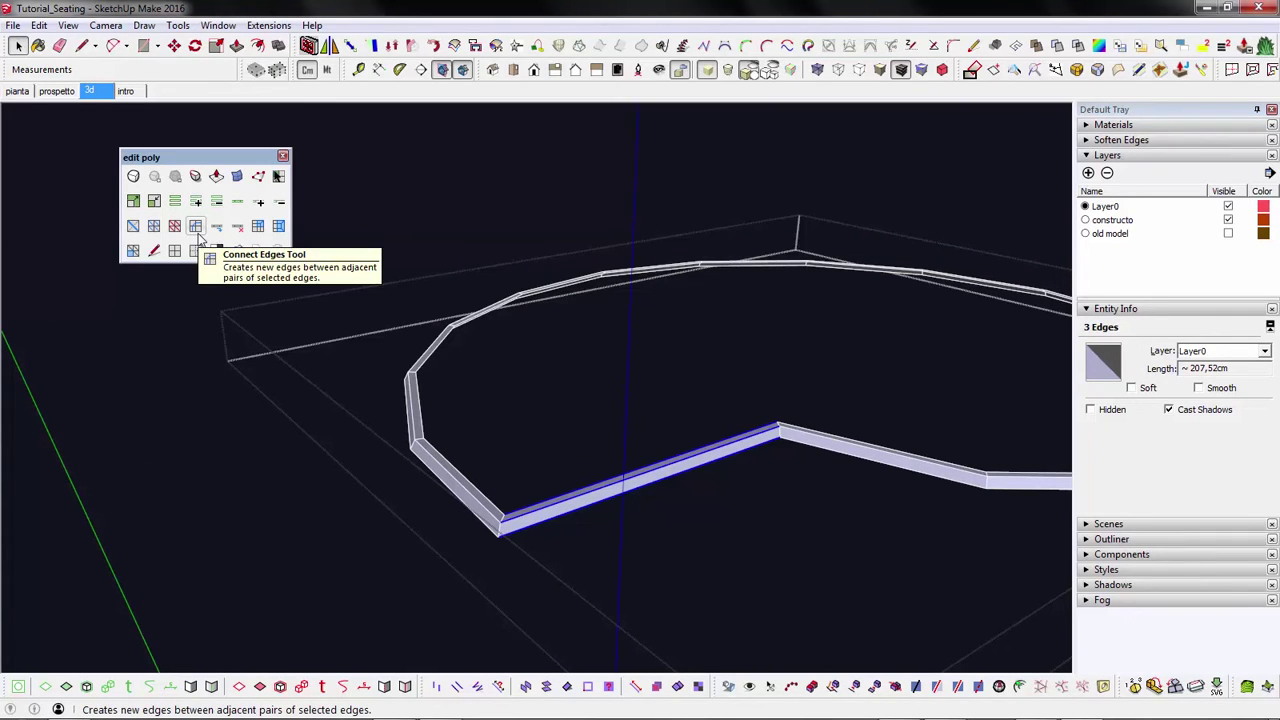
pyautogui.click(197, 234)
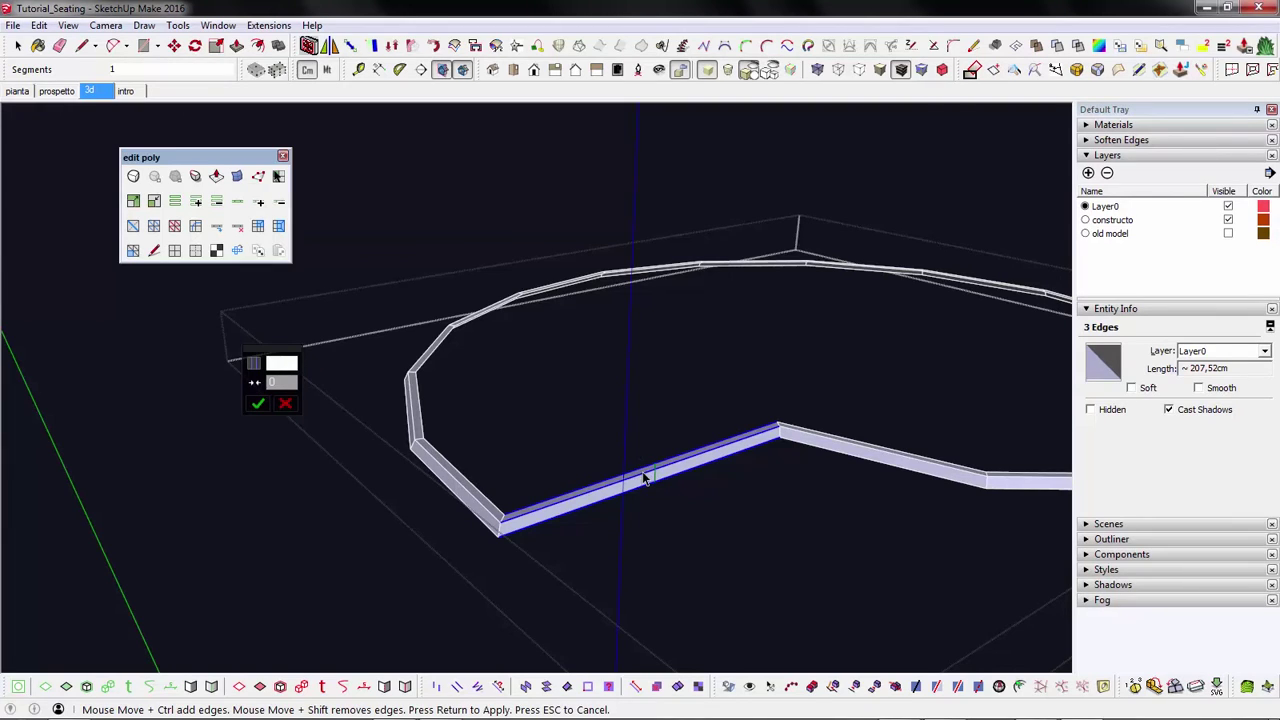
pyautogui.write('2')
pyautogui.press('Return')
pyautogui.click(288, 384)
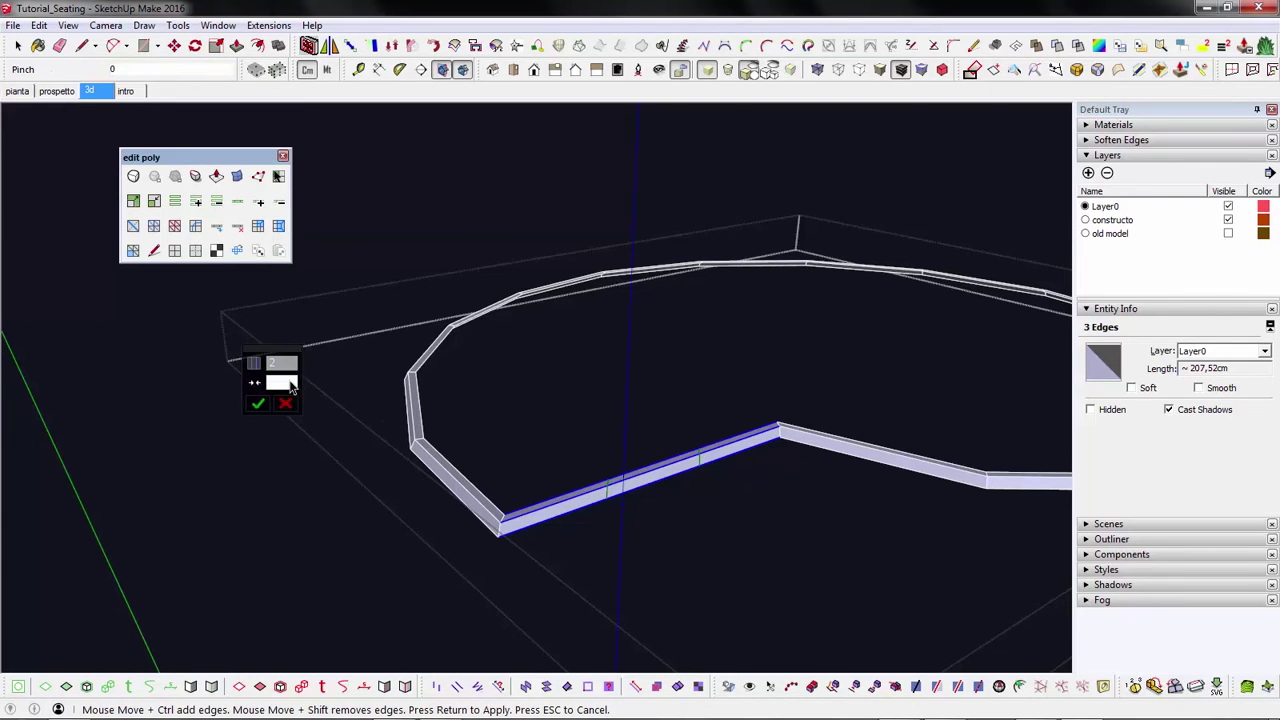
pyautogui.write('1')
pyautogui.write('90')
pyautogui.click(263, 408)
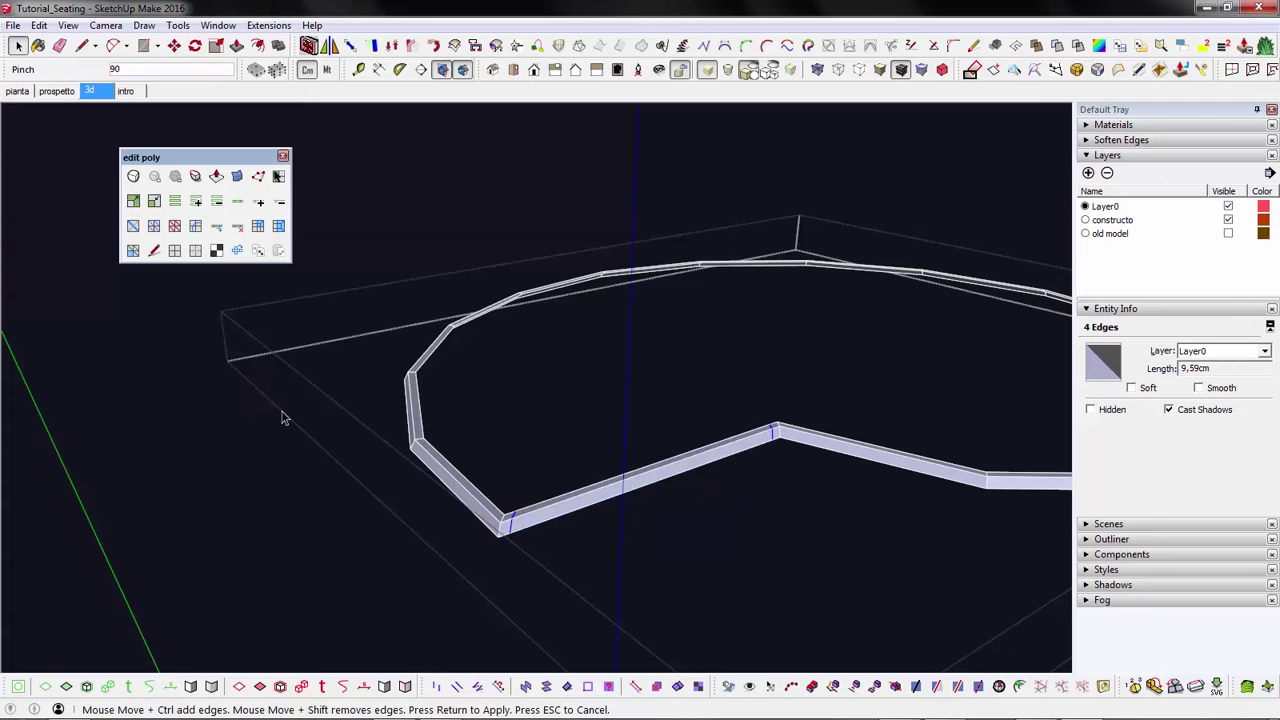
# - Select the edge rings of the two sides adjoining the long straight side and connect them with 2 segments, adjusting the pinch to suit the corner spacing
pyautogui.moveTo(588, 487); pyautogui.dragTo(580, 549, button='middle')
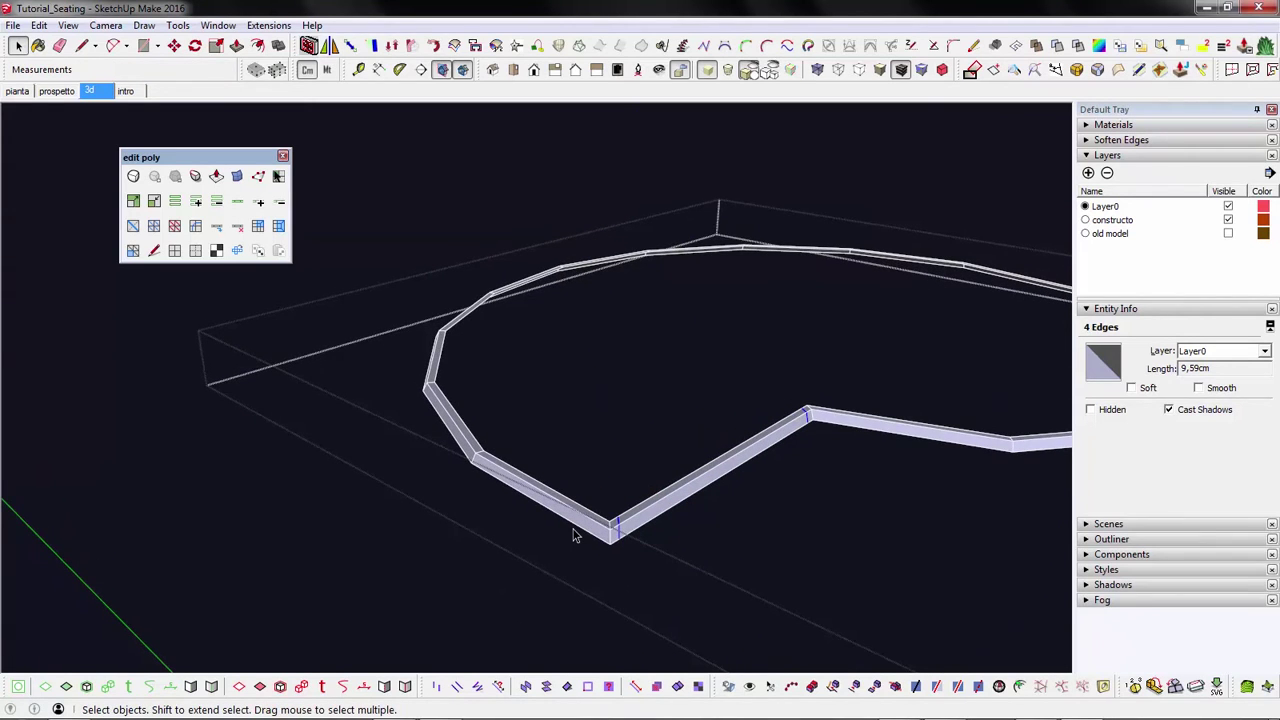
pyautogui.click(572, 530)
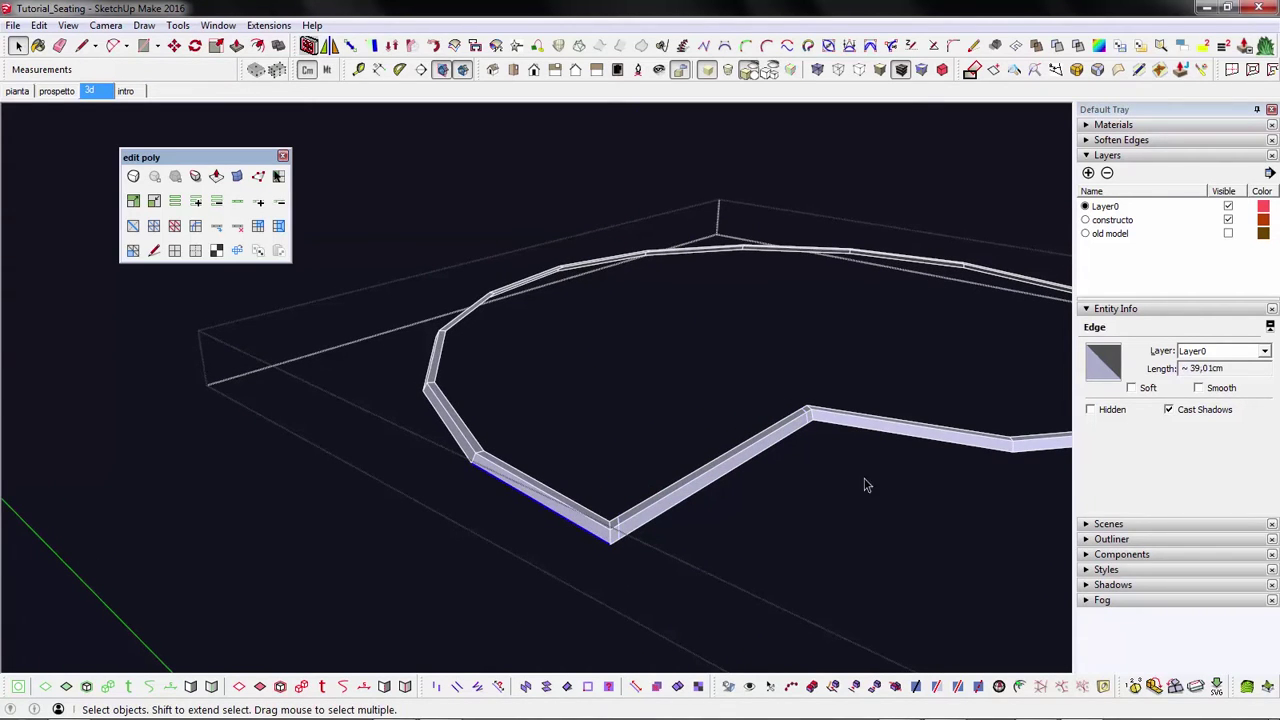
pyautogui.keyDown('shift'); pyautogui.click(885, 437); pyautogui.keyUp('shift')
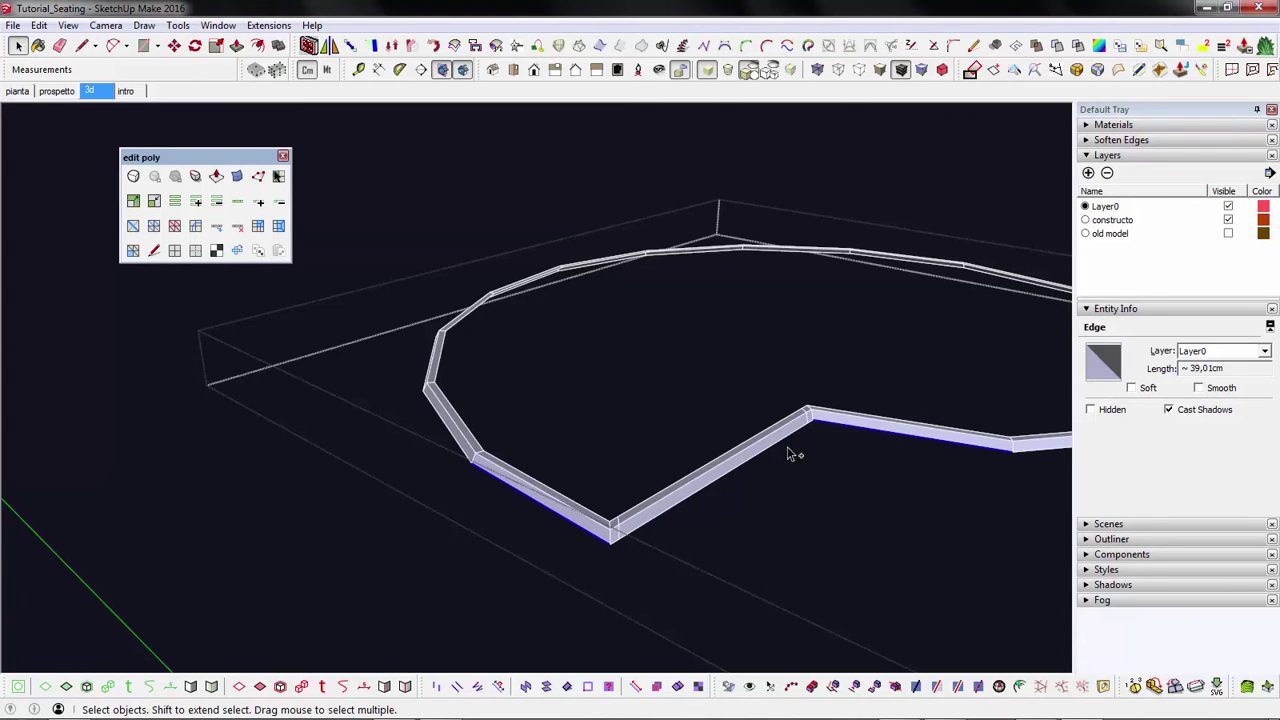
pyautogui.click(176, 203)
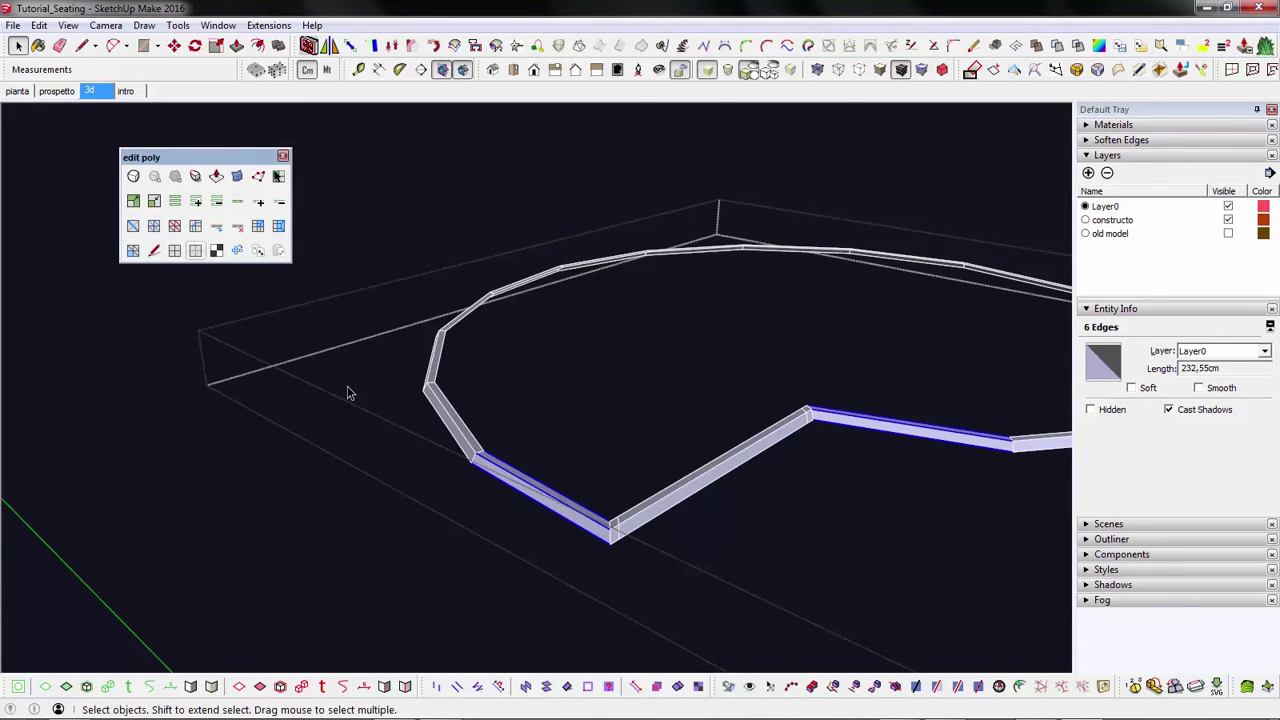
pyautogui.click(196, 226)
pyautogui.scroll(4, 676, 512)
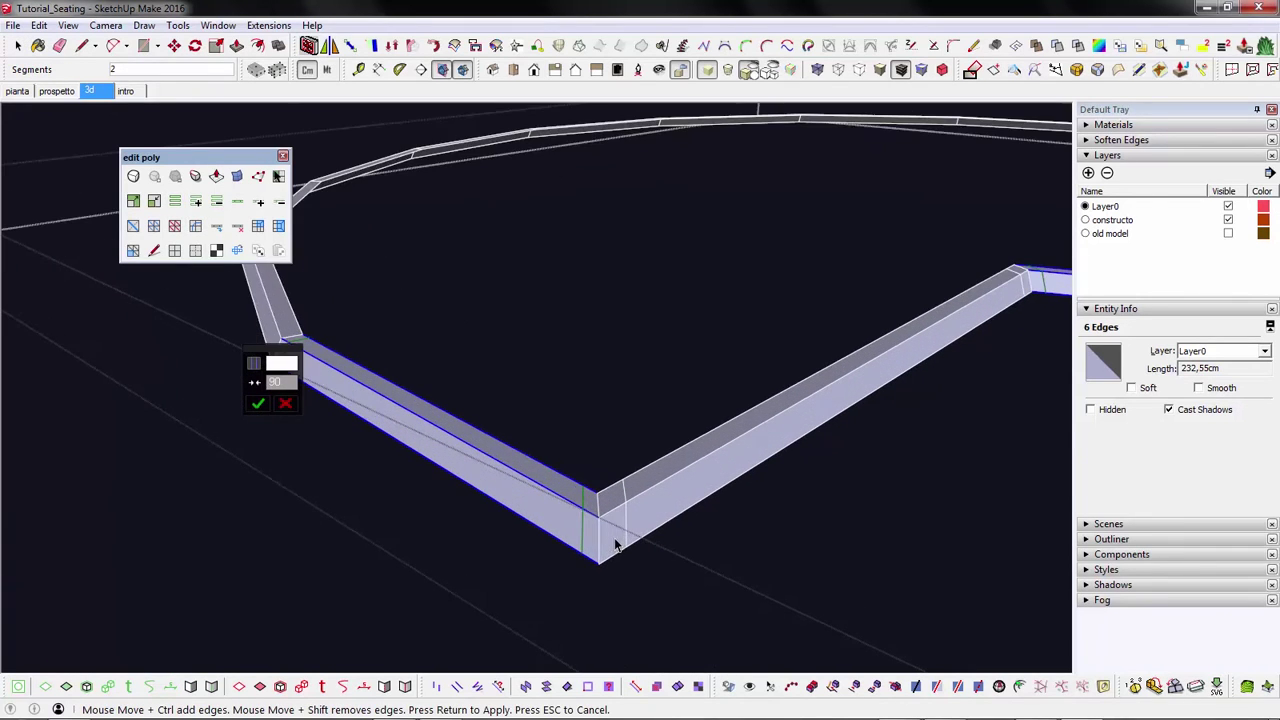
pyautogui.scroll(1, 586, 520)
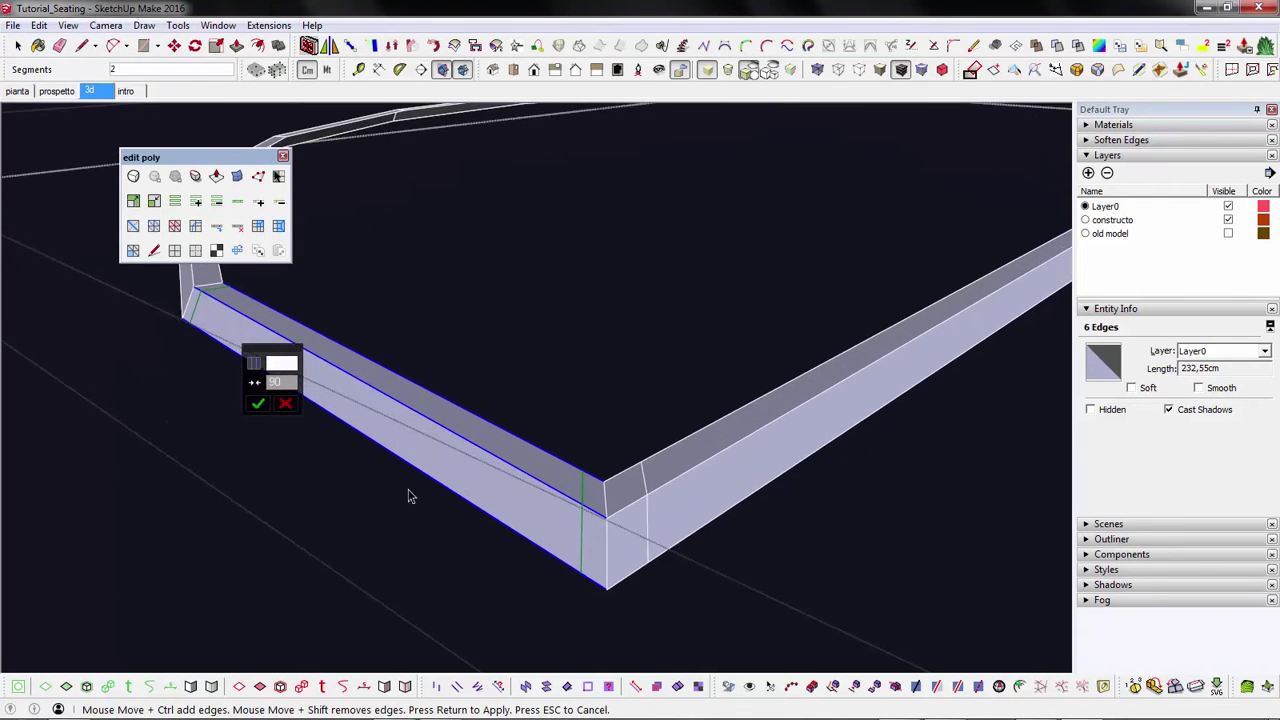
pyautogui.click(283, 384)
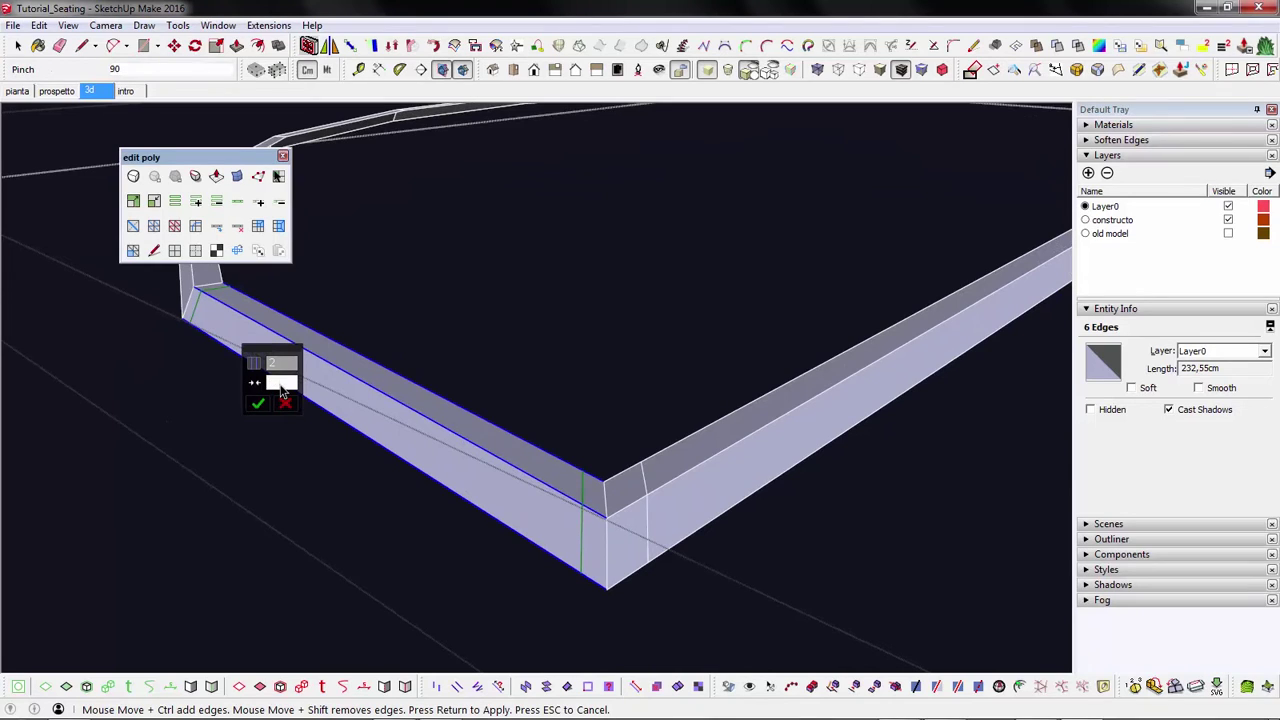
pyautogui.write('95')
pyautogui.press('Return')
pyautogui.write('8')
pyautogui.press('Return')
pyautogui.write('8')
pyautogui.press('Return')
pyautogui.press('Return')
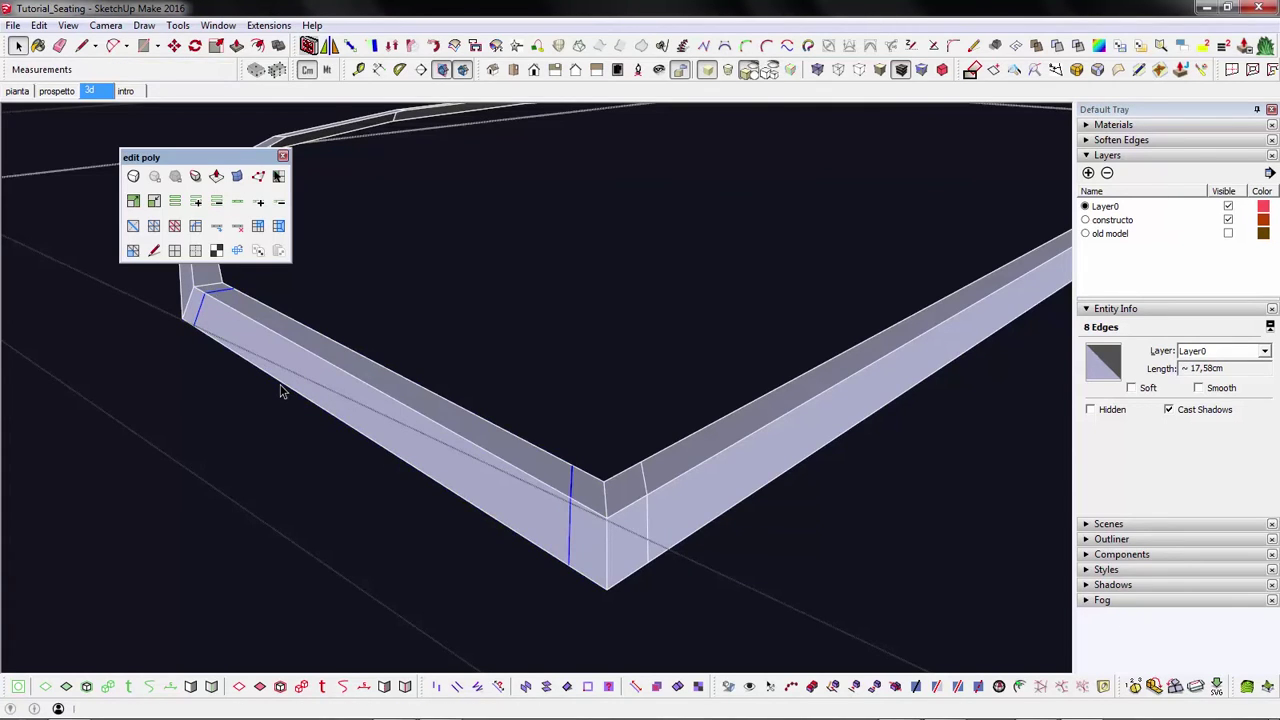
pyautogui.scroll(-3, 281, 392)
pyautogui.moveTo(281, 392); pyautogui.dragTo(345, 442, button='middle')
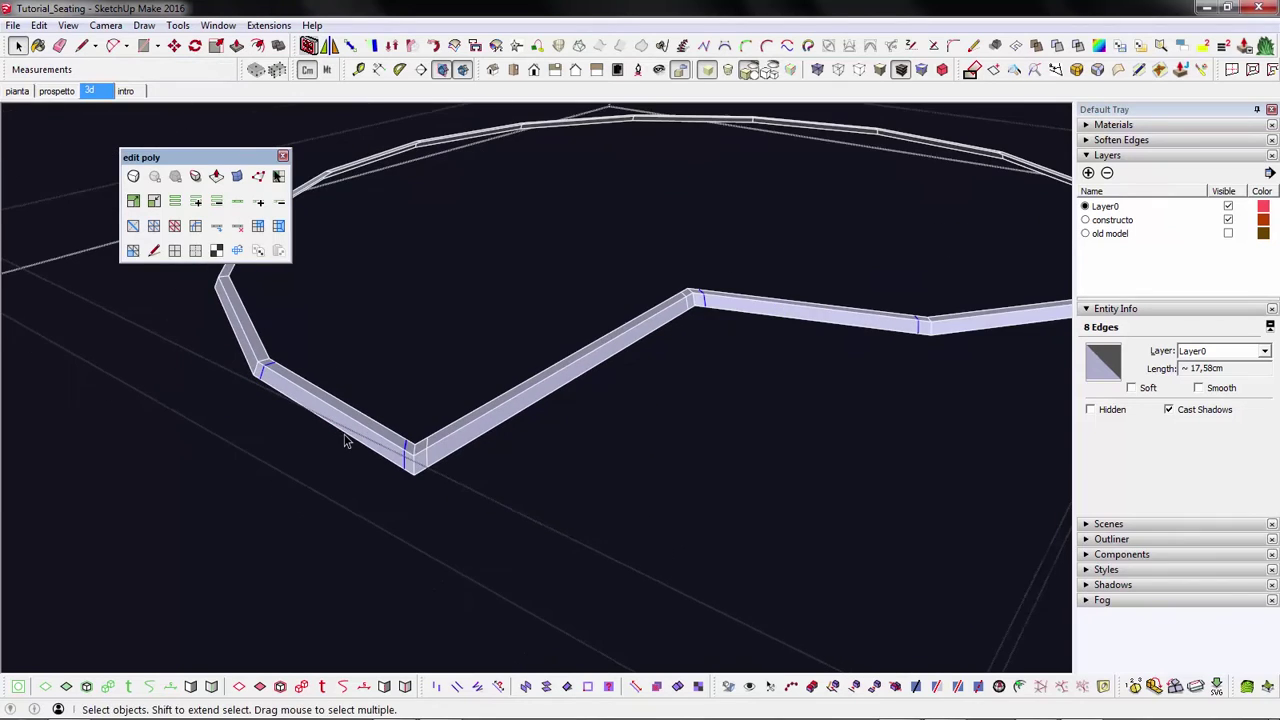
# - Preview the subdivided mesh around the ring's corners and return to the control mesh
pyautogui.click(133, 176)
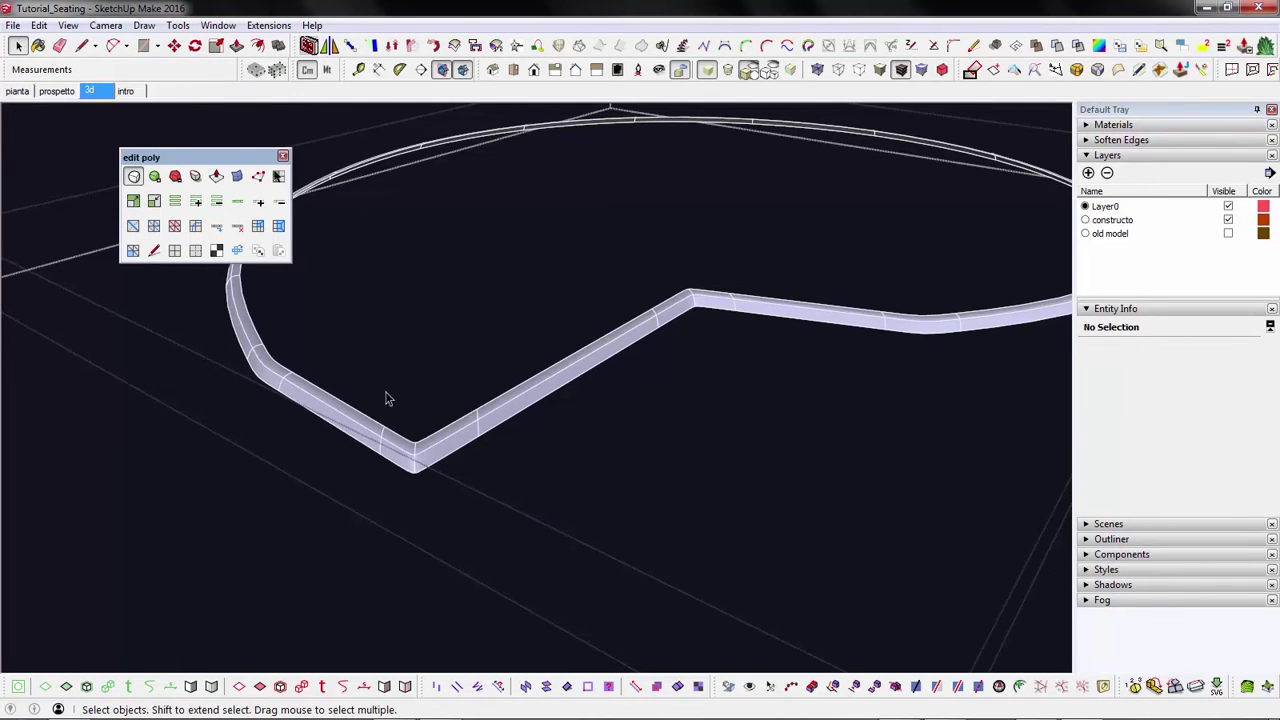
pyautogui.moveTo(389, 404); pyautogui.dragTo(409, 463, button='middle')
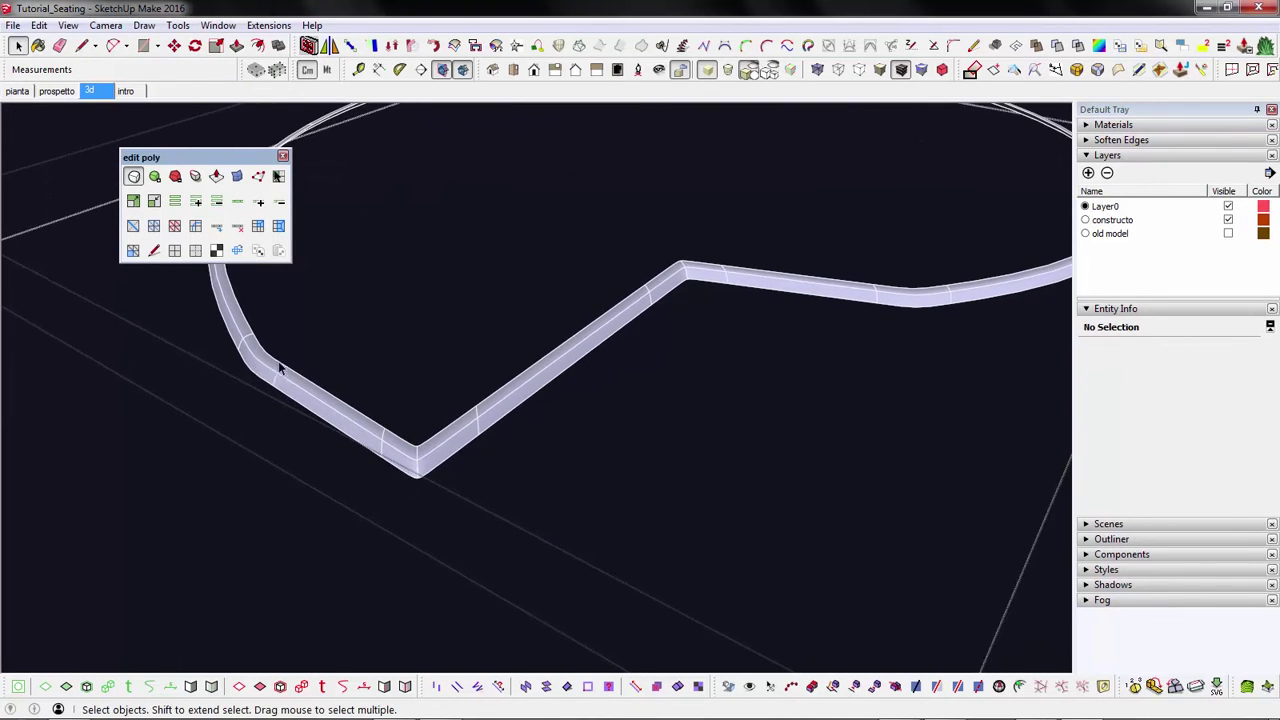
pyautogui.click(133, 176)
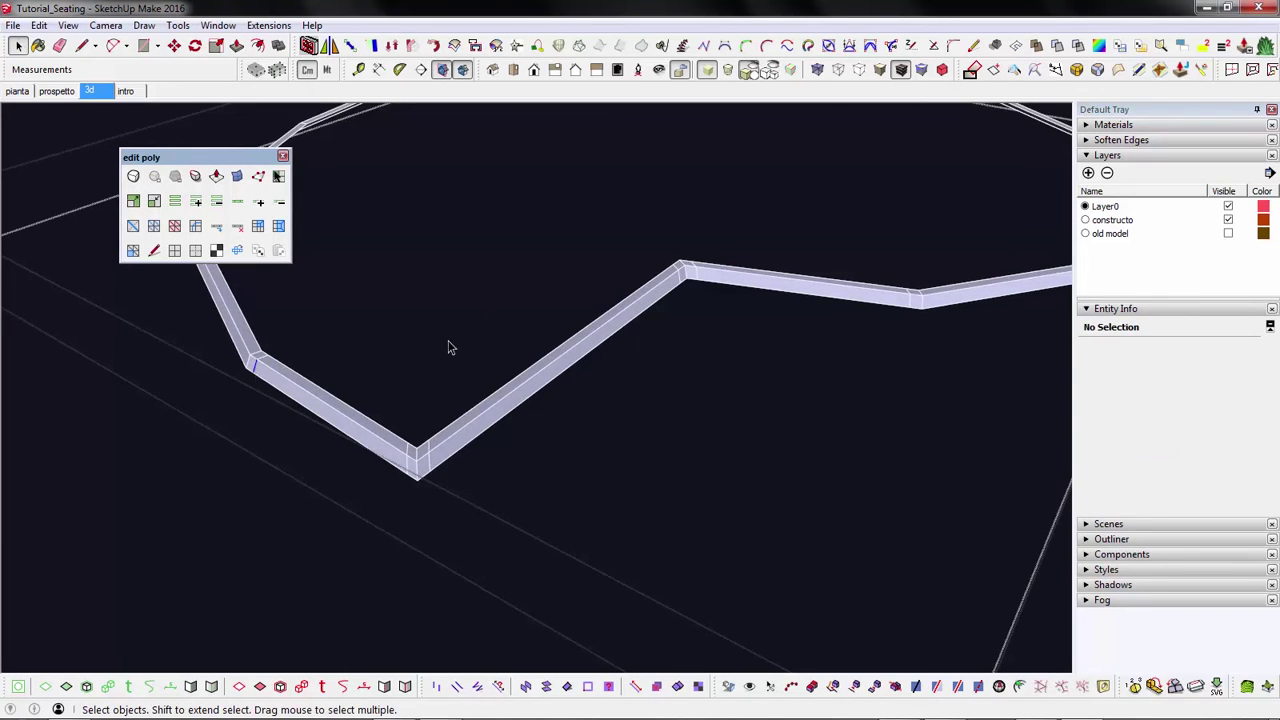
# - Remove the supporting edge loop beside the obtuse corner at the far end of the side adjoining the pointed tip
pyautogui.click(252, 366)
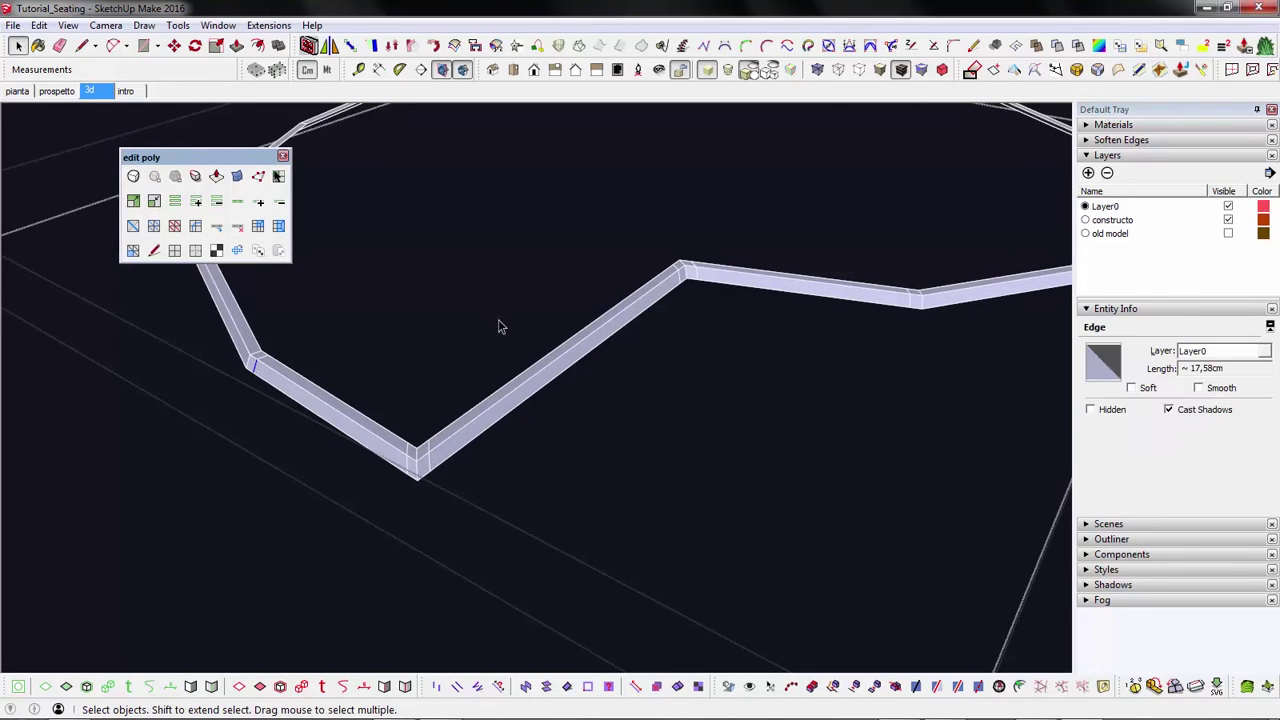
pyautogui.scroll(2, 260, 355)
pyautogui.scroll(2, 258, 360)
pyautogui.moveTo(254, 366); pyautogui.dragTo(246, 274, button='middle')
pyautogui.click(242, 230)
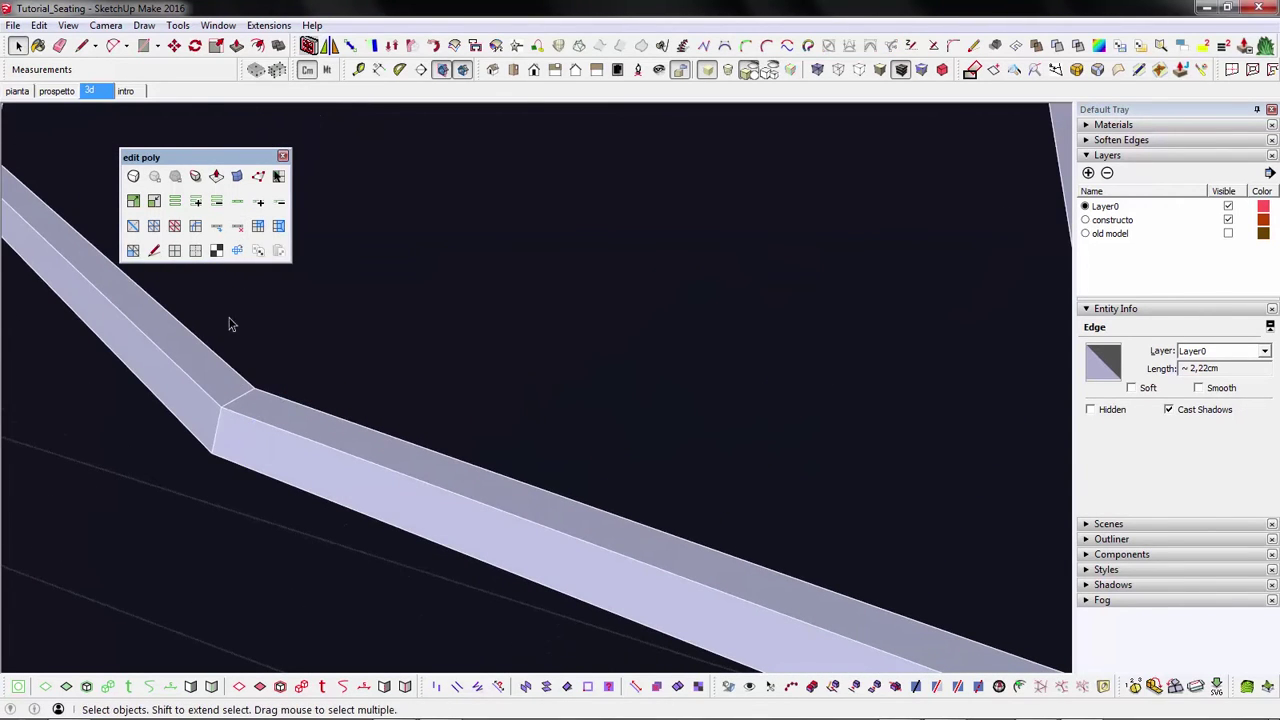
# - Remove the middle edge loop at the ring's inner corner and the supporting loop beside the next obtuse corner
pyautogui.scroll(-4, 217, 416)
pyautogui.scroll(5, 606, 277)
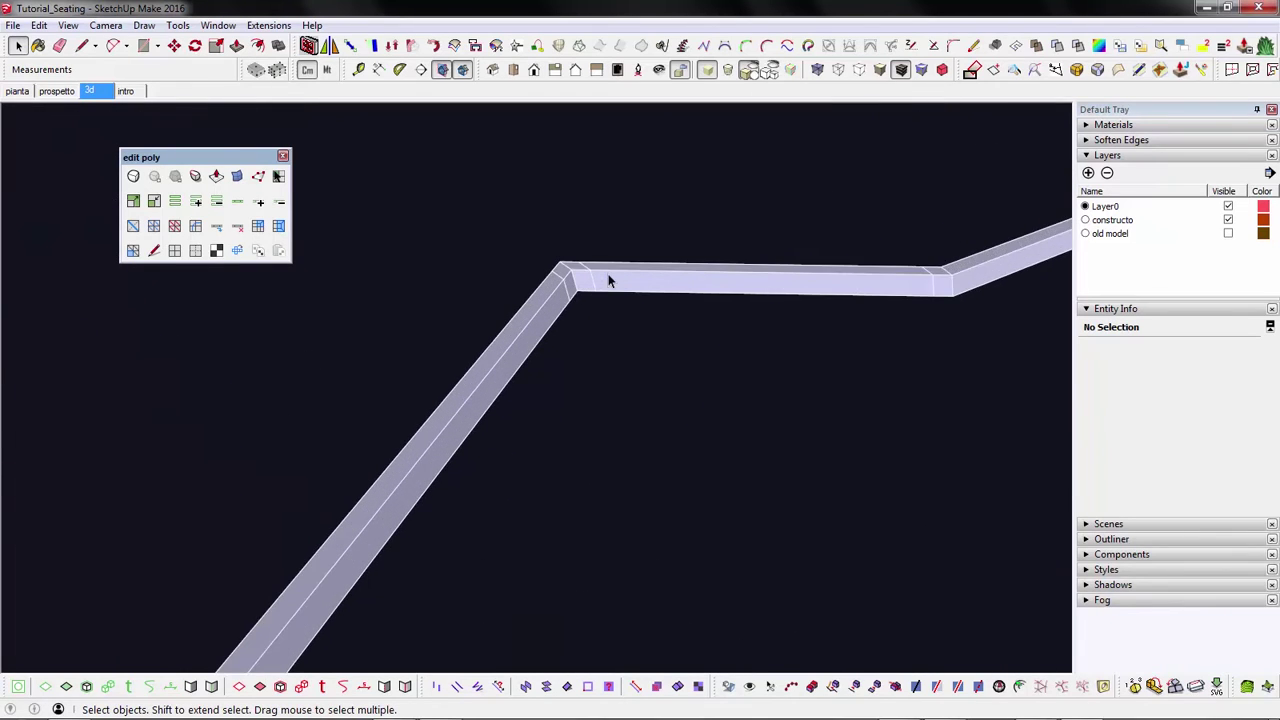
pyautogui.moveTo(608, 277); pyautogui.dragTo(533, 310, button='middle')
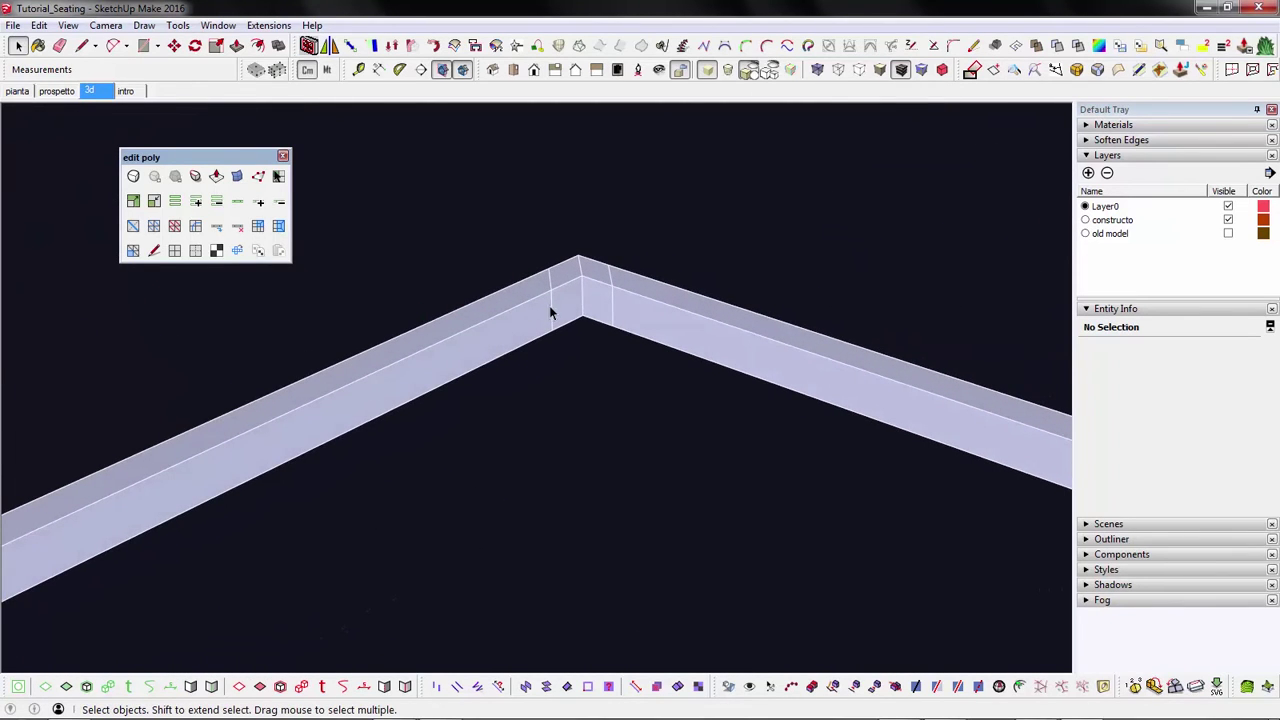
pyautogui.scroll(-3, 490, 345)
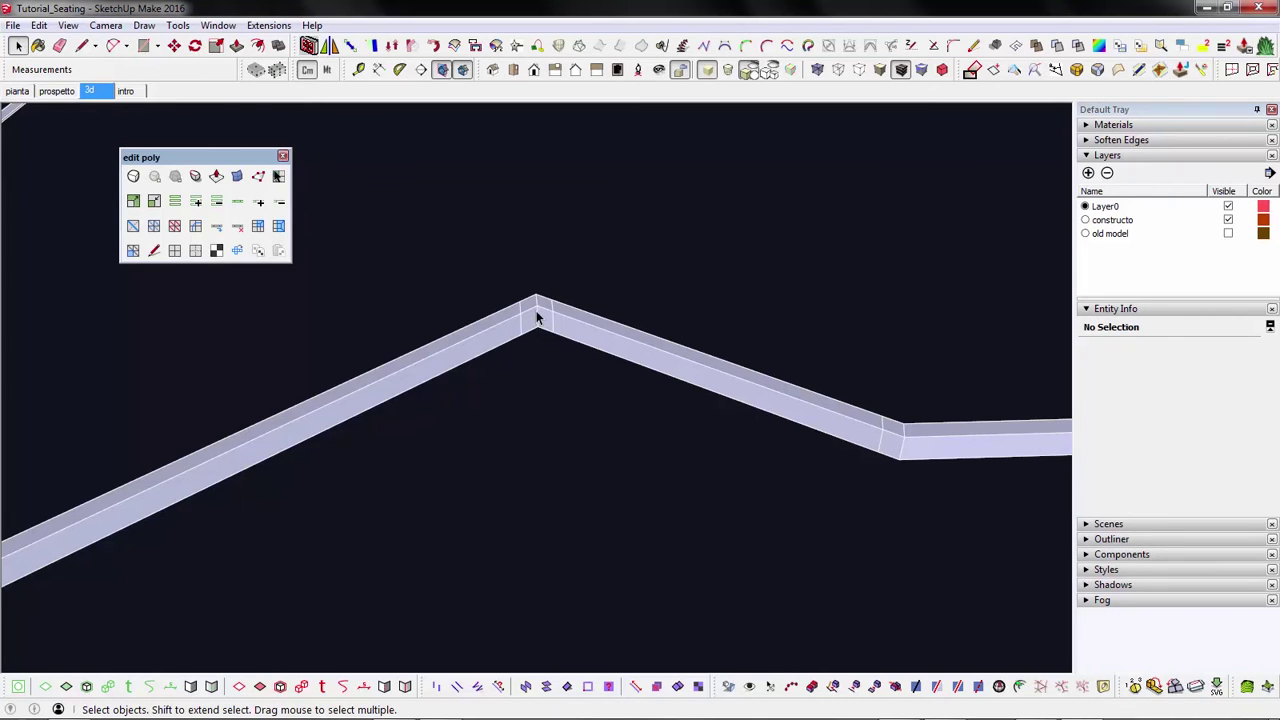
pyautogui.click(536, 318)
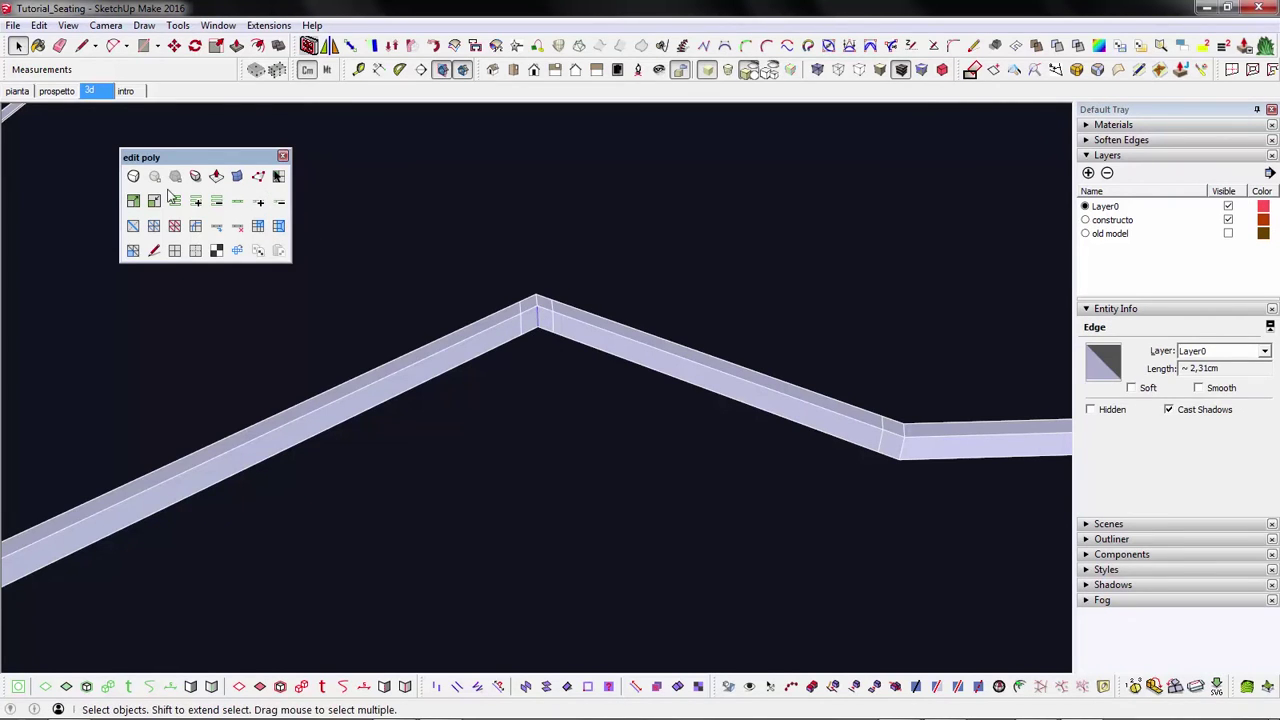
pyautogui.click(238, 233)
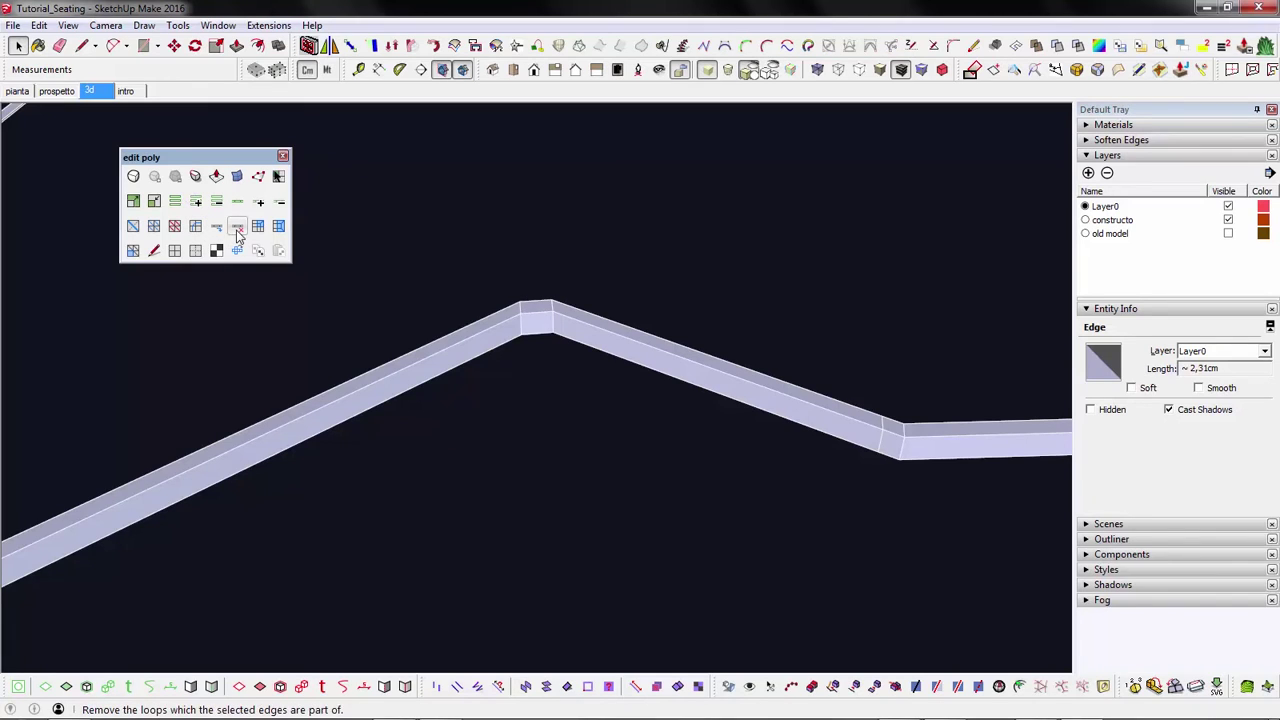
pyautogui.click(880, 440)
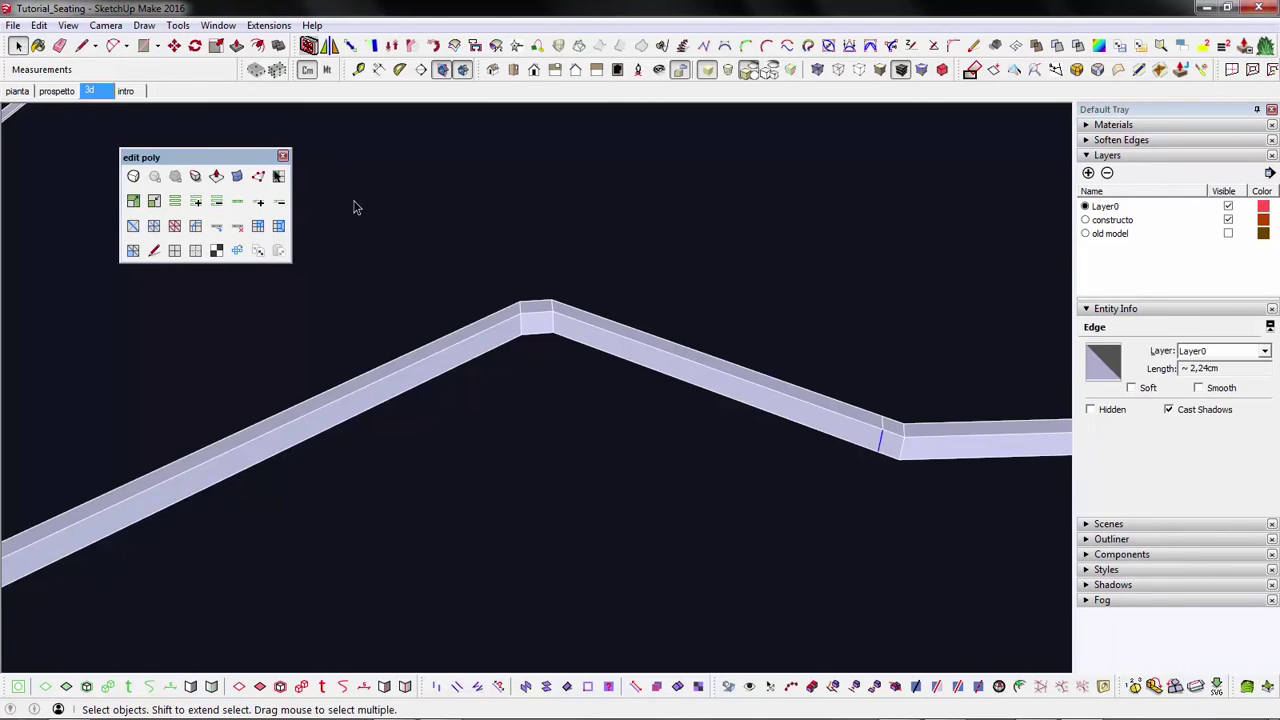
pyautogui.click(457, 429)
# - Remove the middle edge loop at the ring's pointed outer corner, keeping the loops on both sides of it
pyautogui.scroll(-5, 646, 318)
pyautogui.moveTo(646, 335); pyautogui.dragTo(543, 394, button='middle')
pyautogui.scroll(4, 434, 450)
pyautogui.scroll(2, 434, 453)
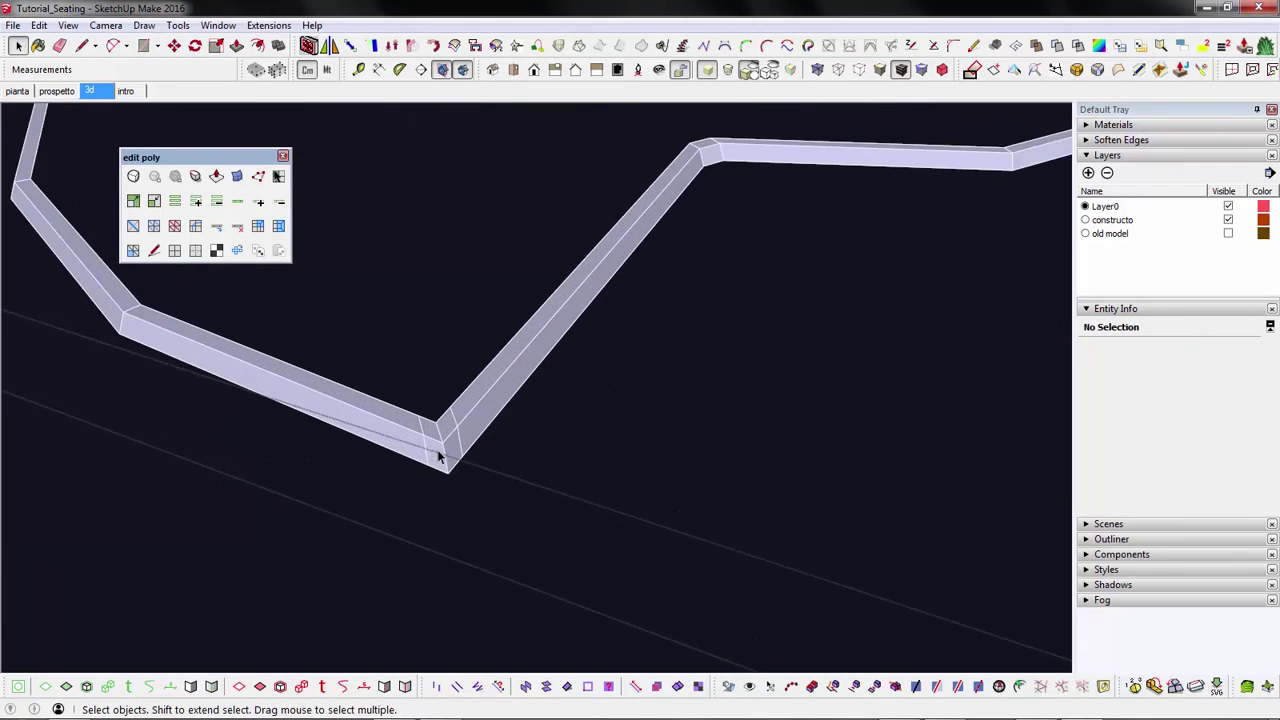
pyautogui.click(447, 468)
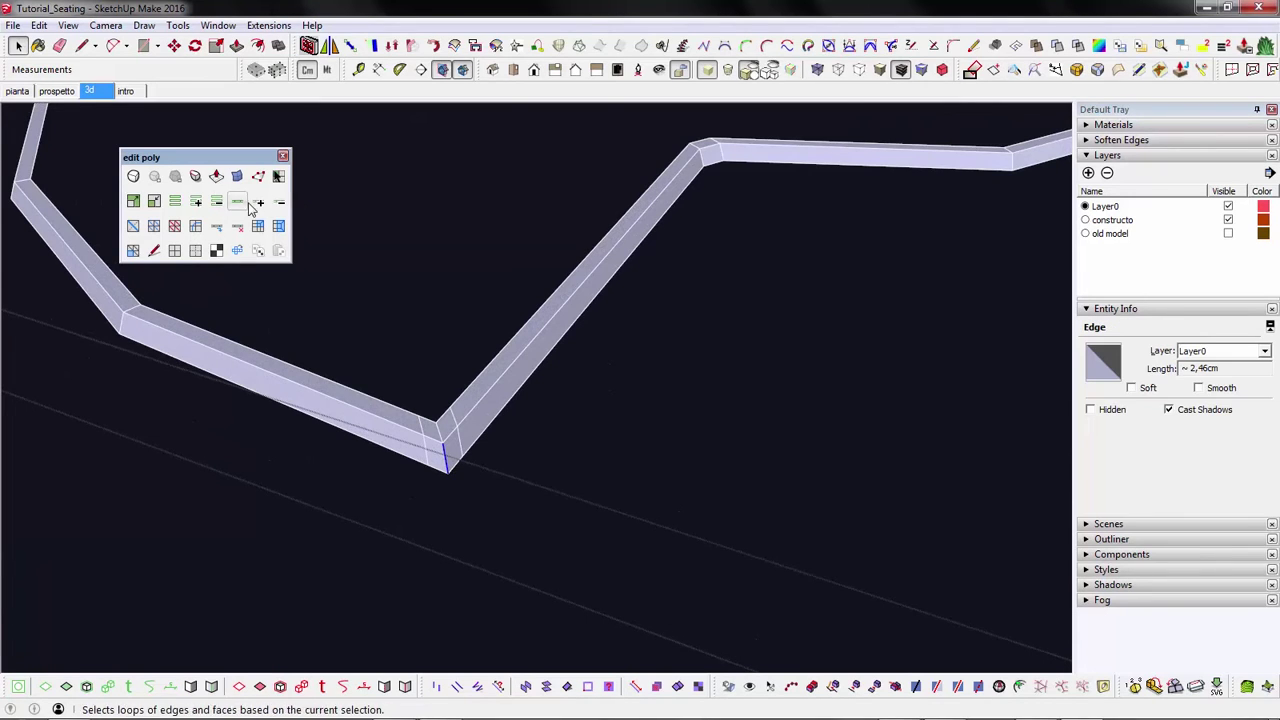
pyautogui.click(237, 225)
pyautogui.click(414, 470)
# - Check the rounding of the two beveled corners on the subdivided mesh, and switch back to the control mesh
pyautogui.scroll(-5, 415, 464)
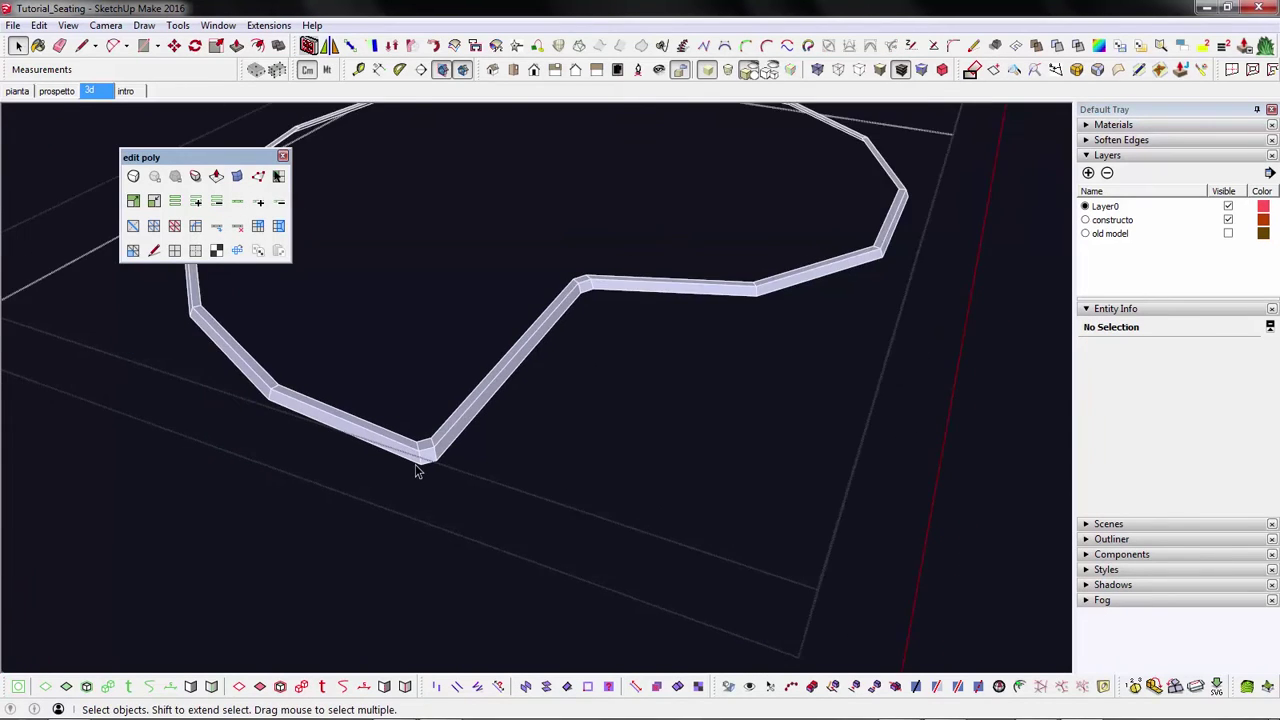
pyautogui.click(133, 176)
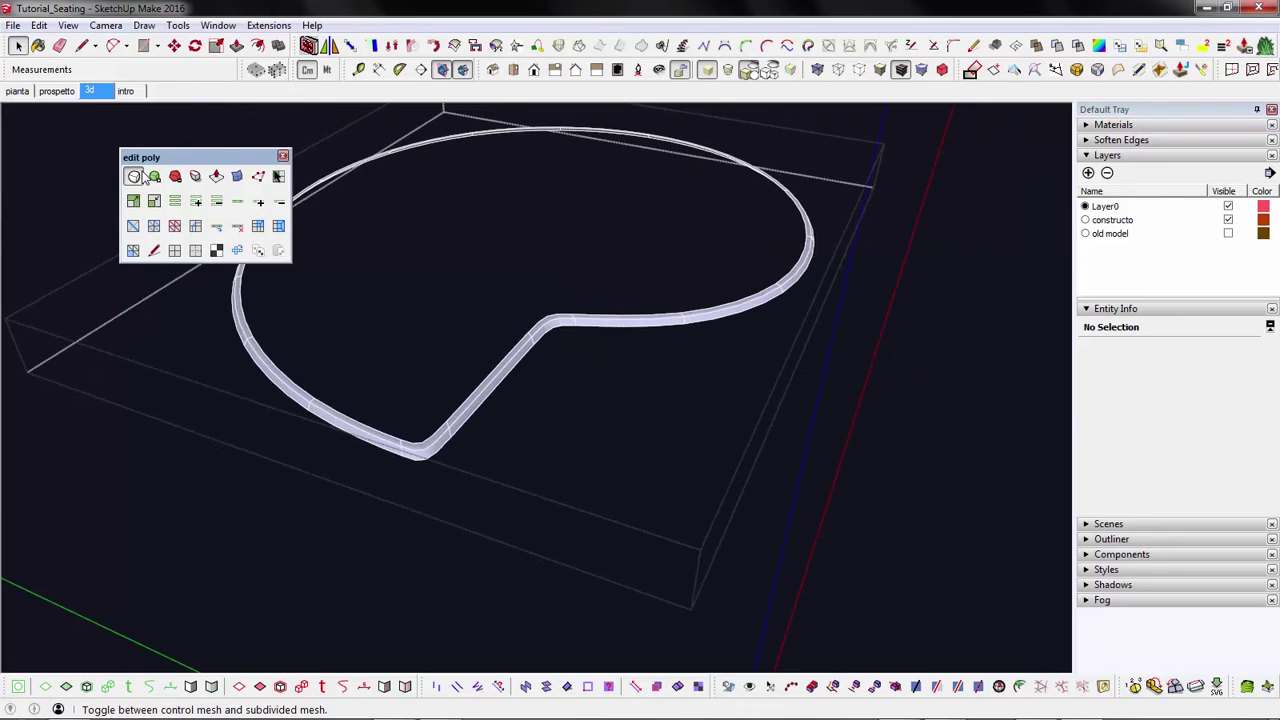
pyautogui.scroll(3, 445, 440)
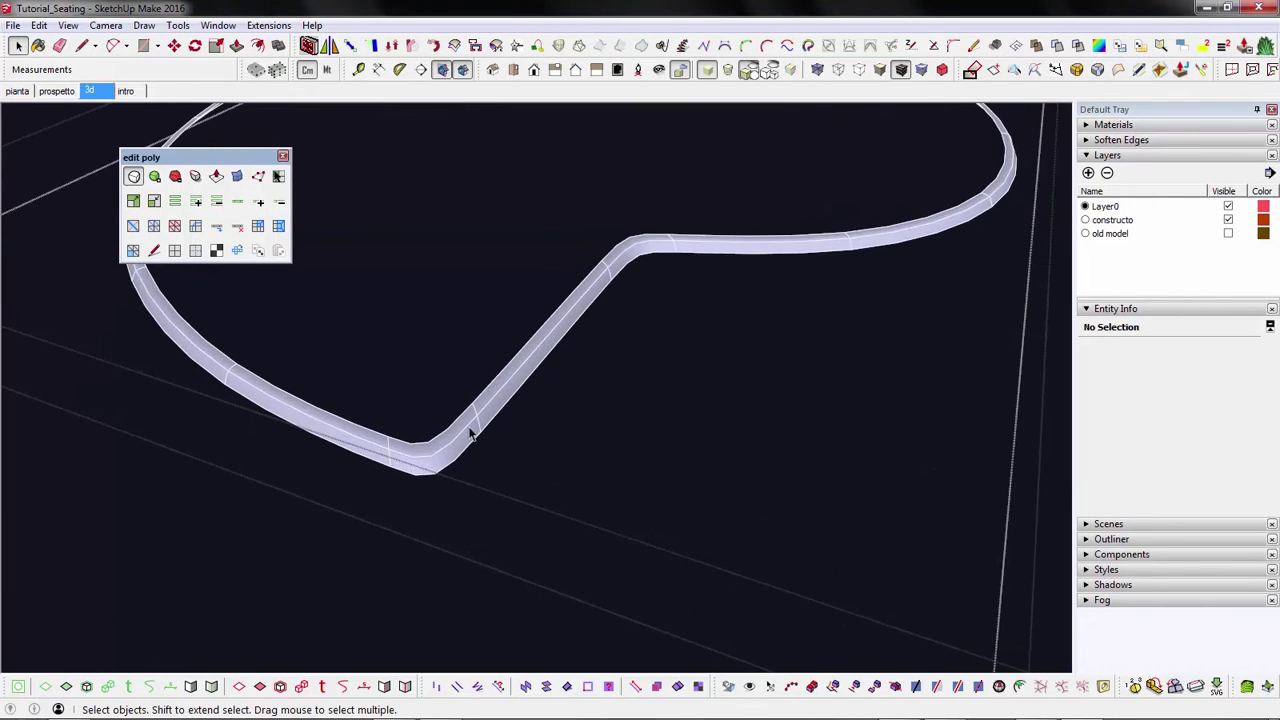
pyautogui.click(133, 176)
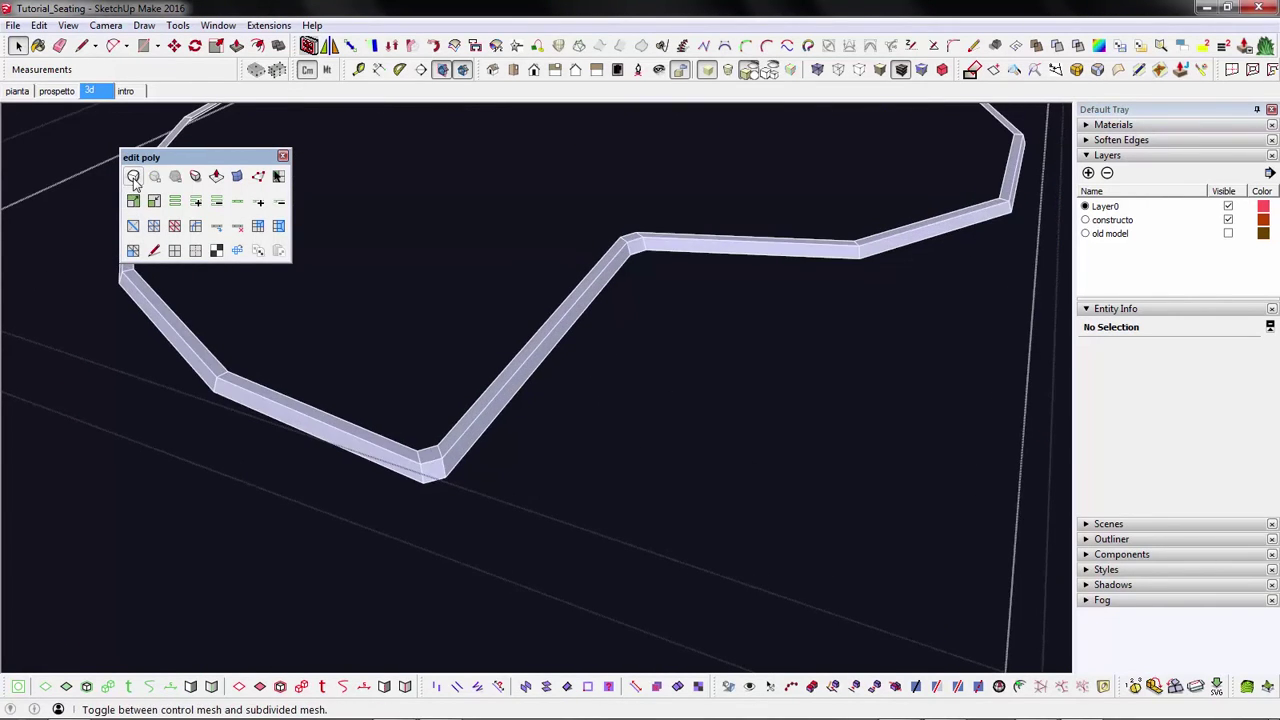
pyautogui.scroll(-8, 414, 420)
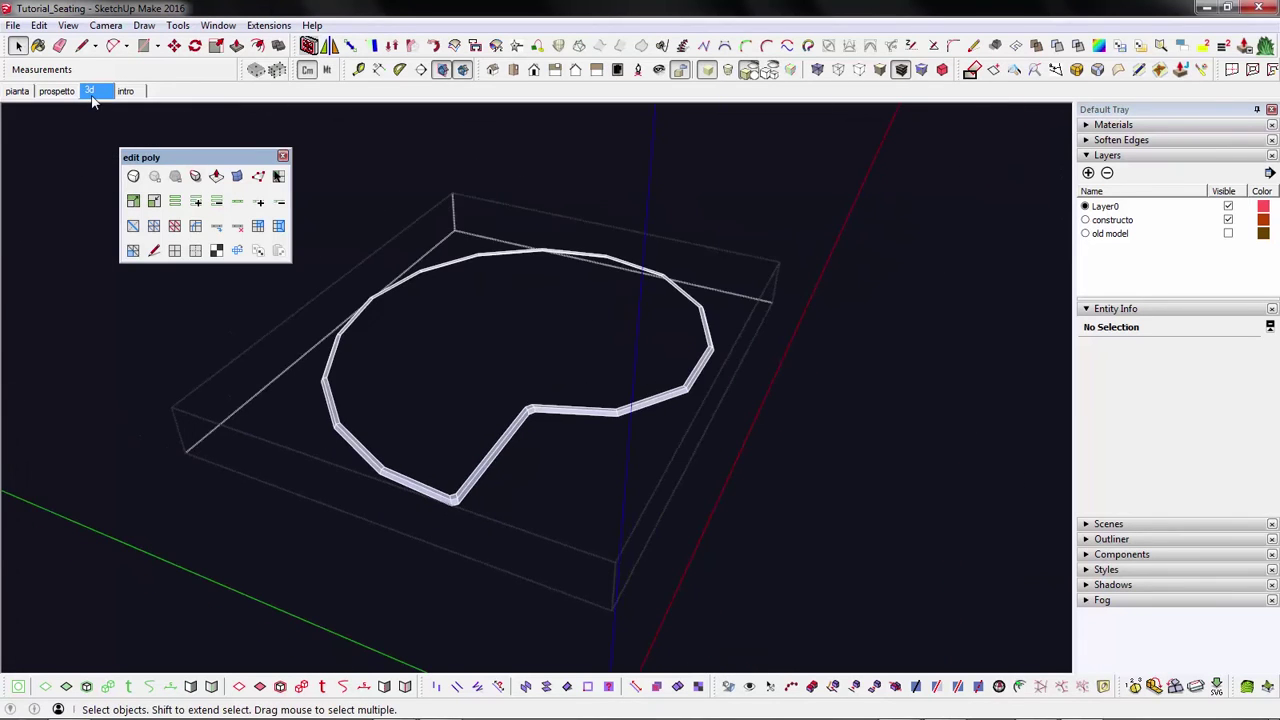
# - Return to the 3d scene, open the ring's group for editing, and hide the rest of the model
pyautogui.click(89, 91)
pyautogui.moveTo(549, 187); pyautogui.dragTo(608, 329, button='middle')
pyautogui.scroll(-3, 505, 349)
pyautogui.scroll(4, 505, 349)
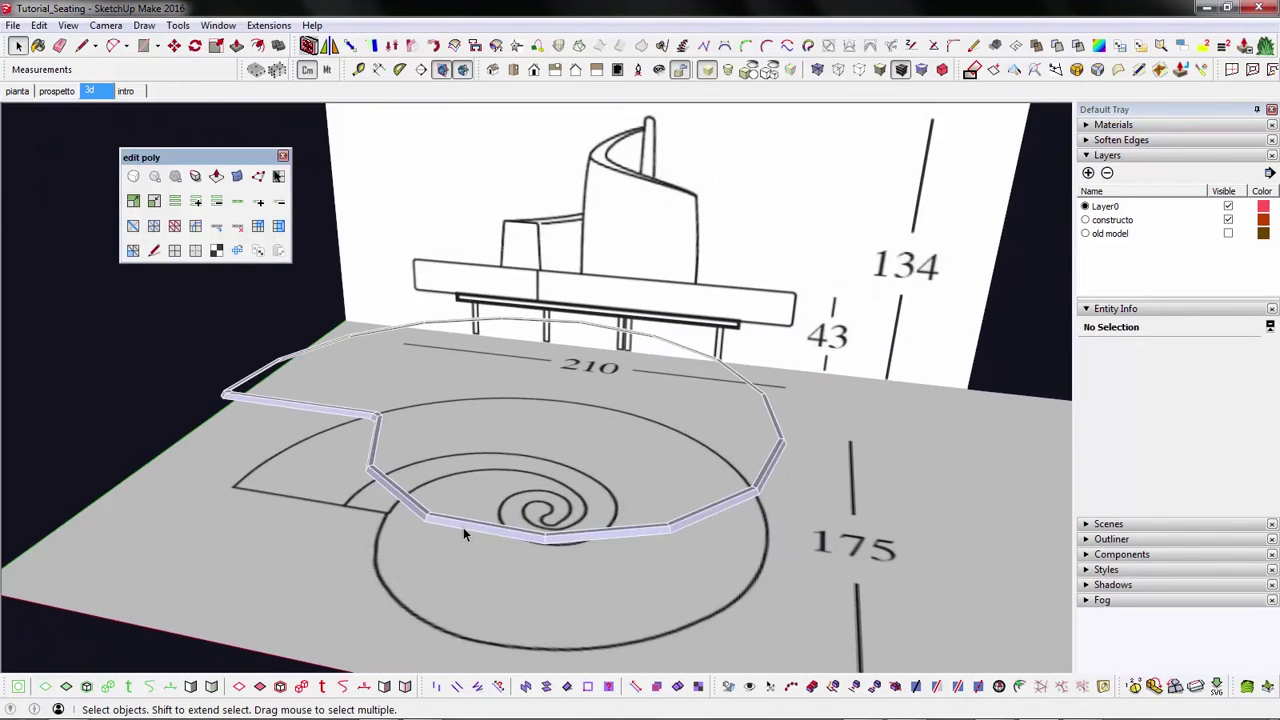
pyautogui.click(463, 527)
pyautogui.click(463, 527)
pyautogui.scroll(4, 463, 527)
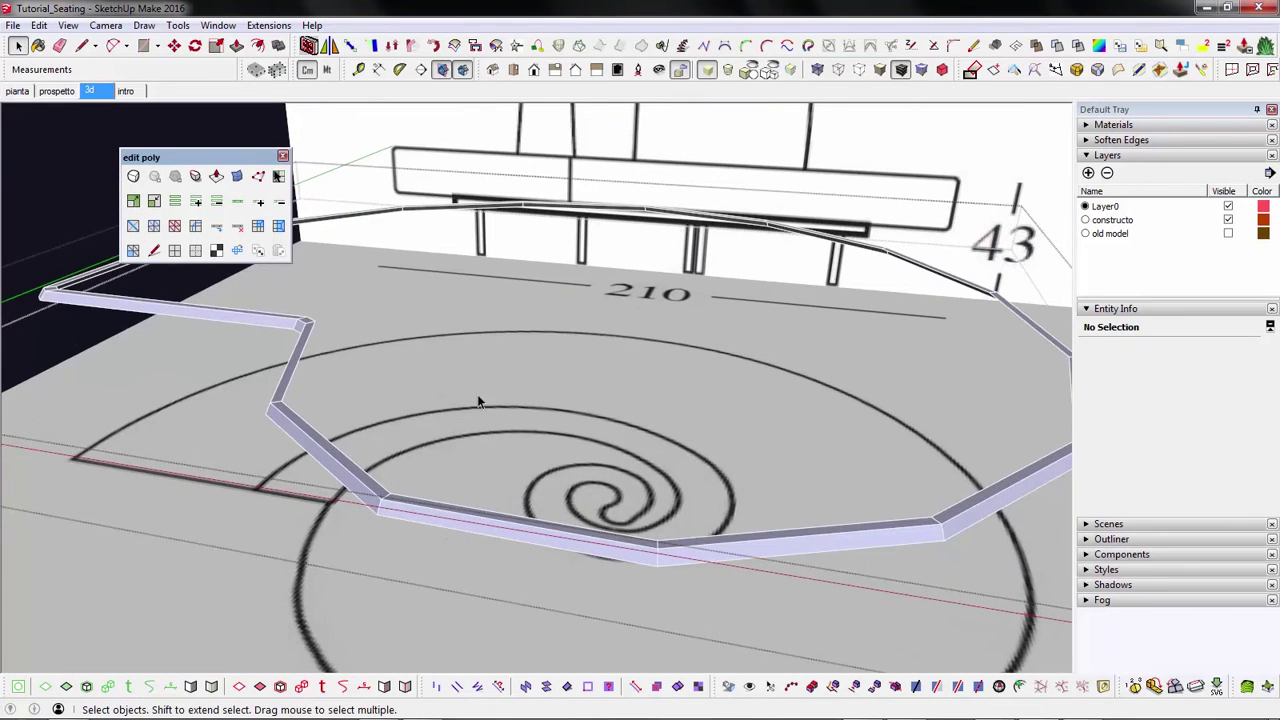
pyautogui.click(727, 69)
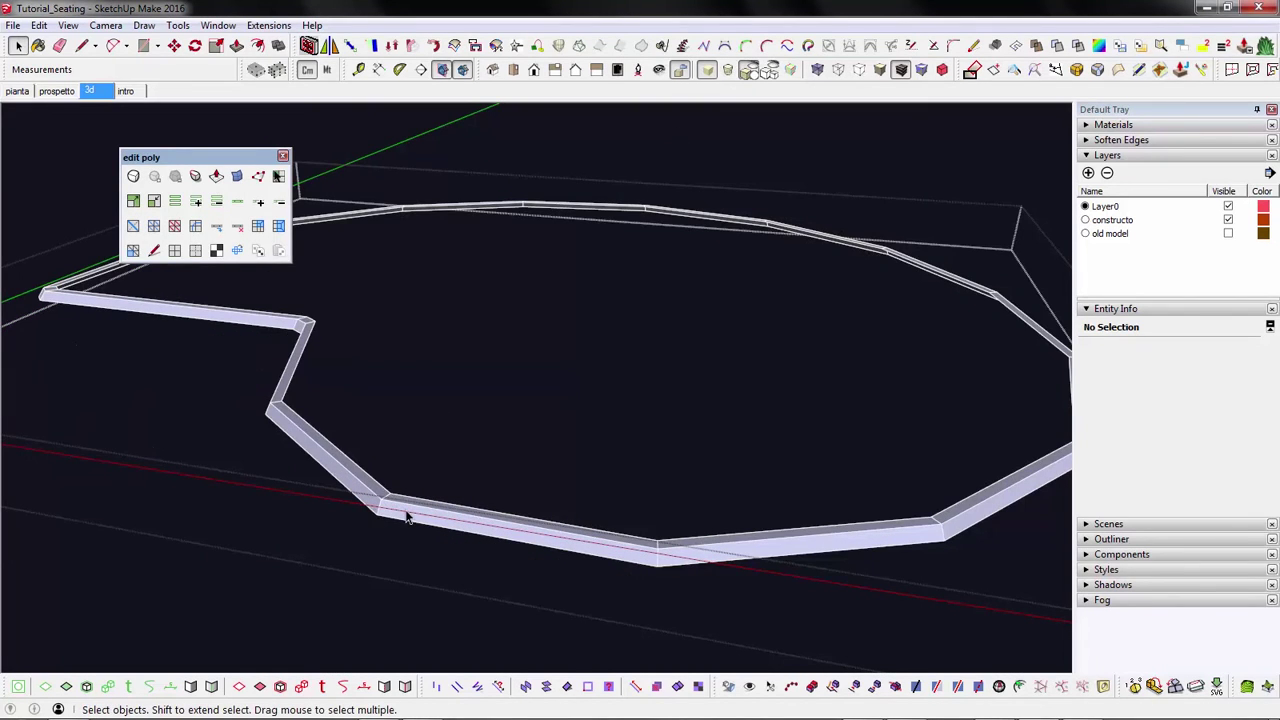
# - Select all the ring's connected geometry and reverse its faces
pyautogui.tripleClick(406, 516)
pyautogui.scroll(2, 406, 516)
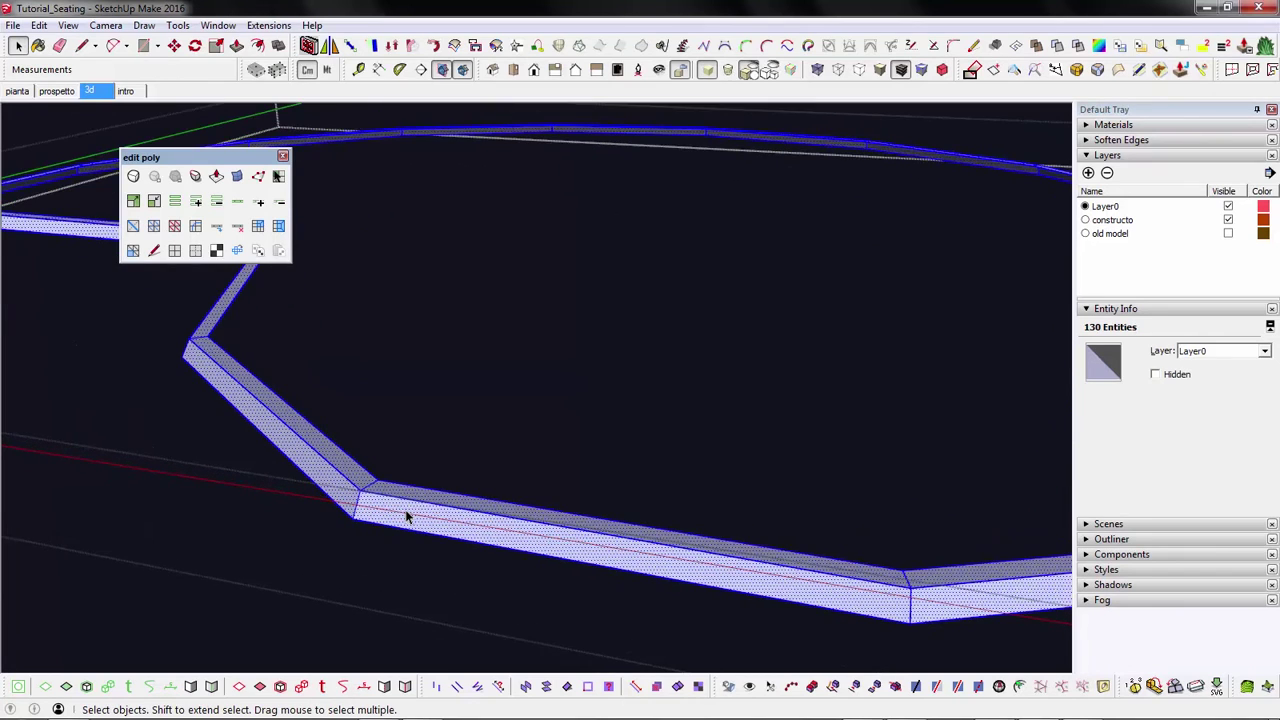
pyautogui.rightClick(406, 516)
pyautogui.click(471, 280)
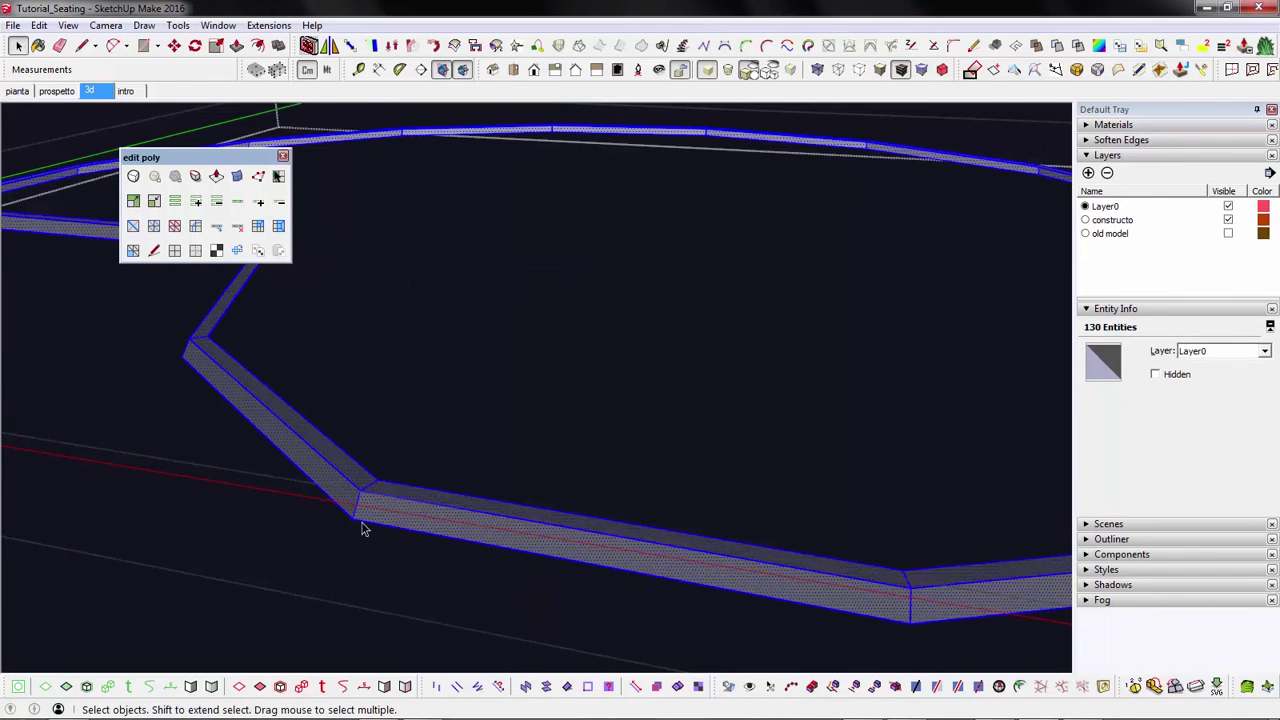
pyautogui.scroll(-3, 363, 530)
pyautogui.moveTo(346, 486); pyautogui.dragTo(480, 363, button='middle')
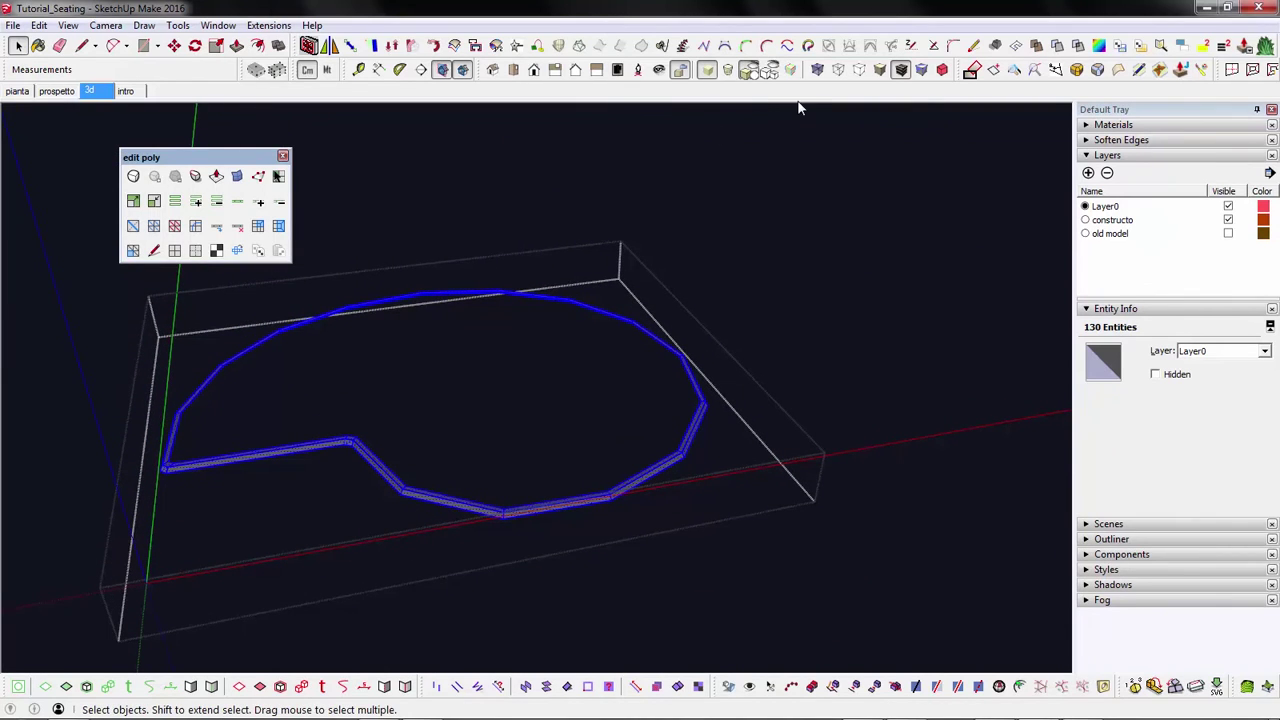
# - Show the rest of the model and make the old model layer visible
pyautogui.click(758, 69)
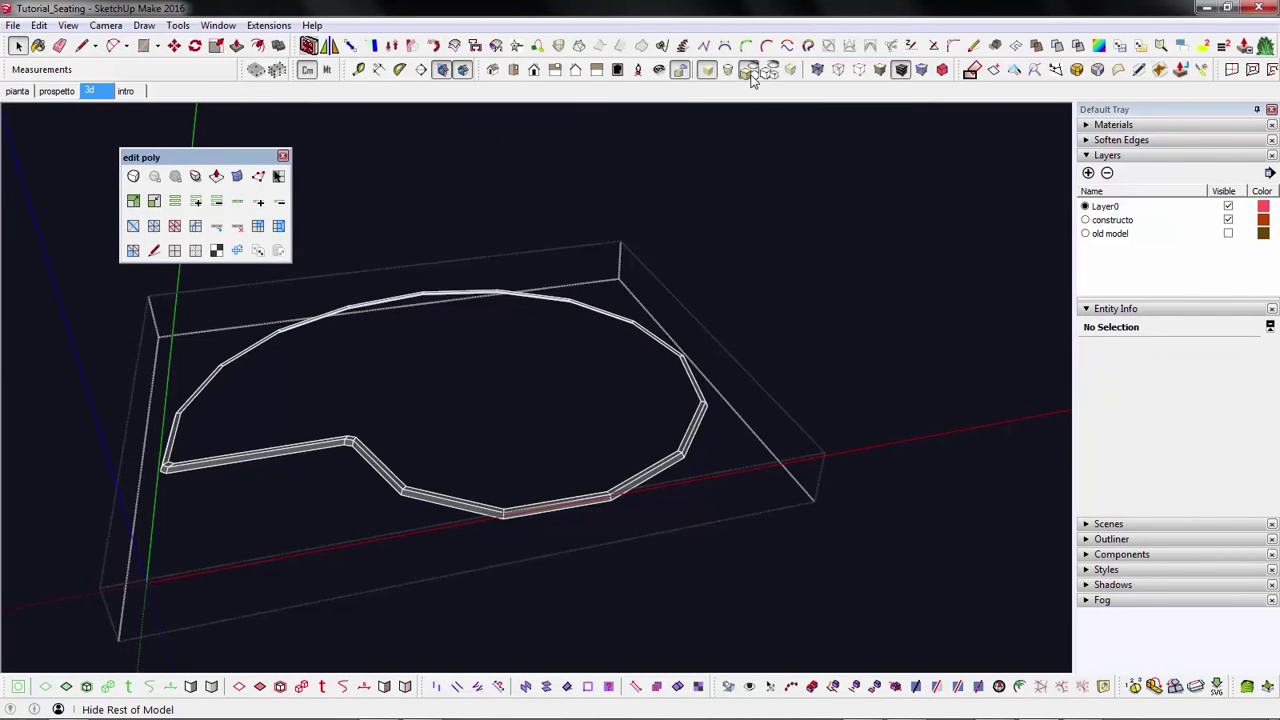
pyautogui.moveTo(560, 430); pyautogui.dragTo(340, 518, button='middle')
pyautogui.scroll(-3, 340, 518)
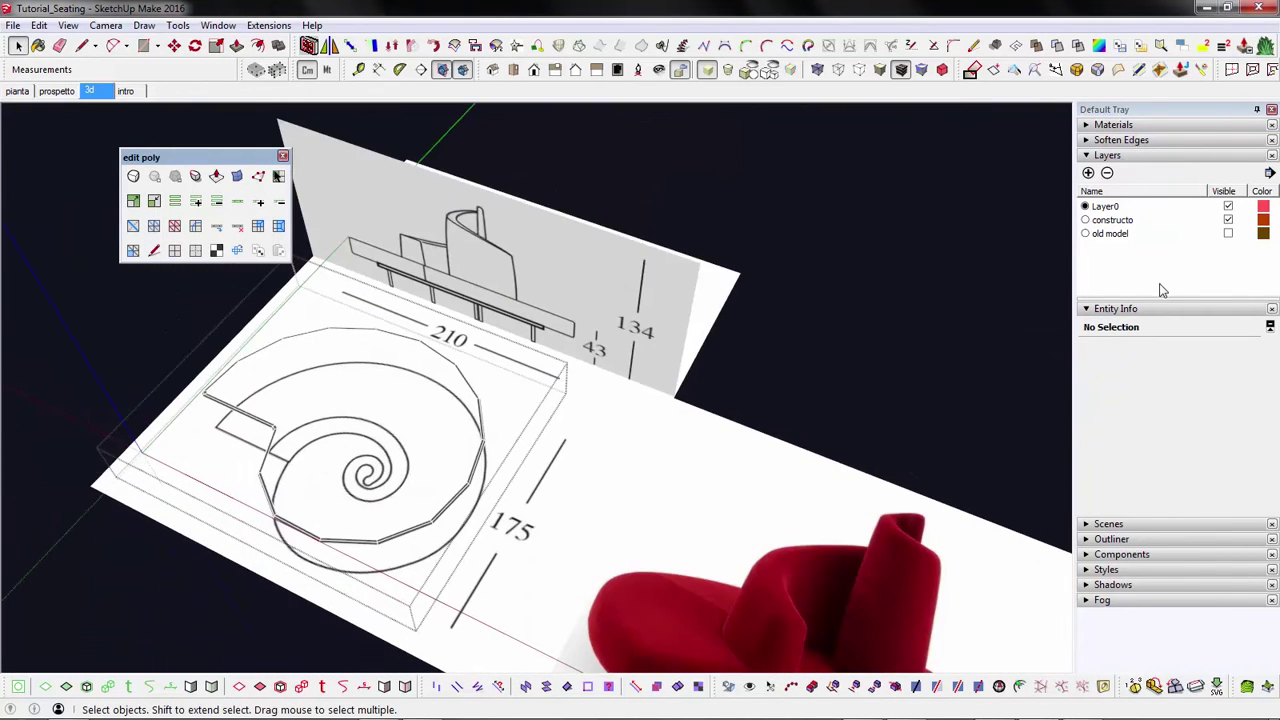
pyautogui.click(1228, 233)
# - Examine the edge layout on the old model's seat top, and hide the rest of the model again
pyautogui.scroll(3, 1023, 386)
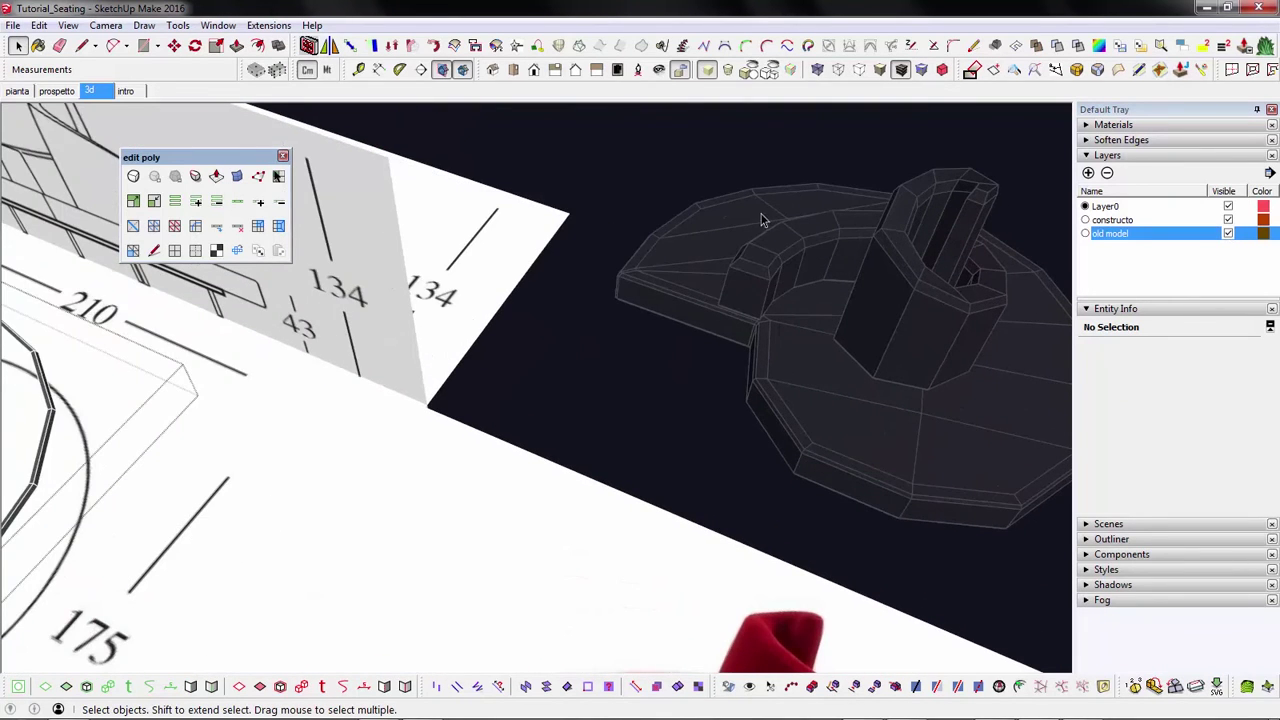
pyautogui.moveTo(758, 226); pyautogui.dragTo(585, 318, button='middle')
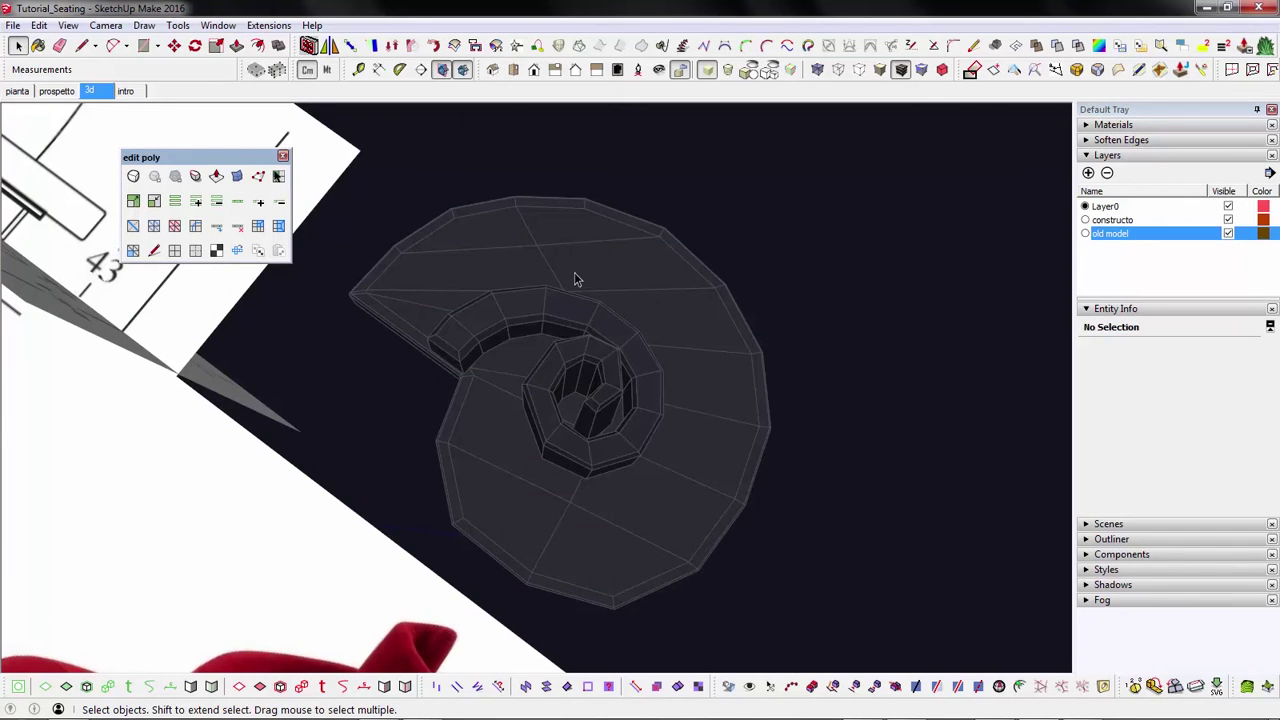
pyautogui.moveTo(626, 563); pyautogui.dragTo(791, 357, button='middle')
pyautogui.scroll(-5, 790, 358)
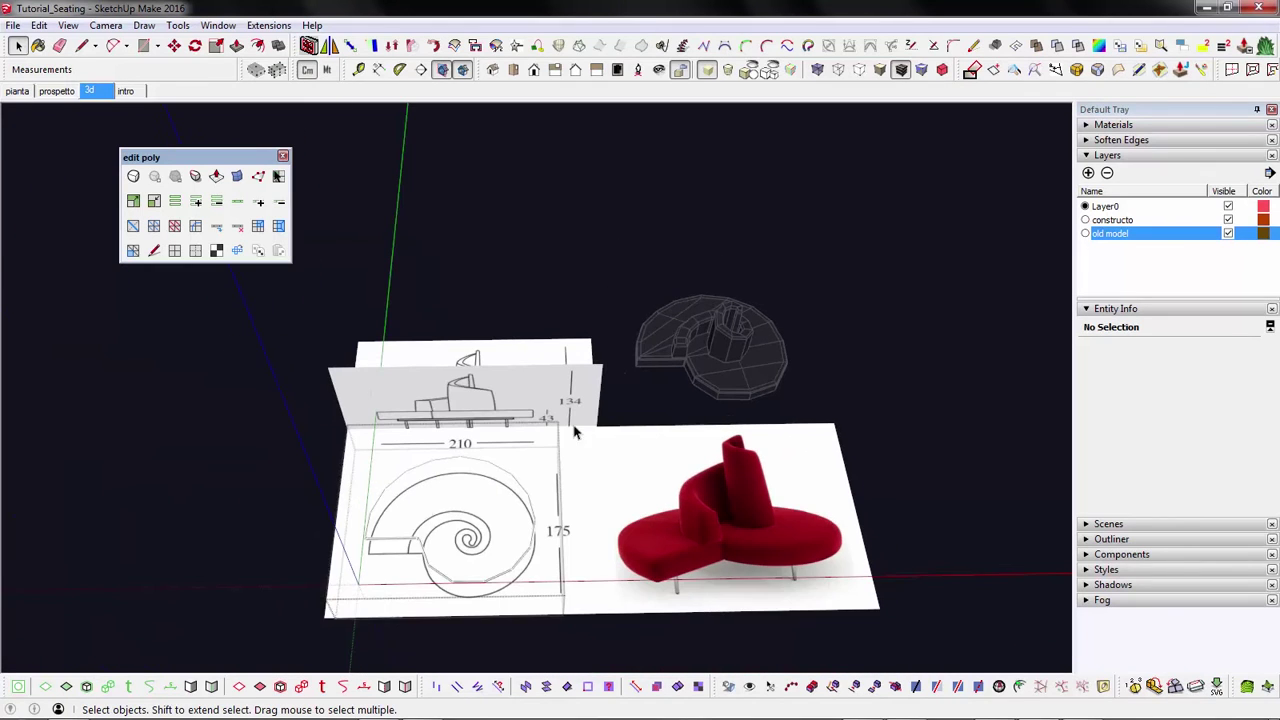
pyautogui.scroll(3, 356, 568)
pyautogui.click(749, 70)
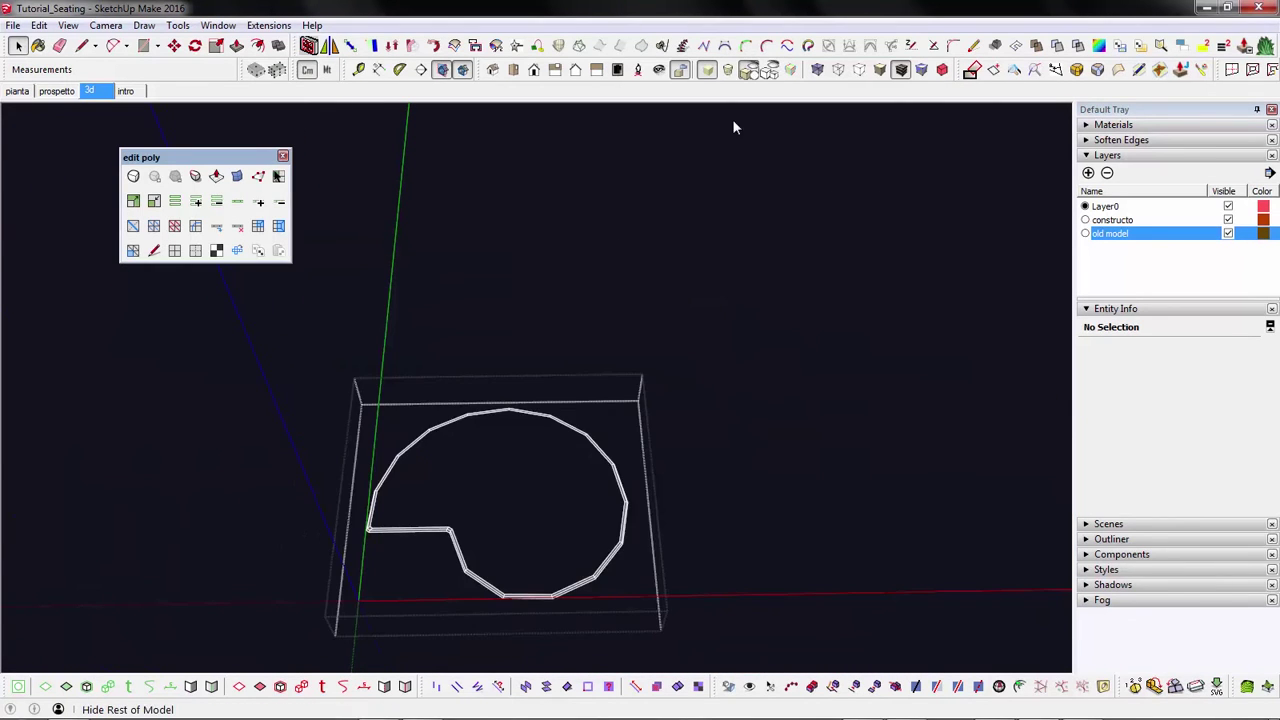
# - Select the ring's inner edge loop and close it with a single face
pyautogui.scroll(5, 485, 595)
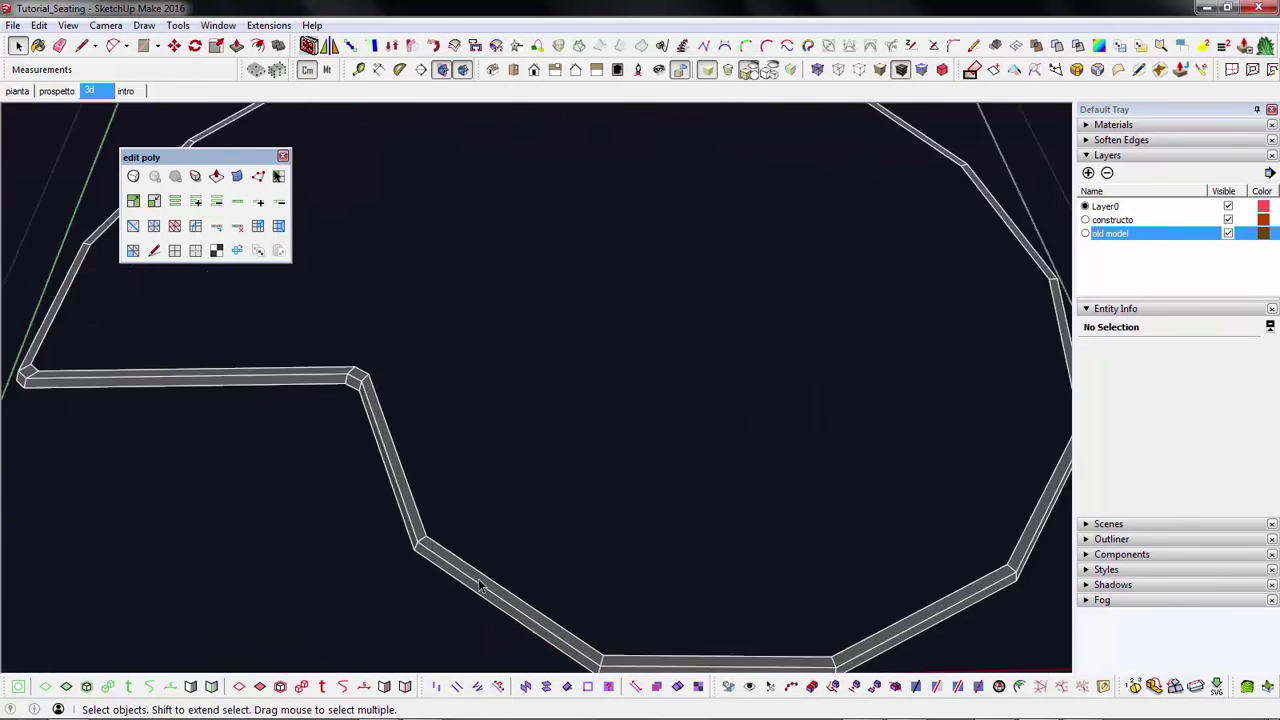
pyautogui.click(478, 578)
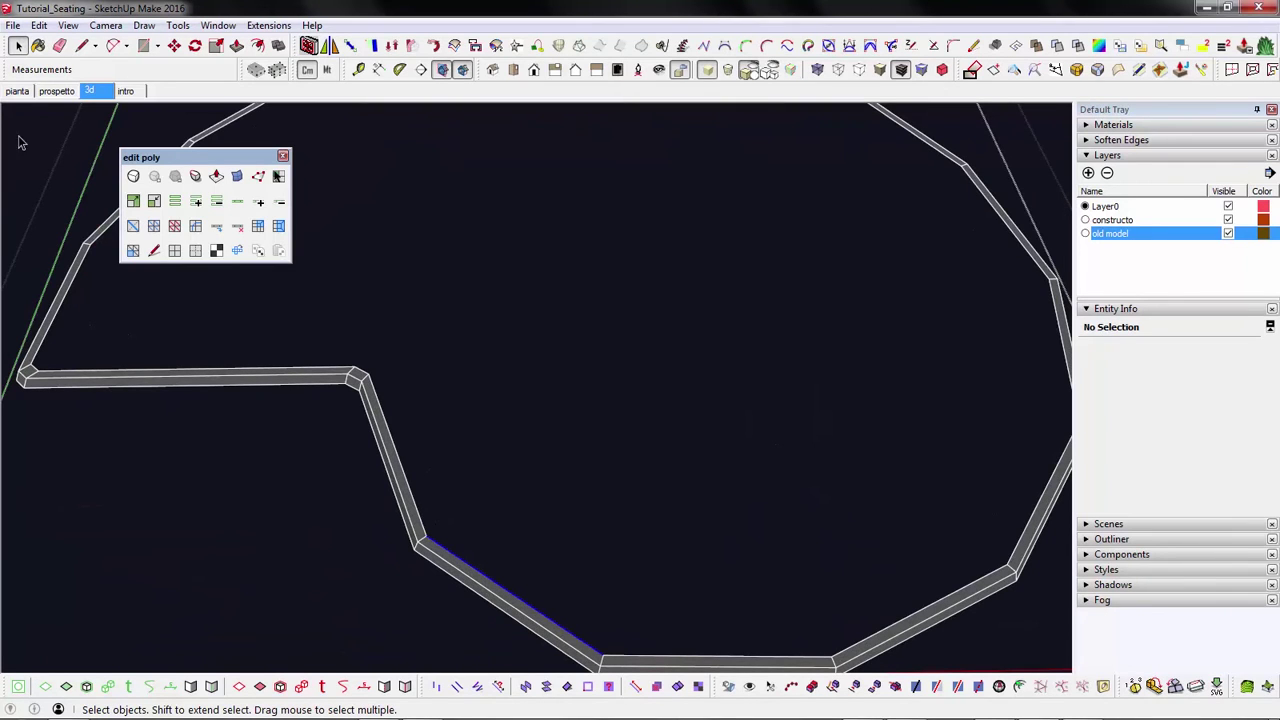
pyautogui.click(237, 201)
pyautogui.scroll(-4, 429, 543)
pyautogui.moveTo(429, 543); pyautogui.dragTo(337, 507, button='middle')
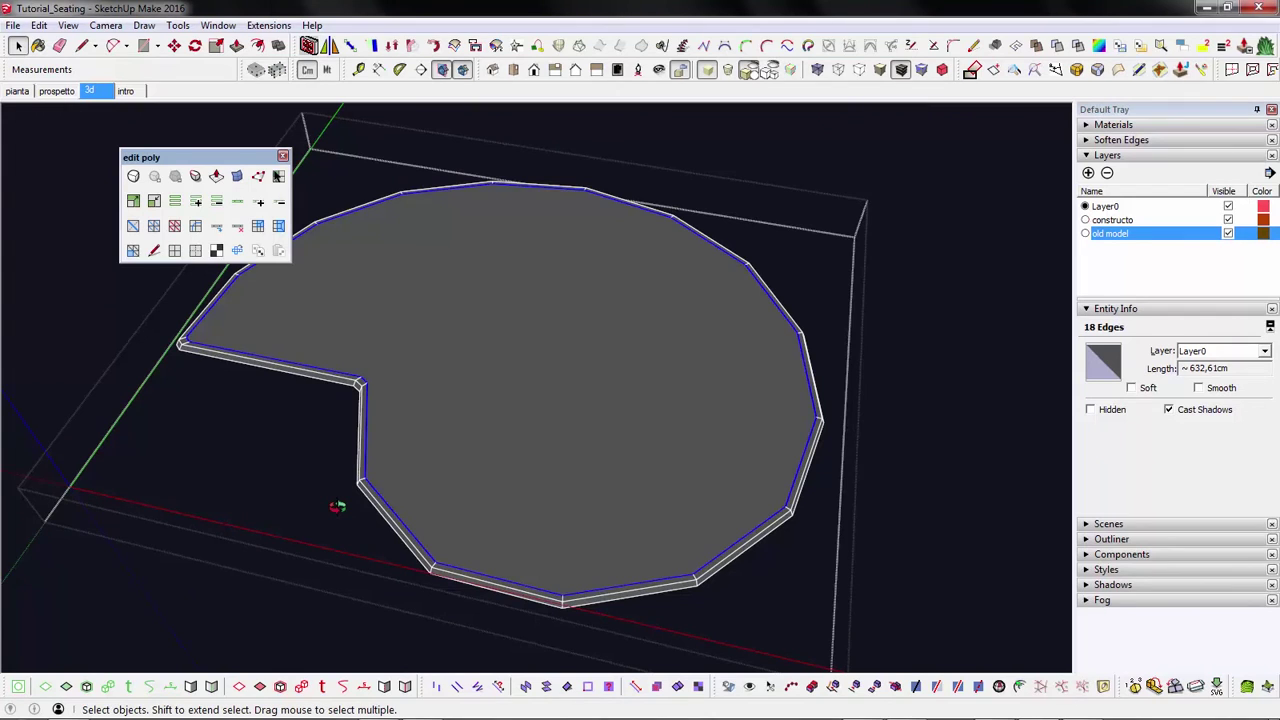
pyautogui.moveTo(408, 485); pyautogui.dragTo(465, 452, button='middle')
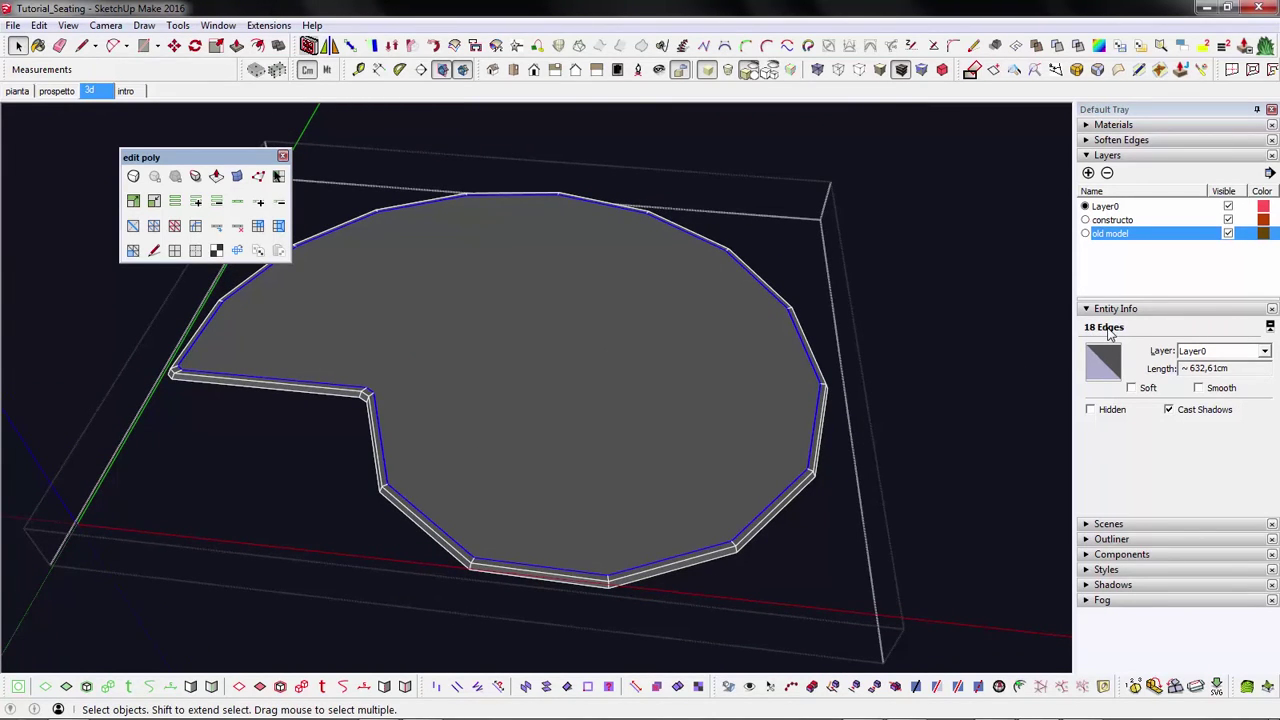
pyautogui.moveTo(571, 388); pyautogui.dragTo(680, 423, button='middle')
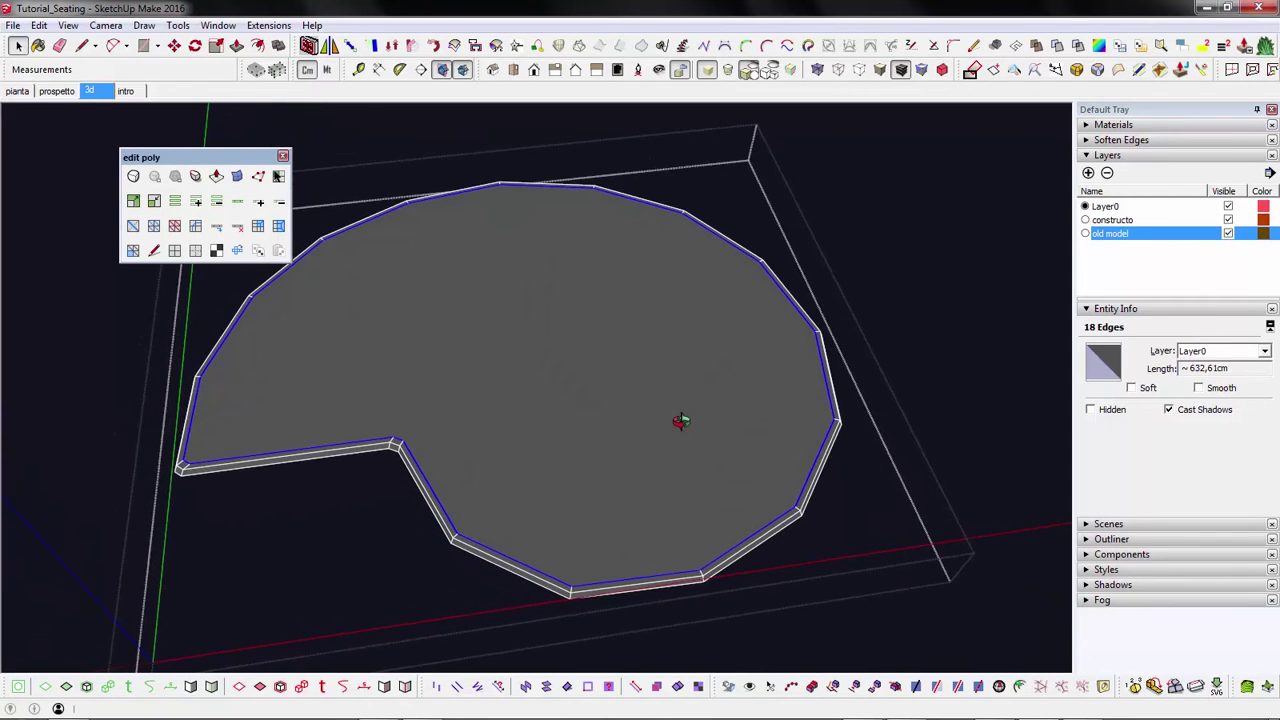
# - Select a connected path of nine edges around half of the seat top's inner loop
pyautogui.click(648, 585)
pyautogui.keyDown('shift'); pyautogui.click(505, 563); pyautogui.keyUp('shift')
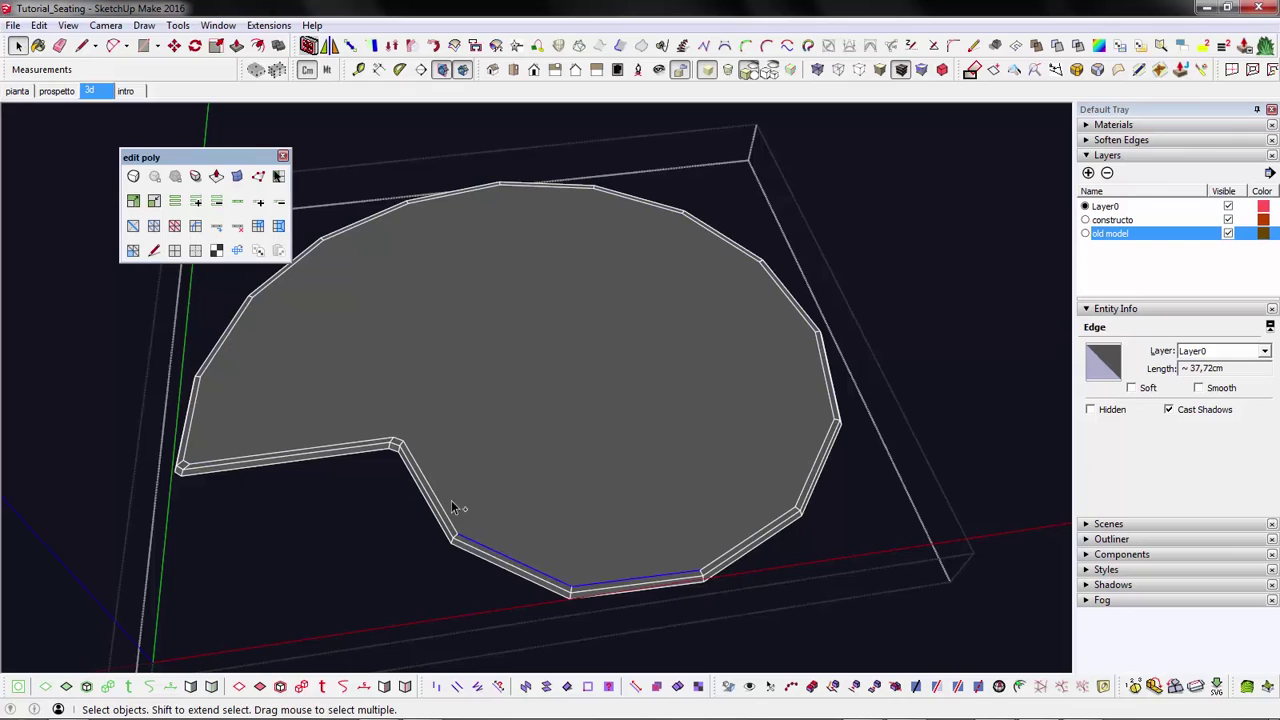
pyautogui.click(770, 688)
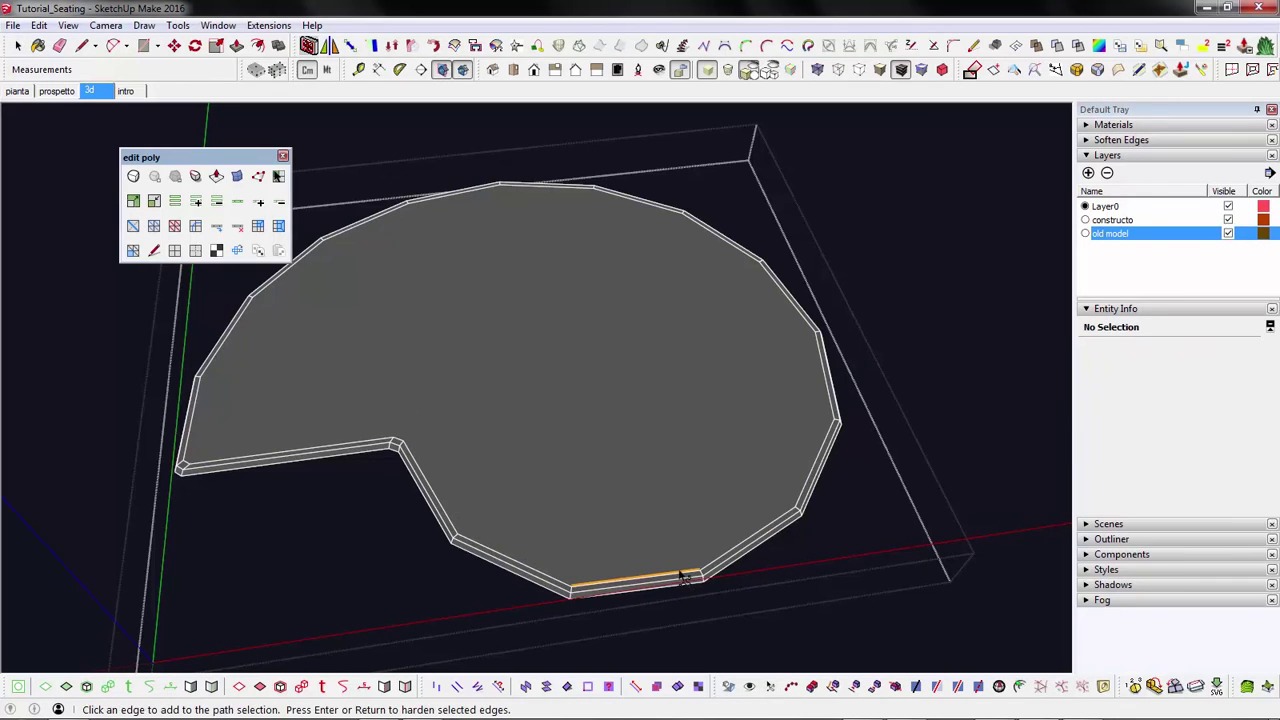
pyautogui.click(622, 580)
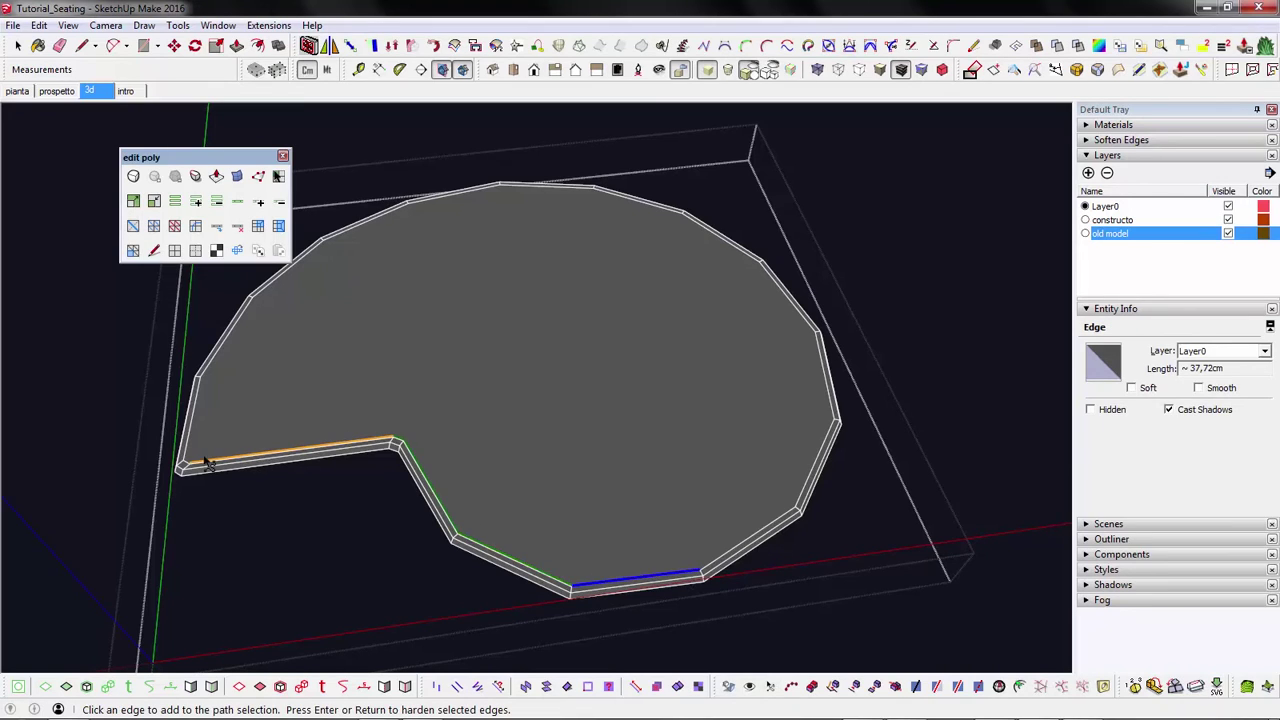
pyautogui.click(246, 327)
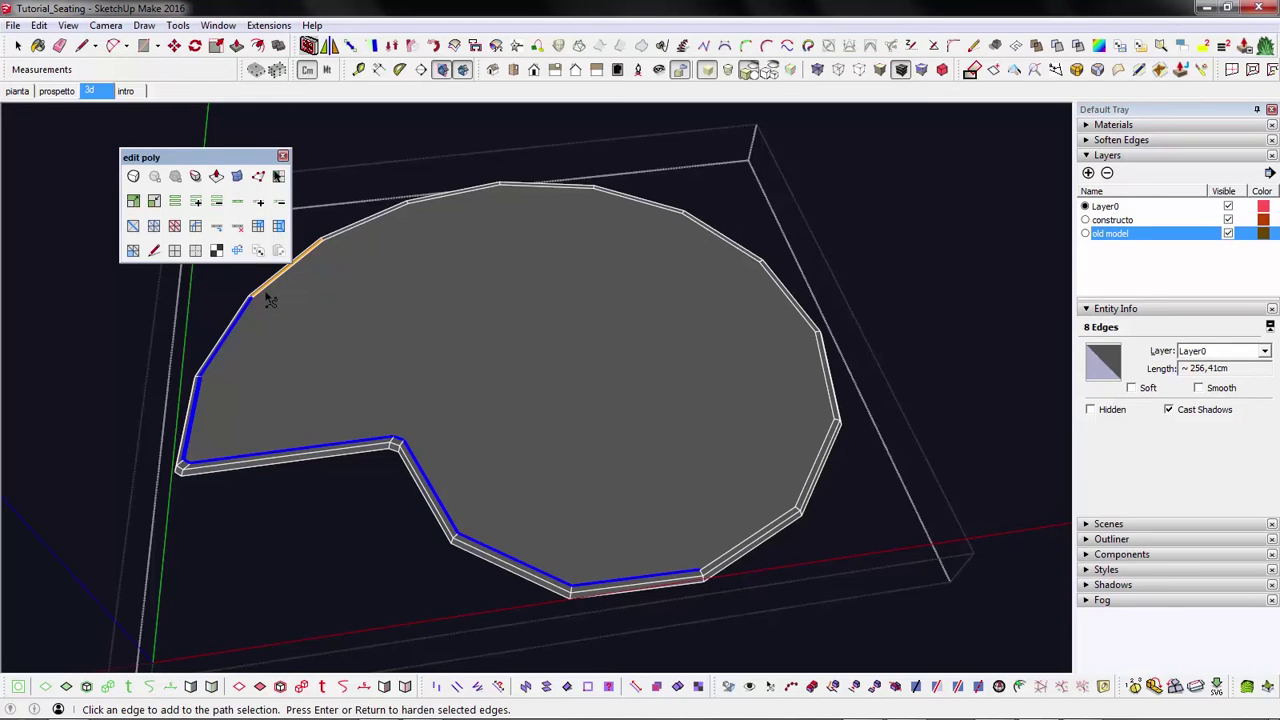
pyautogui.press('Return')
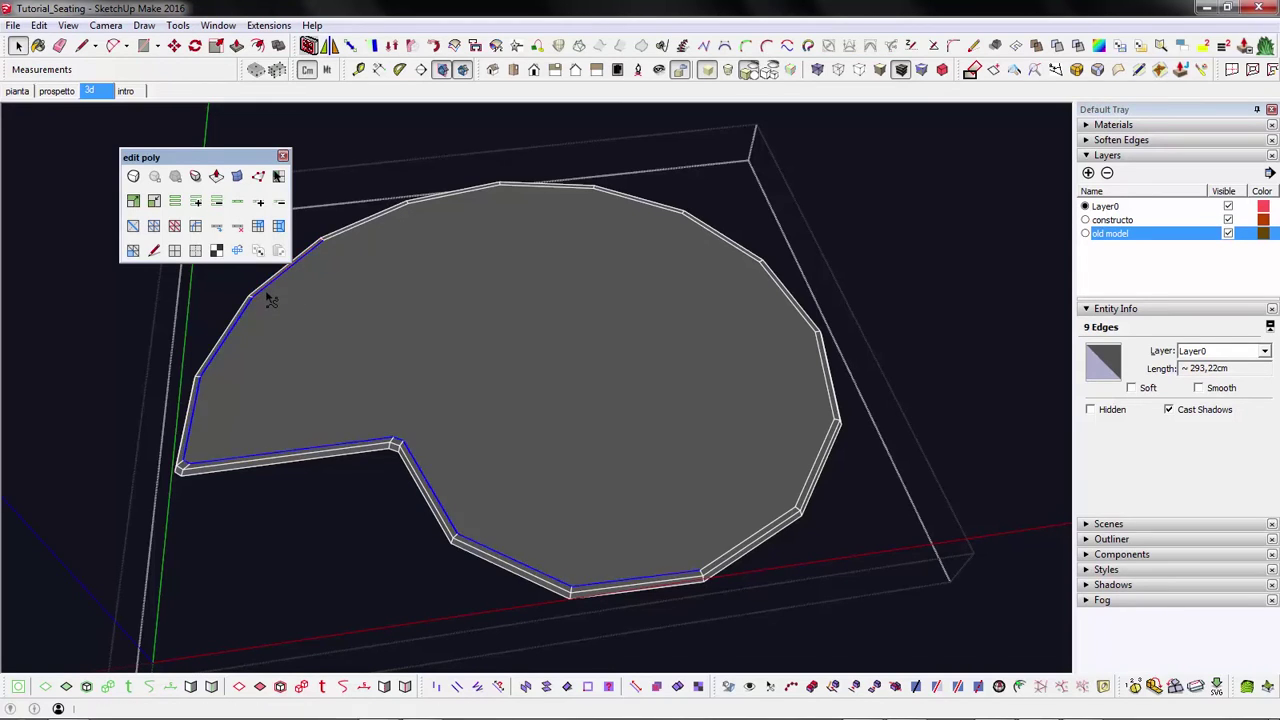
# - Draw a dividing edge across the seat top between the two ends of the selected path
pyautogui.moveTo(386, 366); pyautogui.dragTo(646, 363, button='middle')
pyautogui.press('l')
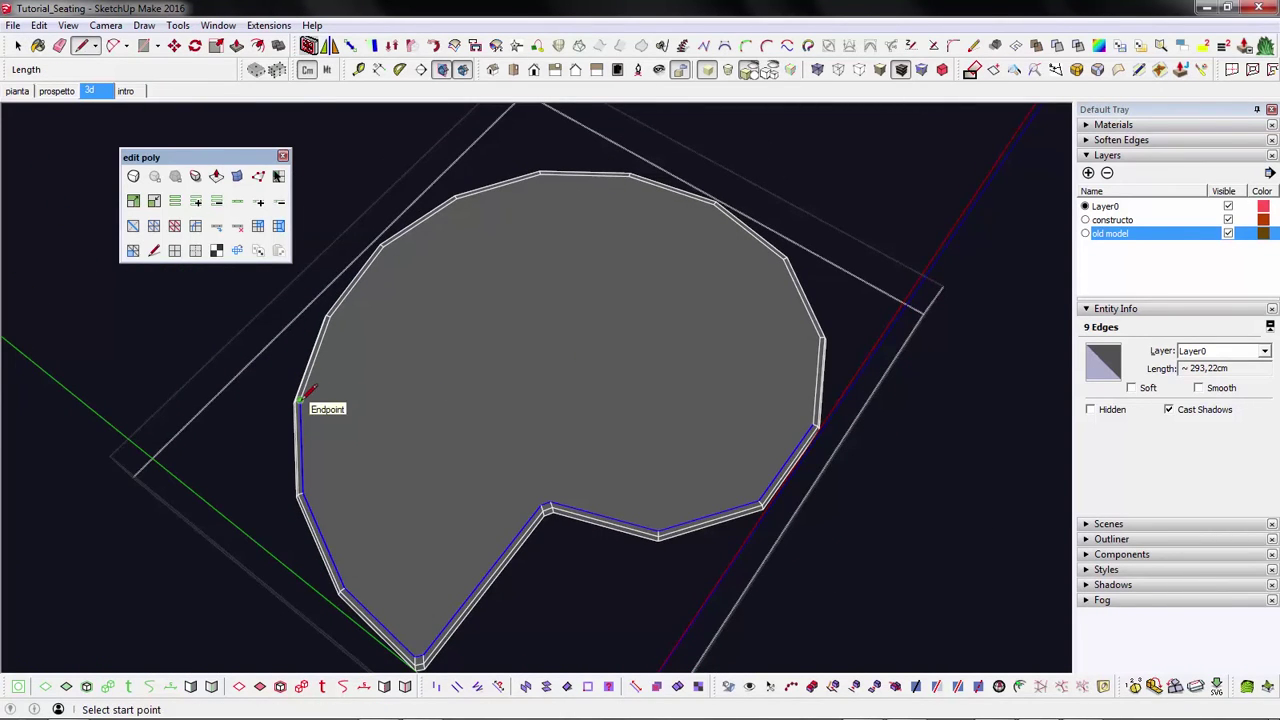
pyautogui.click(300, 401)
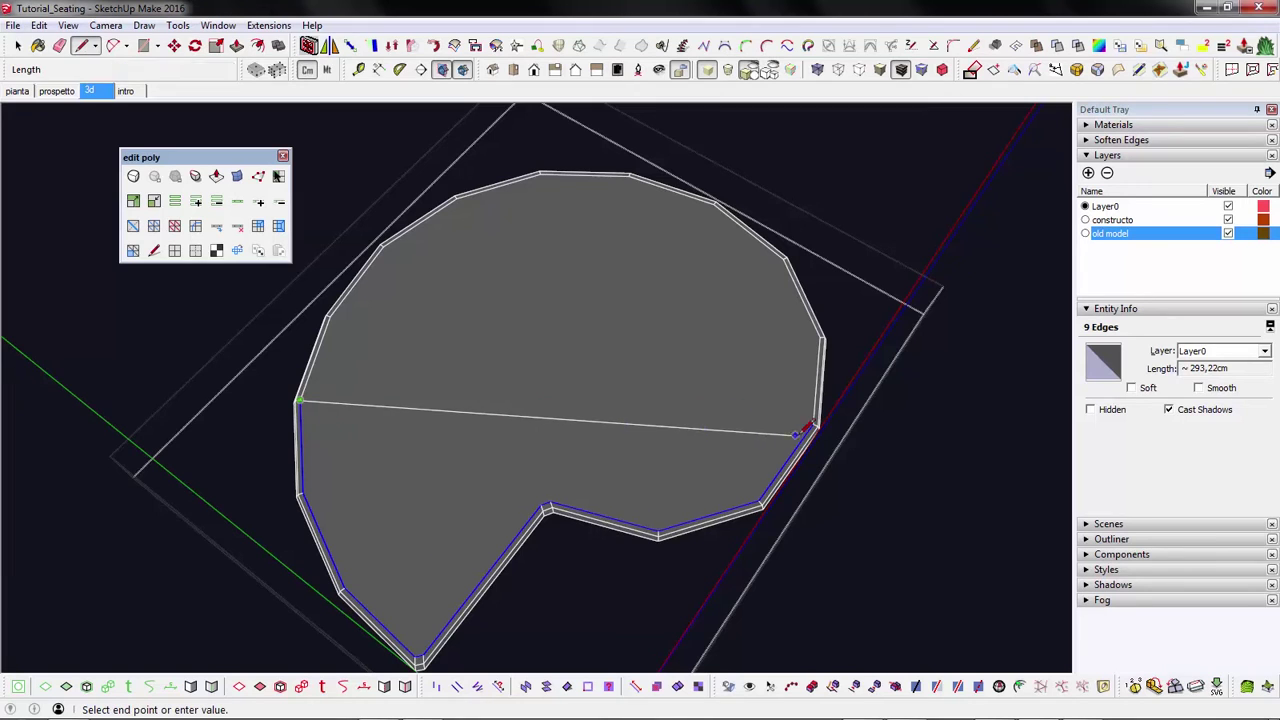
pyautogui.click(816, 425)
# - Draw an edge about 128 cm long across the seat top, from the inner-loop vertex below the concave corner to the vertex four segments further around
pyautogui.moveTo(816, 425); pyautogui.dragTo(612, 527, button='middle')
pyautogui.scroll(2, 378, 508)
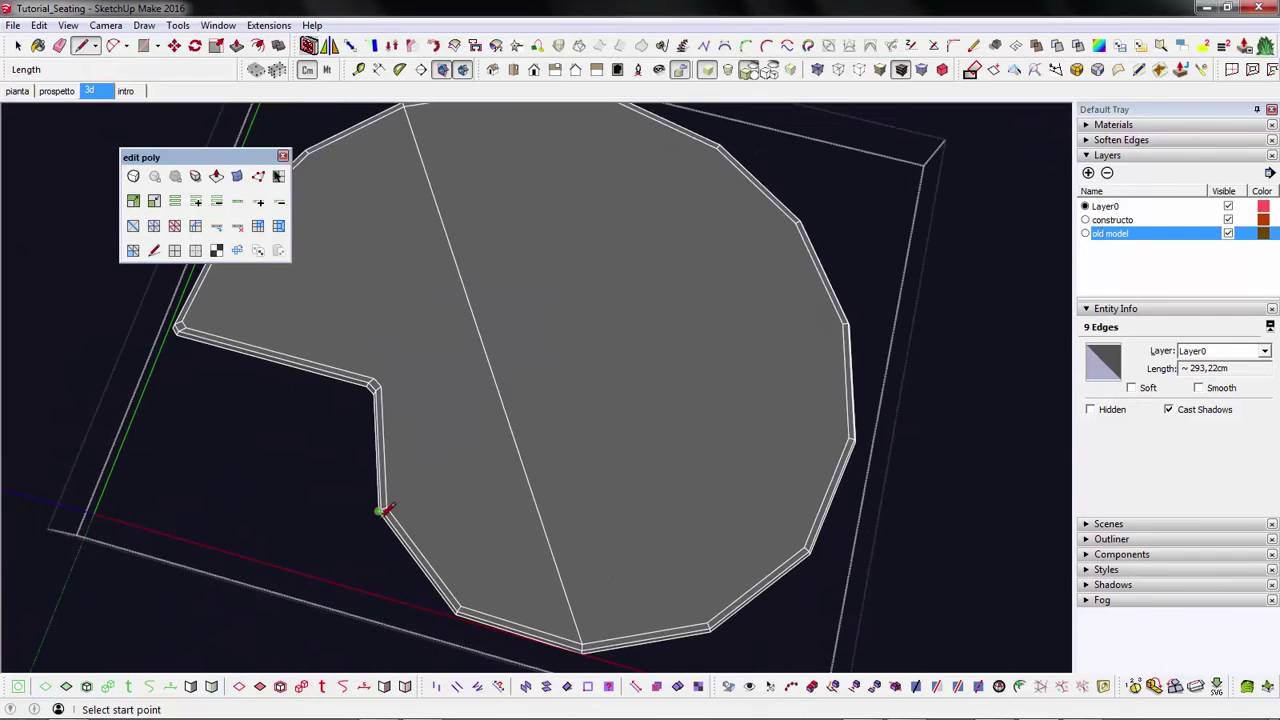
pyautogui.click(386, 507)
pyautogui.scroll(-2, 386, 507)
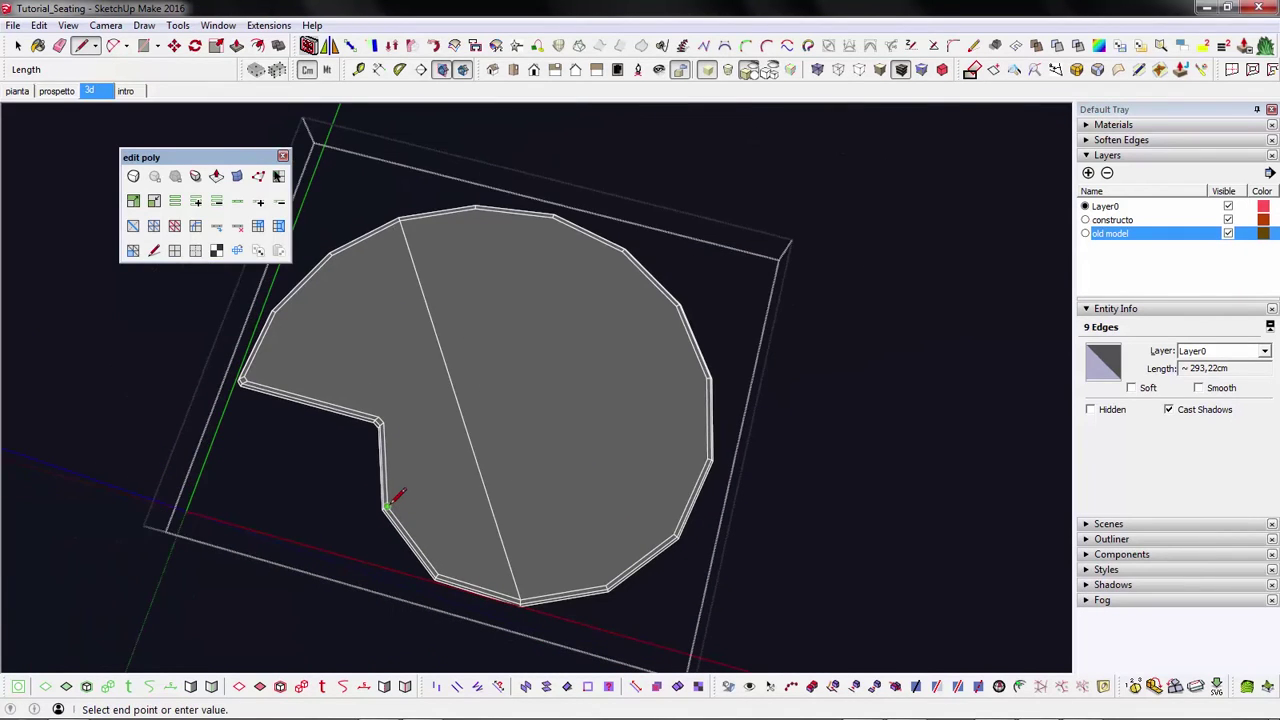
pyautogui.click(677, 527)
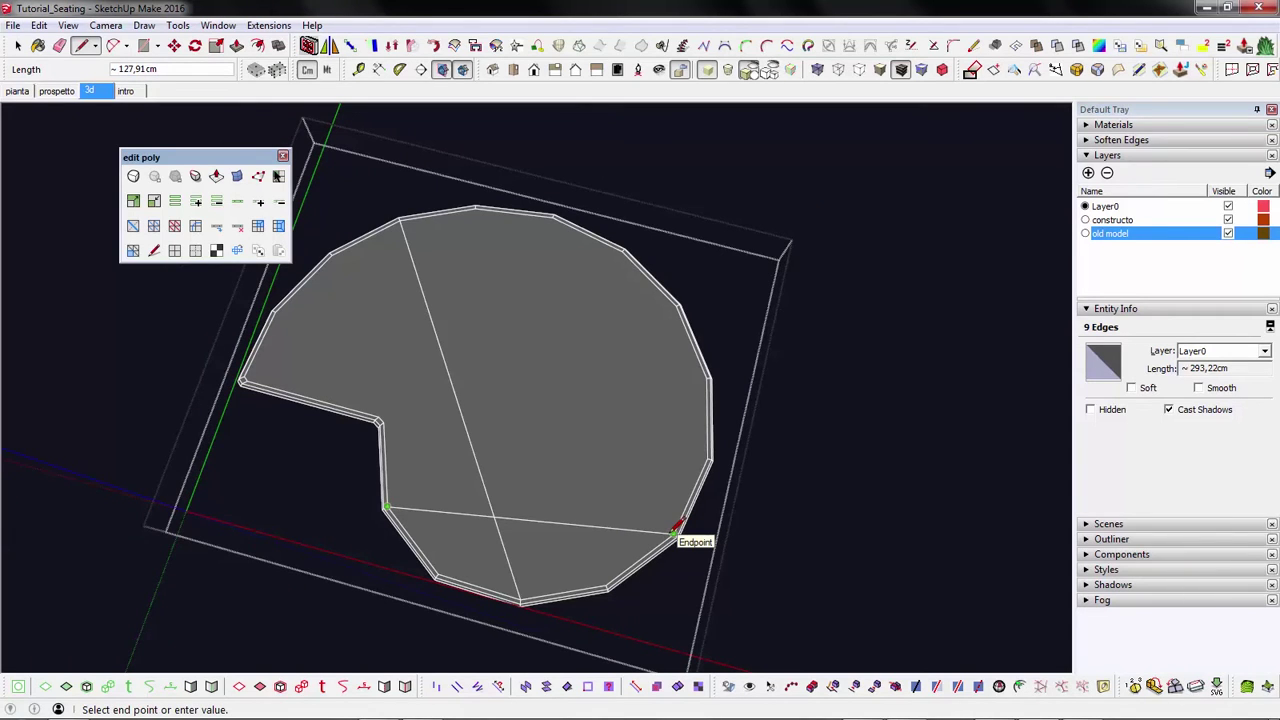
pyautogui.scroll(2, 677, 527)
pyautogui.click(684, 528)
# - Draw an edge about 140 cm long across the seat top, from the first inner-loop vertex past the pointed tip to the vertex four segments further around
pyautogui.scroll(-3, 684, 528)
pyautogui.scroll(2, 327, 343)
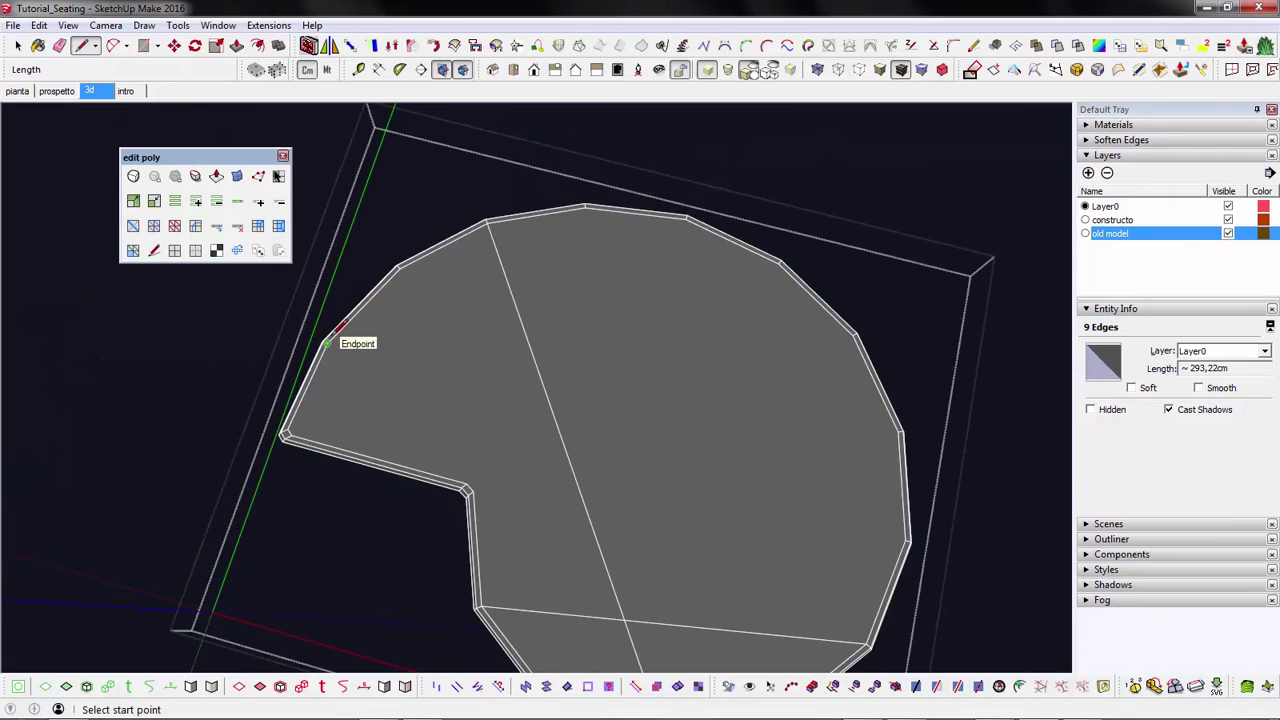
pyautogui.scroll(2, 327, 343)
pyautogui.click(327, 343)
pyautogui.scroll(-3, 268, 447)
pyautogui.scroll(4, 543, 306)
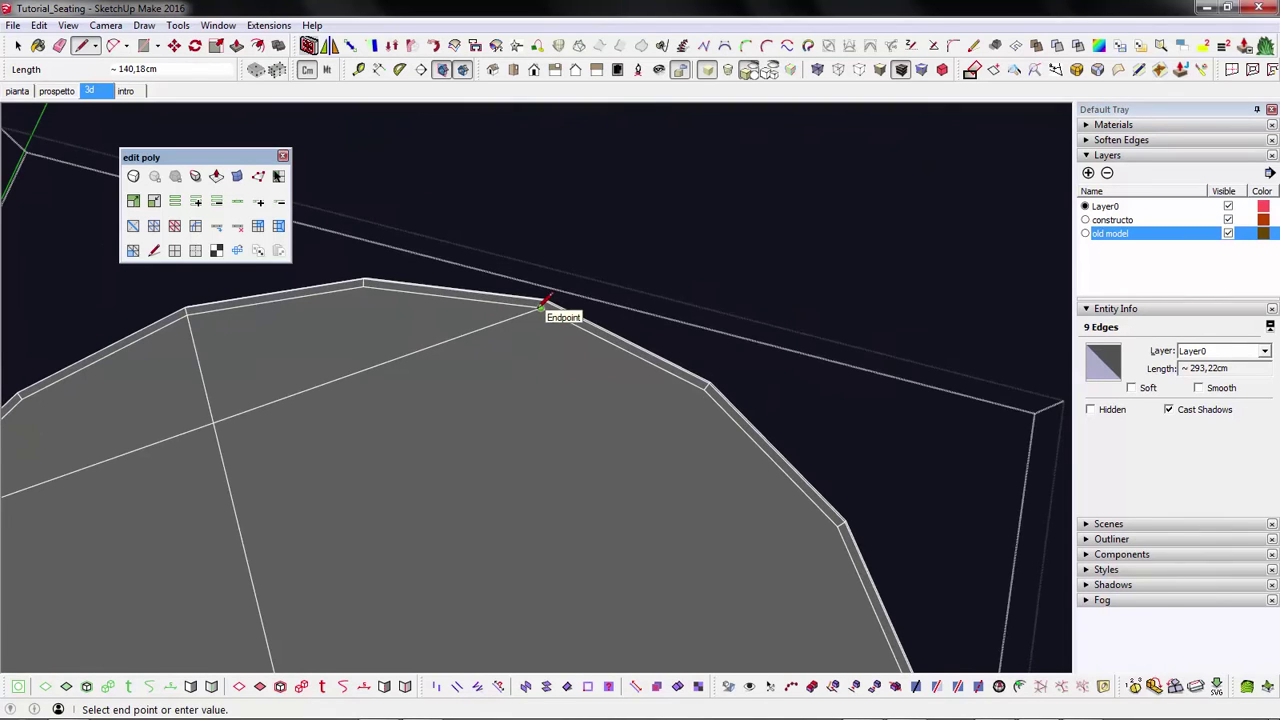
pyautogui.click(543, 306)
pyautogui.scroll(-5, 612, 310)
# - Select all three segments of the long dividing edge across the seat top and delete them
pyautogui.press('space')
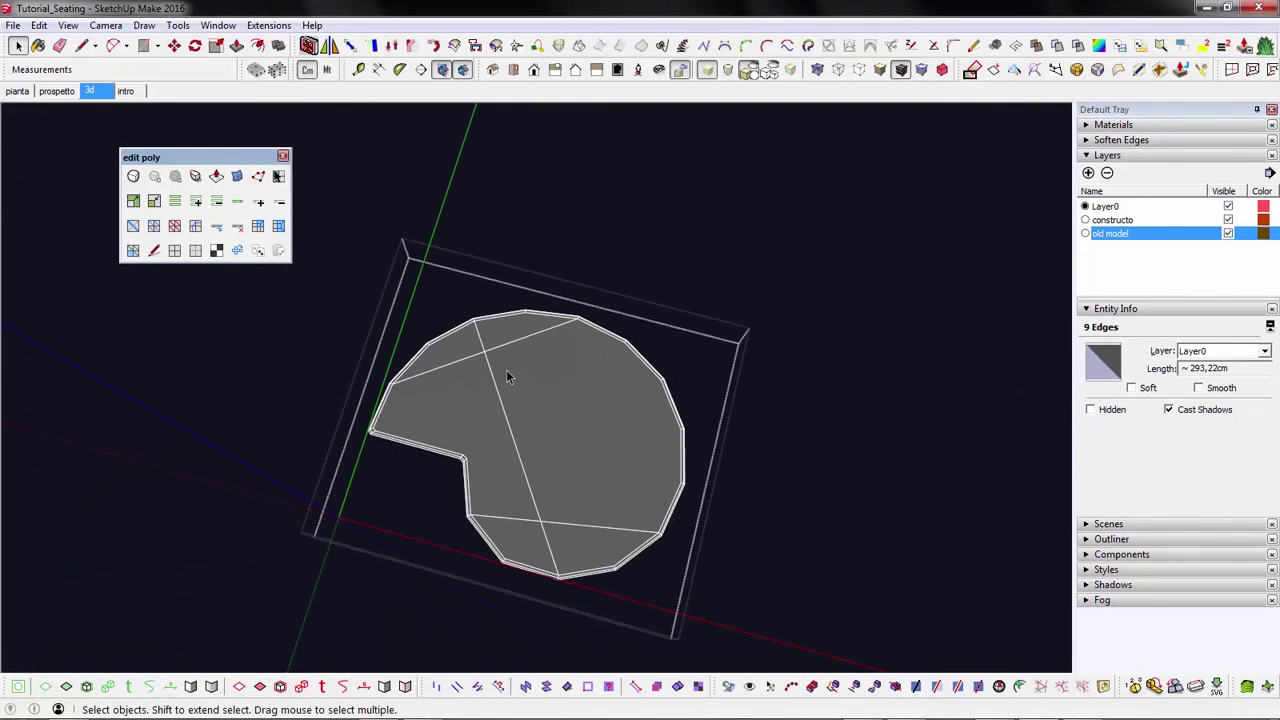
pyautogui.click(481, 344)
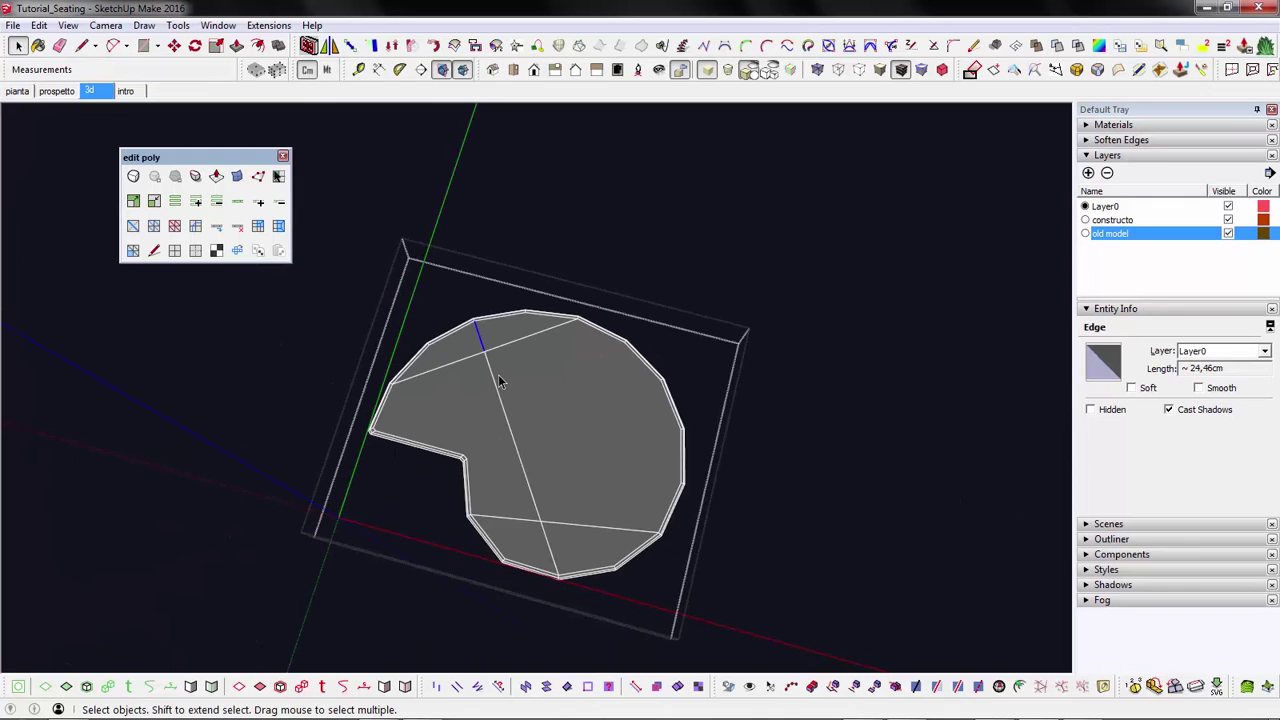
pyautogui.keyDown('shift'); pyautogui.click(520, 442); pyautogui.keyUp('shift')
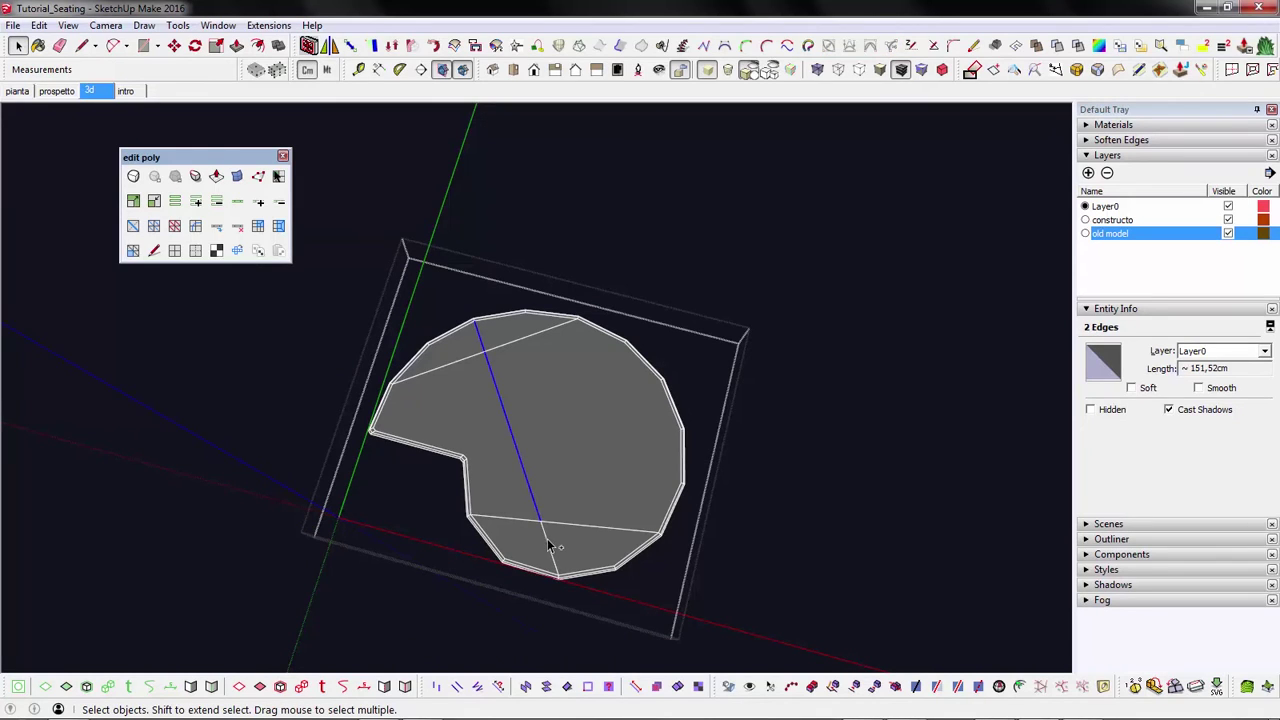
pyautogui.keyDown('shift'); pyautogui.click(546, 543); pyautogui.keyUp('shift')
pyautogui.hotkey('ctrl', 't')
# - Try to run the TIG split sausage tool without selecting a face
pyautogui.moveTo(484, 366); pyautogui.dragTo(620, 295, button='middle')
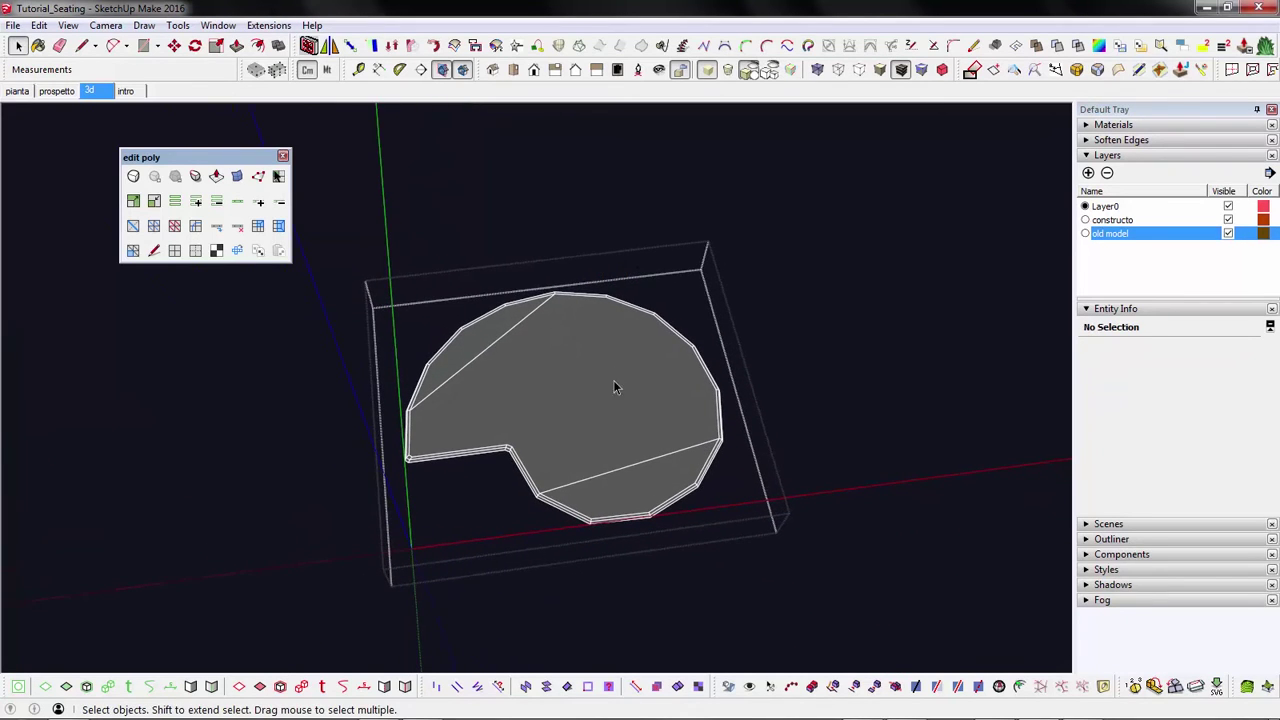
pyautogui.click(1273, 70)
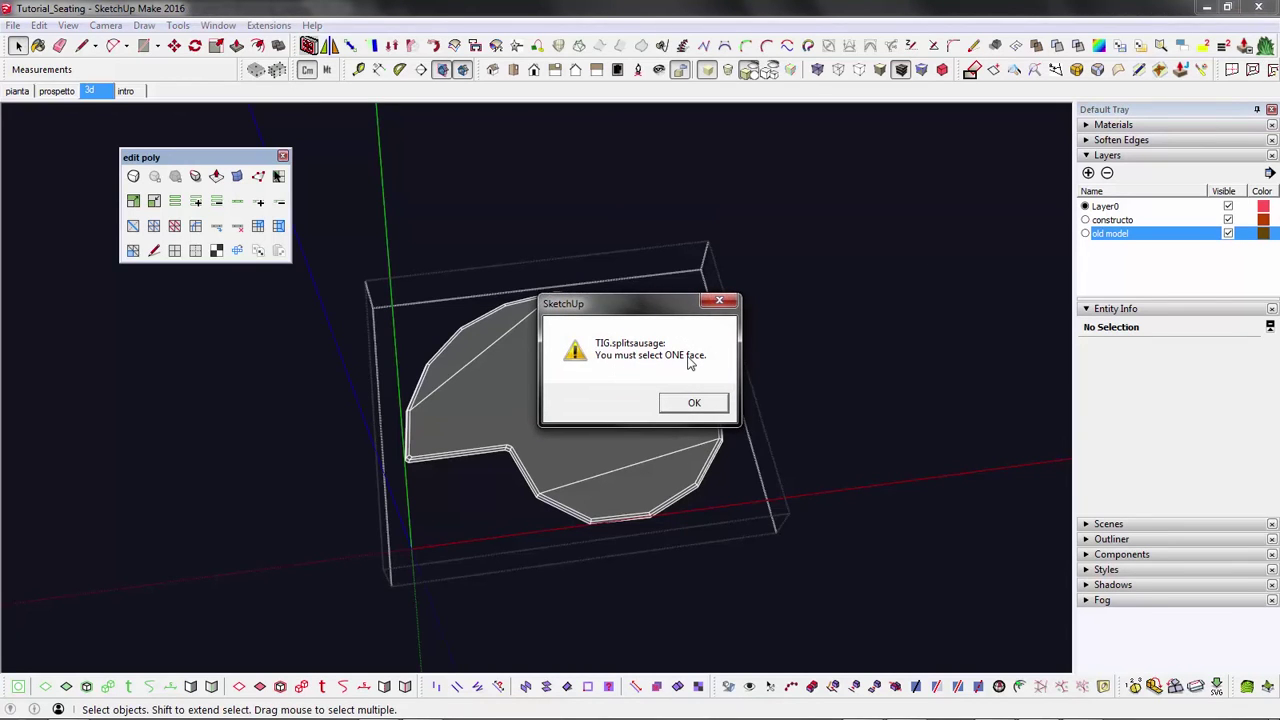
pyautogui.click(692, 403)
# - Draw four adjoining rectangles forming a zigzag test strip on the ground beside the seat
pyautogui.scroll(-5, 617, 325)
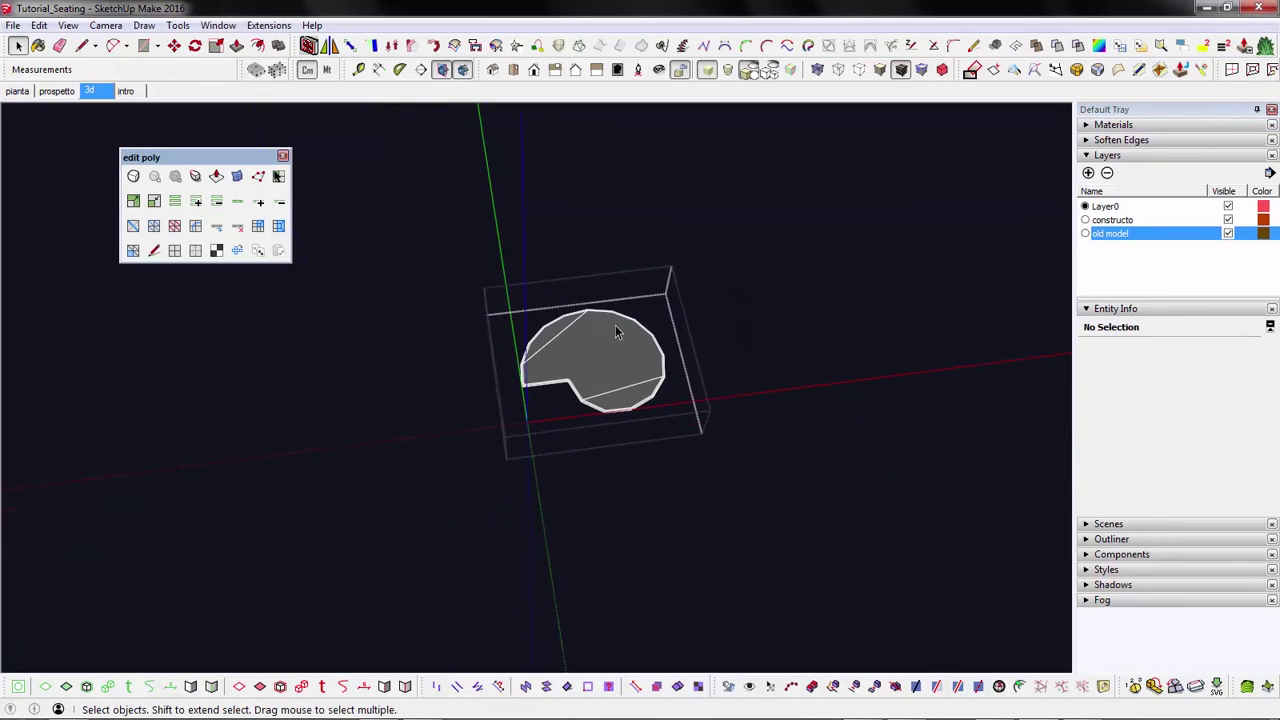
pyautogui.moveTo(615, 325); pyautogui.dragTo(588, 470, button='middle')
pyautogui.scroll(-2, 588, 470)
pyautogui.press('r')
pyautogui.click(652, 512)
pyautogui.click(525, 488)
pyautogui.click(522, 512)
pyautogui.click(572, 578)
pyautogui.click(566, 582)
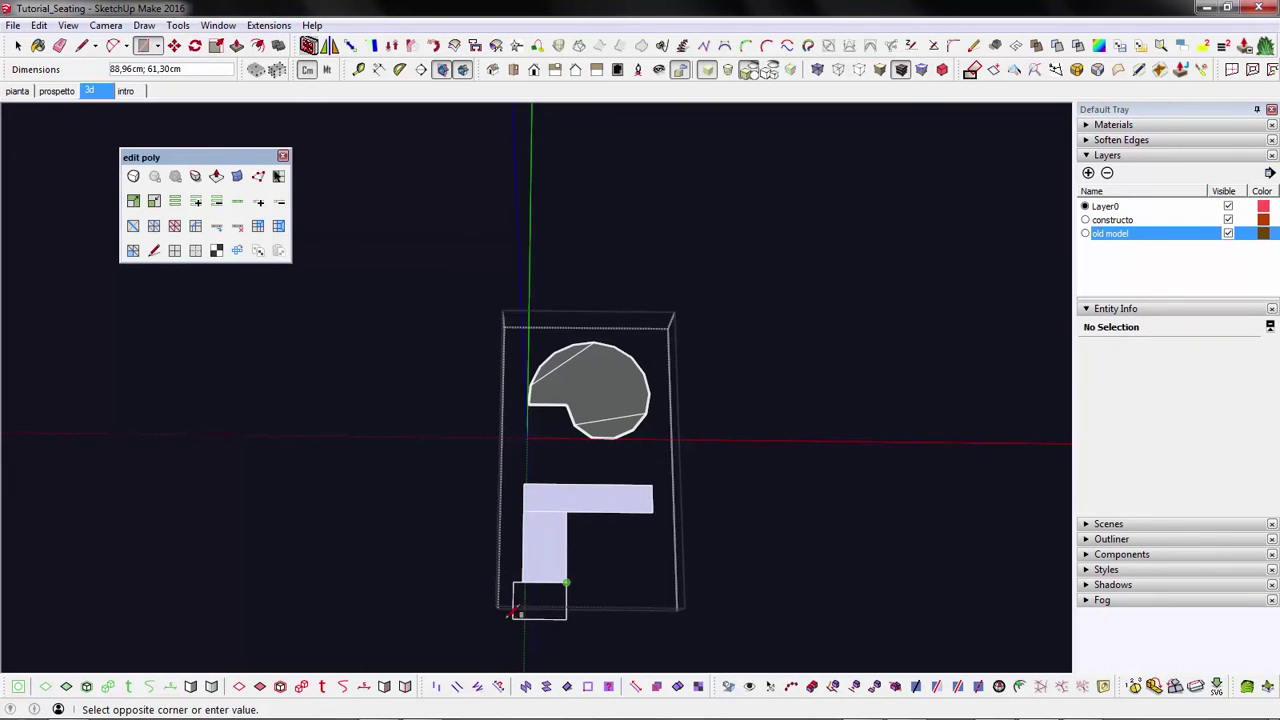
pyautogui.click(452, 605)
pyautogui.click(453, 606)
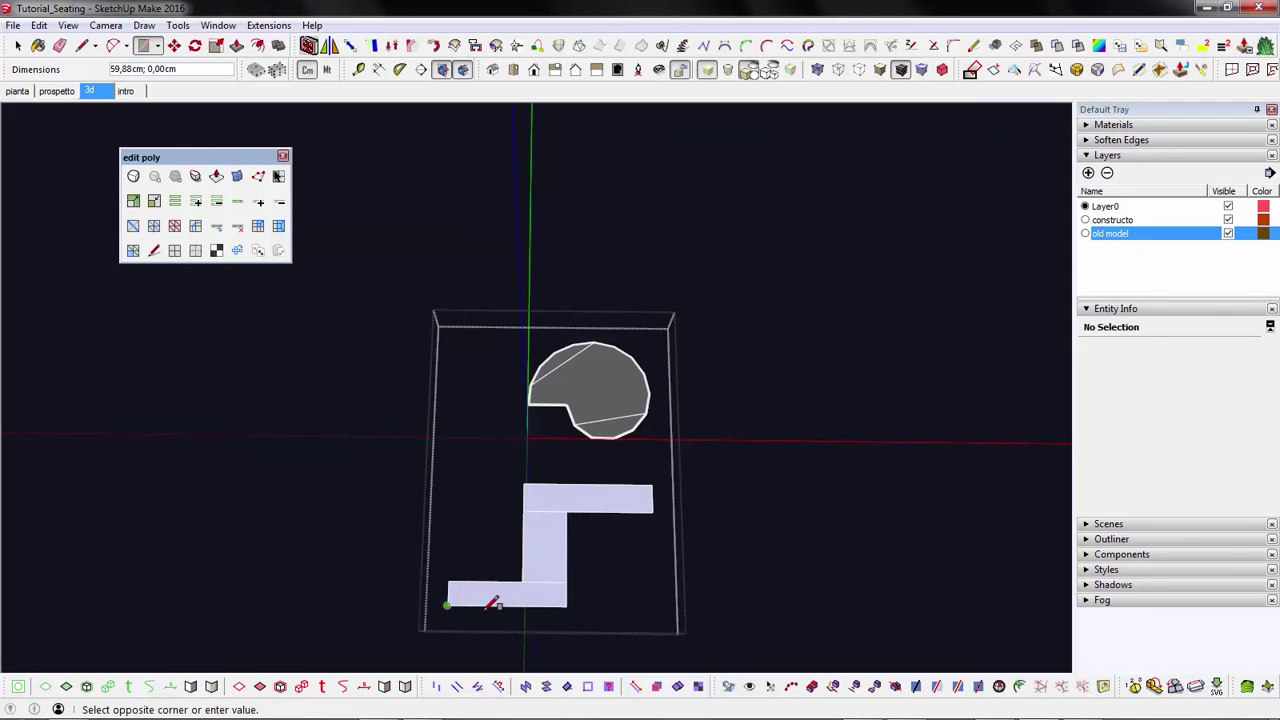
pyautogui.moveTo(489, 600); pyautogui.dragTo(250, 518, button='middle')
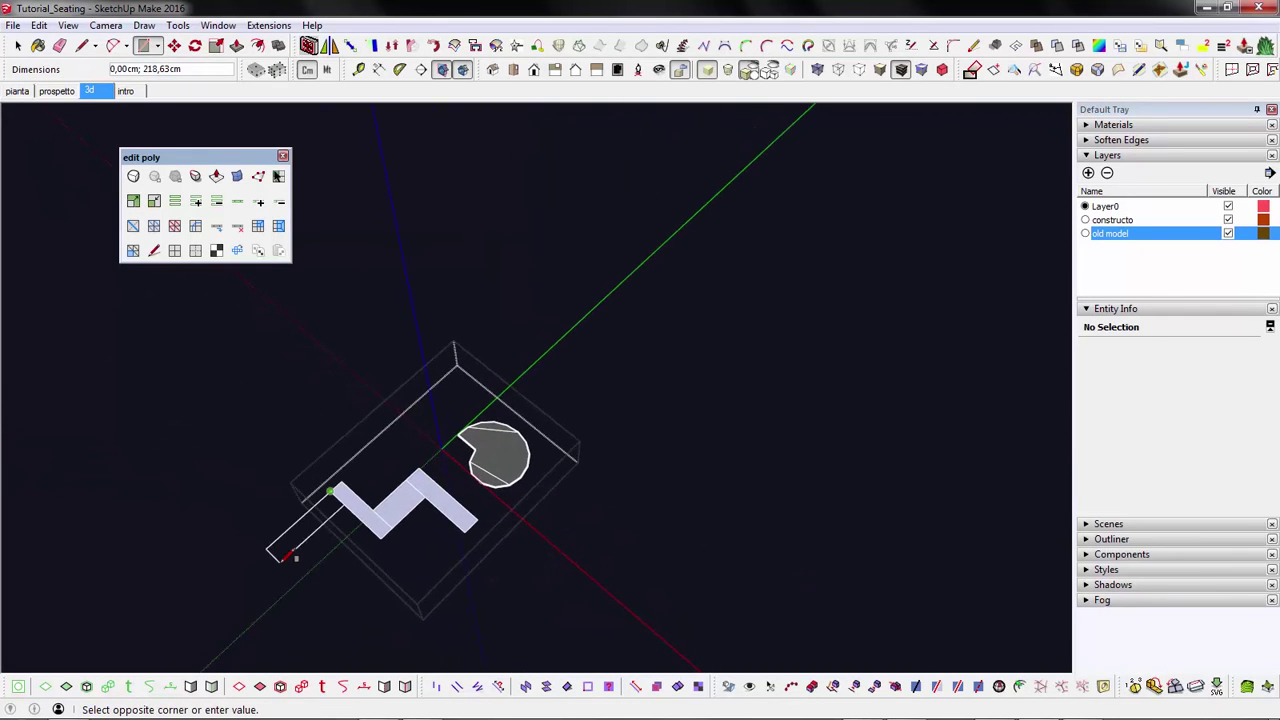
pyautogui.click(289, 556)
pyautogui.scroll(5, 289, 556)
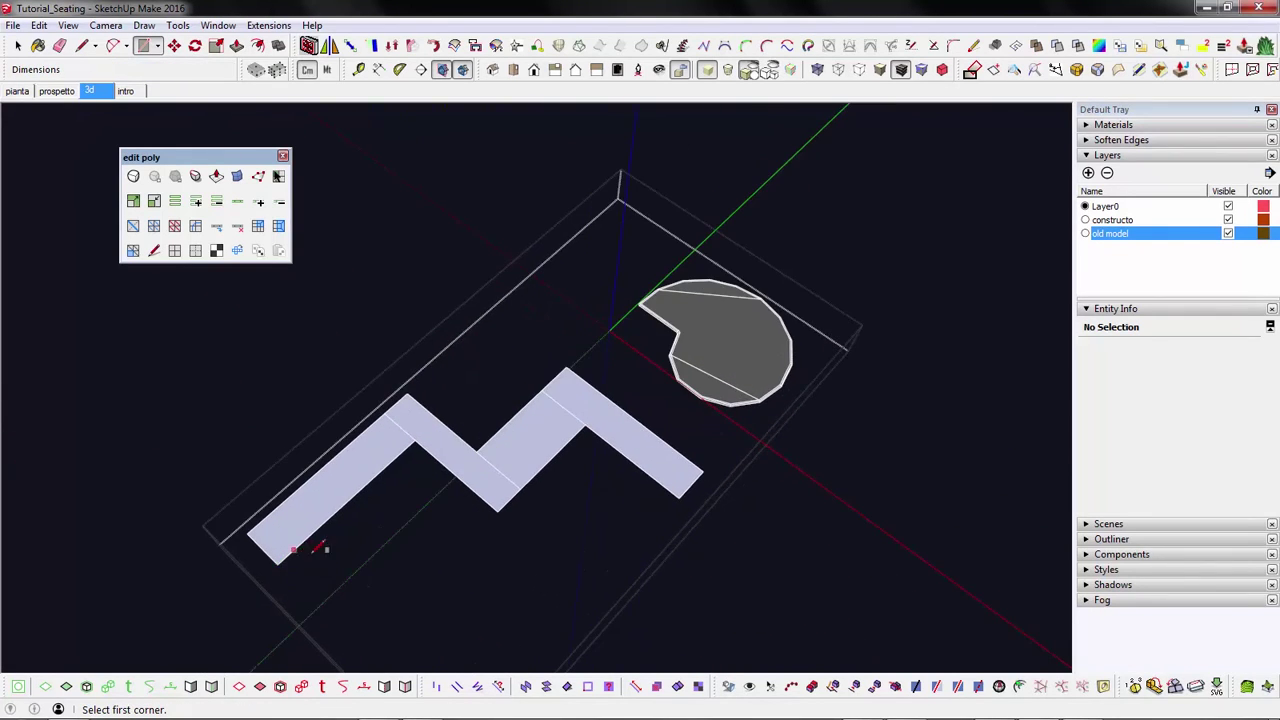
# - Erase the shared edges between the rectangles to merge the zigzag strip into one face
pyautogui.press('e')
pyautogui.moveTo(563, 398)
pyautogui.mouseDown()
pyautogui.moveTo(499, 472)
pyautogui.moveTo(414, 428)
pyautogui.mouseUp()
pyautogui.press('space')
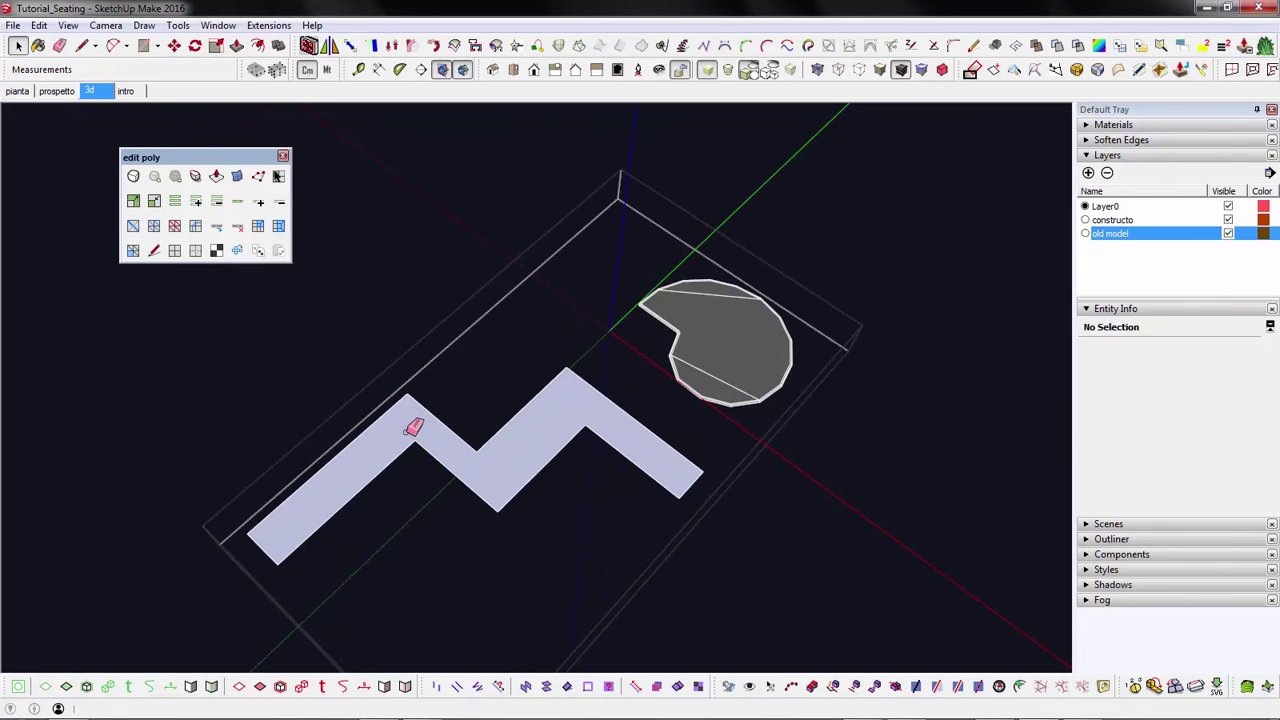
# - Select the zigzag strip's face, and then select instead the four edges along one of its long sides
pyautogui.click(407, 440)
pyautogui.scroll(2, 422, 385)
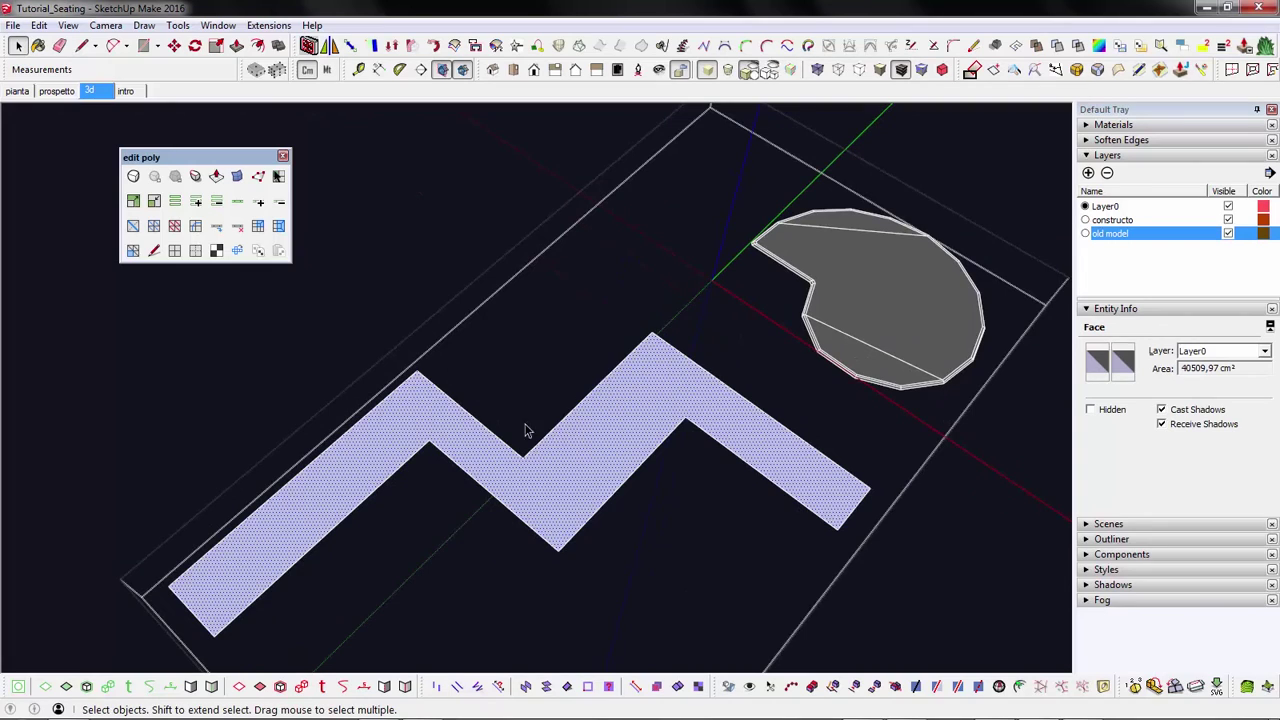
pyautogui.click(744, 400)
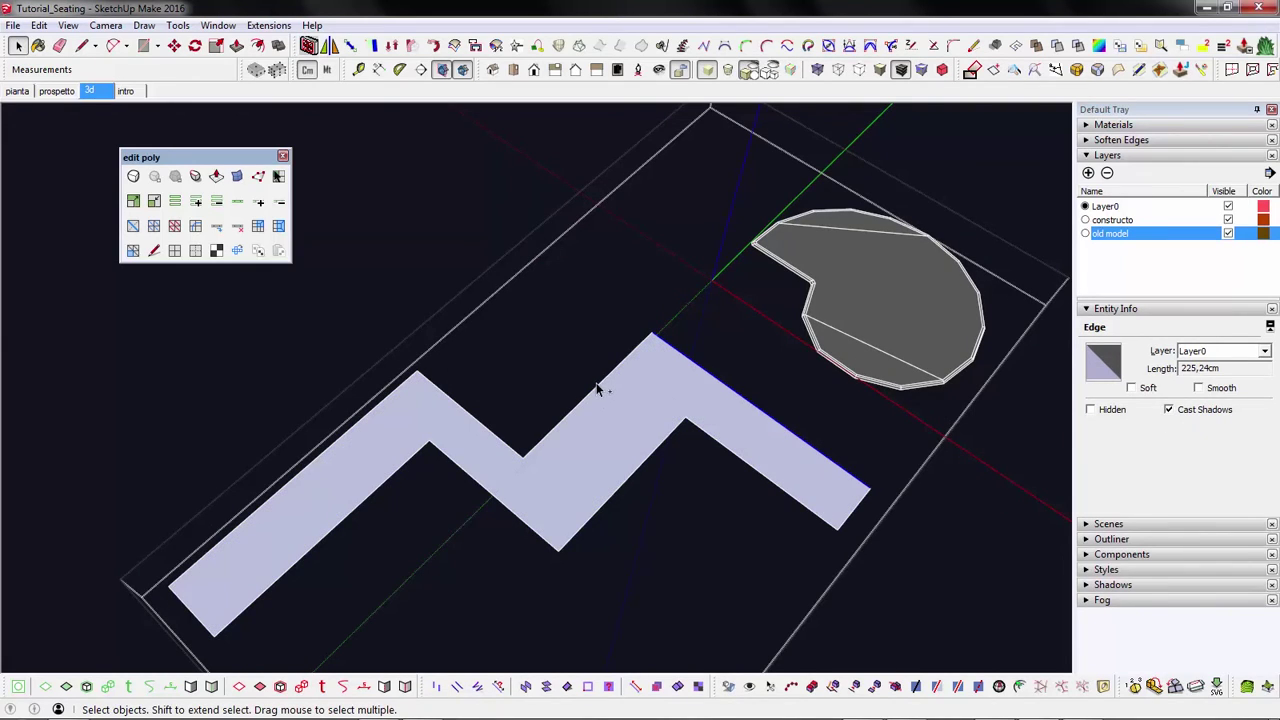
pyautogui.keyDown('shift'); pyautogui.click(597, 385); pyautogui.keyUp('shift')
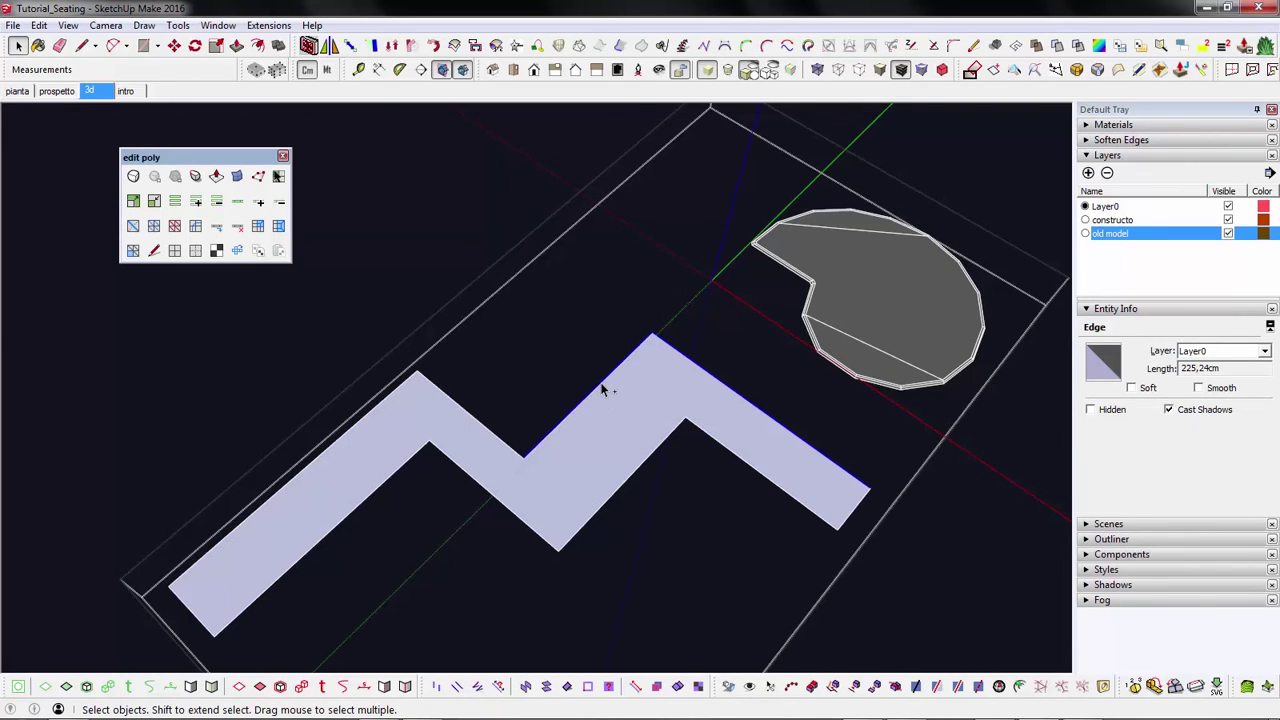
pyautogui.keyDown('shift'); pyautogui.click(487, 430); pyautogui.keyUp('shift')
pyautogui.keyDown('shift'); pyautogui.click(386, 401); pyautogui.keyUp('shift')
pyautogui.scroll(-2, 488, 352)
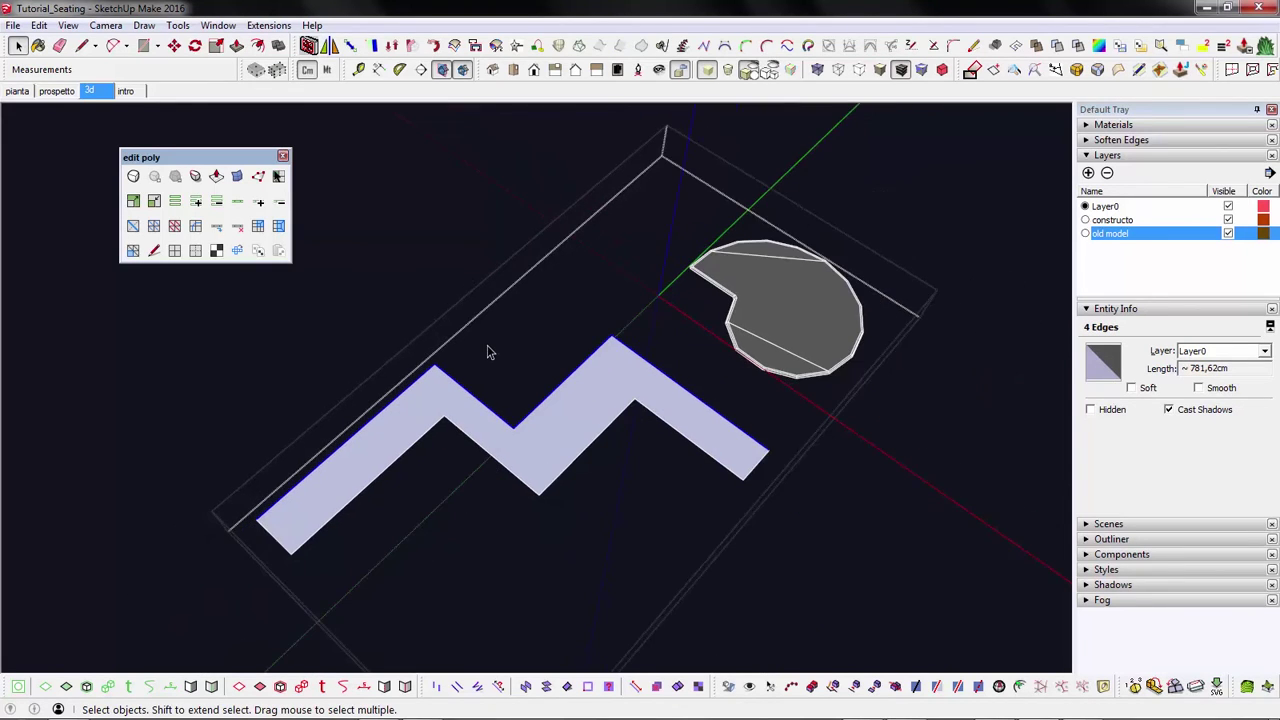
pyautogui.moveTo(488, 352); pyautogui.dragTo(500, 418, button='middle')
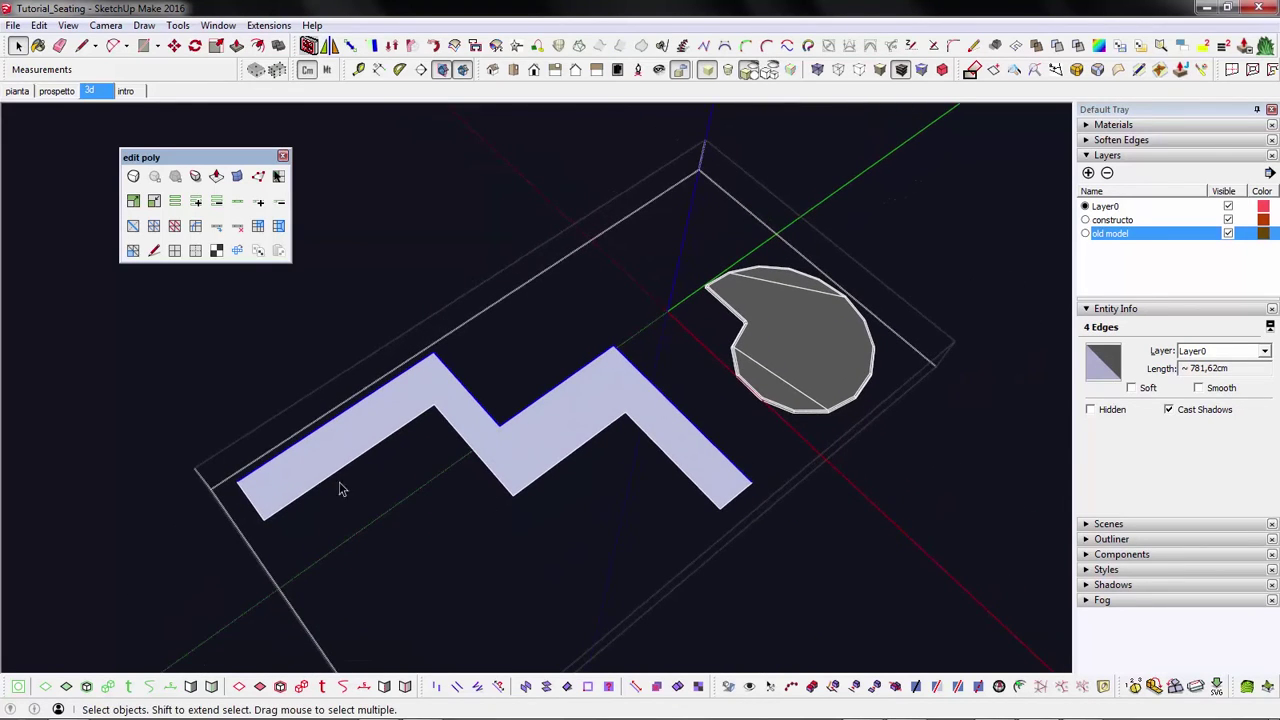
# - Select the zigzag strip's face and one short end edge, and divide it into quads with the split sausage tool
pyautogui.click(708, 474)
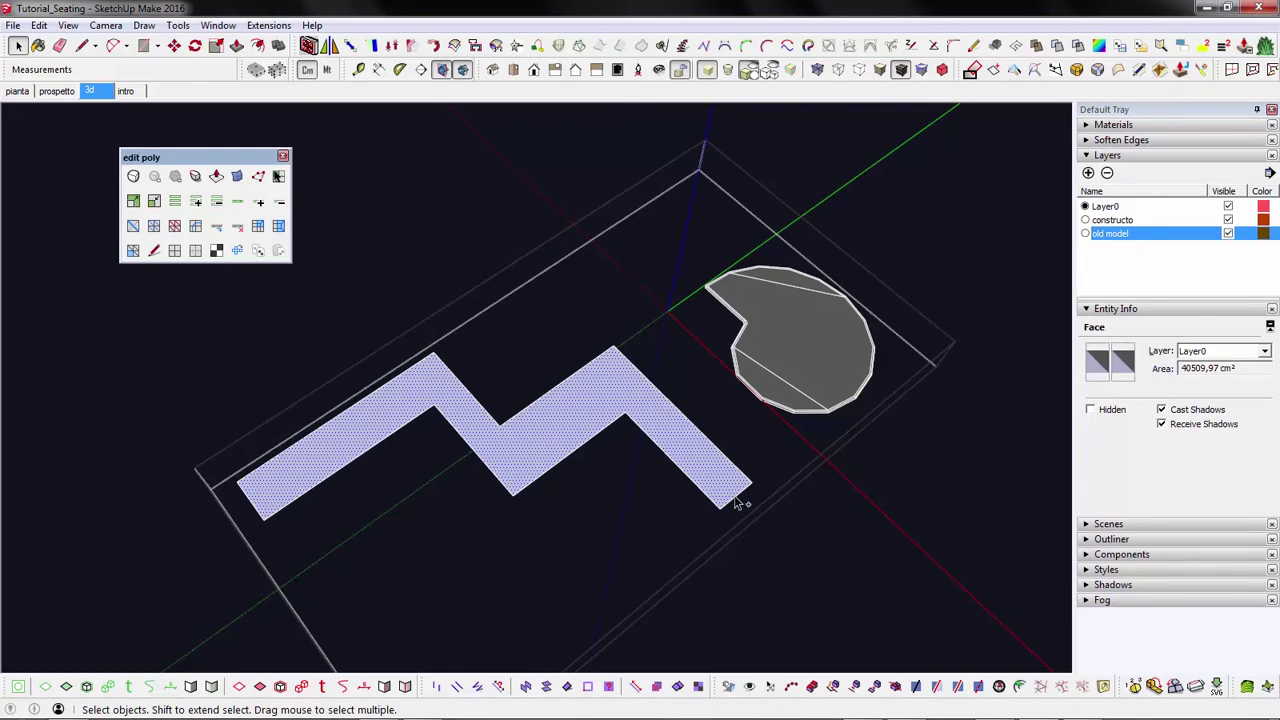
pyautogui.keyDown('shift'); pyautogui.click(740, 503); pyautogui.keyUp('shift')
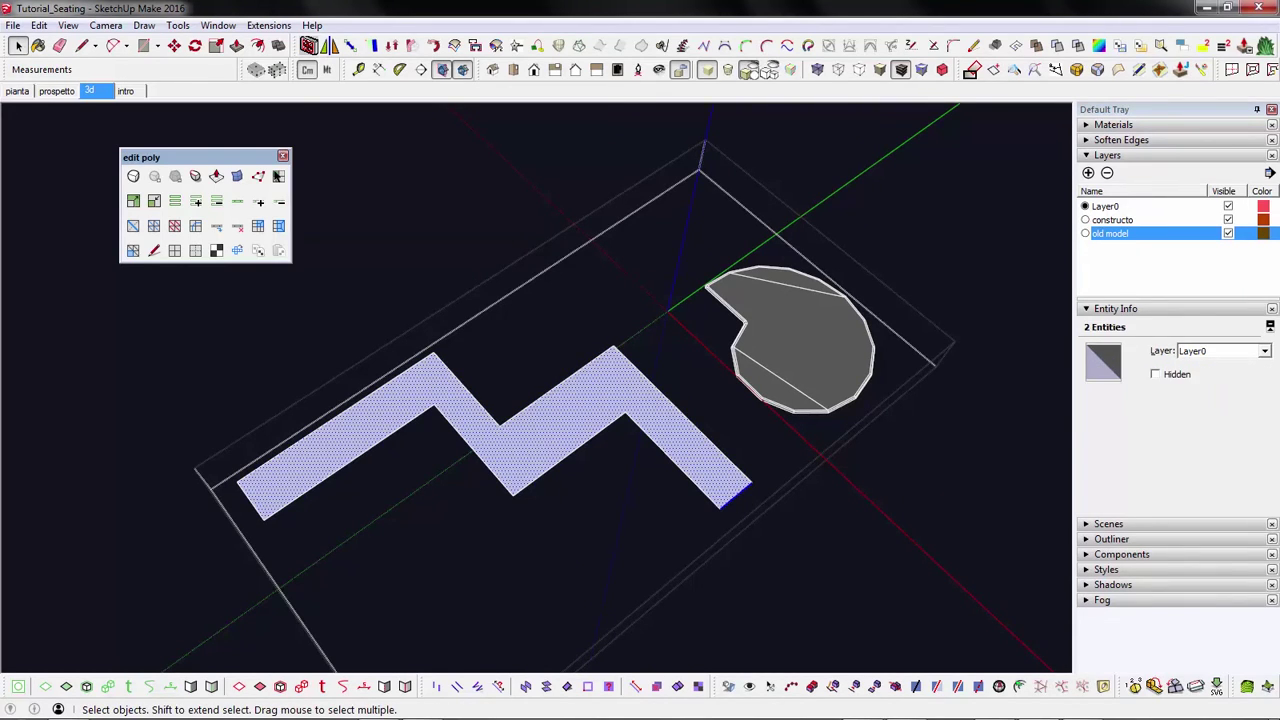
pyautogui.click(1273, 73)
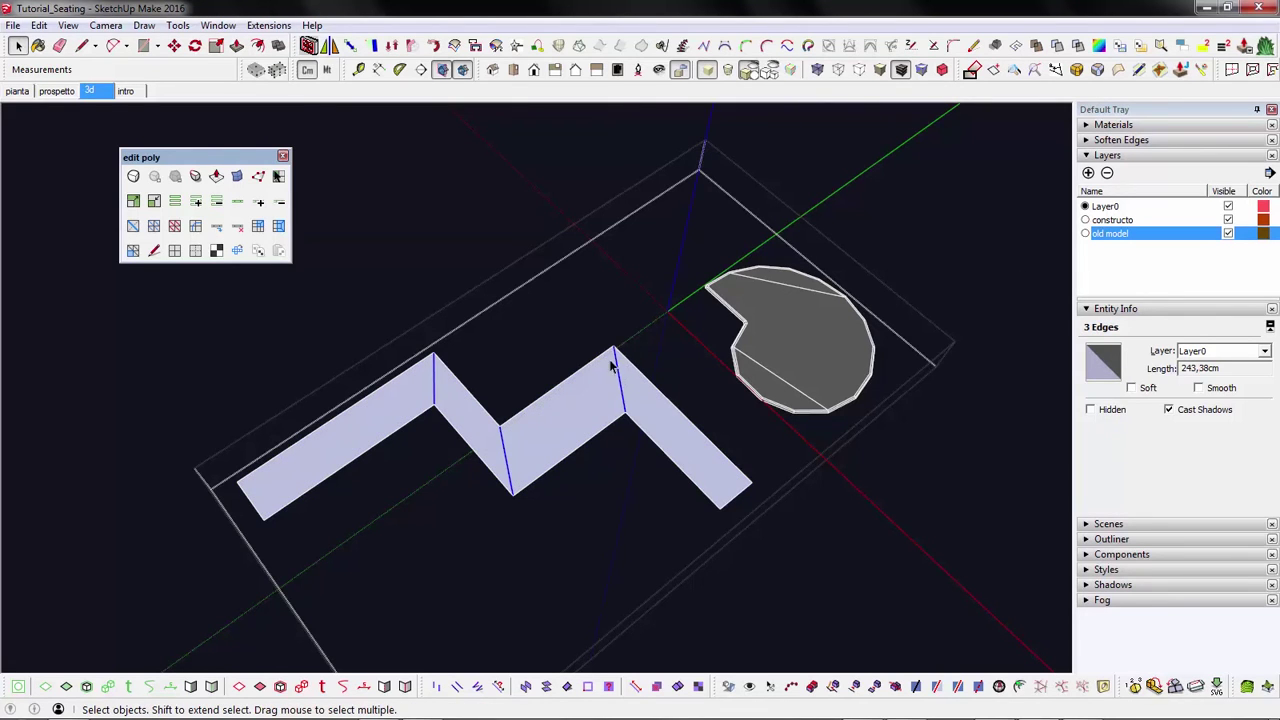
# - Select a crosswise edge of the split strip and extend the selection to its whole edge ring
pyautogui.moveTo(535, 438); pyautogui.dragTo(629, 409, button='middle')
pyautogui.click(629, 409)
pyautogui.click(237, 202)
pyautogui.click(455, 405)
pyautogui.click(176, 201)
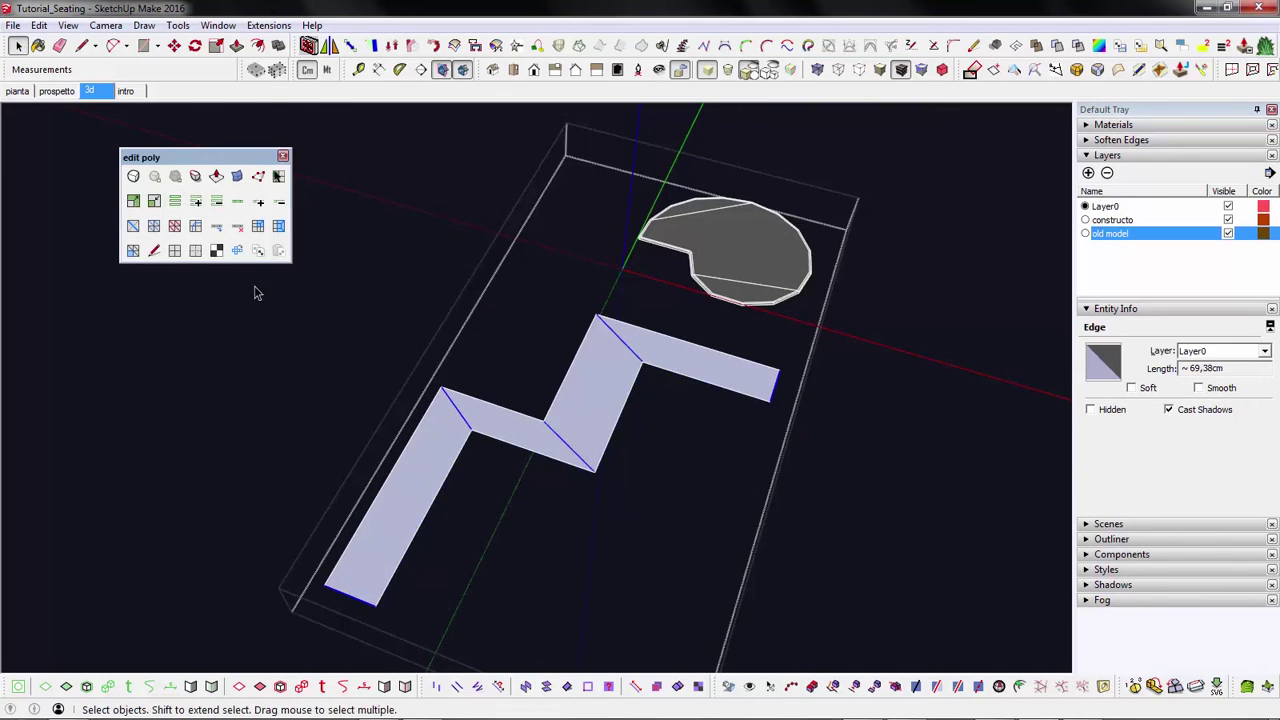
# - Select all the zigzag test strip's connected geometry and delete it
pyautogui.tripleClick(613, 420)
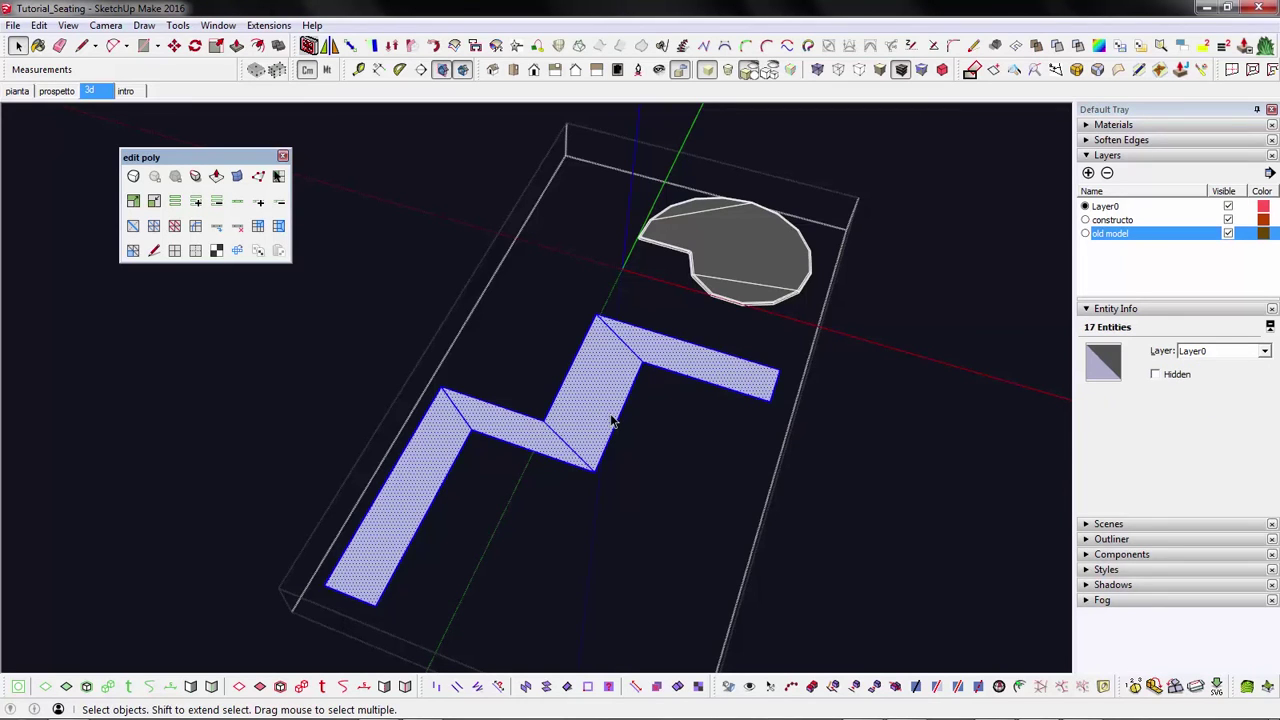
pyautogui.press('Delete')
# - Select the seat's large top face with its lower crosswise edge and divide it into quads with the split sausage tool
pyautogui.moveTo(536, 529); pyautogui.dragTo(614, 474, button='middle')
pyautogui.scroll(5, 661, 350)
pyautogui.moveTo(661, 350); pyautogui.dragTo(578, 333, button='middle')
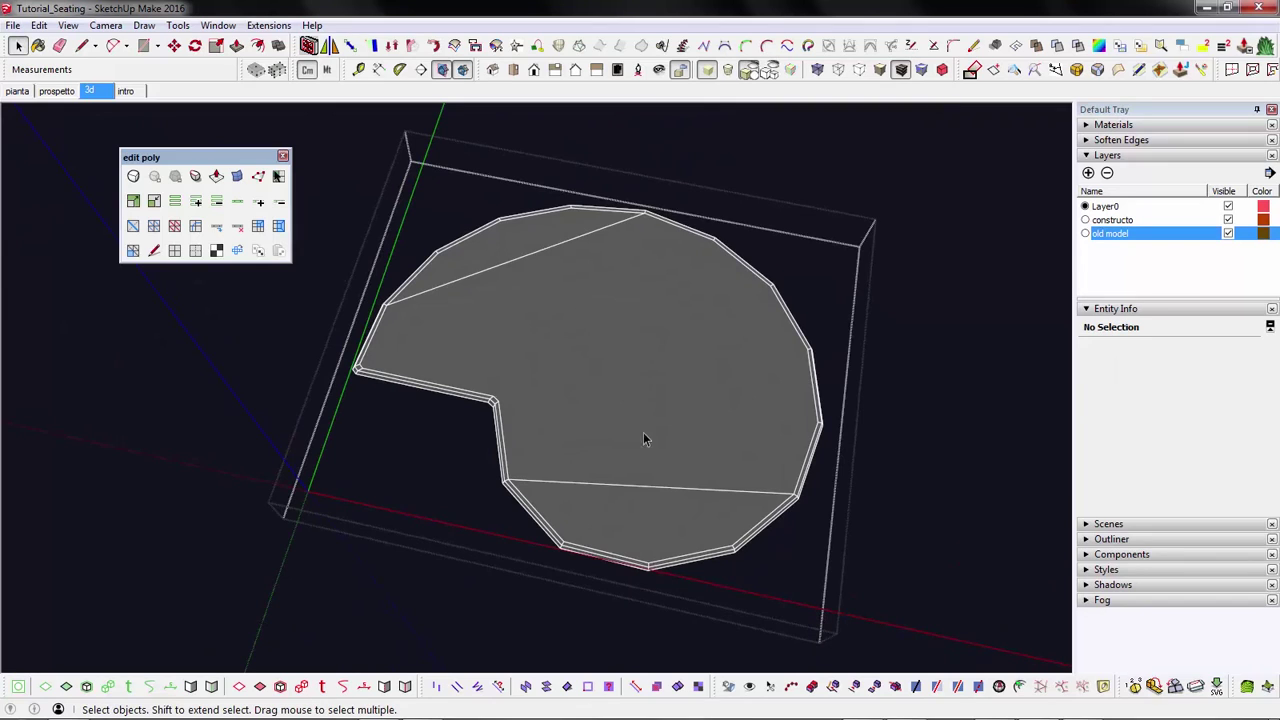
pyautogui.click(648, 487)
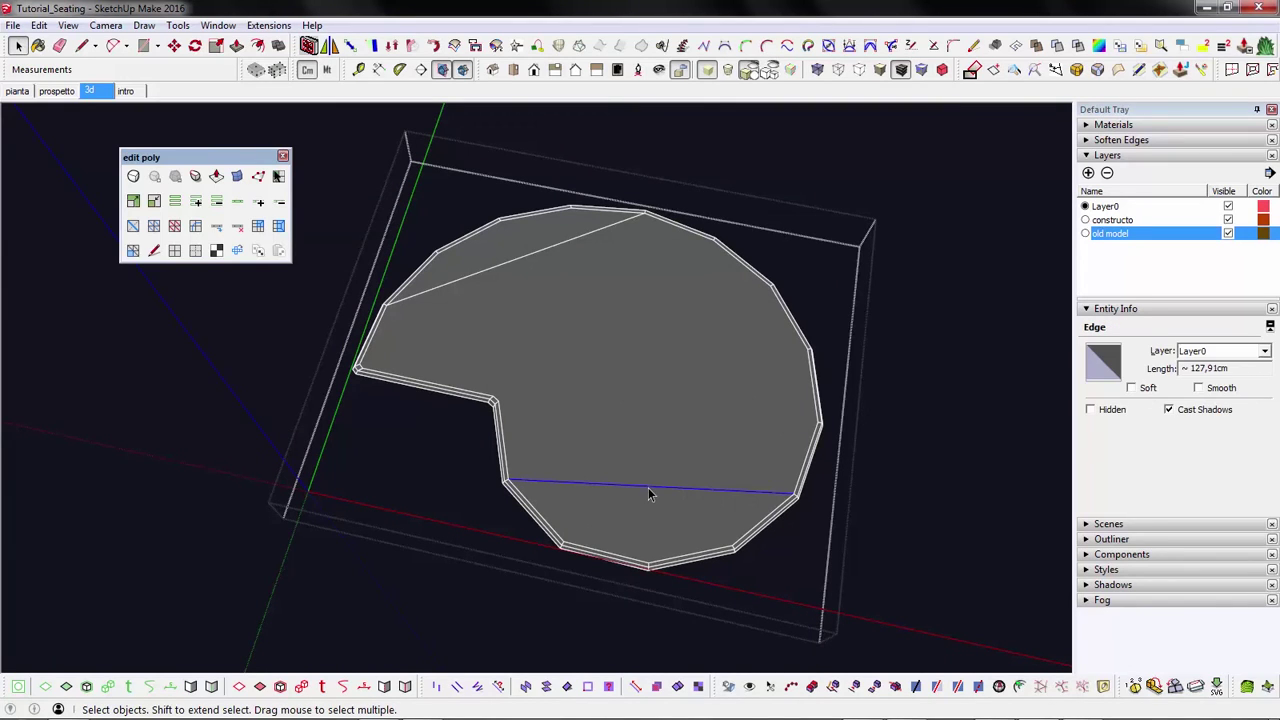
pyautogui.keyDown('shift'); pyautogui.click(650, 462); pyautogui.keyUp('shift')
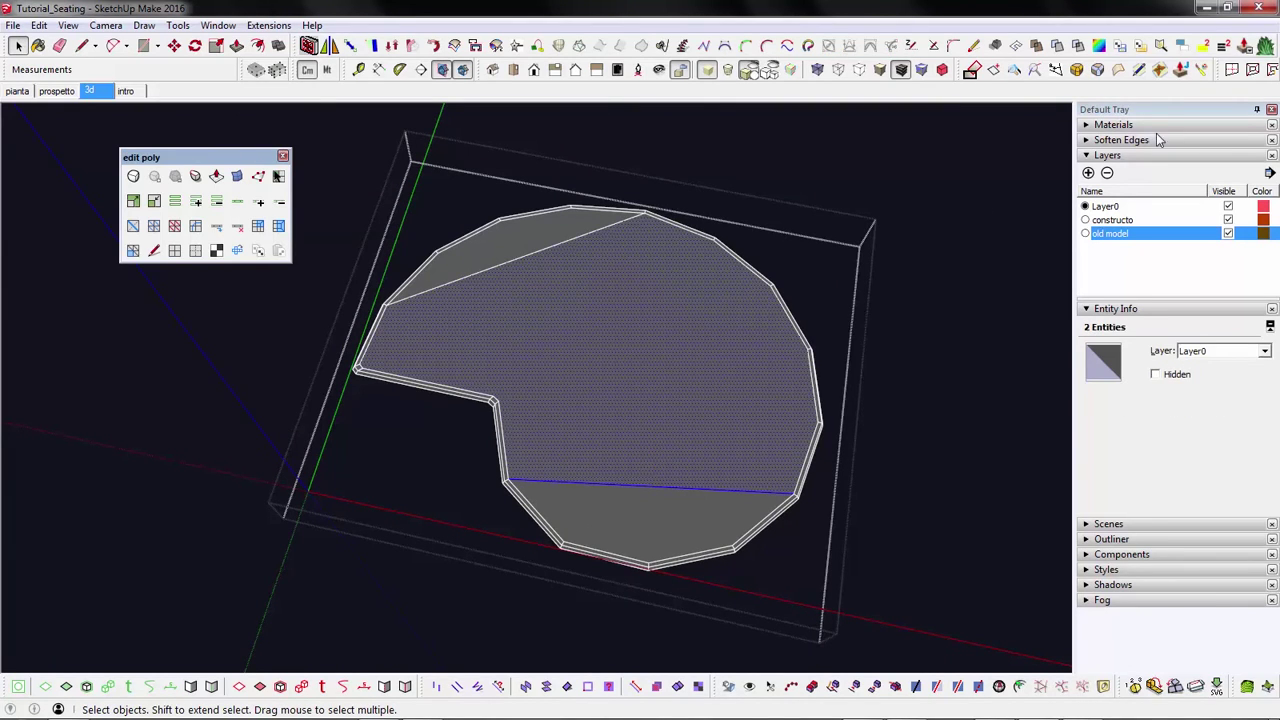
pyautogui.click(1272, 72)
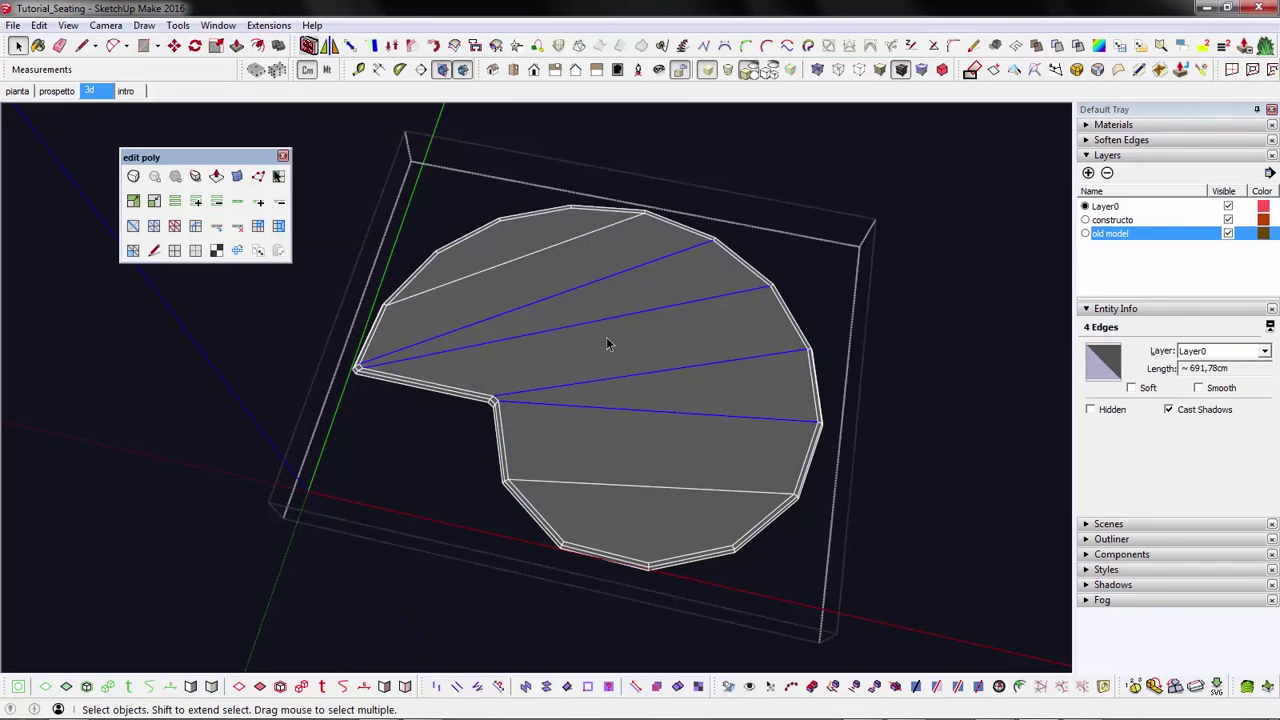
# - Extend the selection to all six crosswise edges of the seat top and insert a loop through them
pyautogui.moveTo(554, 293); pyautogui.dragTo(467, 311, button='middle')
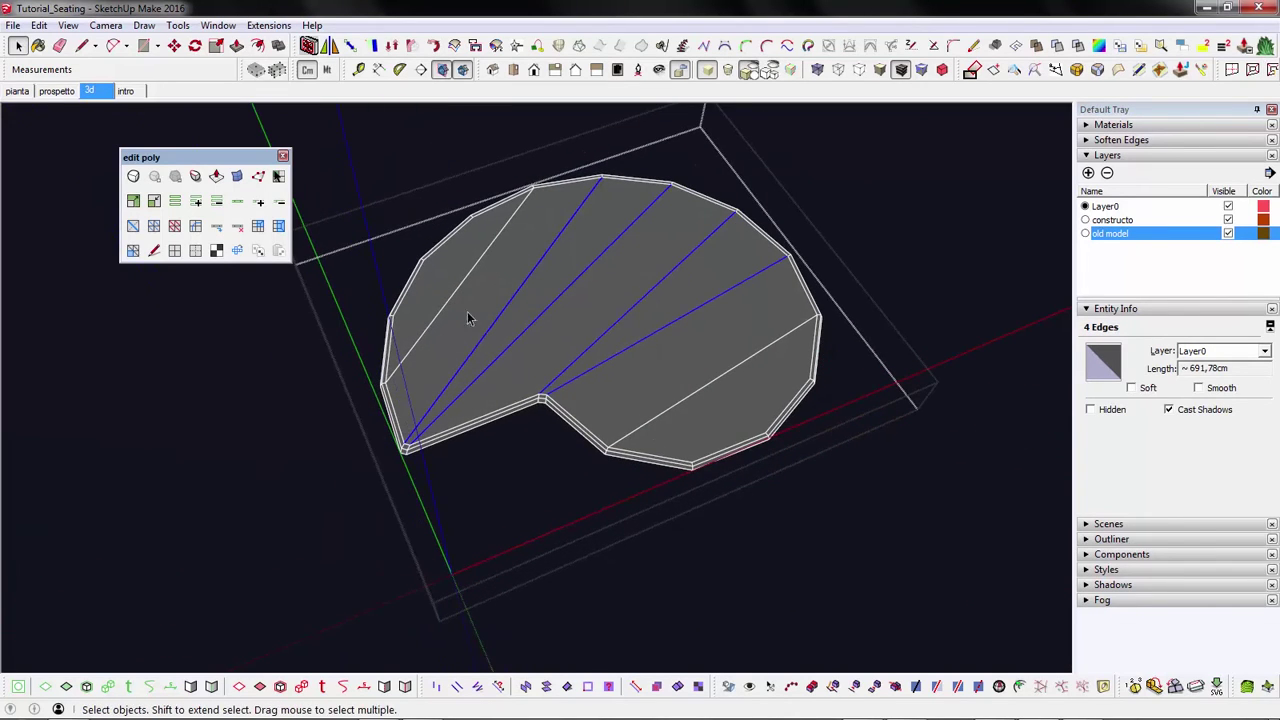
pyautogui.click(197, 203)
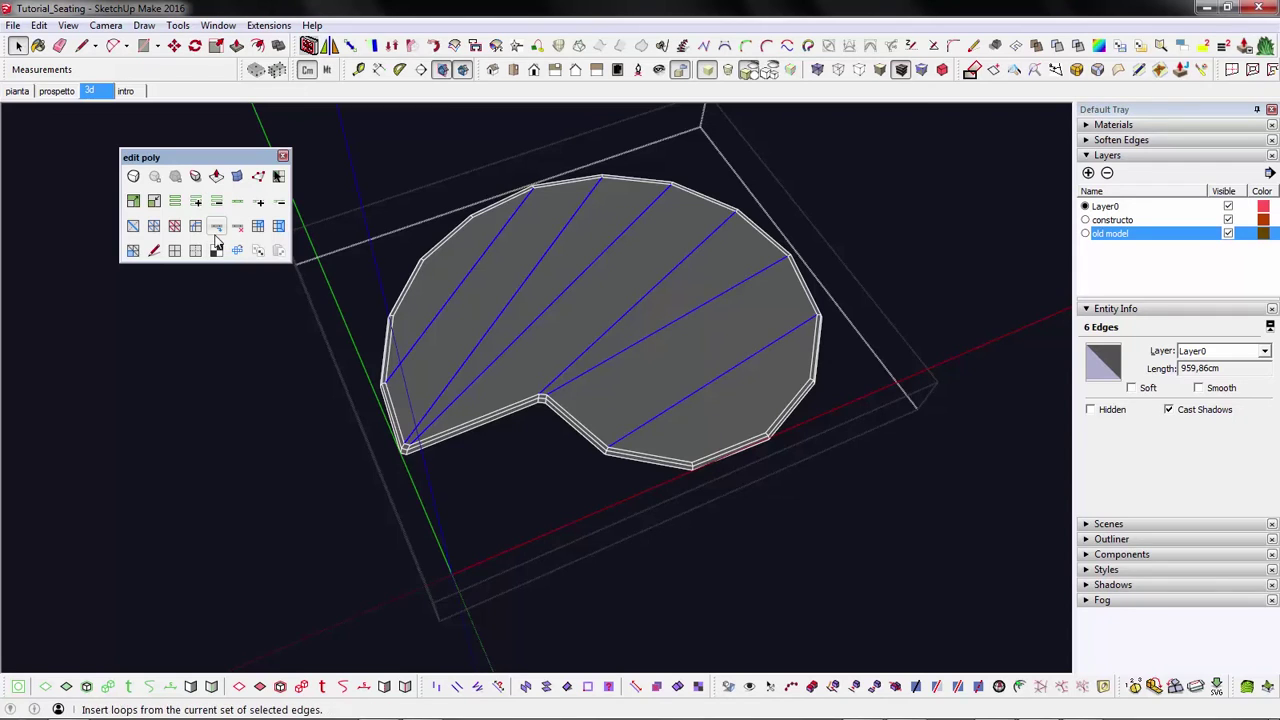
pyautogui.click(216, 240)
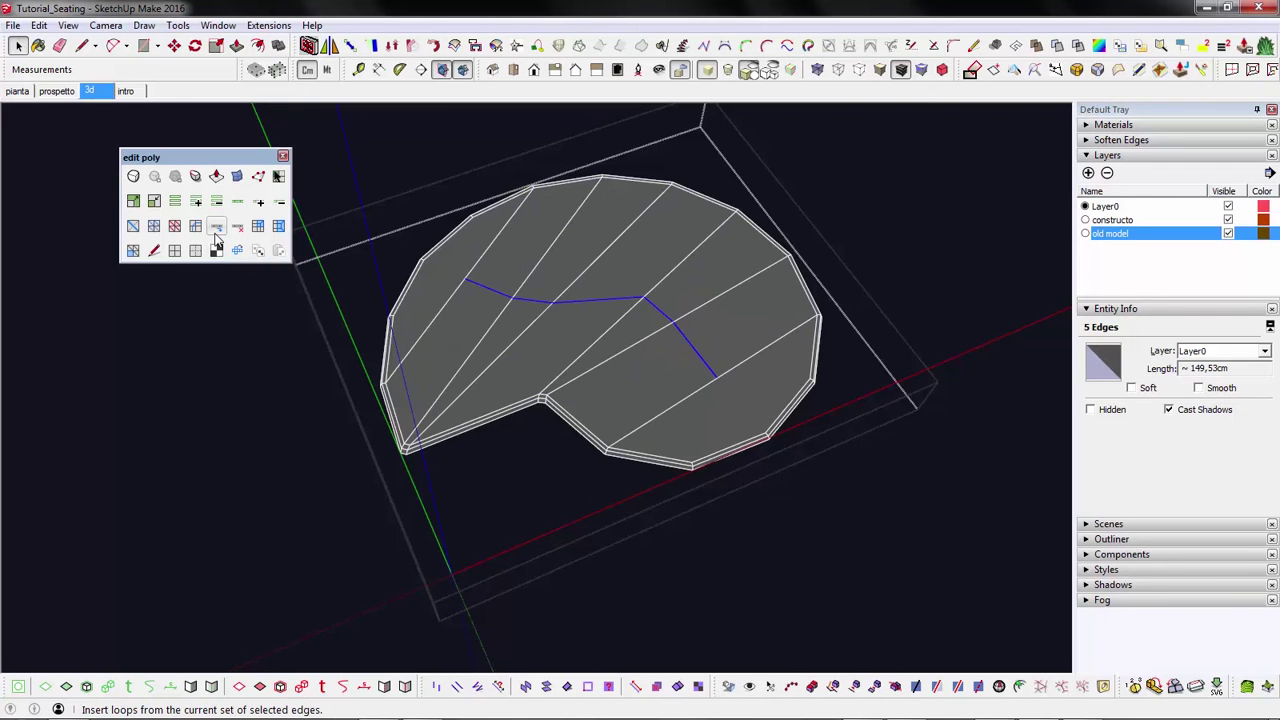
# - Draw a line from each end of the inserted loop to the nearby outline vertex, splitting both end faces into quads
pyautogui.moveTo(822, 320); pyautogui.dragTo(555, 325, button='middle')
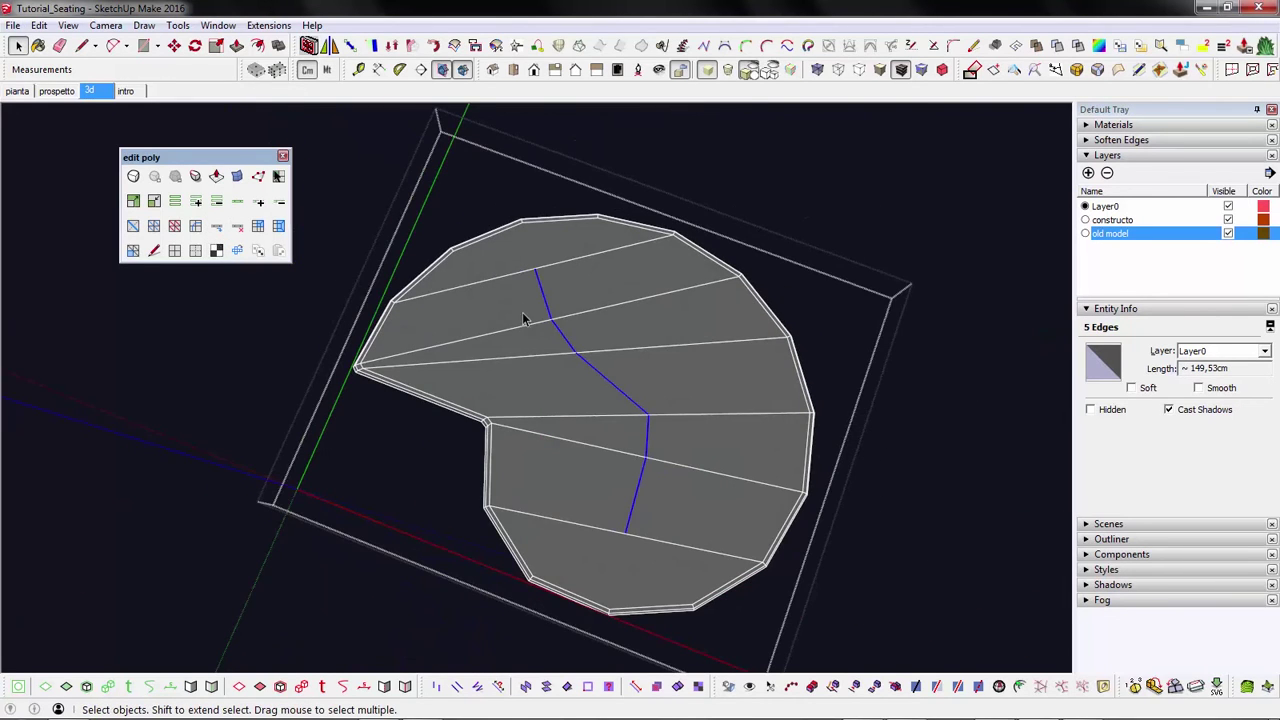
pyautogui.press('l')
pyautogui.scroll(3, 563, 249)
pyautogui.click(519, 275)
pyautogui.click(506, 206)
pyautogui.scroll(-2, 503, 207)
pyautogui.scroll(2, 600, 505)
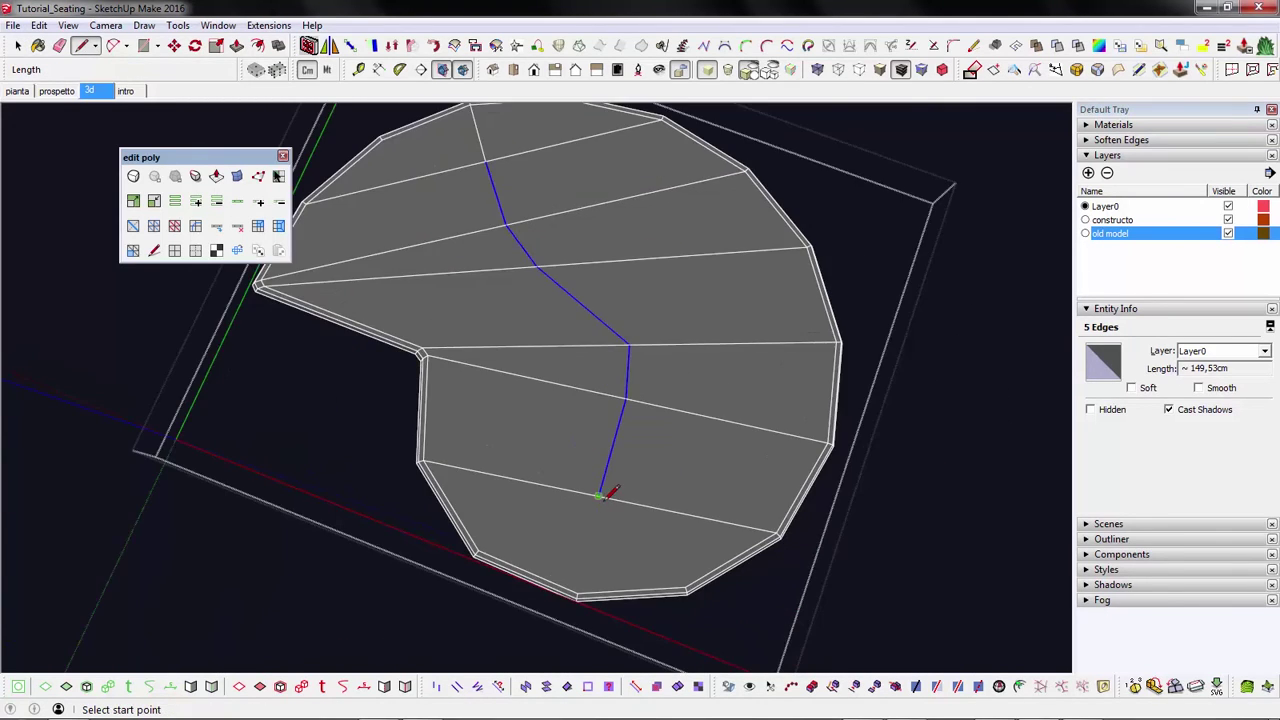
pyautogui.click(598, 496)
pyautogui.click(586, 592)
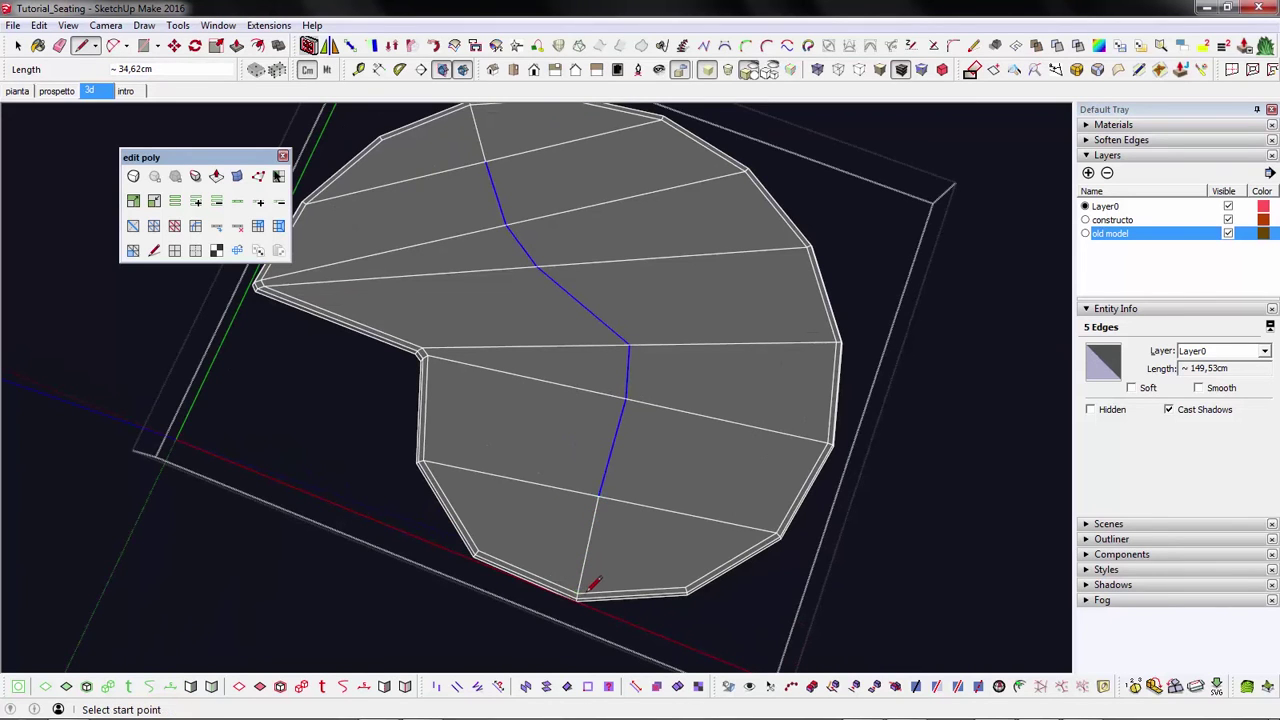
# - Turn on subdivision for the seat mesh and switch off hidden geometry to inspect the smooth surface
pyautogui.scroll(-3, 600, 560)
pyautogui.moveTo(600, 560); pyautogui.dragTo(640, 400, button='middle')
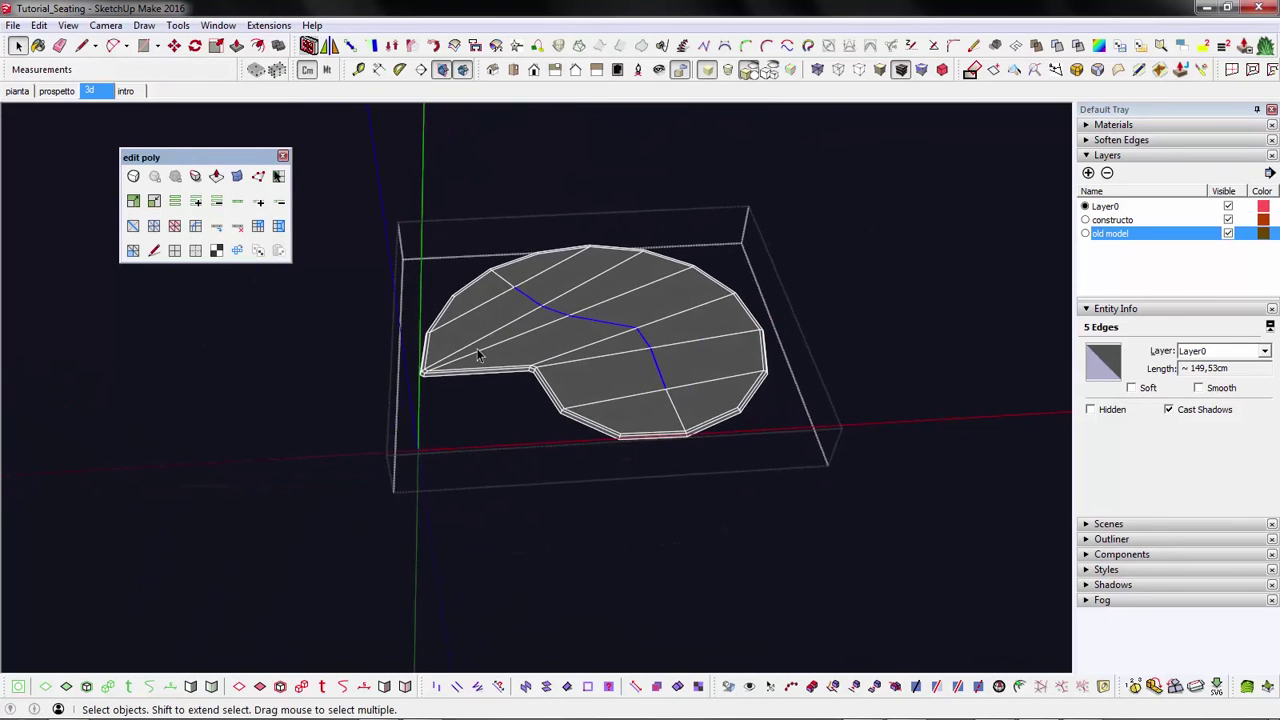
pyautogui.scroll(3, 530, 349)
pyautogui.moveTo(566, 349); pyautogui.dragTo(694, 417, button='middle')
pyautogui.doubleClick(517, 430)
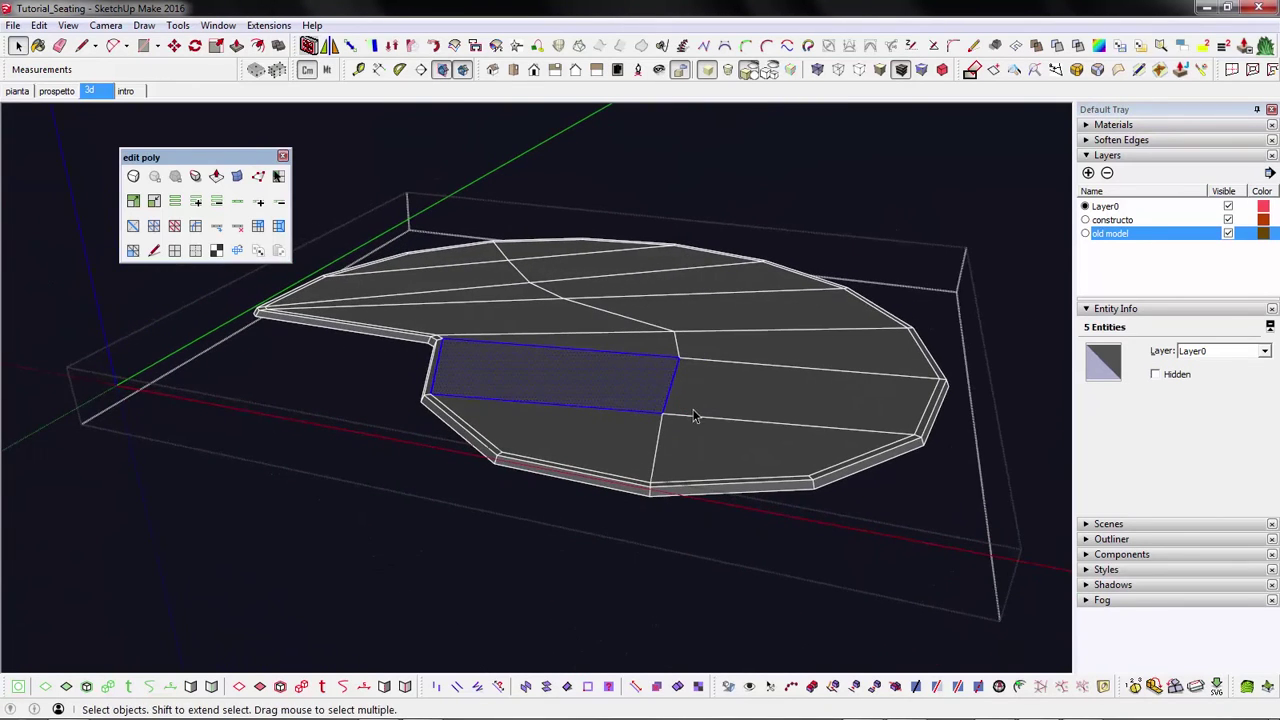
pyautogui.click(133, 176)
pyautogui.moveTo(560, 370); pyautogui.dragTo(738, 432, button='middle')
pyautogui.moveTo(714, 289); pyautogui.dragTo(674, 150, button='middle')
pyautogui.click(705, 70)
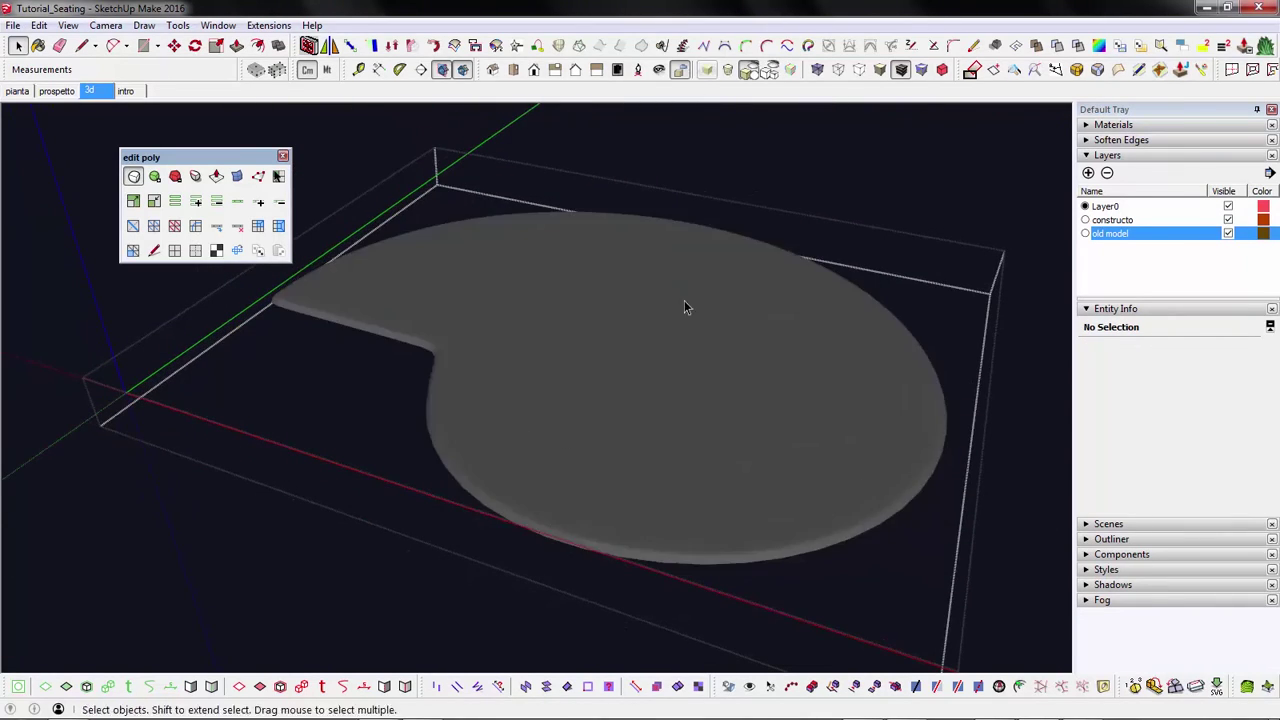
# - Show hidden geometry again to examine the subdivided seat's quad layout, and turn subdivision back off
pyautogui.moveTo(683, 340); pyautogui.dragTo(615, 428, button='middle')
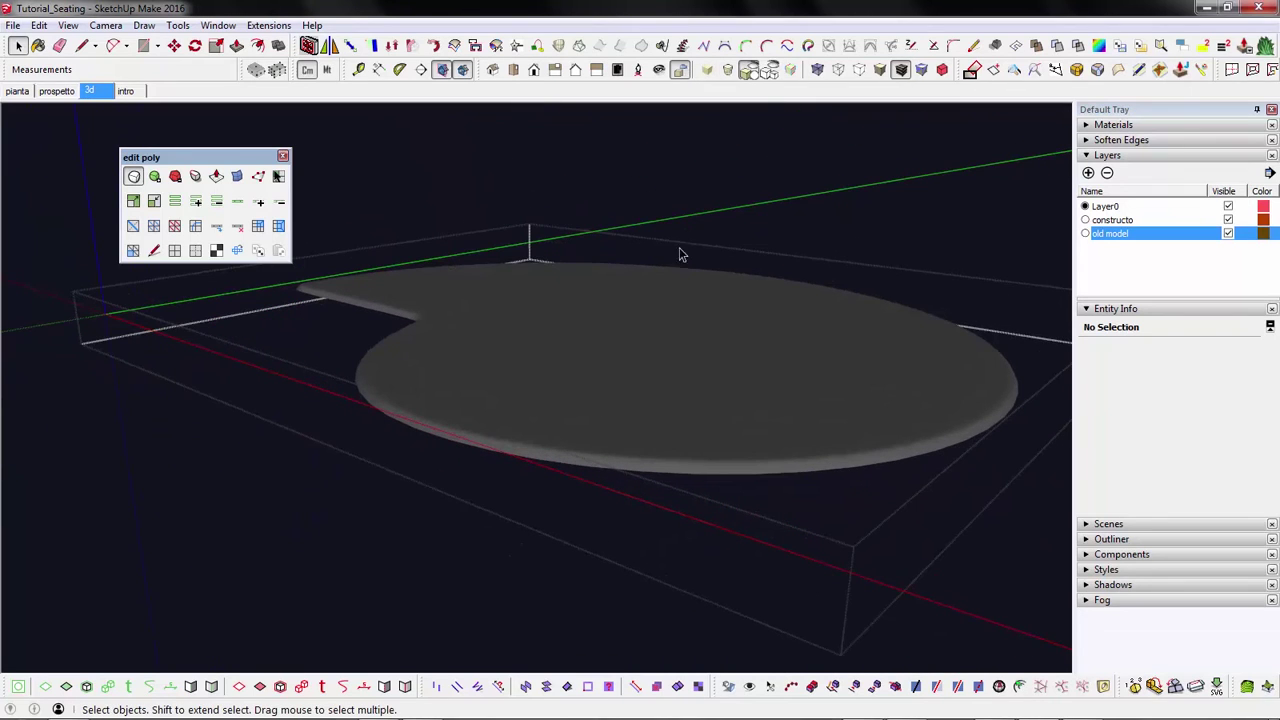
pyautogui.click(705, 70)
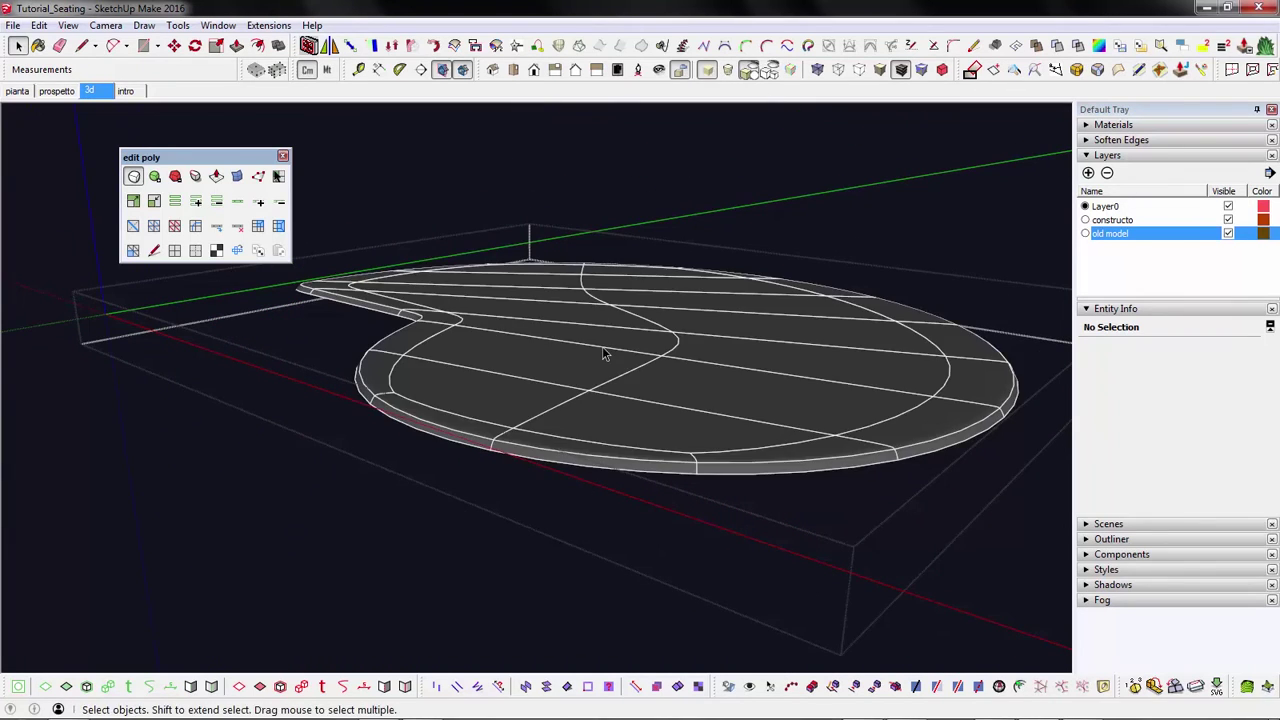
pyautogui.moveTo(602, 346); pyautogui.dragTo(651, 384, button='middle')
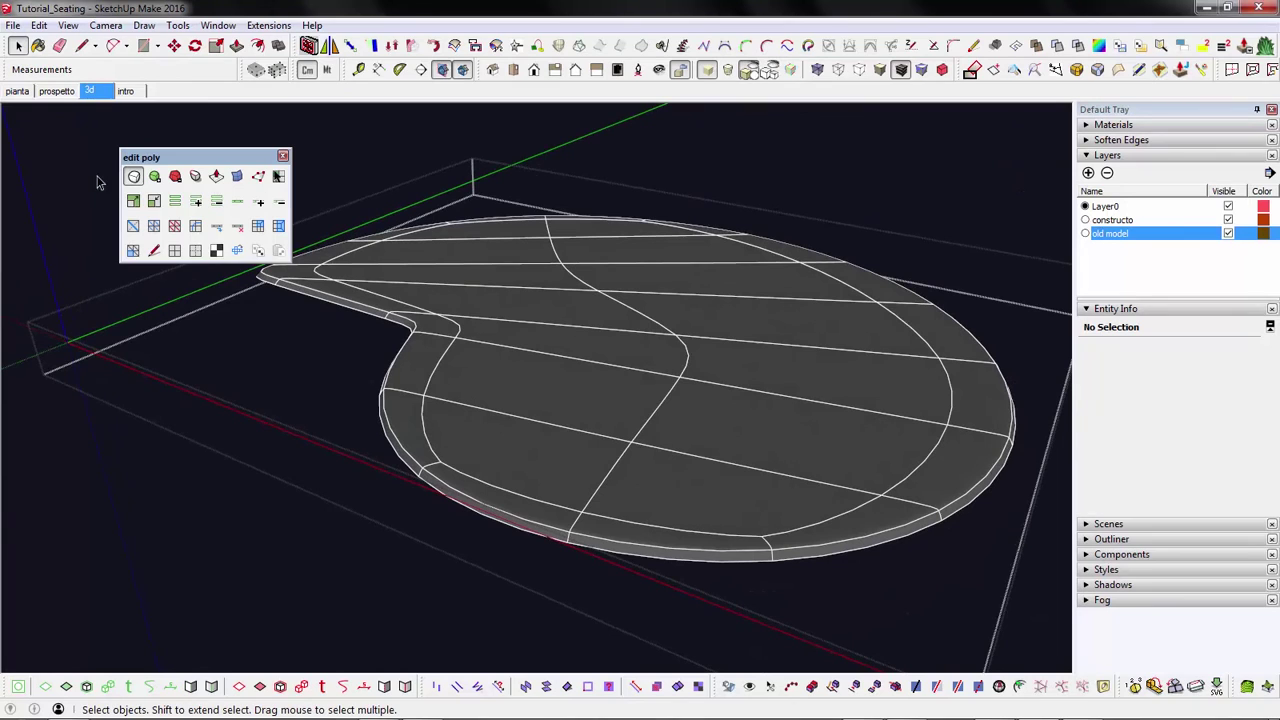
pyautogui.click(133, 177)
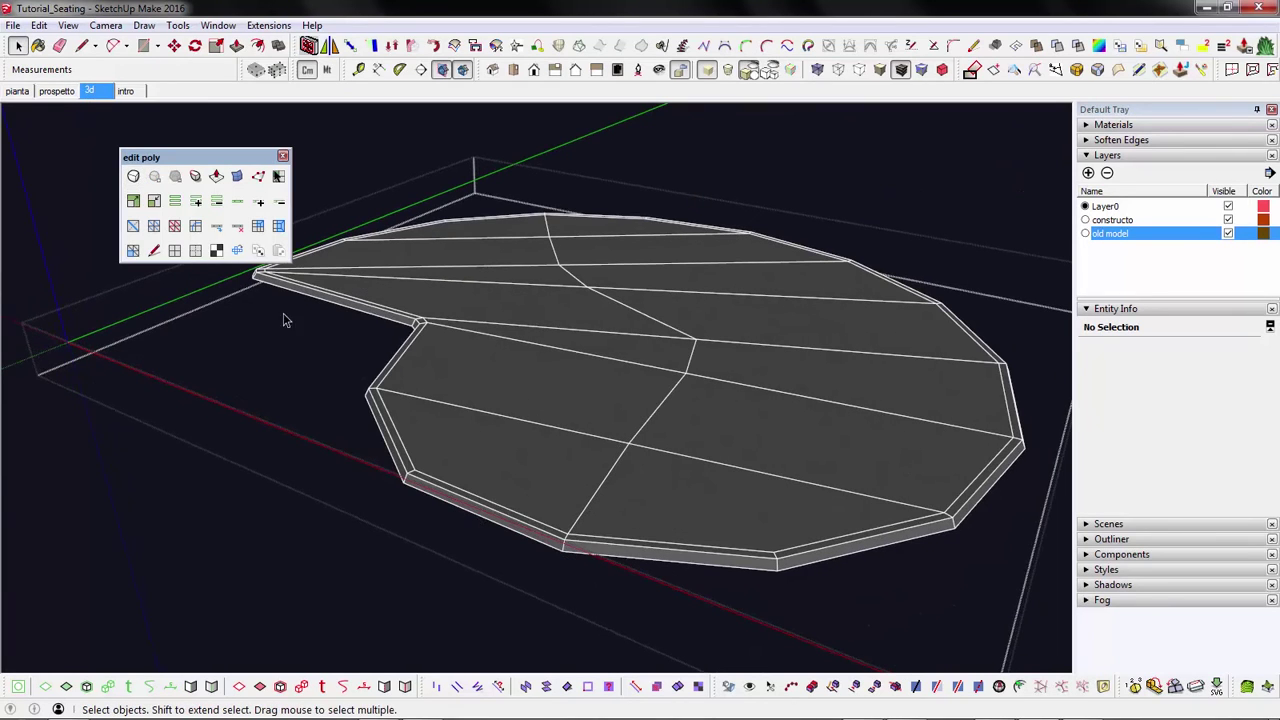
# - Select the seat's lower edge loop in the front elevation scene, extrude its vertices about 7.38 cm downward, and return to the 3D scene
pyautogui.click(57, 91)
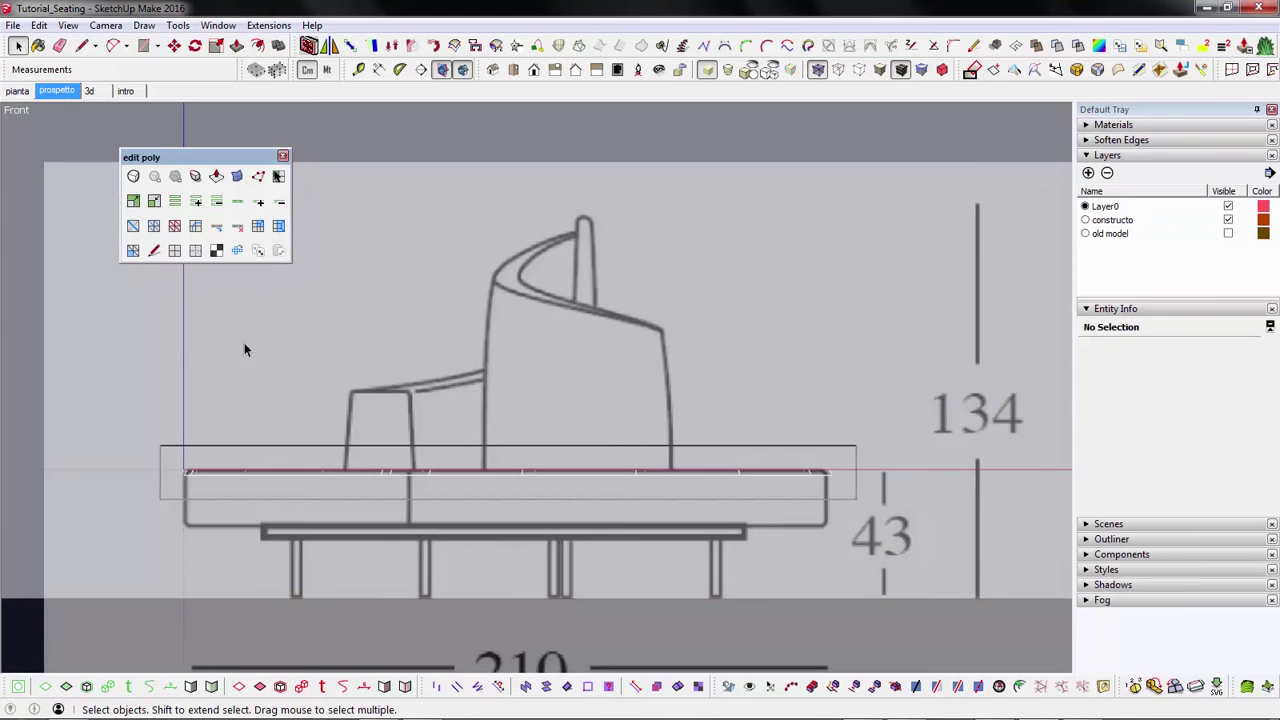
pyautogui.click(289, 478)
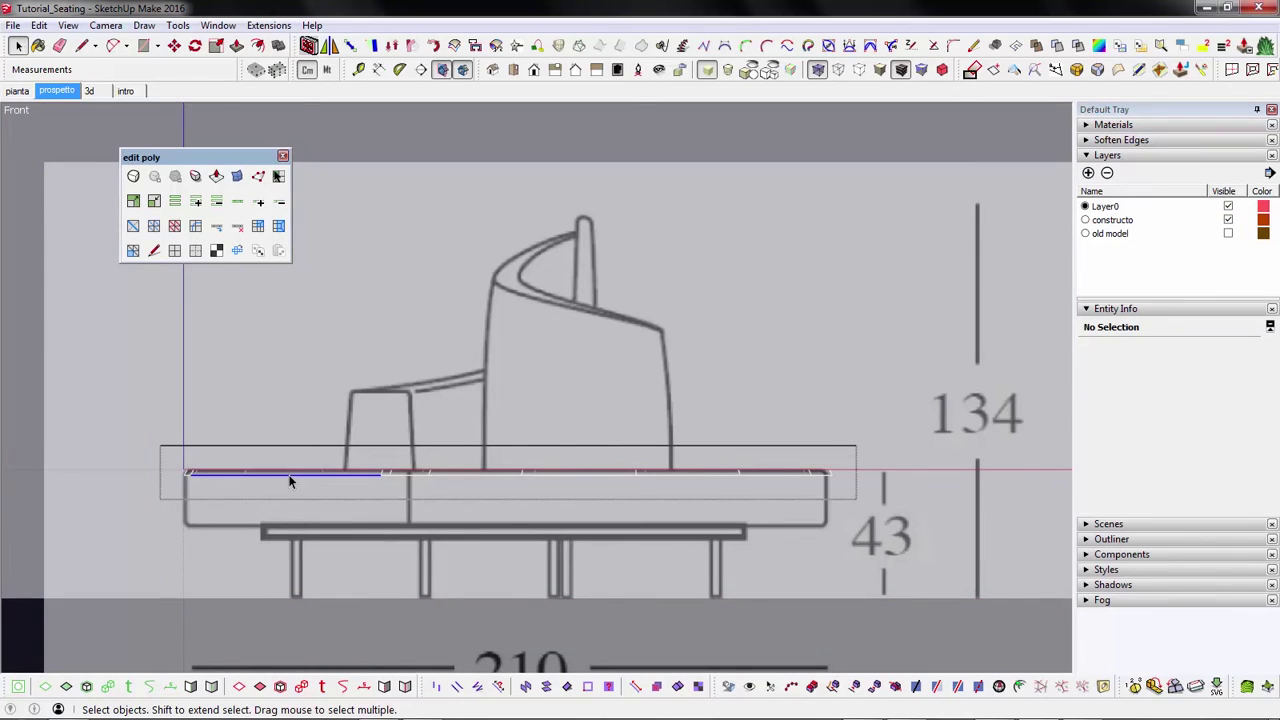
pyautogui.click(237, 204)
pyautogui.click(259, 177)
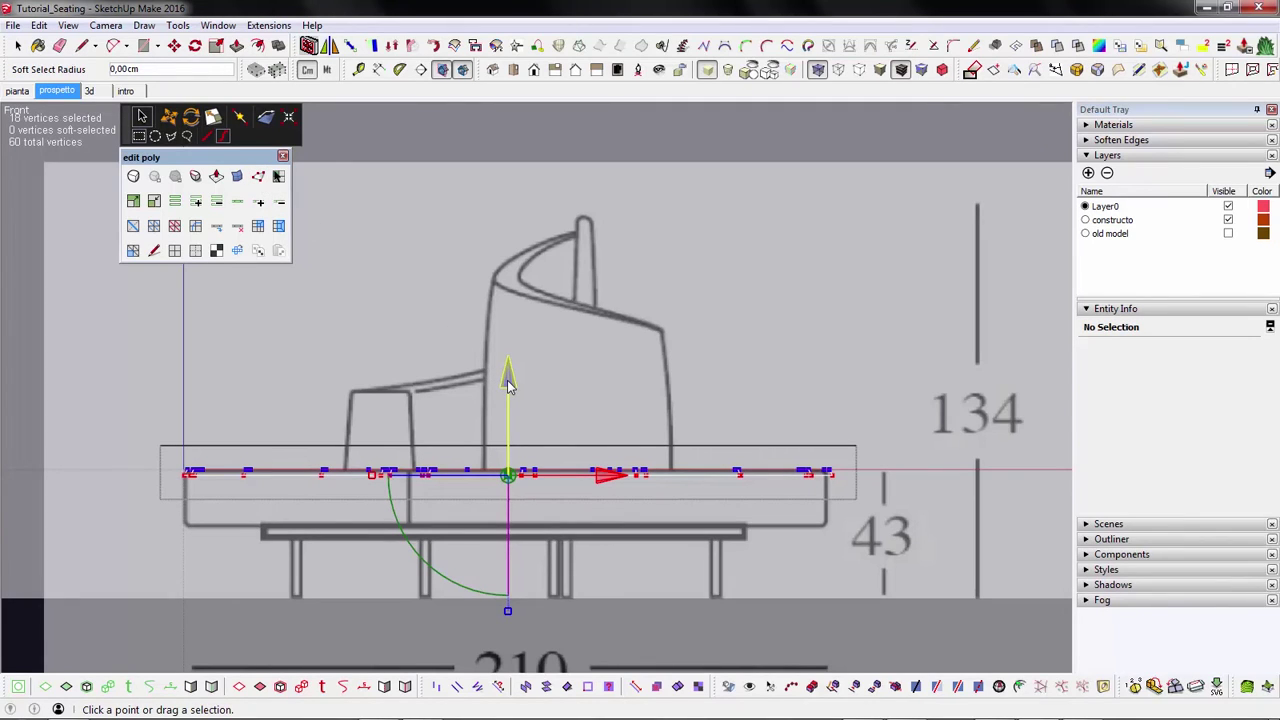
pyautogui.moveTo(508, 386); pyautogui.dragTo(515, 407)
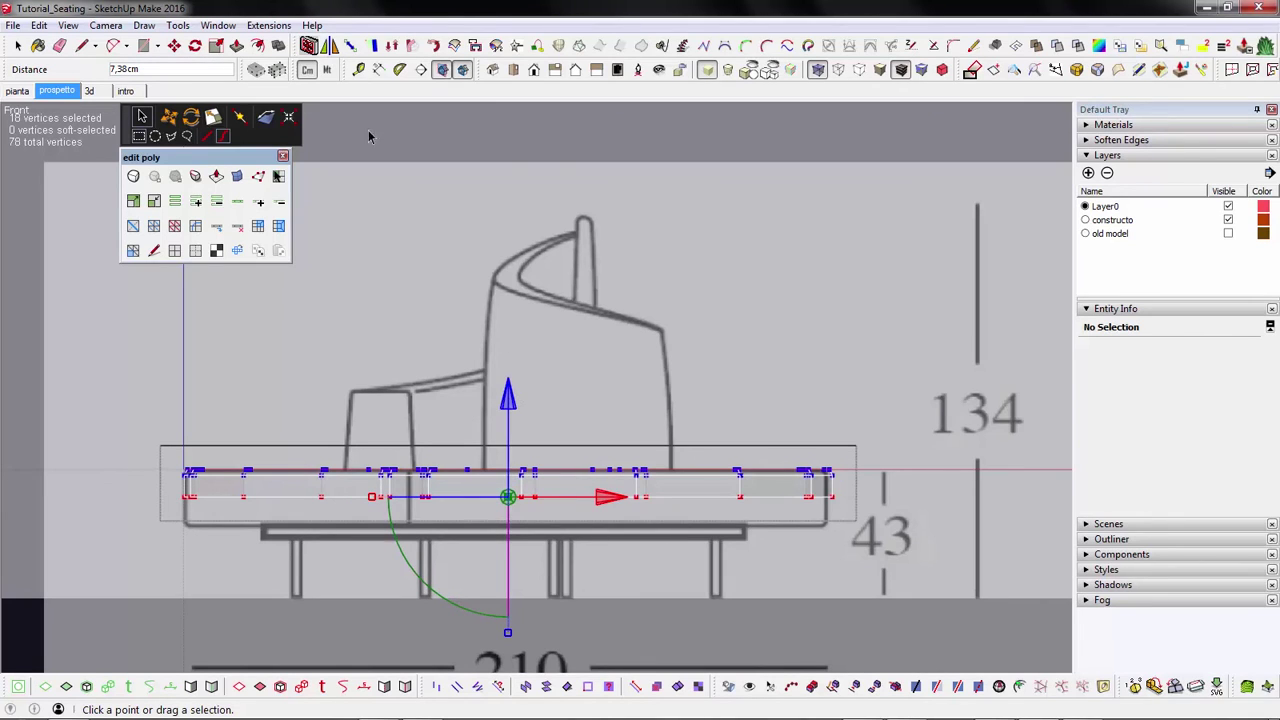
pyautogui.click(96, 92)
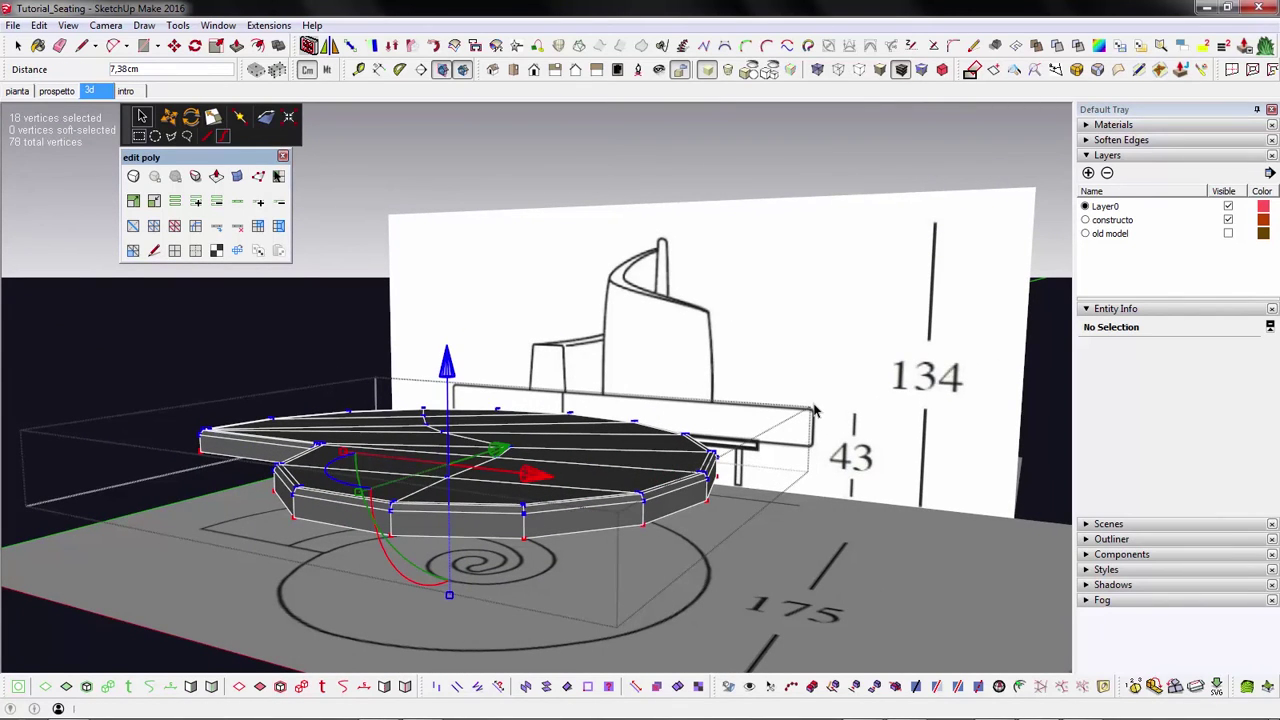
pyautogui.press('space')
# - Select all the seat's connected geometry, turn on subdivision for it, and hide the rest of the model
pyautogui.moveTo(552, 548); pyautogui.dragTo(557, 531, button='middle')
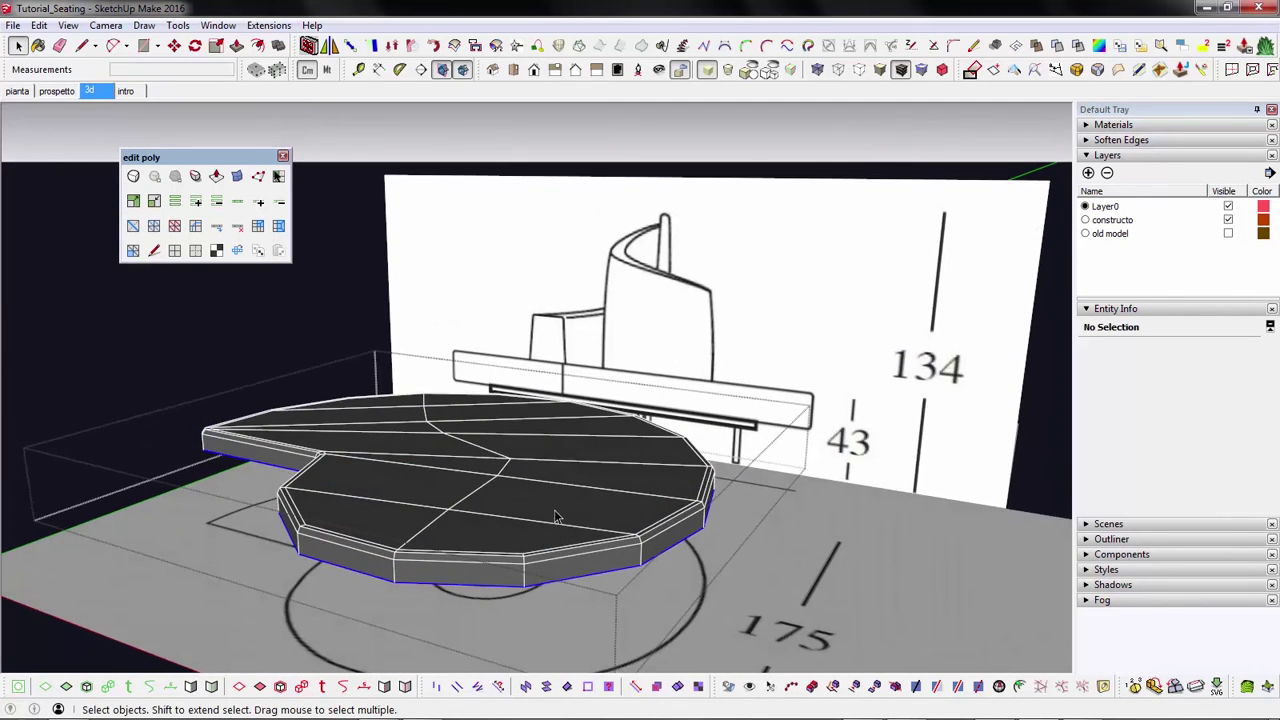
pyautogui.tripleClick(557, 518)
pyautogui.moveTo(583, 412); pyautogui.dragTo(608, 447, button='middle')
pyautogui.moveTo(408, 418); pyautogui.dragTo(680, 300, button='middle')
pyautogui.click(133, 178)
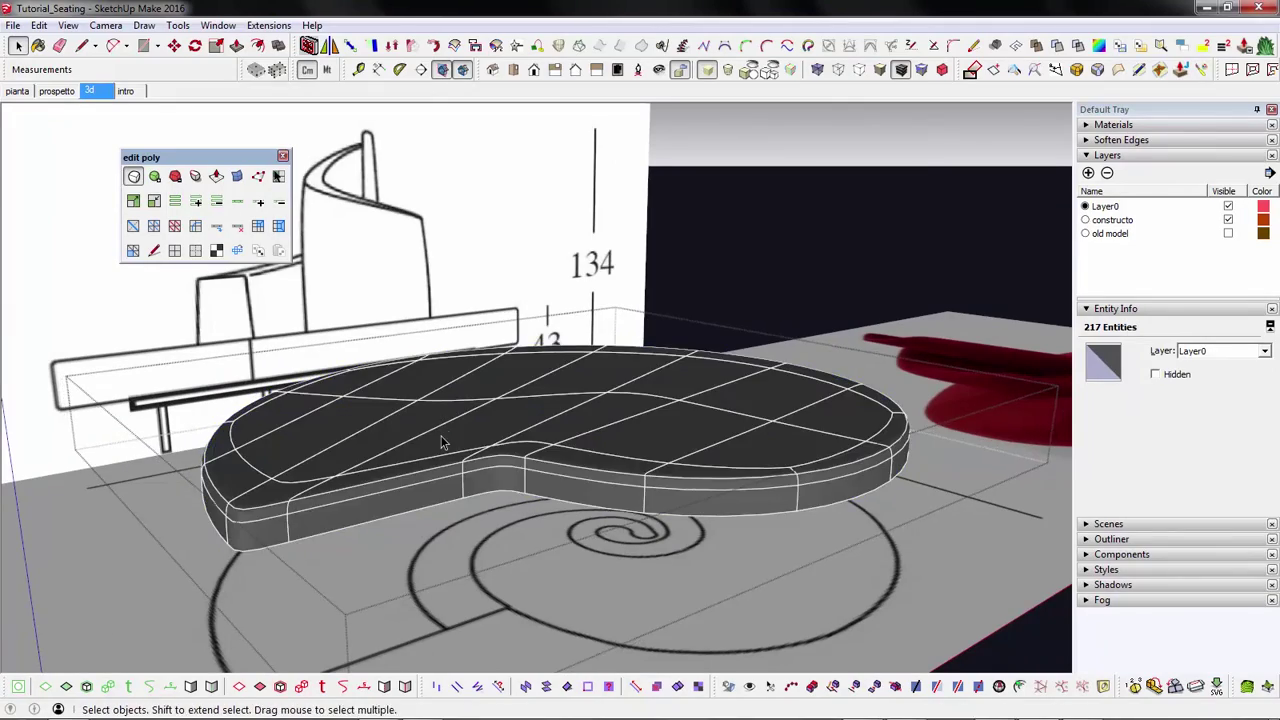
pyautogui.moveTo(443, 443); pyautogui.dragTo(531, 449, button='middle')
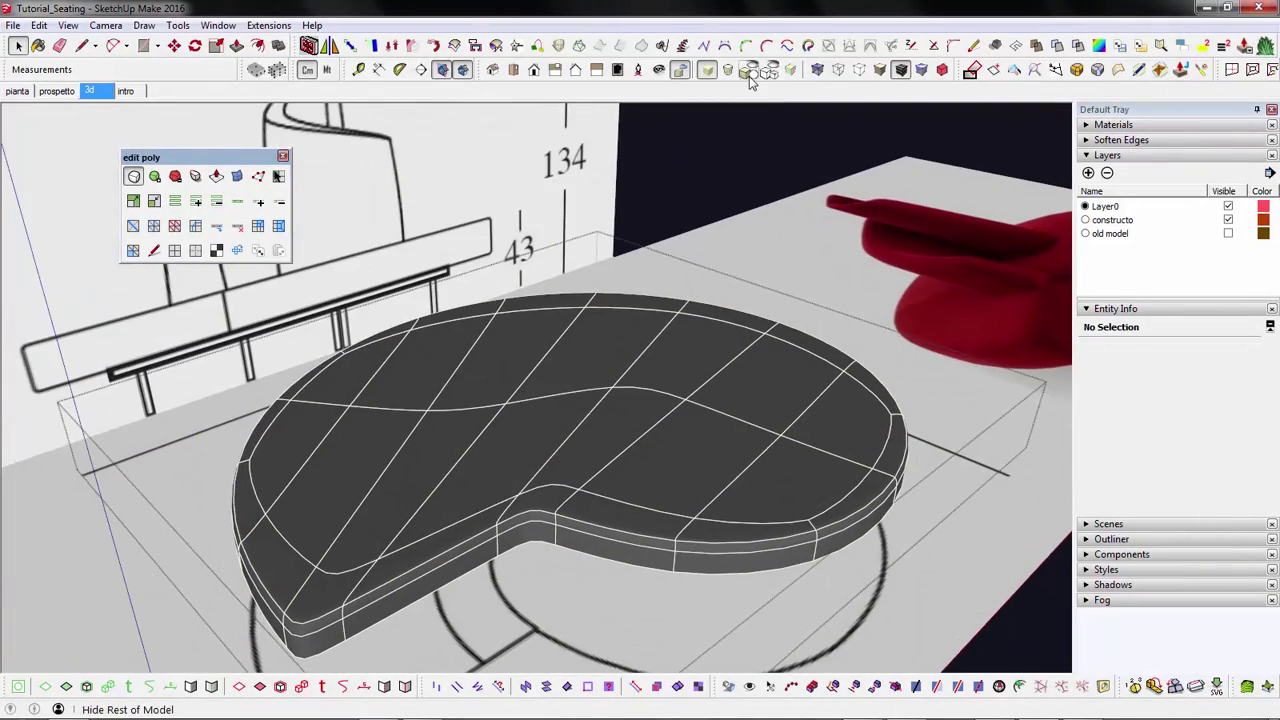
pyautogui.click(749, 74)
pyautogui.scroll(2, 490, 565)
pyautogui.scroll(-2, 454, 539)
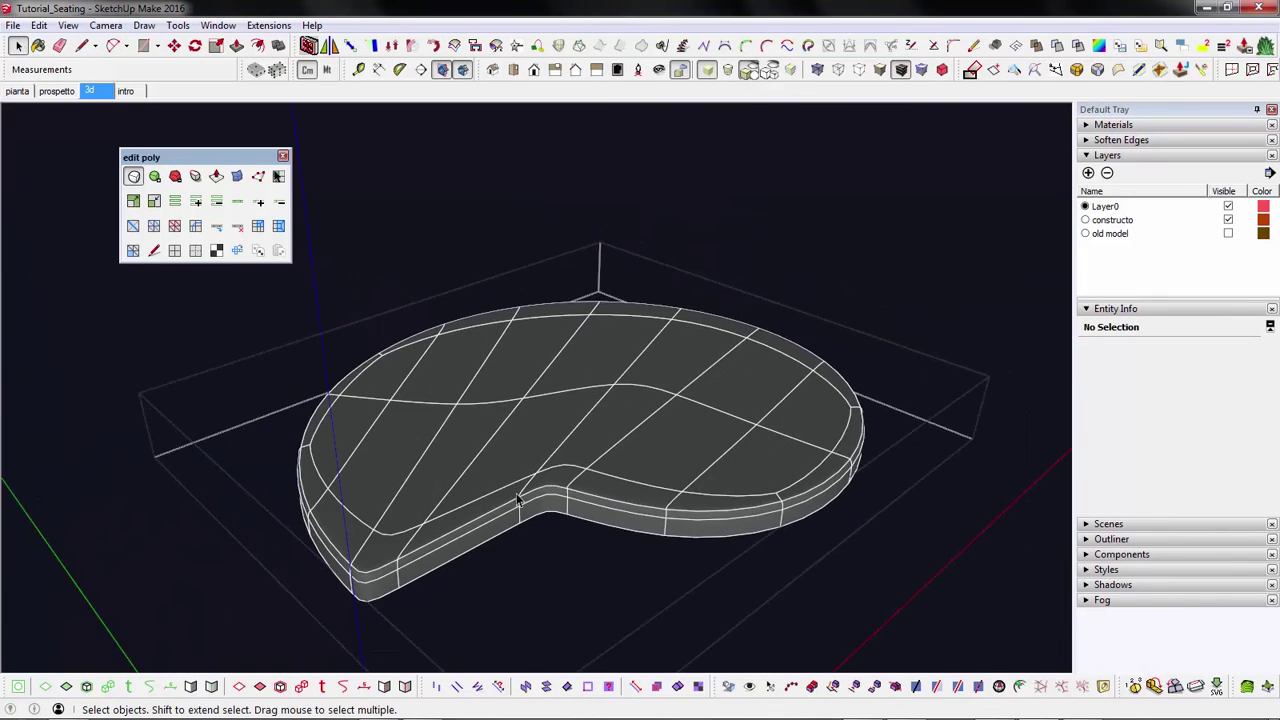
# - Select the four vertical side edges flanking the seat's tip and inner corner, and grow the selection one step along their loops
pyautogui.scroll(1, 398, 591)
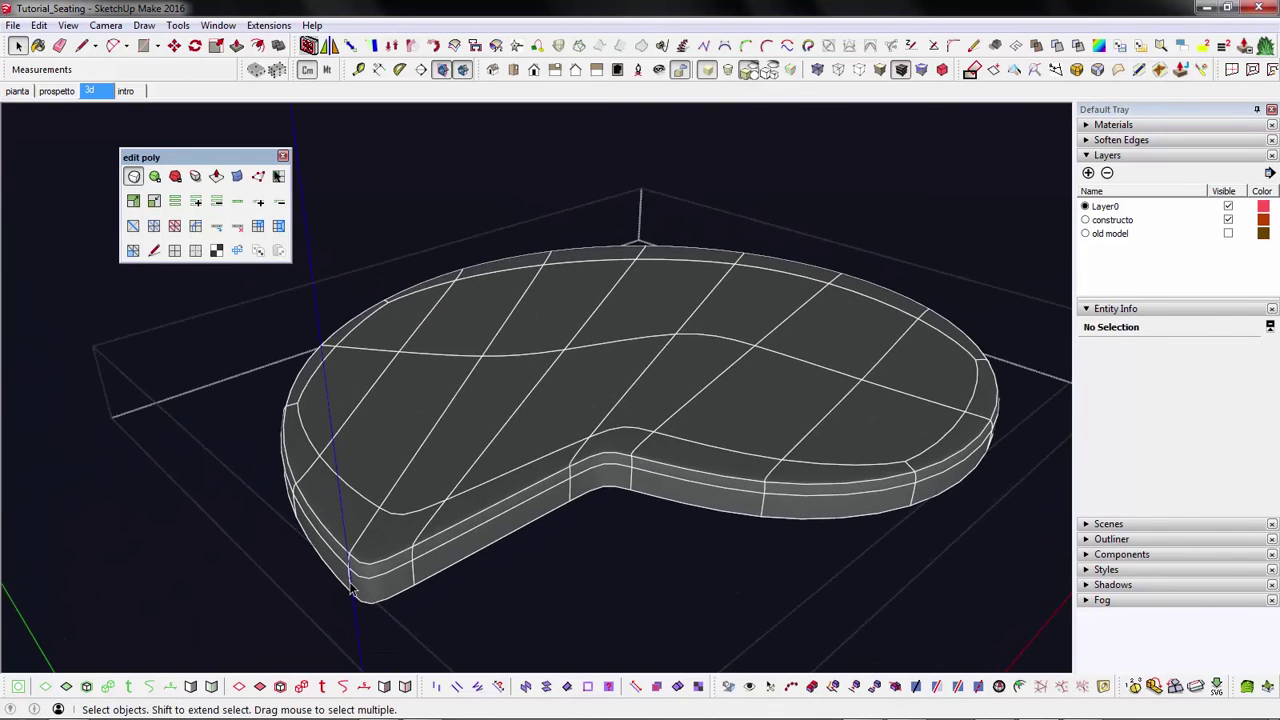
pyautogui.click(352, 590)
pyautogui.scroll(3, 352, 590)
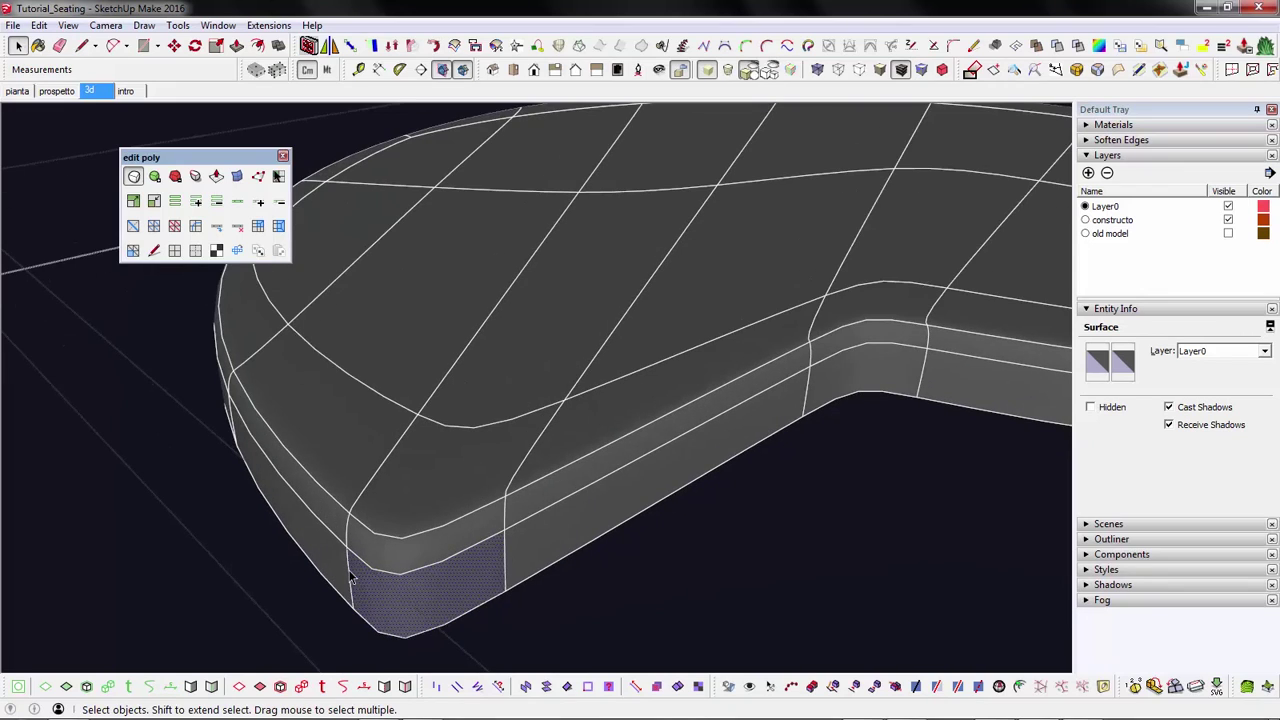
pyautogui.keyDown('shift'); pyautogui.click(505, 560); pyautogui.keyUp('shift')
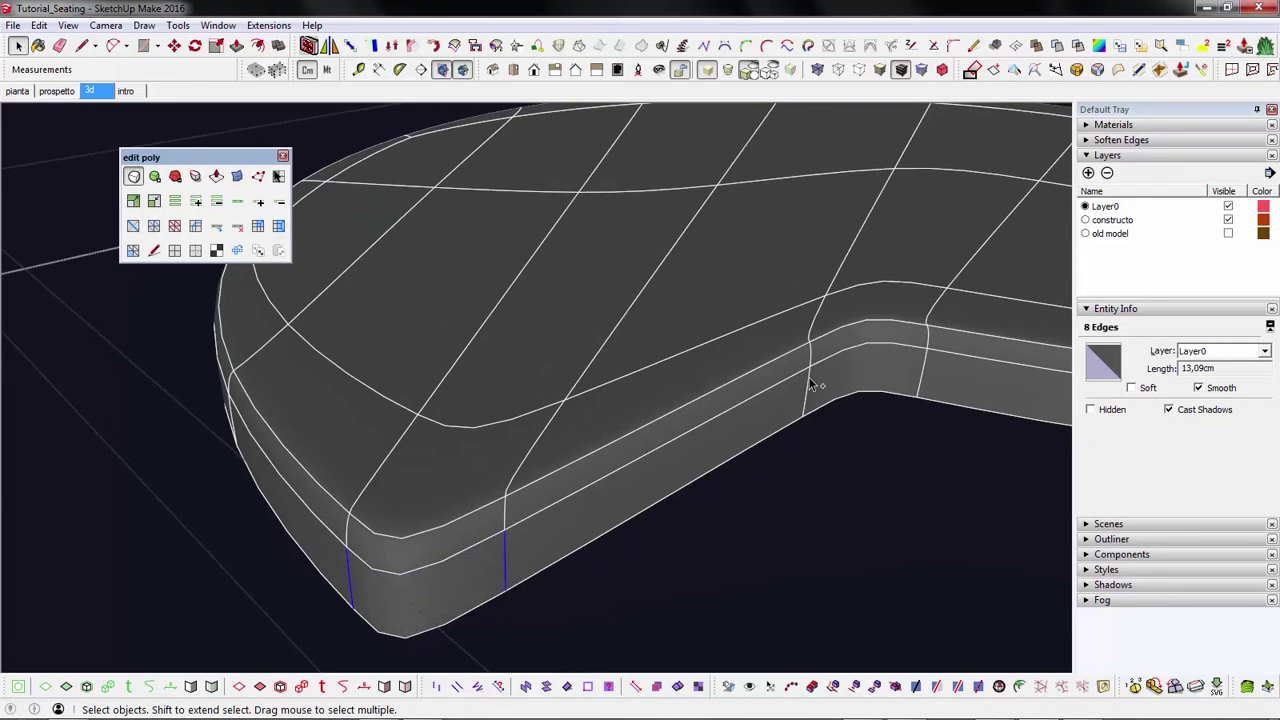
pyautogui.keyDown('shift'); pyautogui.click(810, 385); pyautogui.keyUp('shift')
pyautogui.keyDown('shift'); pyautogui.click(920, 371); pyautogui.keyUp('shift')
pyautogui.scroll(-4, 643, 445)
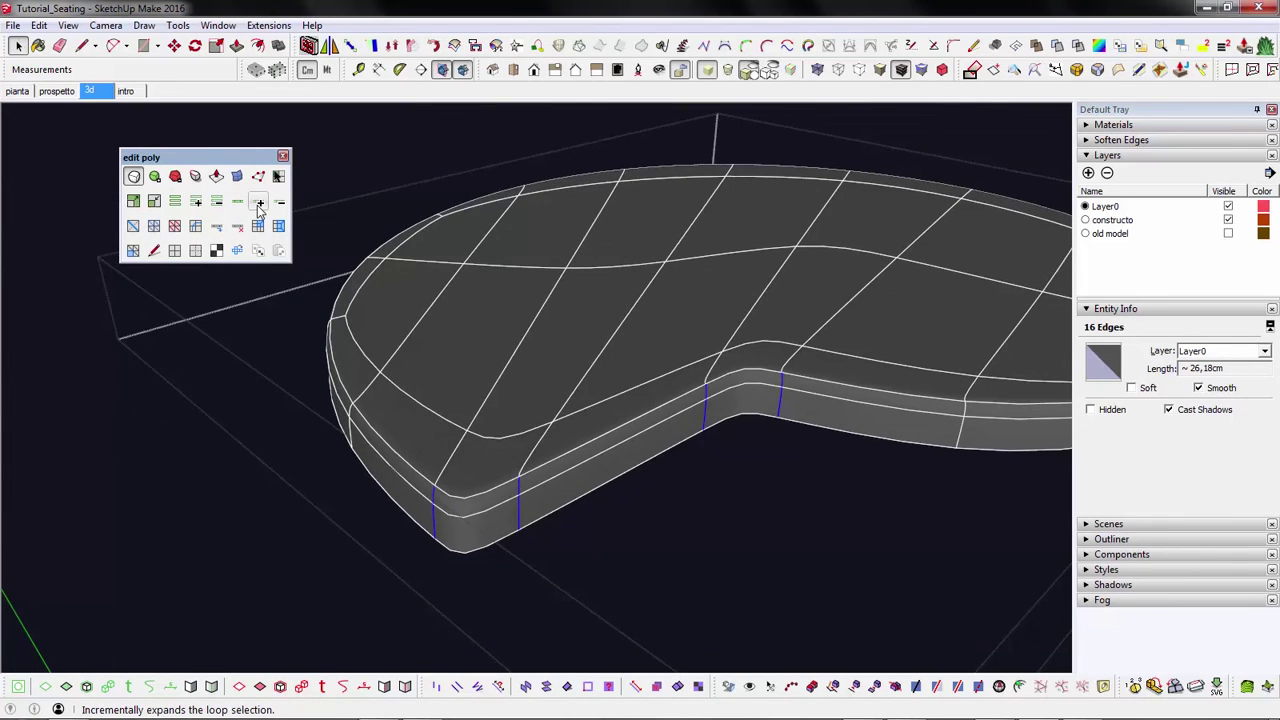
pyautogui.click(259, 205)
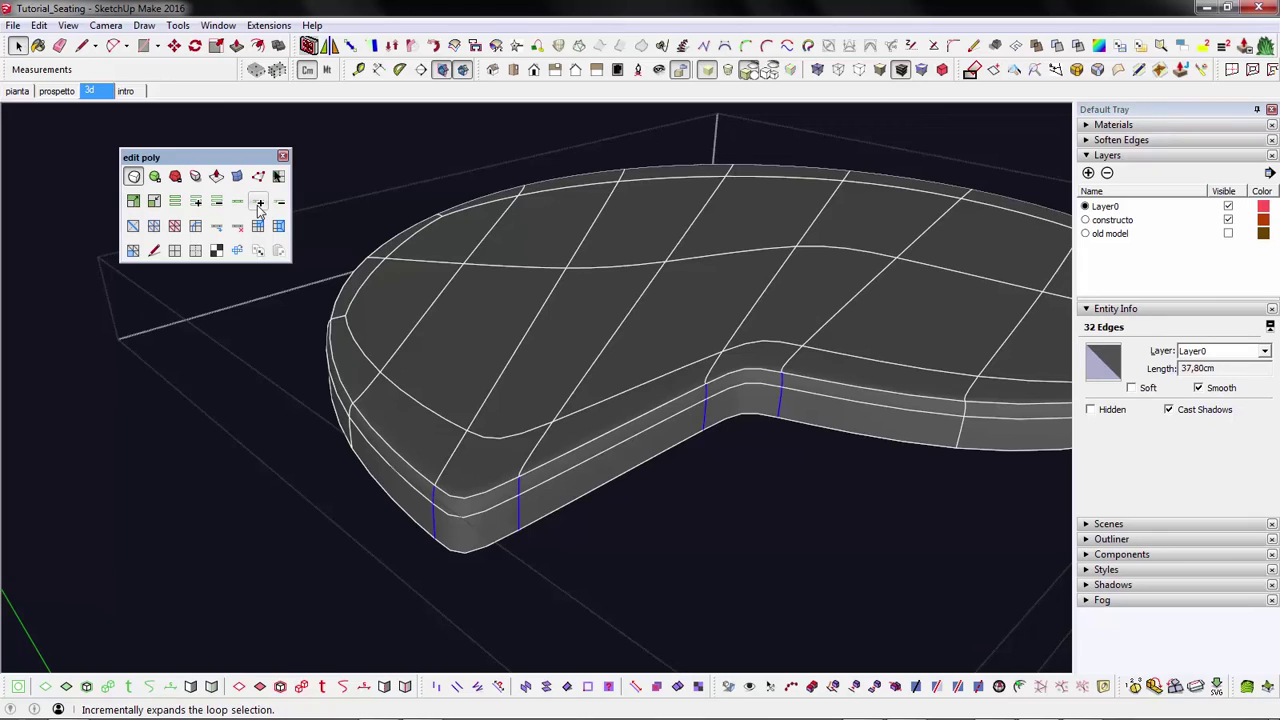
# - Crease the selected corner edges at a sharpness of 0.54, and raise the sharpness of the further extended loops by 0.31
pyautogui.click(195, 177)
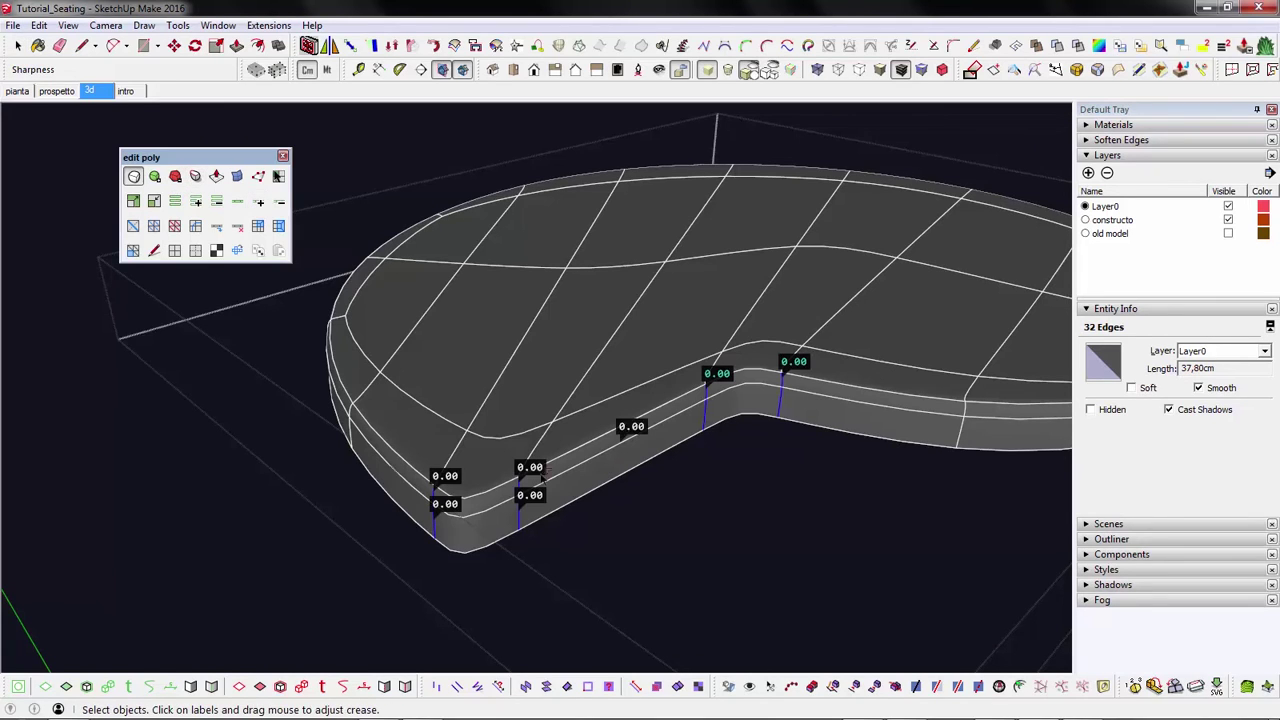
pyautogui.moveTo(541, 468); pyautogui.dragTo(556, 434)
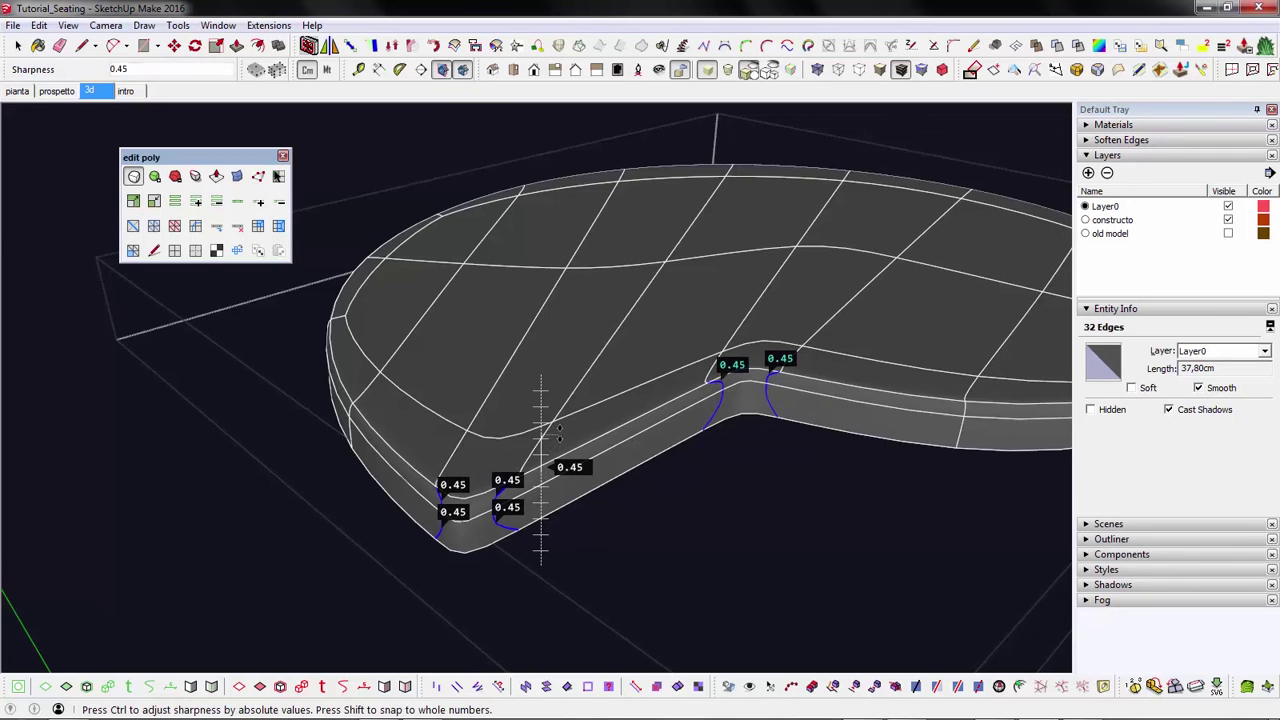
pyautogui.moveTo(560, 431); pyautogui.dragTo(563, 425)
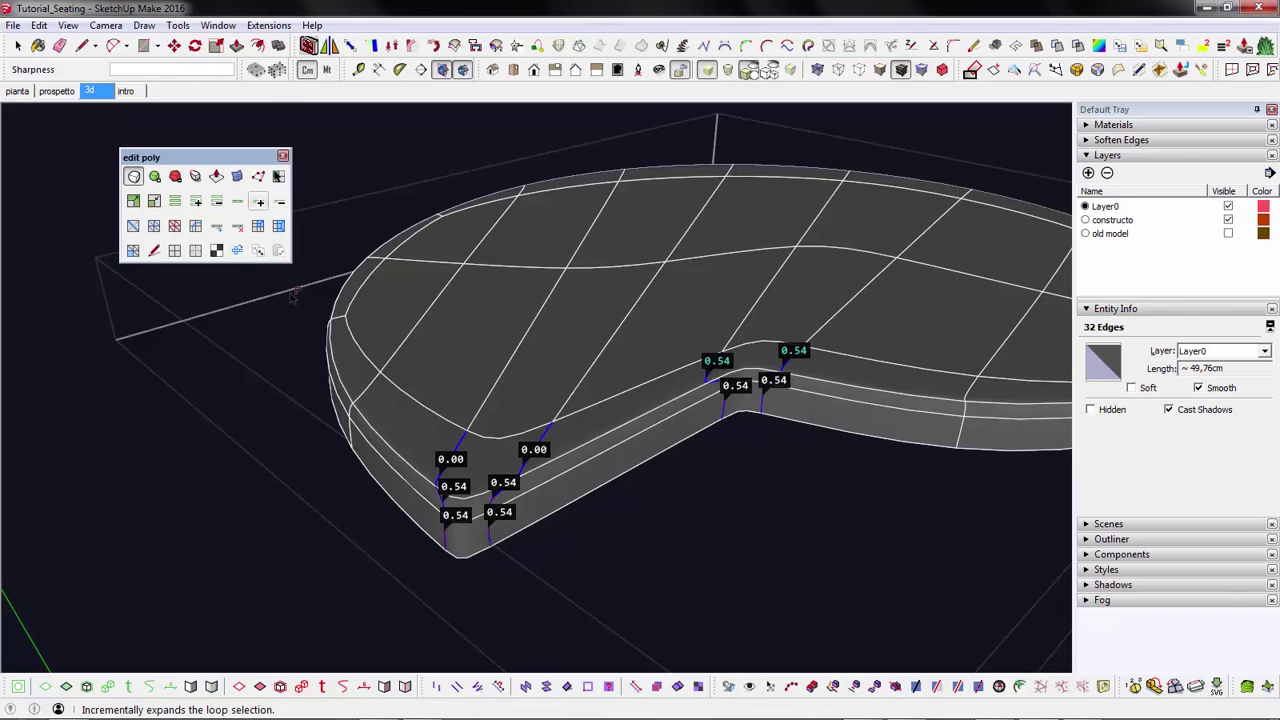
pyautogui.moveTo(497, 474); pyautogui.dragTo(519, 456)
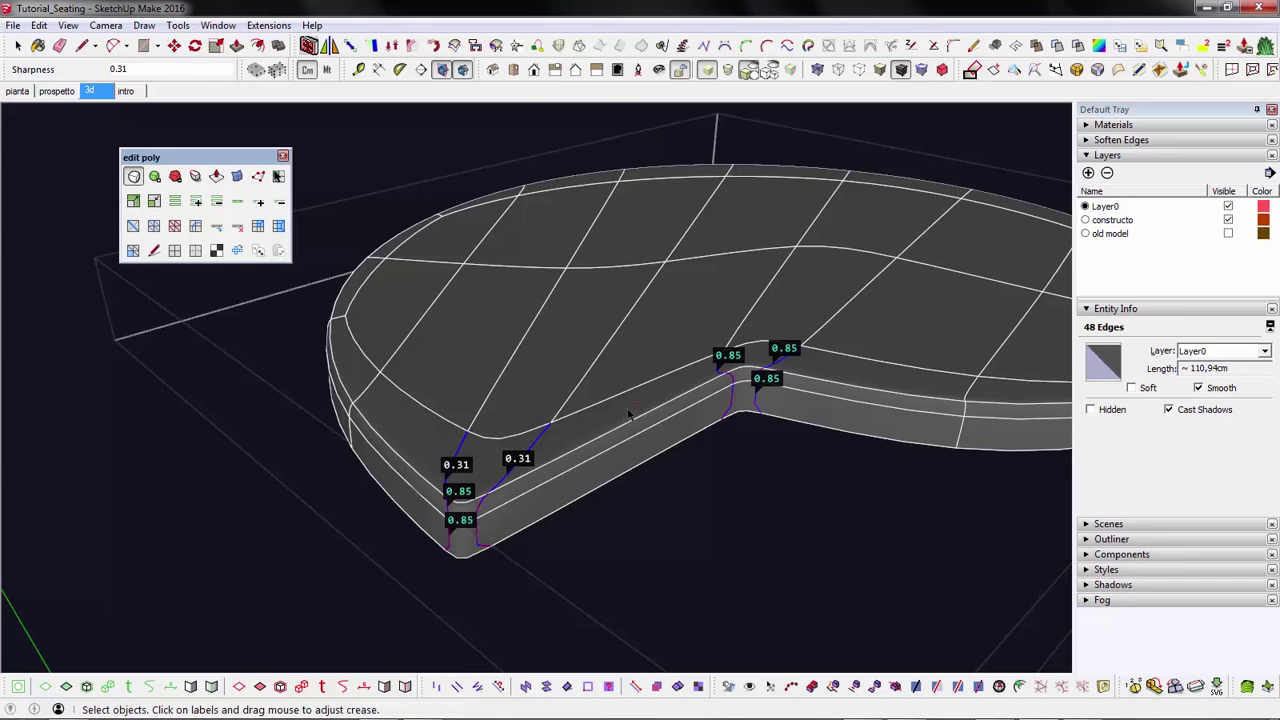
# - Raise the crease sharpness of the upper edges flanking the seat's inner corner, bringing one to about 0.89
pyautogui.moveTo(629, 410); pyautogui.dragTo(584, 463, button='middle')
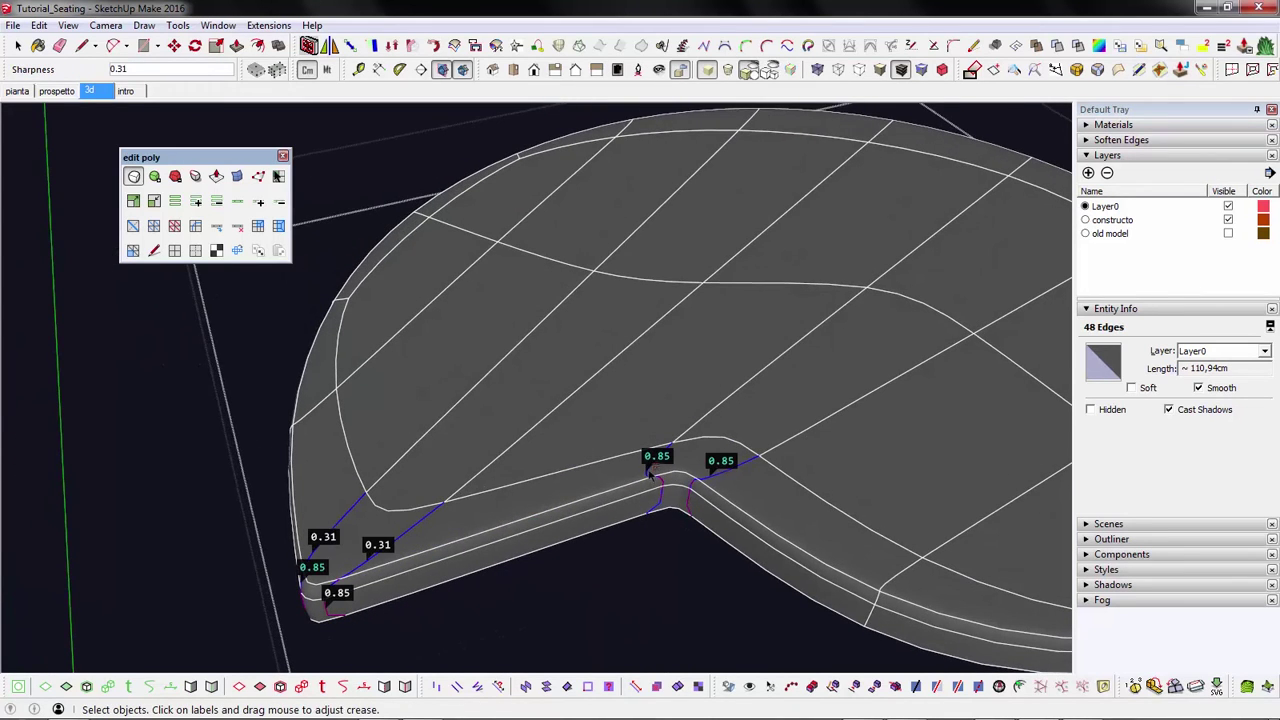
pyautogui.click(649, 472)
pyautogui.press('Escape')
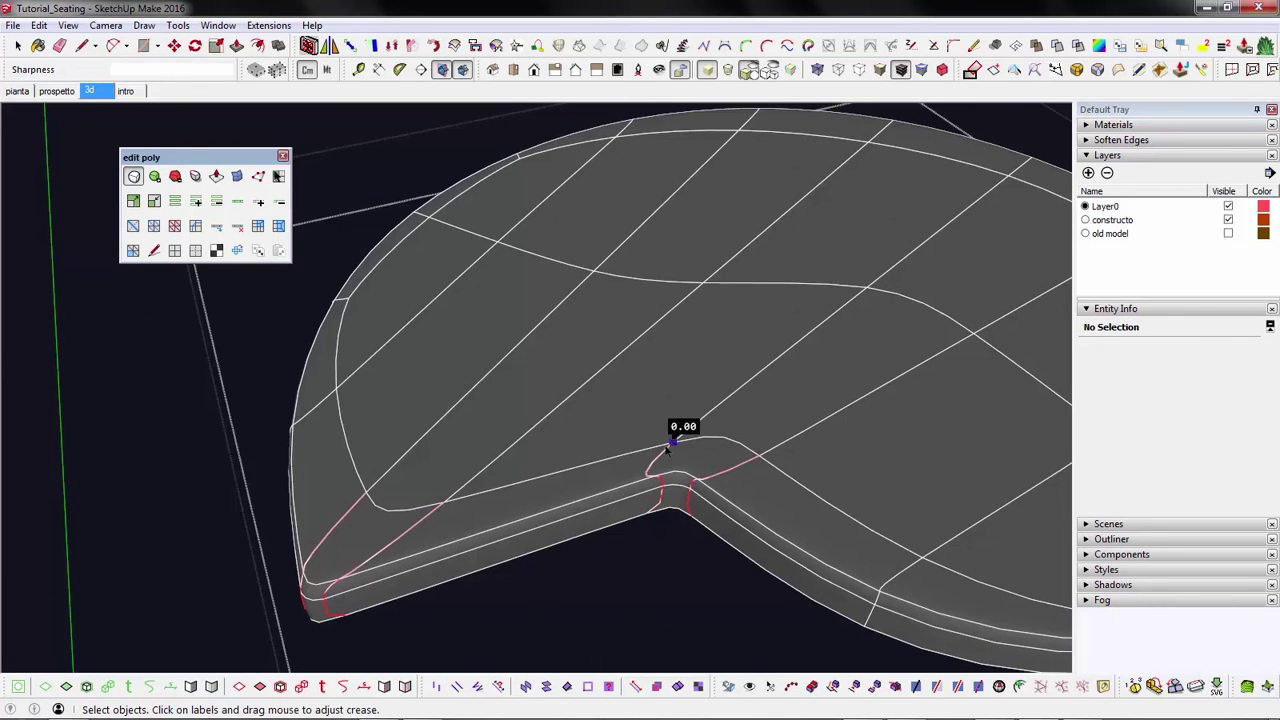
pyautogui.click(650, 470)
pyautogui.scroll(2, 651, 468)
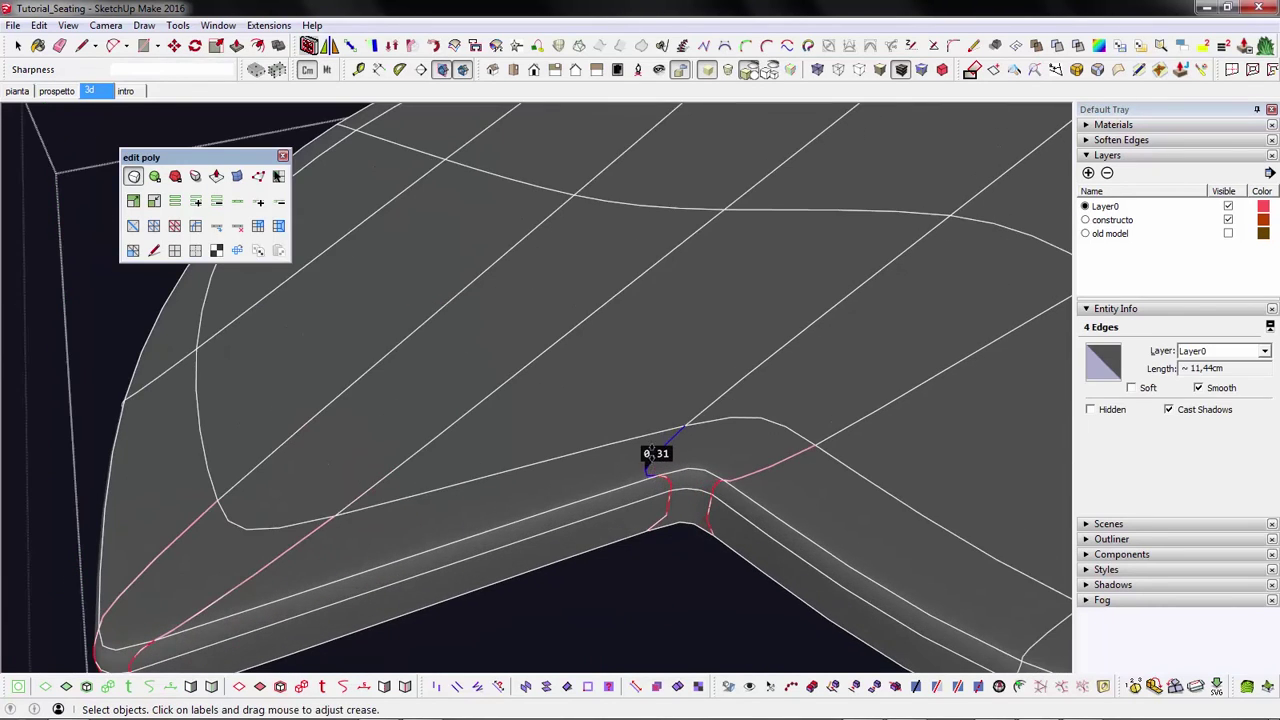
pyautogui.moveTo(652, 455); pyautogui.dragTo(662, 402)
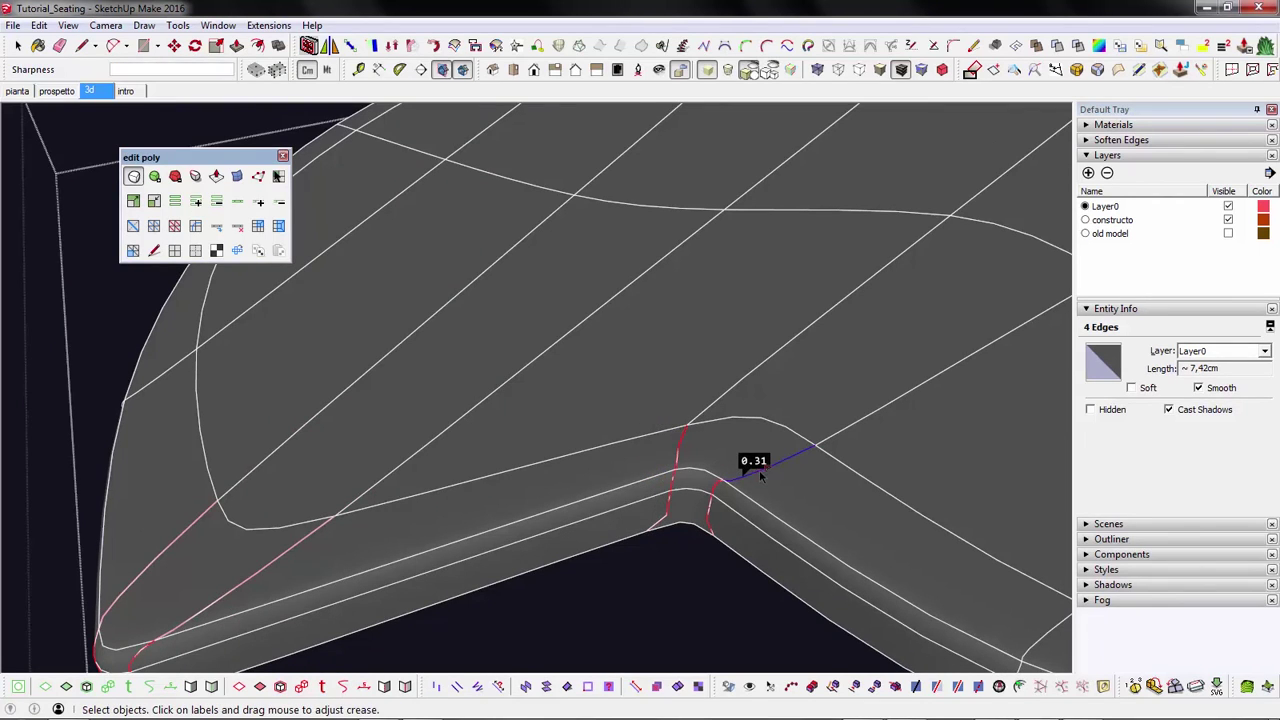
pyautogui.moveTo(752, 468); pyautogui.dragTo(760, 452)
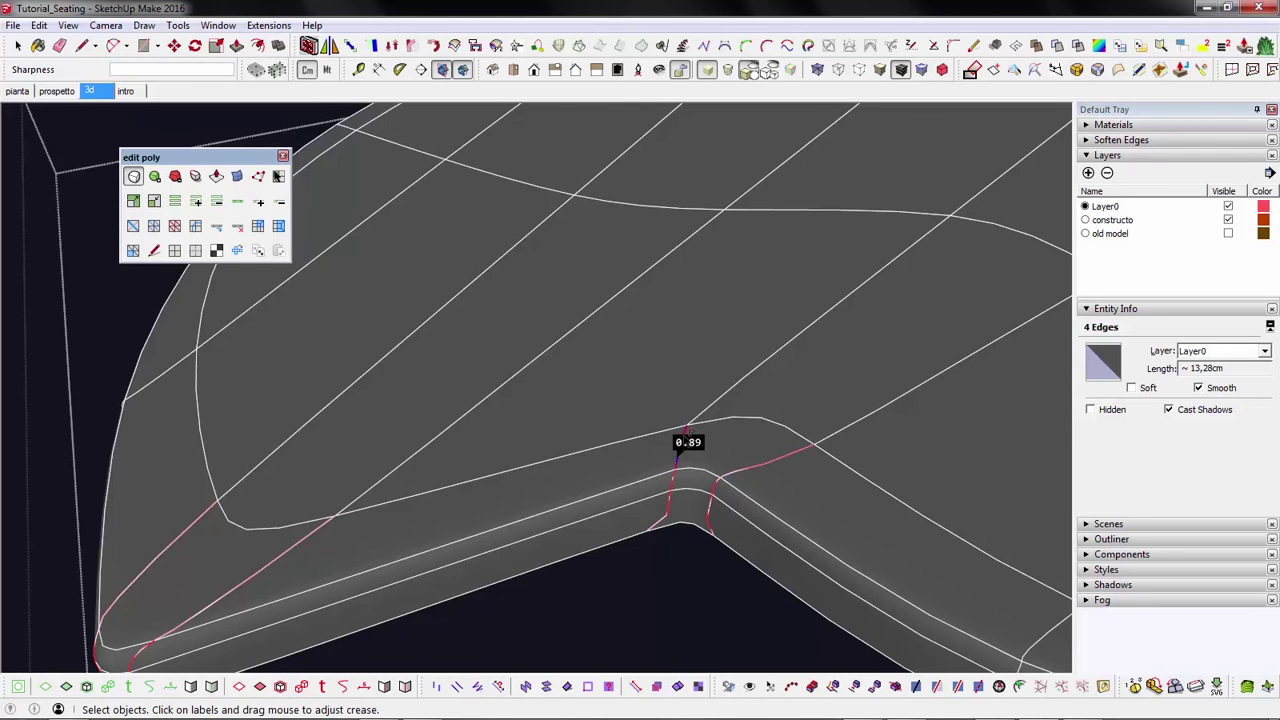
pyautogui.moveTo(680, 451); pyautogui.dragTo(683, 447)
pyautogui.scroll(-3, 746, 369)
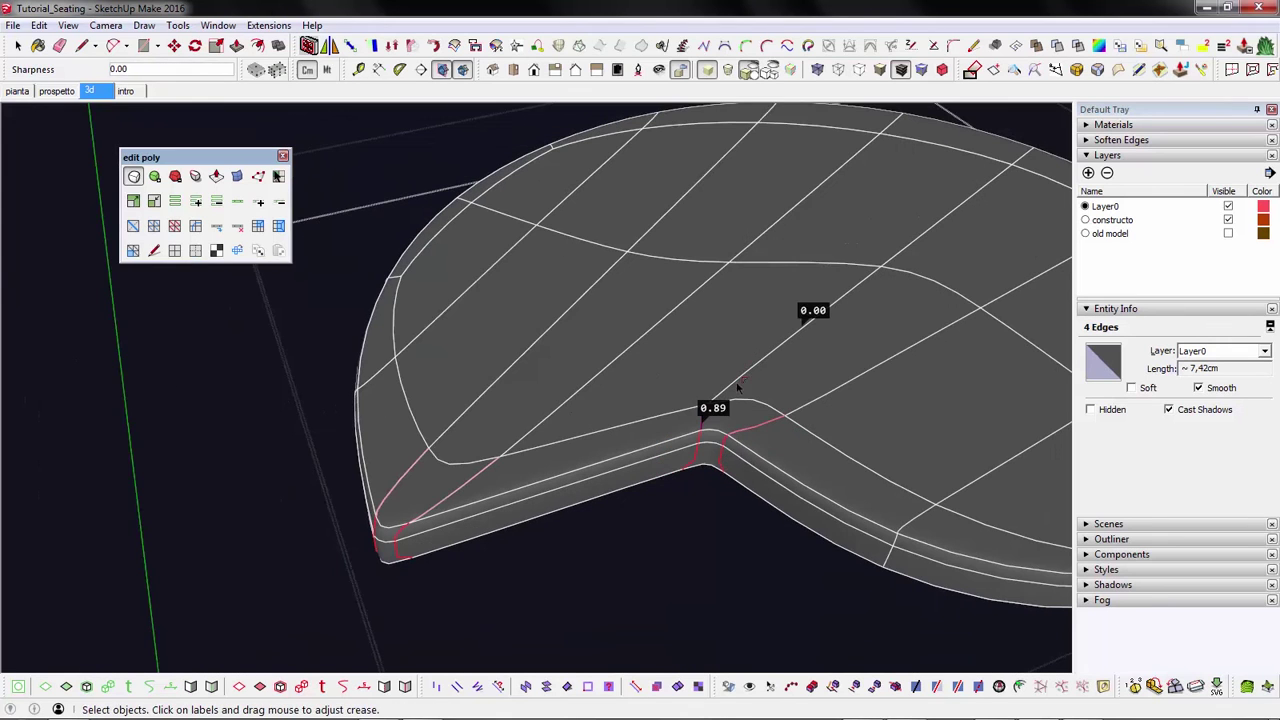
# - Increase the crease sharpness of the top-surface edge running into the seat's pointed tip, and return to selection
pyautogui.moveTo(420, 547); pyautogui.dragTo(629, 429, button='middle')
pyautogui.scroll(3, 605, 393)
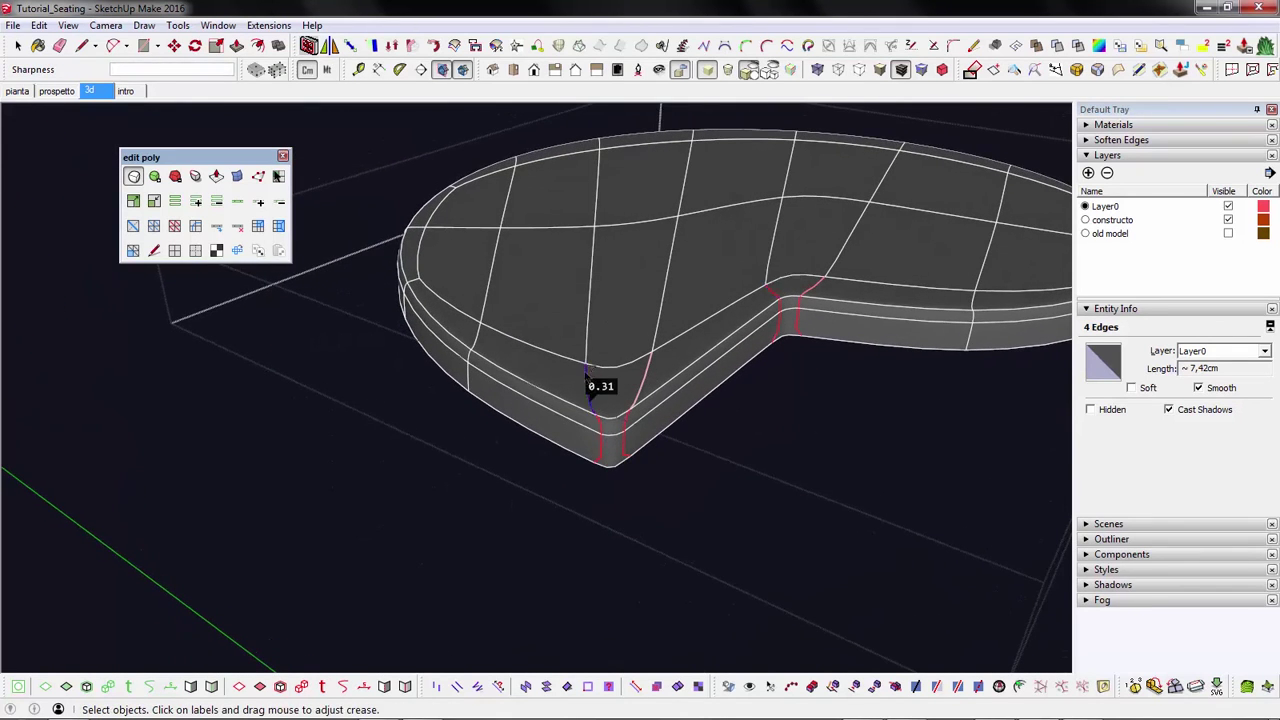
pyautogui.moveTo(596, 390); pyautogui.dragTo(607, 372)
pyautogui.moveTo(607, 372); pyautogui.dragTo(521, 417, button='middle')
pyautogui.press('space')
# - Lower the seat's subdivision level, hide the edge display, and raise the level again to inspect the smooth surface
pyautogui.click(177, 177)
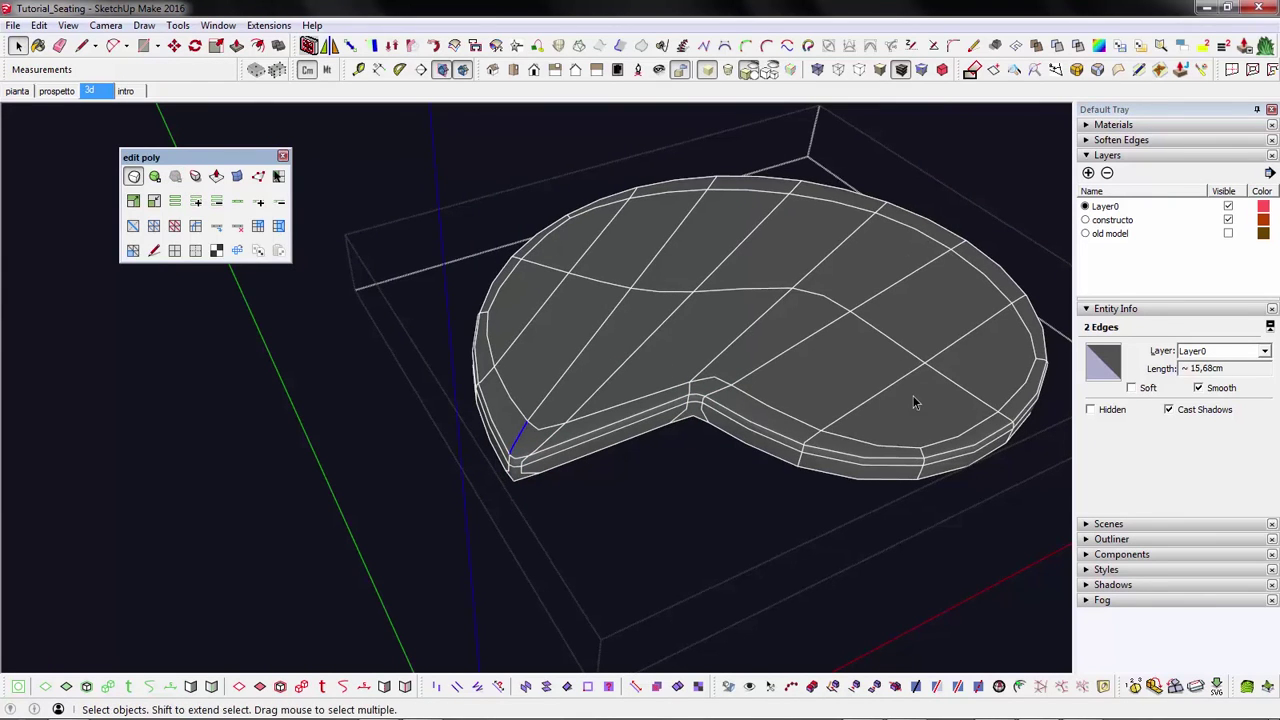
pyautogui.scroll(2, 840, 418)
pyautogui.click(705, 70)
pyautogui.moveTo(697, 314); pyautogui.dragTo(443, 263, button='middle')
pyautogui.moveTo(361, 387); pyautogui.dragTo(600, 320, button='middle')
pyautogui.click(157, 177)
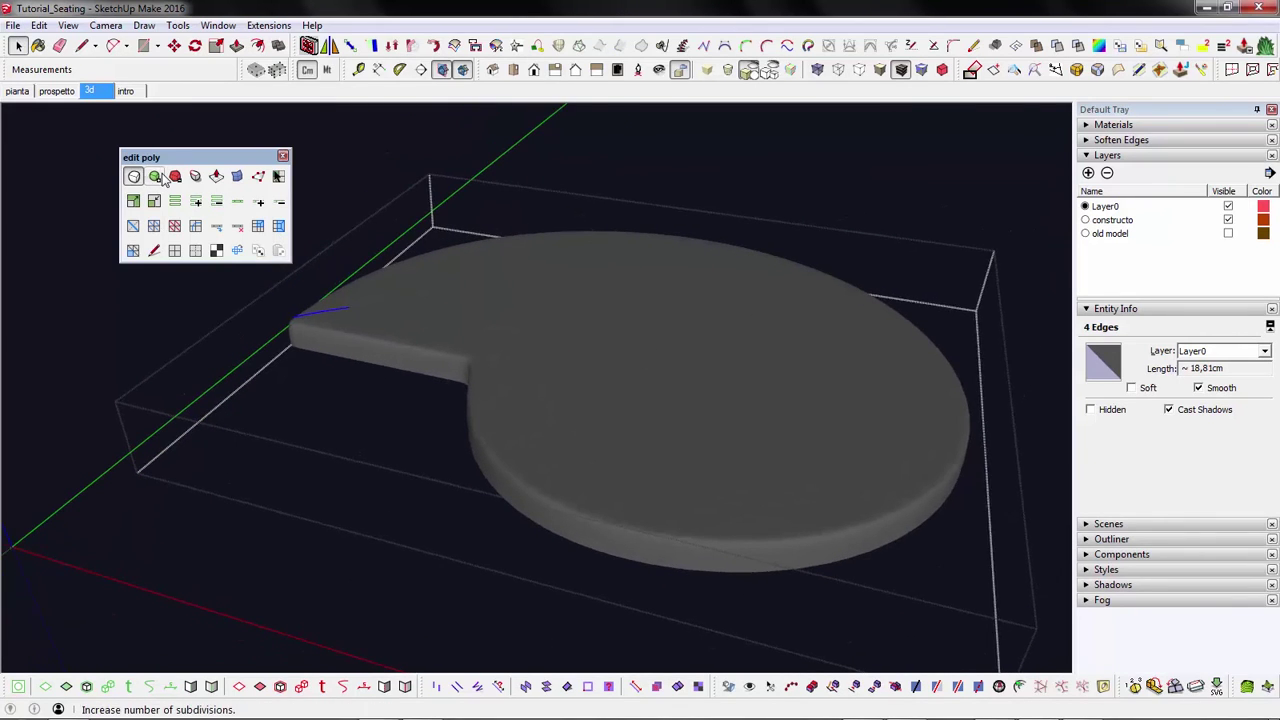
pyautogui.moveTo(517, 409)
pyautogui.mouseDown(button='middle')
pyautogui.moveTo(457, 434)
pyautogui.moveTo(500, 420)
pyautogui.mouseUp(button='middle')
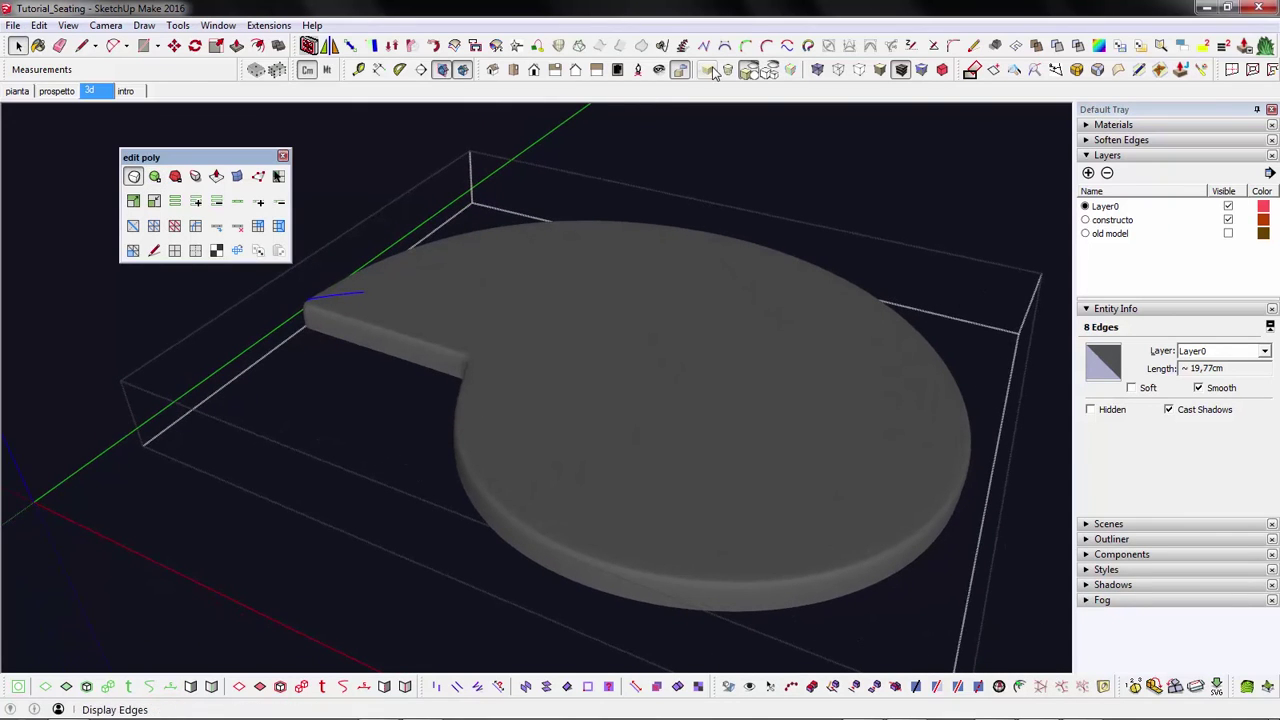
pyautogui.click(278, 176)
pyautogui.scroll(2, 686, 561)
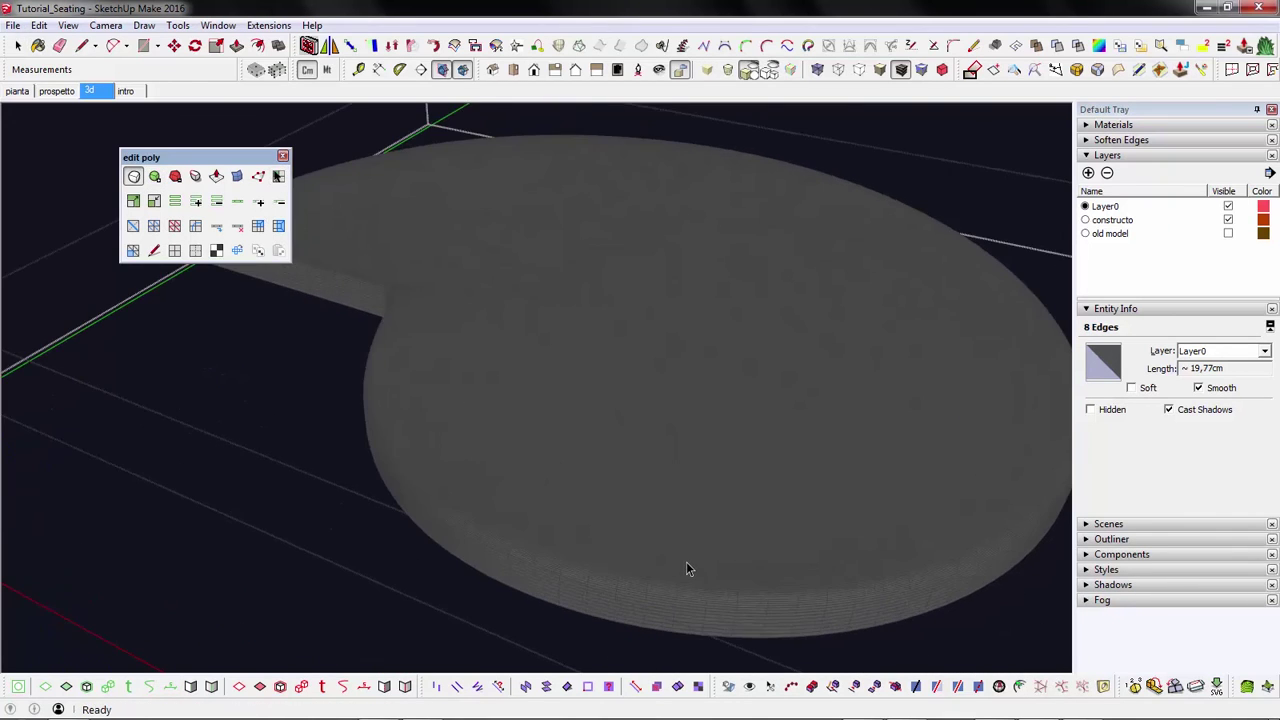
pyautogui.moveTo(686, 561); pyautogui.dragTo(688, 480, button='middle')
pyautogui.scroll(-1, 314, 417)
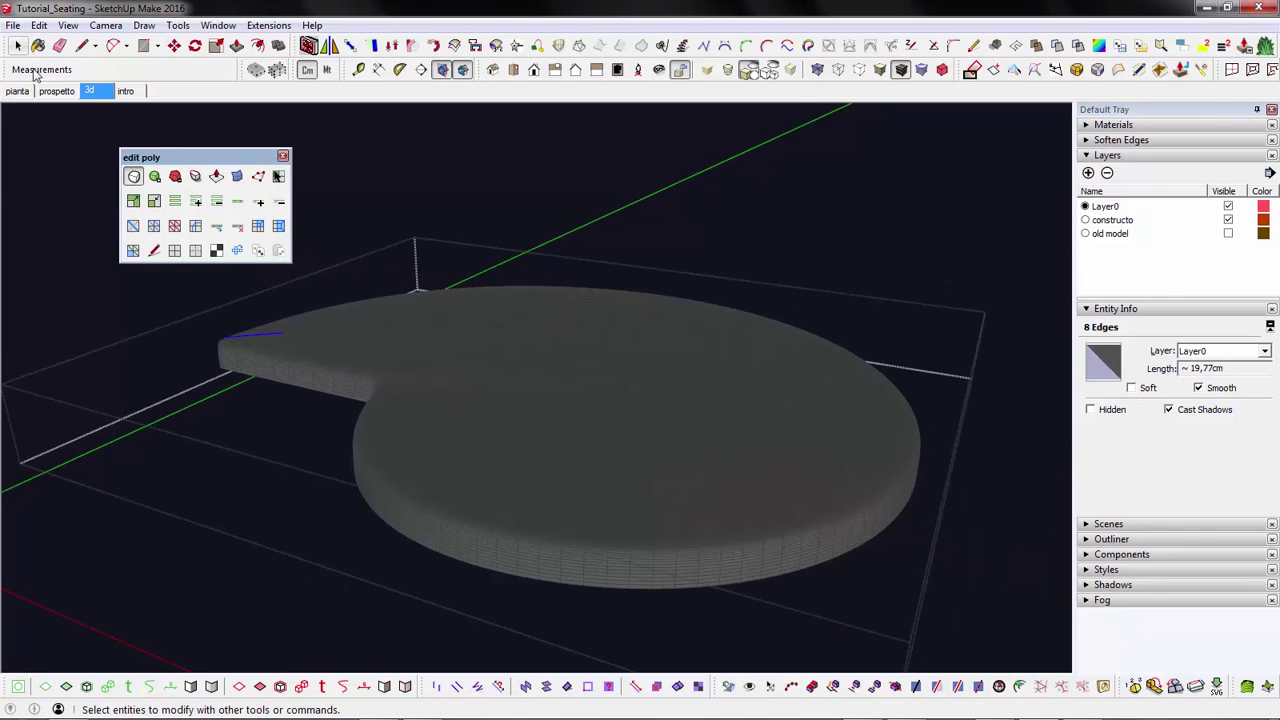
# - Turn off the seat's subdivision and display the edges of its control mesh again
pyautogui.click(133, 176)
pyautogui.moveTo(583, 414); pyautogui.dragTo(505, 440, button='middle')
pyautogui.click(708, 73)
pyautogui.press('space')
pyautogui.moveTo(606, 394); pyautogui.dragTo(463, 286, button='middle')
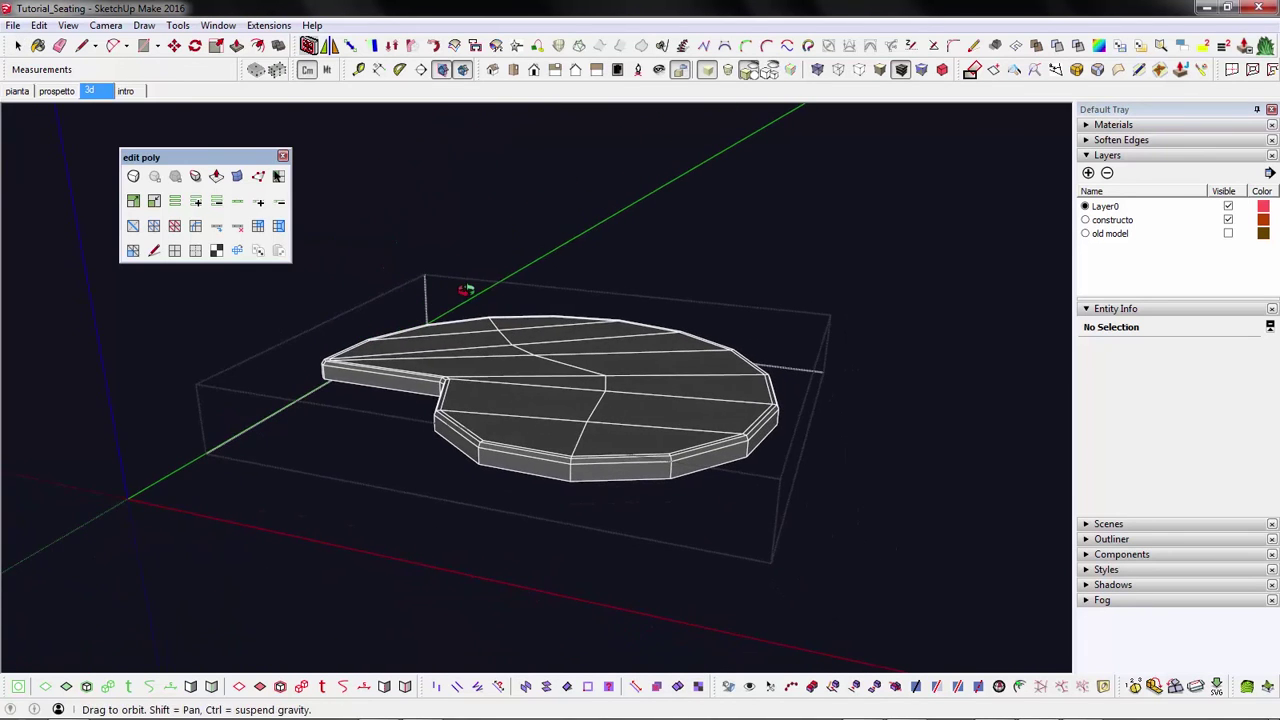
# - Select all the seat's geometry and mirror it vertically about the horizontal plane through its lower edge, keeping the original
pyautogui.tripleClick(695, 470)
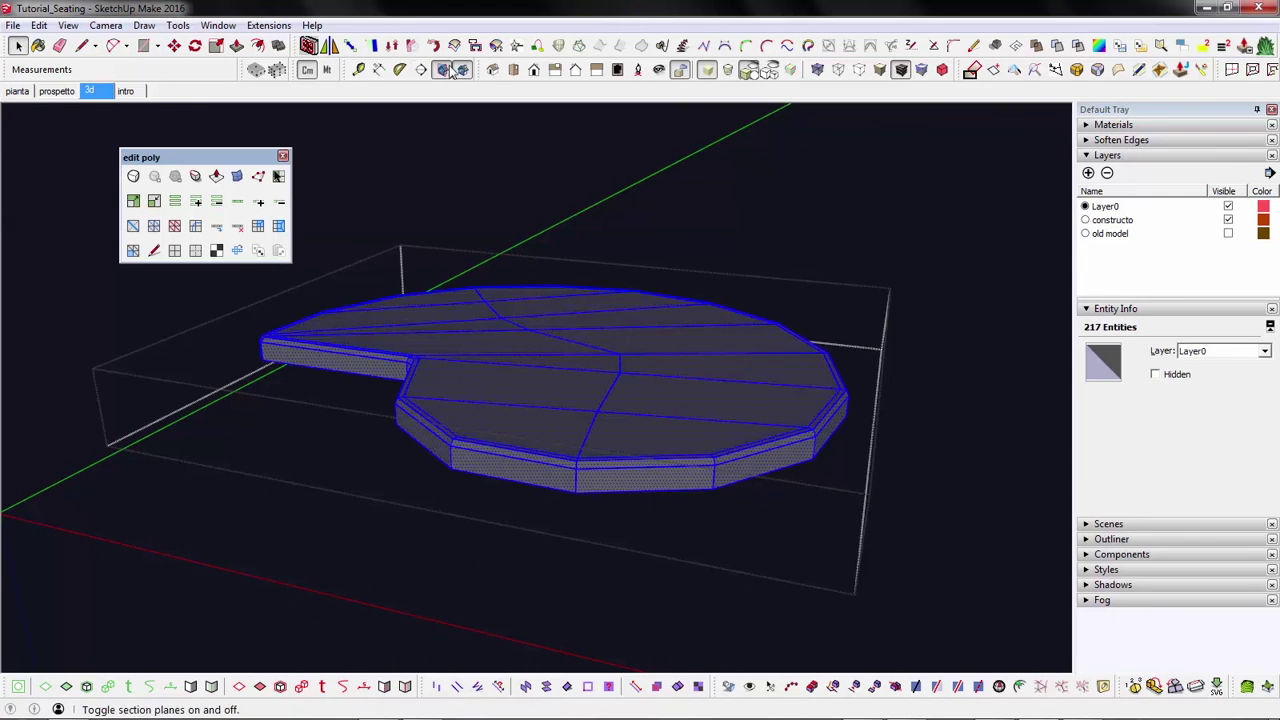
pyautogui.click(360, 70)
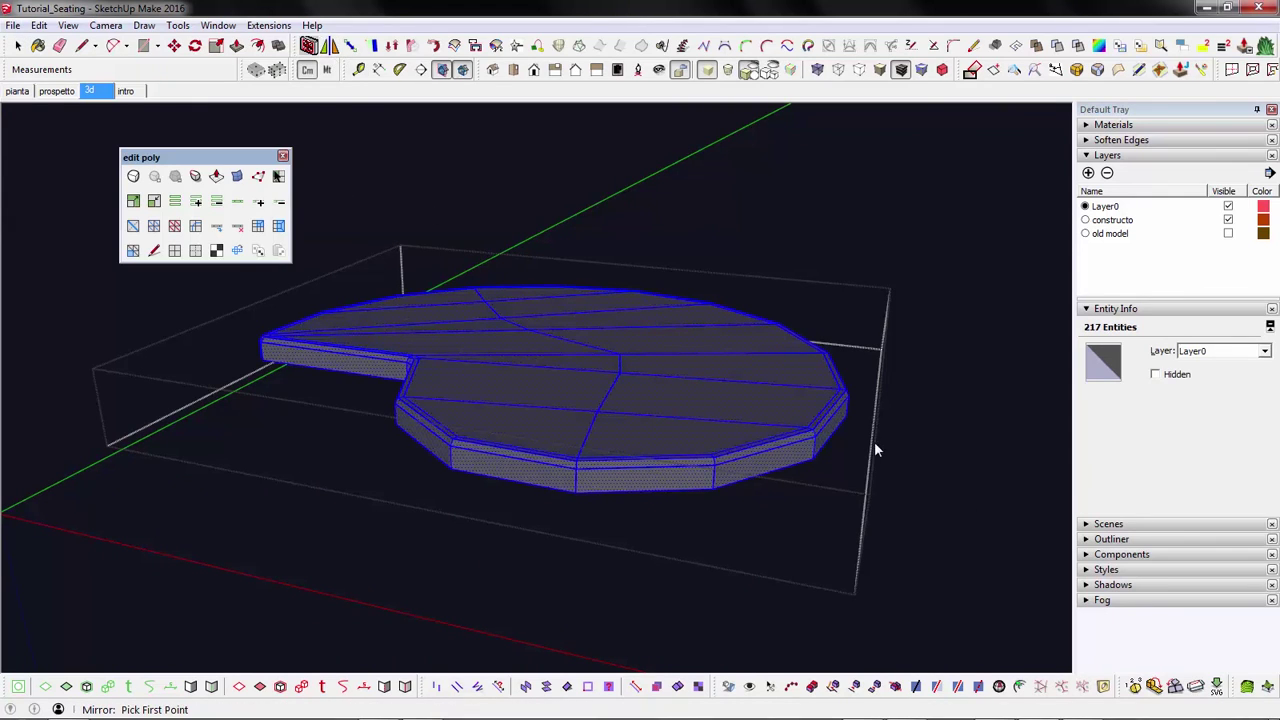
pyautogui.click(845, 420)
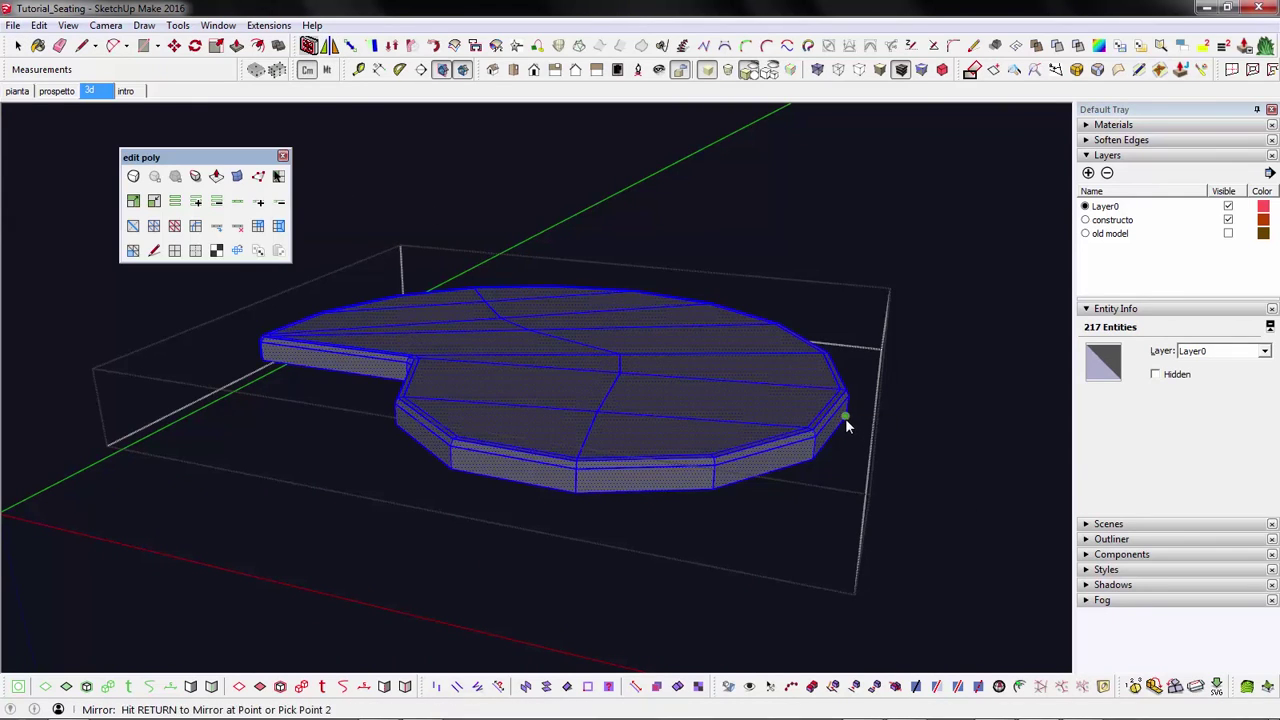
pyautogui.click(914, 432)
pyautogui.moveTo(903, 483); pyautogui.dragTo(725, 466, button='middle')
pyautogui.click(710, 556)
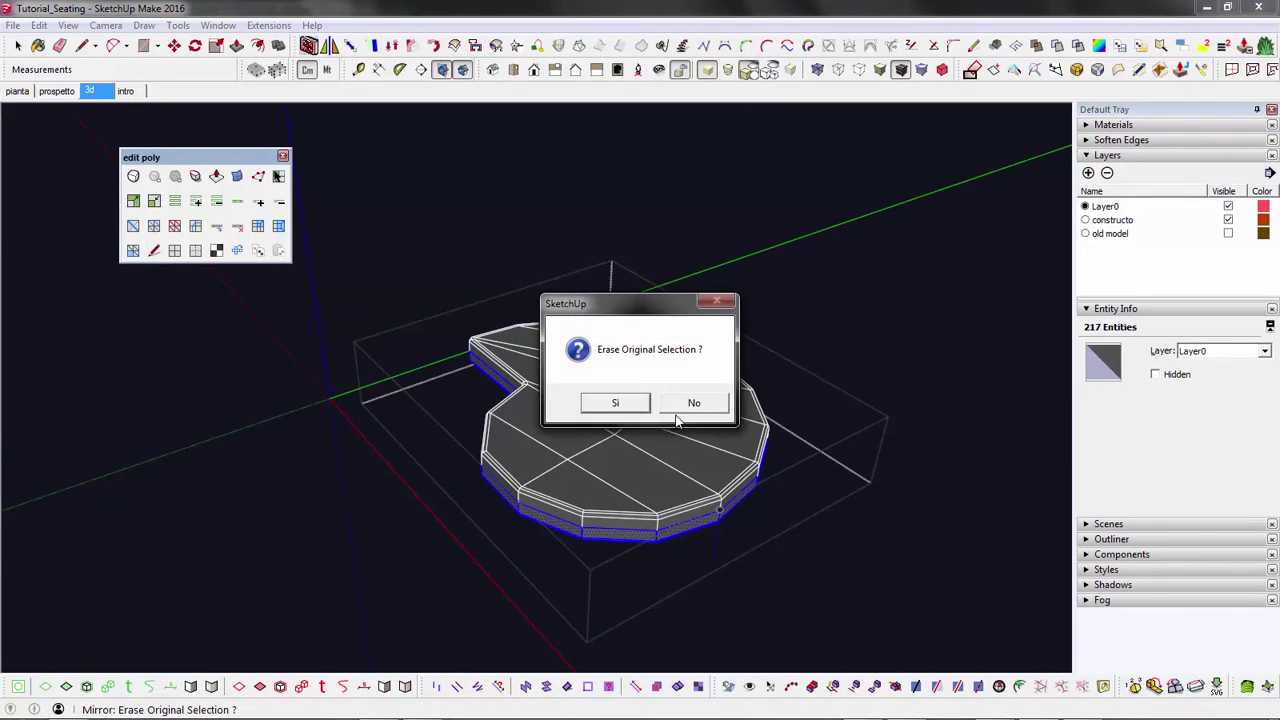
pyautogui.click(720, 410)
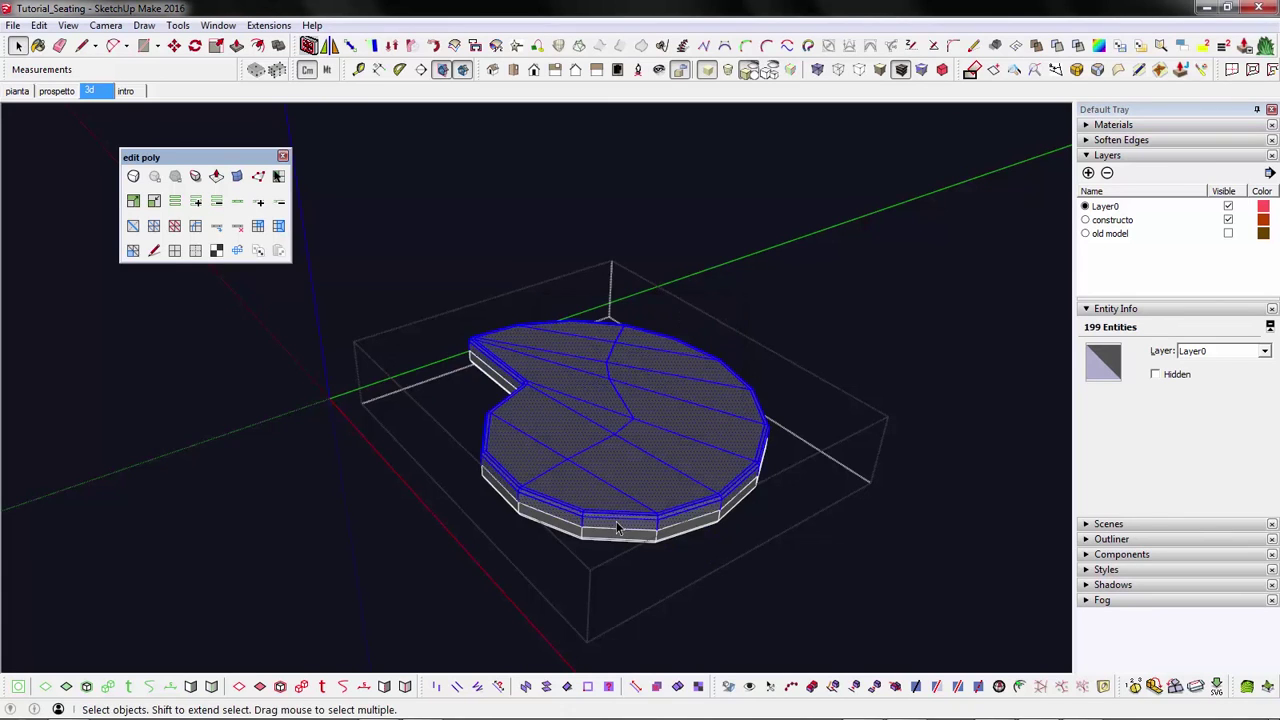
# - Remove the horizontal edge loop where the seat's original and mirrored halves meet
pyautogui.moveTo(720, 410)
pyautogui.mouseDown(button='middle')
pyautogui.moveTo(820, 434)
pyautogui.moveTo(646, 466)
pyautogui.moveTo(772, 384)
pyautogui.mouseUp(button='middle')
pyautogui.click(646, 462)
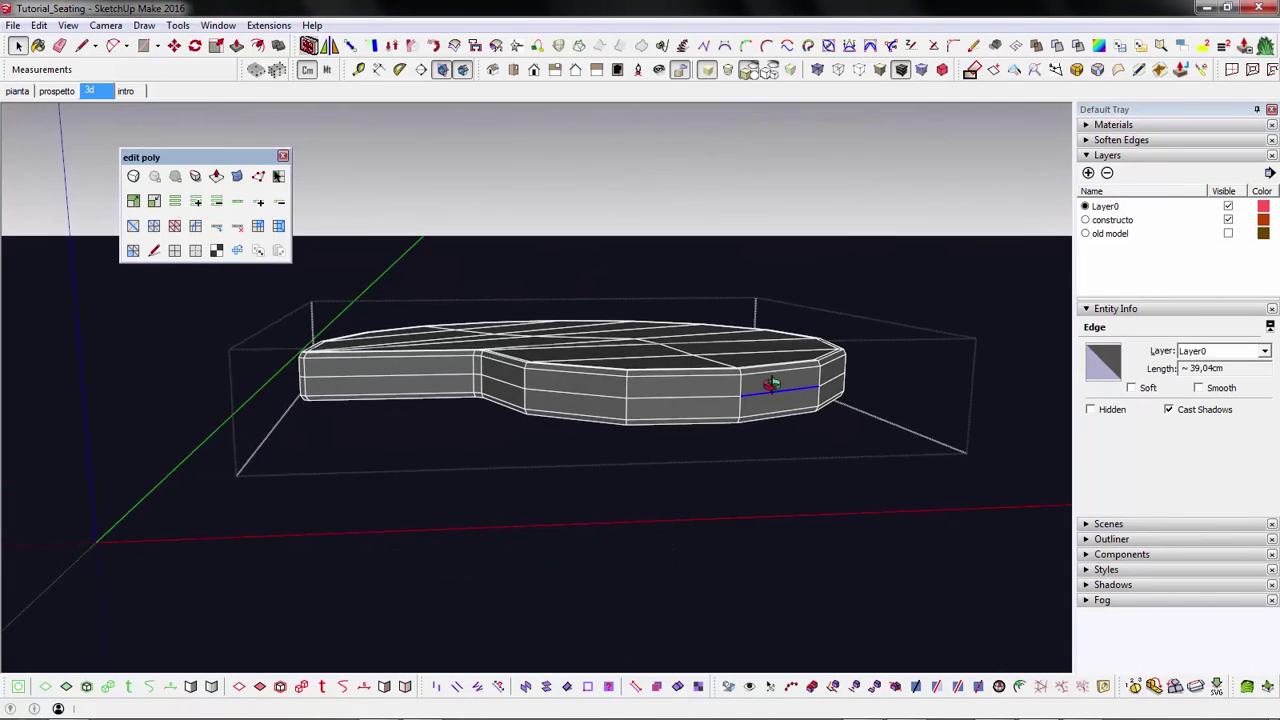
pyautogui.click(243, 227)
pyautogui.moveTo(451, 366); pyautogui.dragTo(563, 443, button='middle')
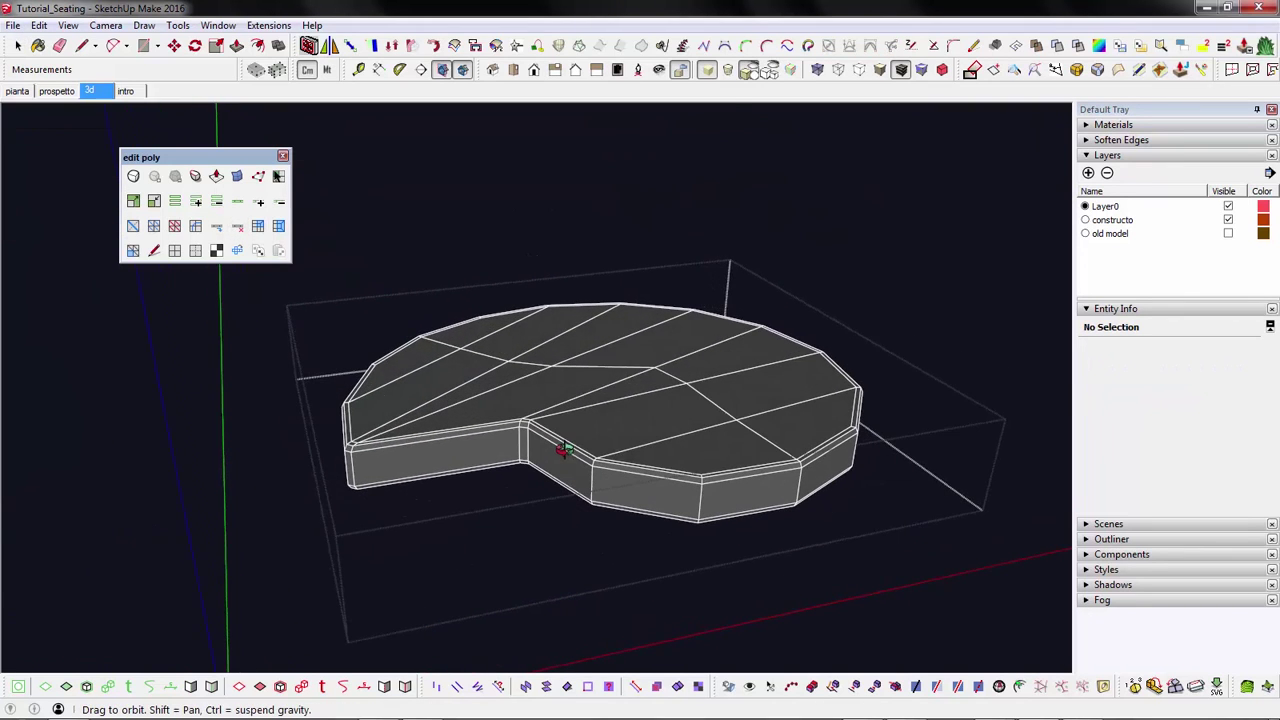
# - Turn on subdivision, inspect the complete seat's smooth surface with edges hidden, and redisplay the edges
pyautogui.click(134, 178)
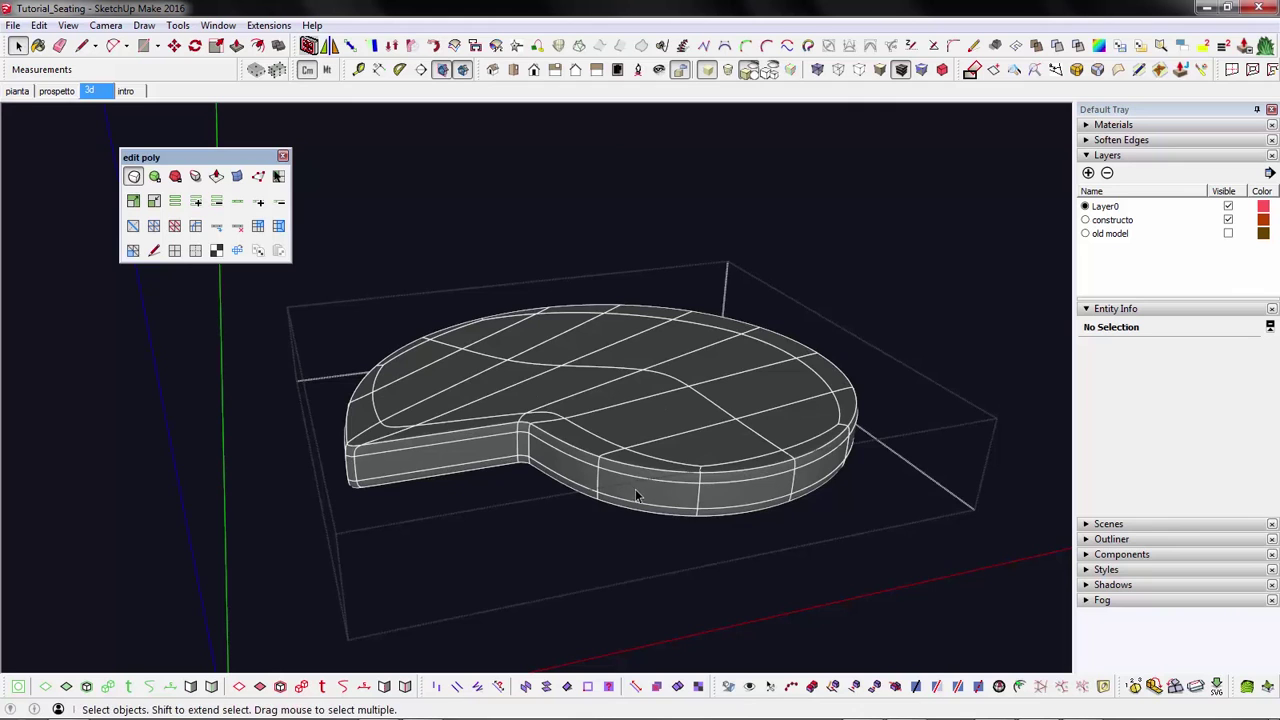
pyautogui.moveTo(445, 386); pyautogui.dragTo(740, 250, button='middle')
pyautogui.click(706, 69)
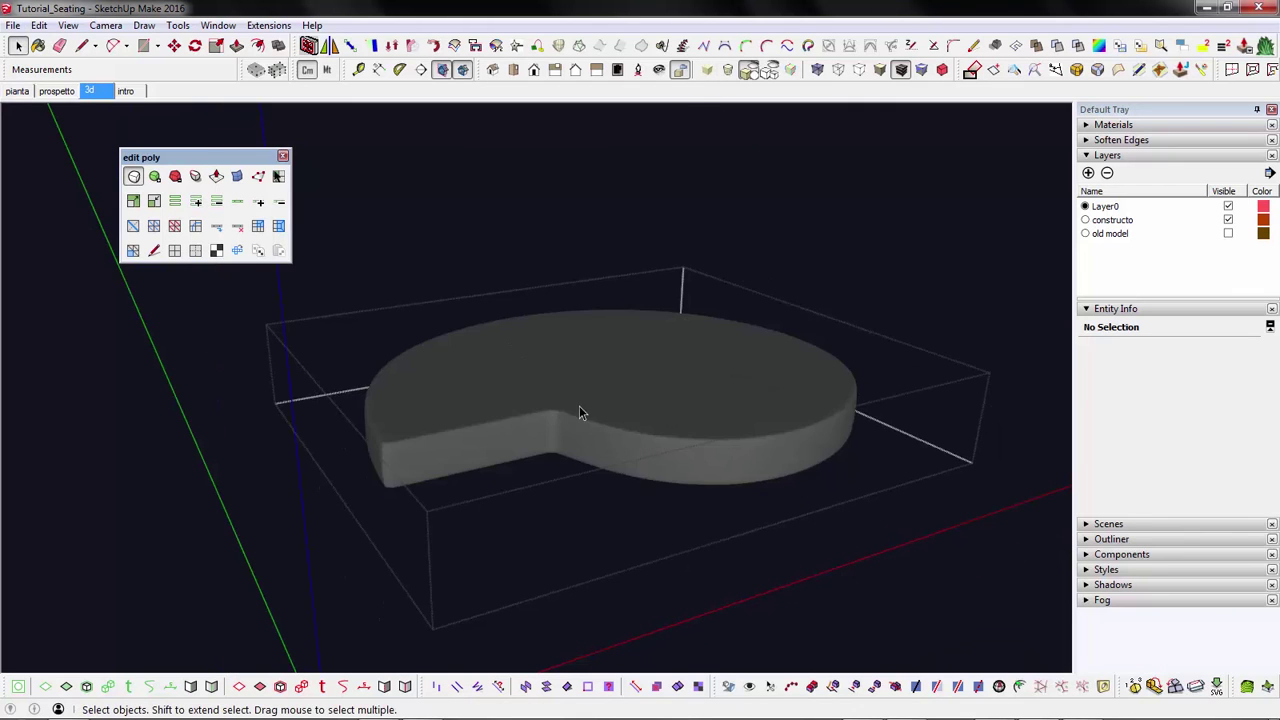
pyautogui.scroll(5, 569, 420)
pyautogui.moveTo(633, 438); pyautogui.dragTo(510, 420, button='middle')
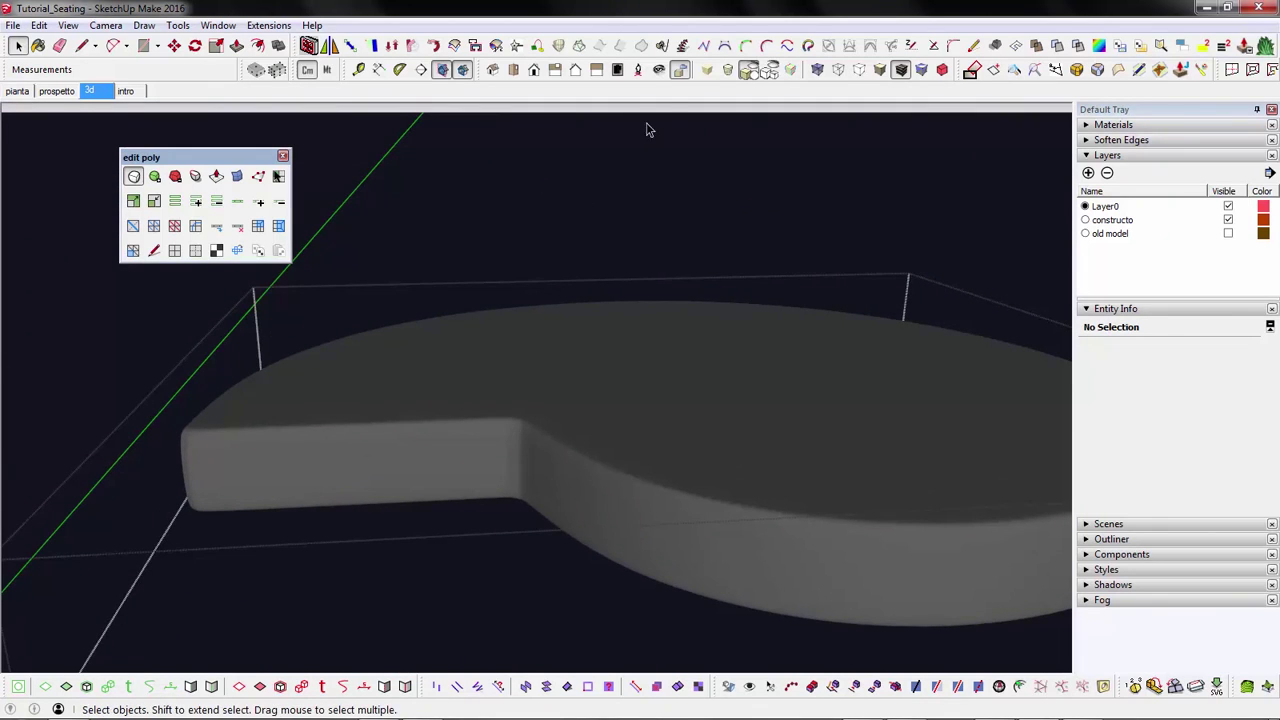
pyautogui.click(704, 71)
pyautogui.scroll(-2, 319, 496)
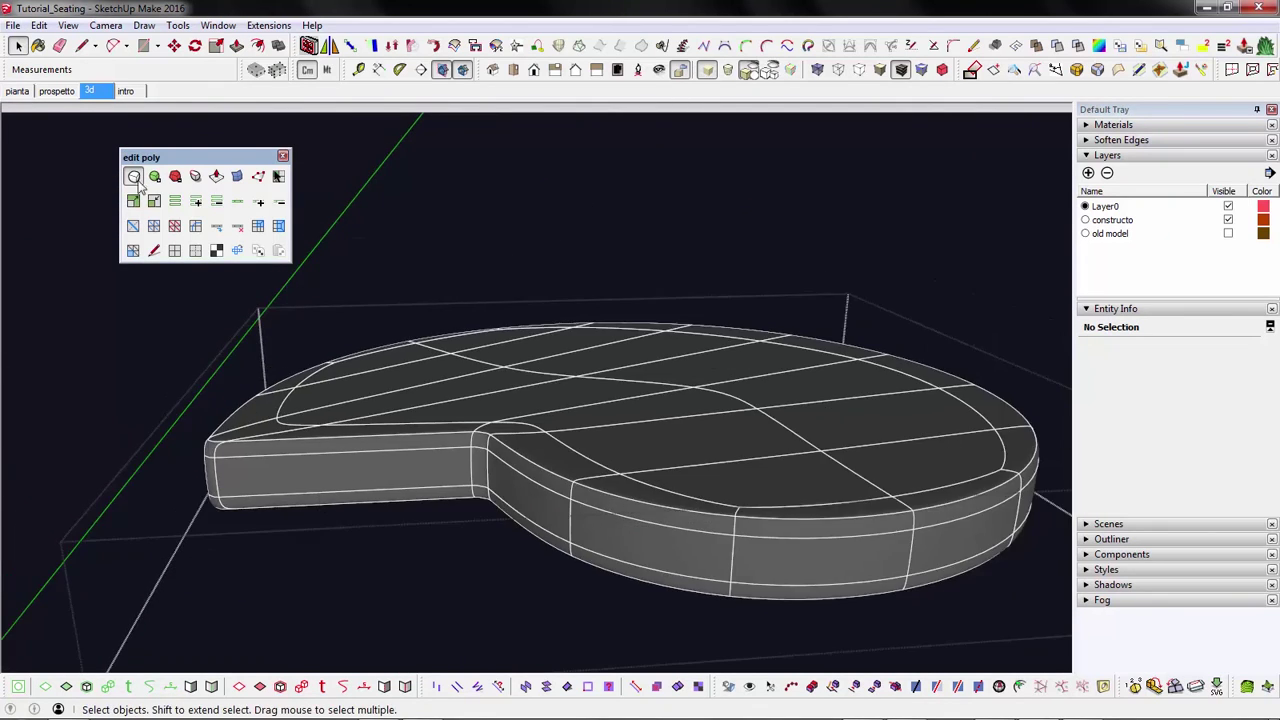
# - Turn off subdivision and select the full ring of side faces around the seat
pyautogui.click(134, 178)
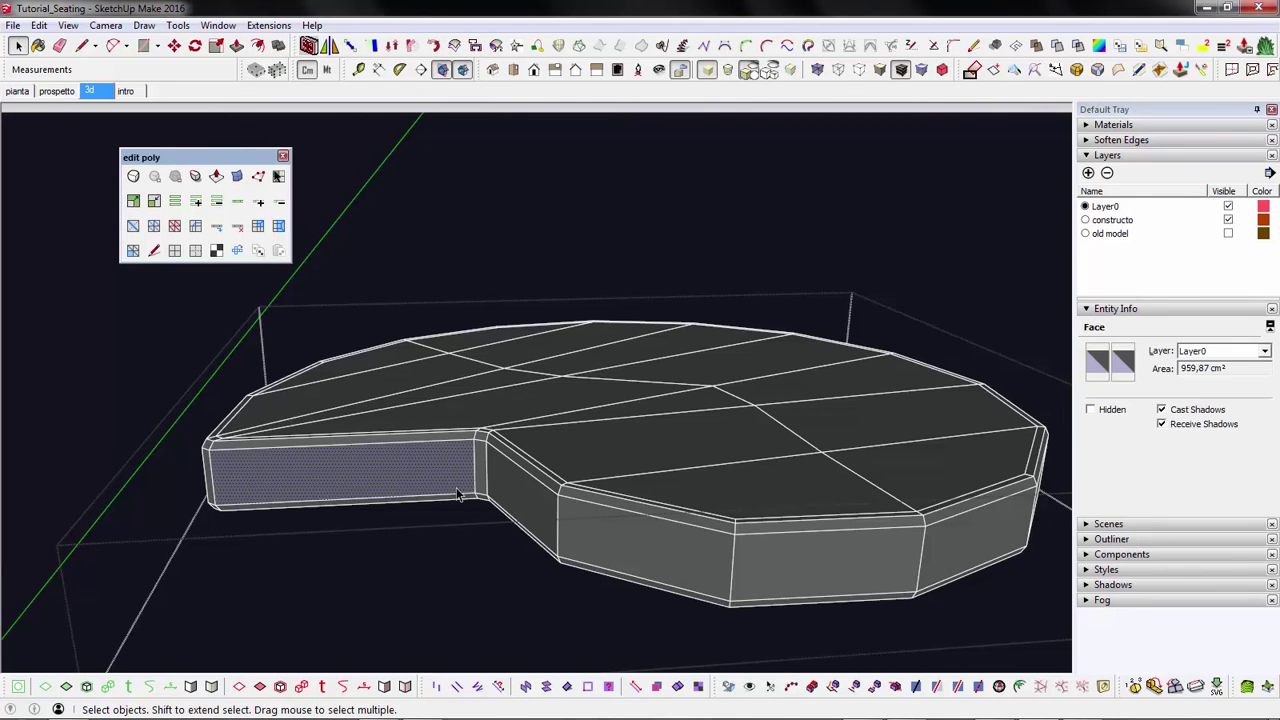
pyautogui.scroll(2, 545, 481)
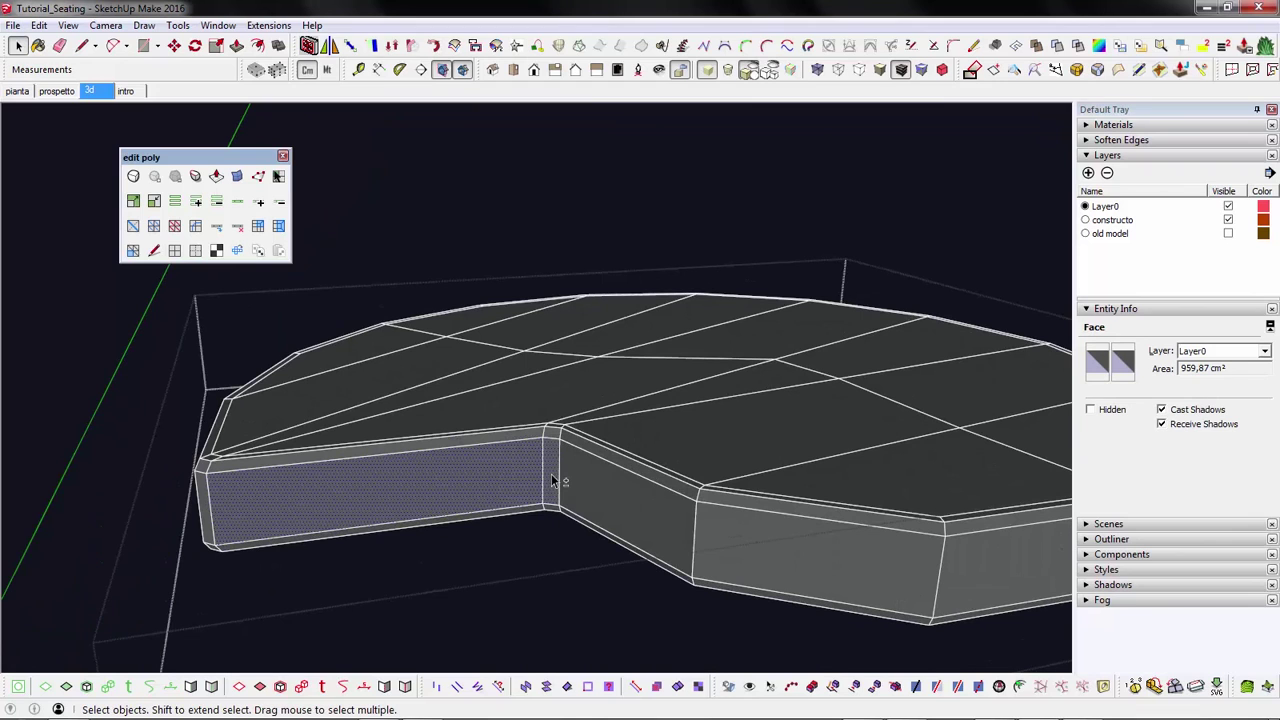
pyautogui.click(237, 207)
pyautogui.moveTo(322, 412); pyautogui.dragTo(268, 430, button='middle')
pyautogui.scroll(-2, 268, 430)
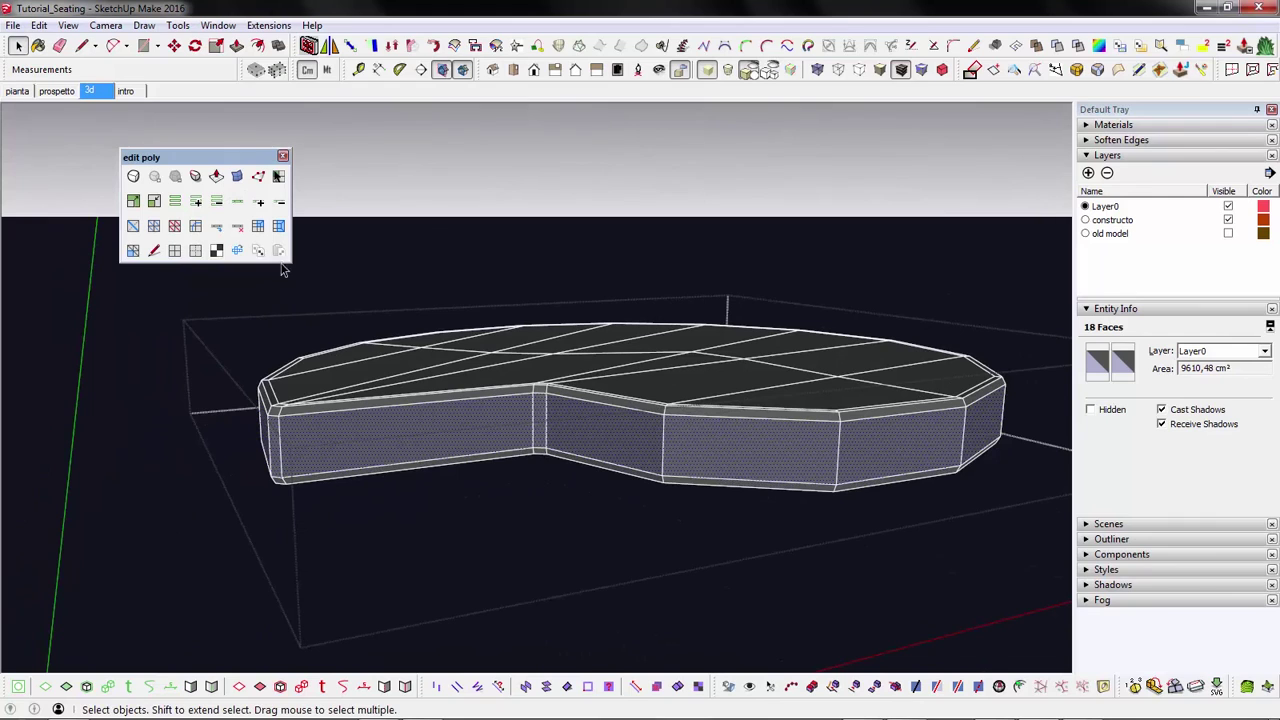
# - Scale the selected side-face vertices vertically to about 0.86, and return to selection
pyautogui.click(259, 176)
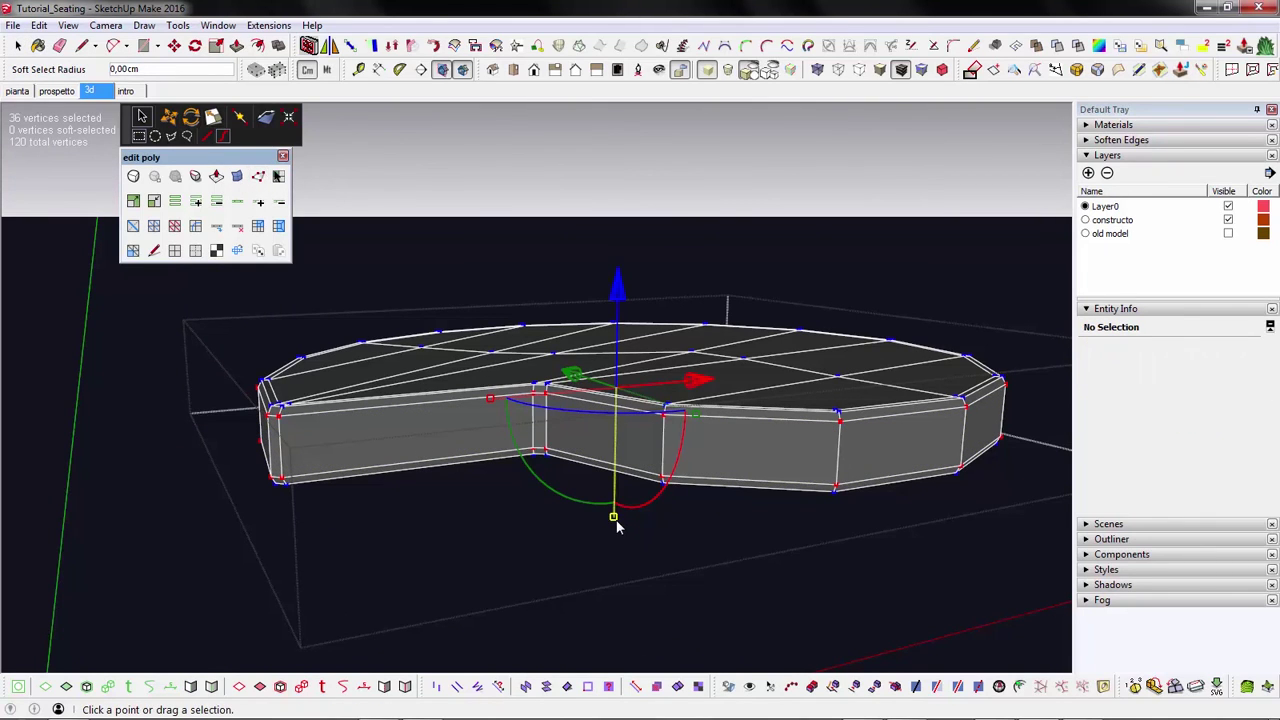
pyautogui.moveTo(615, 519)
pyautogui.mouseDown()
pyautogui.moveTo(614, 500)
pyautogui.moveTo(620, 514)
pyautogui.mouseUp()
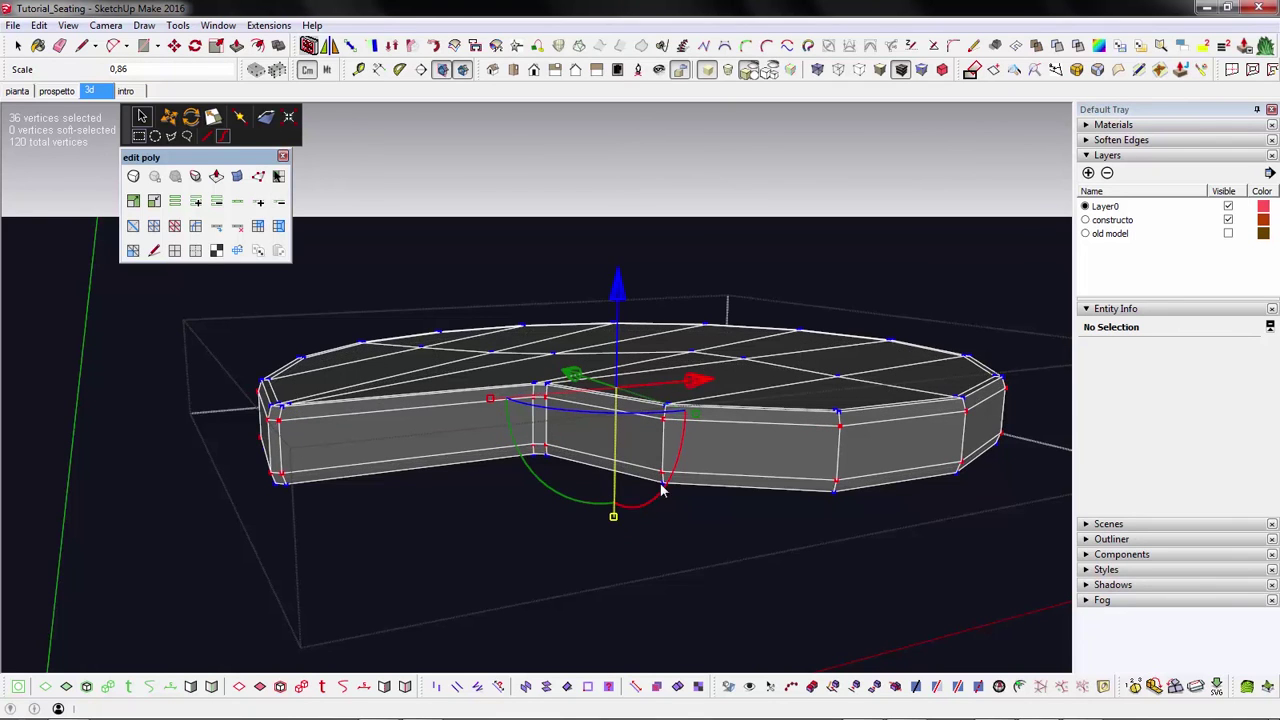
pyautogui.moveTo(752, 438); pyautogui.dragTo(449, 509, button='middle')
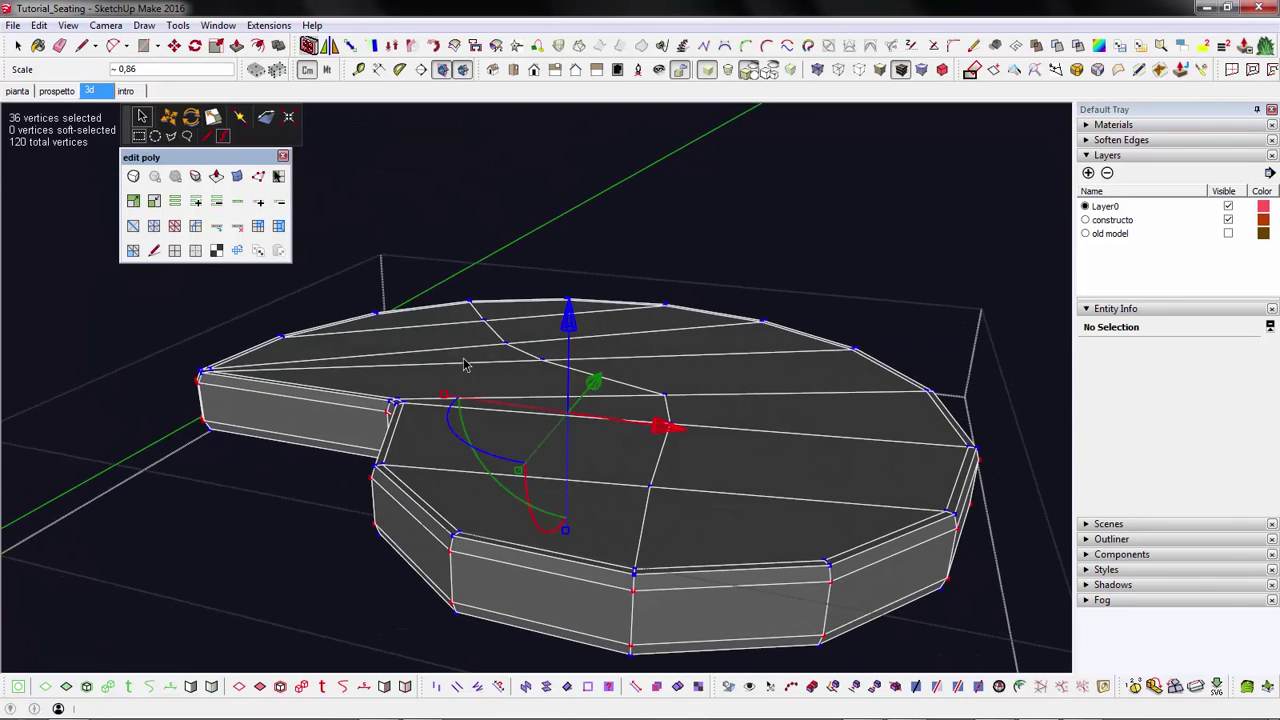
pyautogui.press('space')
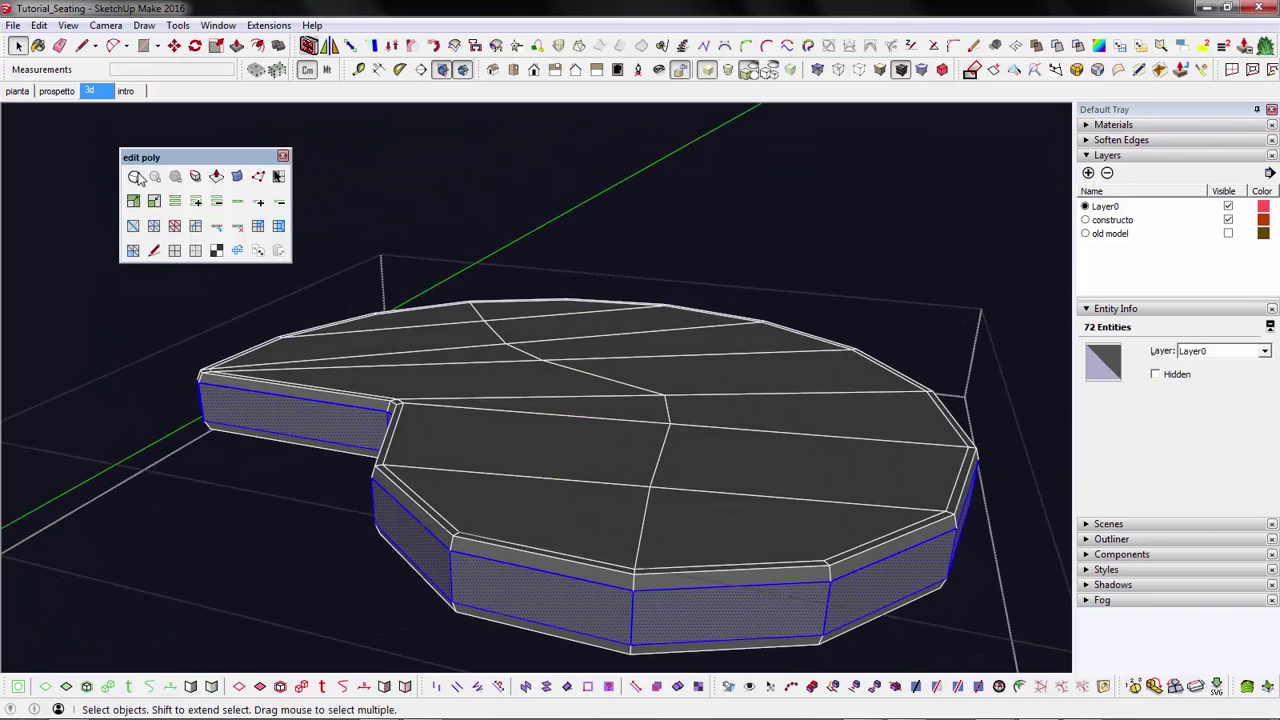
# - Turn subdivision back on, inspect the smooth seat with edges hidden, and recall the 3D scene with edges and reference drawings displayed
pyautogui.click(489, 268)
pyautogui.moveTo(489, 268); pyautogui.dragTo(434, 206, button='middle')
pyautogui.click(704, 70)
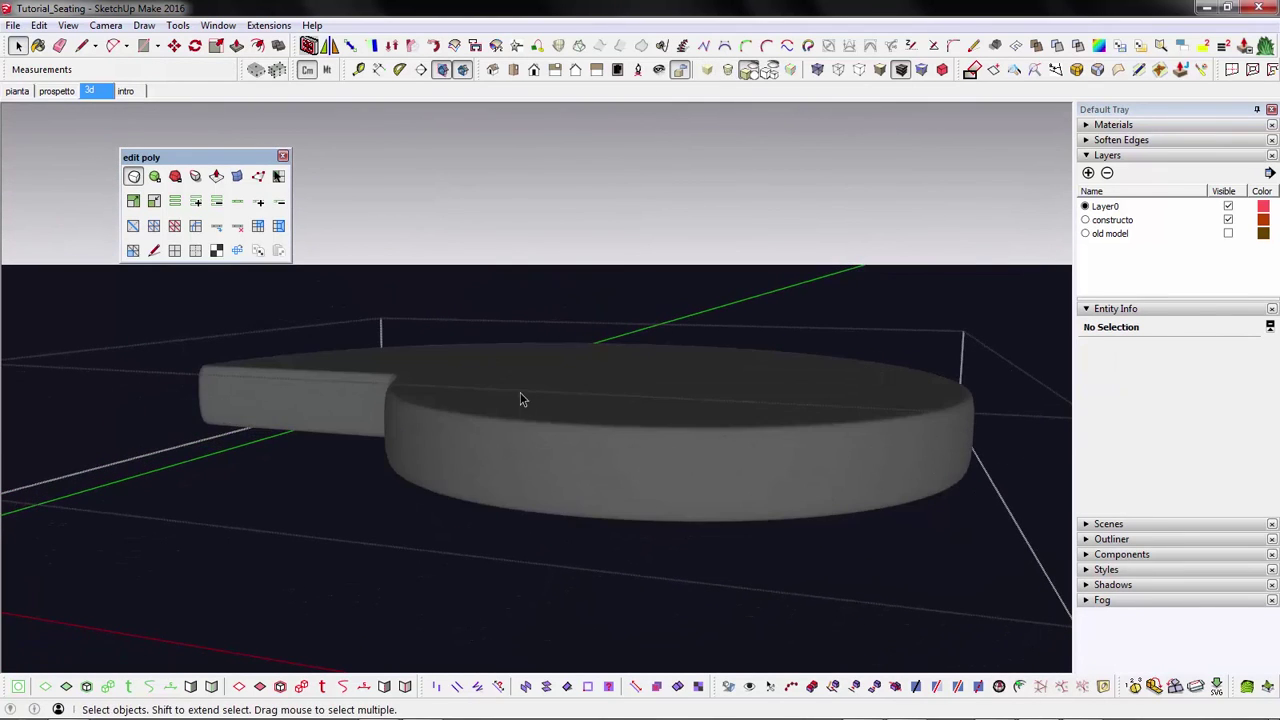
pyautogui.moveTo(517, 403); pyautogui.dragTo(589, 493, button='middle')
pyautogui.moveTo(590, 393); pyautogui.dragTo(440, 500, button='middle')
pyautogui.click(707, 70)
pyautogui.click(105, 93)
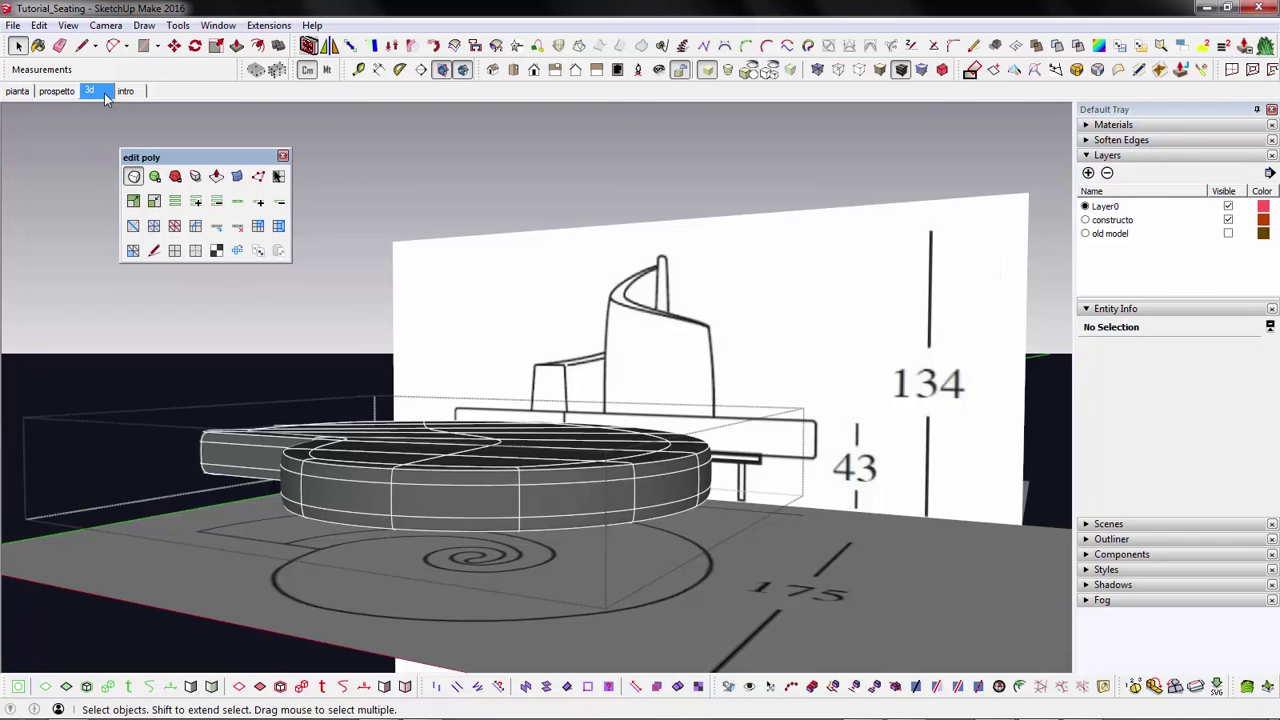